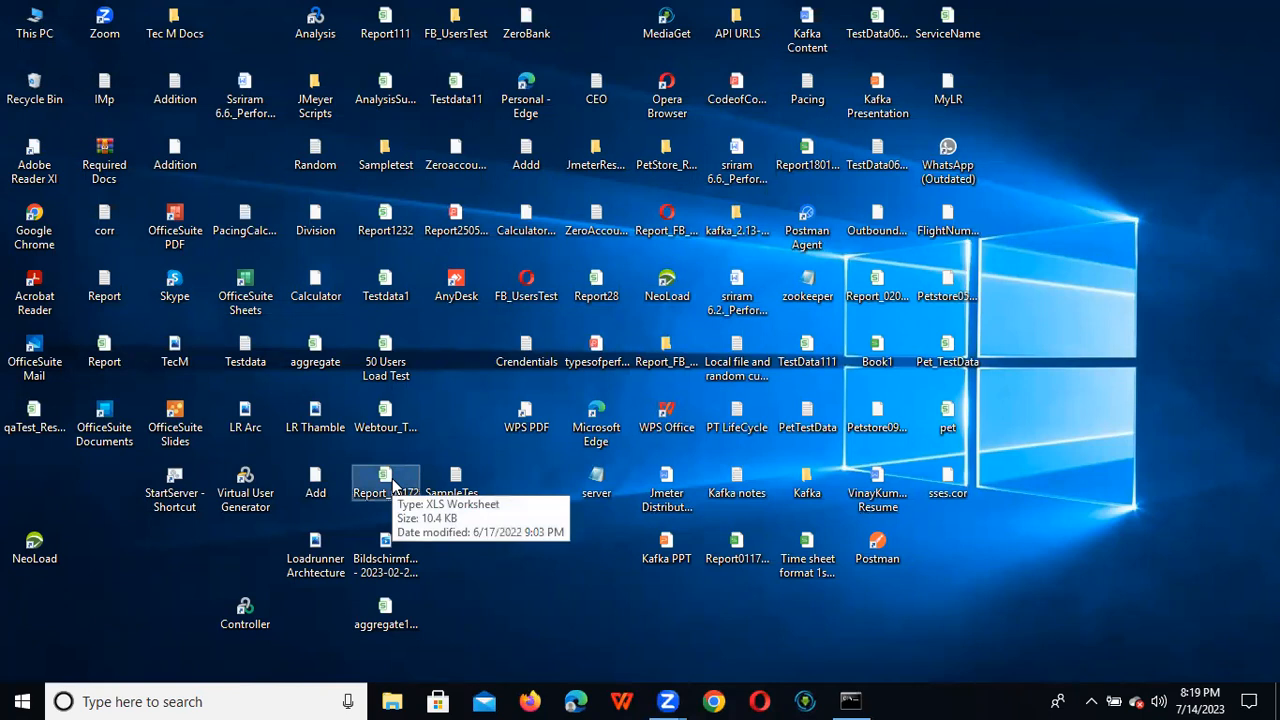
Step: Move the Analysis desktop shortcut into the empty spot between Virtual User Generator and Controller
{"action": "key", "text": "a"}
{"action": "key", "text": "a"}
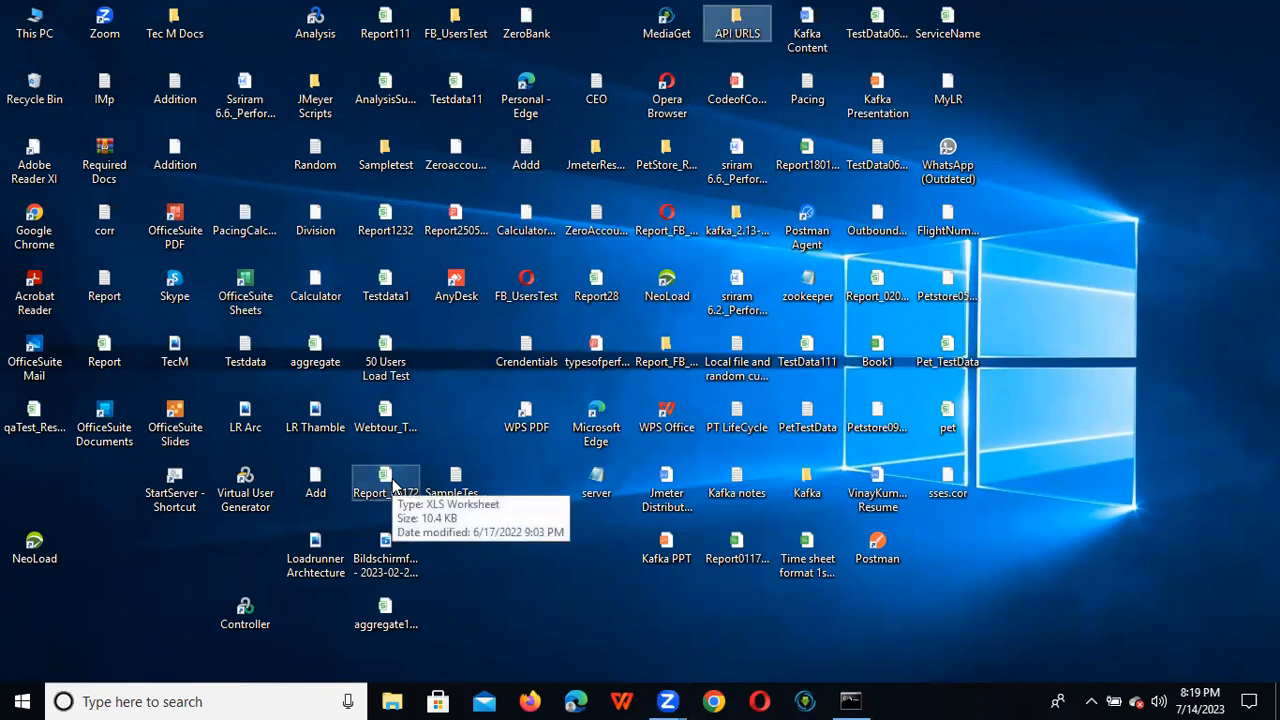
{"action": "key", "text": "a"}
{"action": "key", "text": "a"}
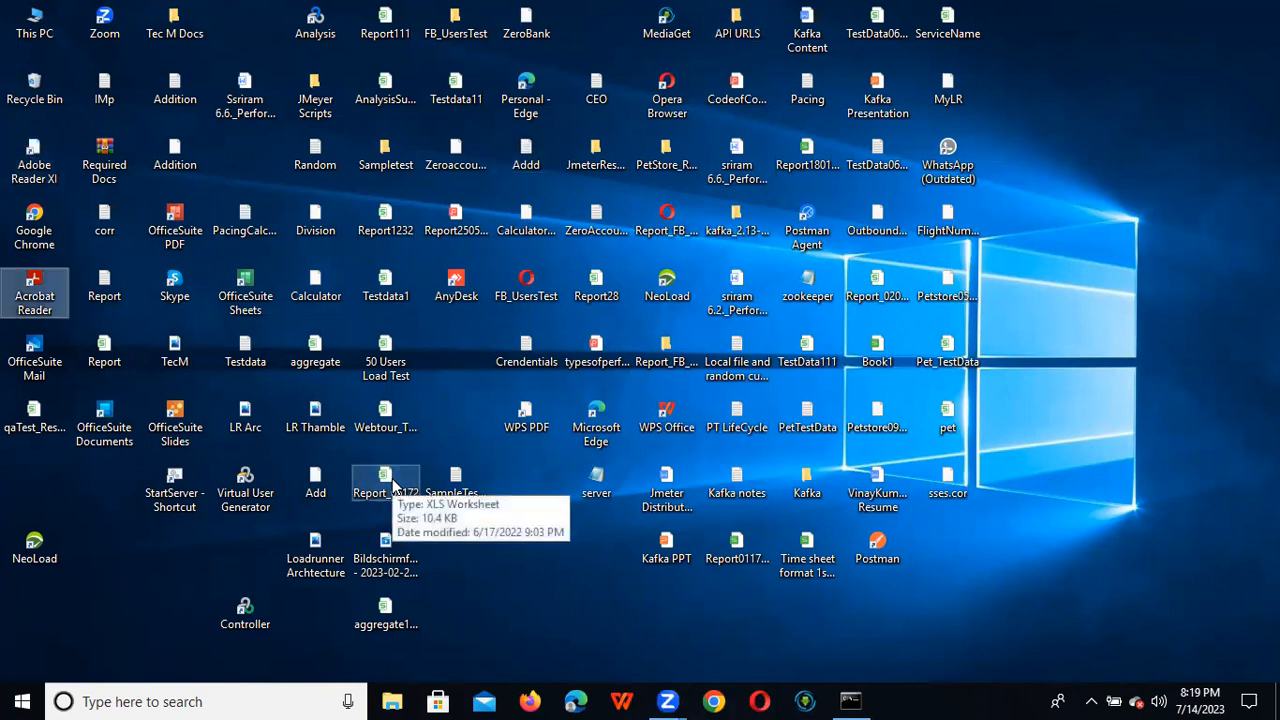
{"action": "key", "text": "a"}
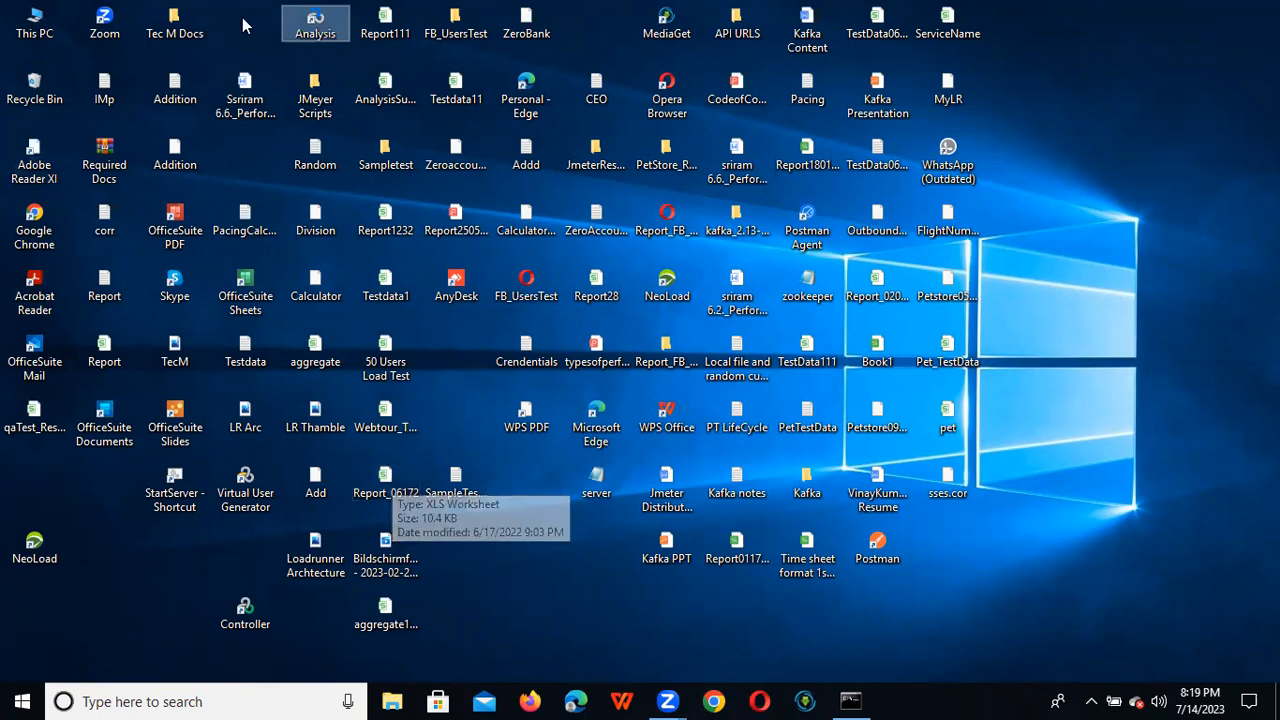
{"action": "left_click_drag", "start_coordinate": [308, 36], "coordinate": [148, 645]}
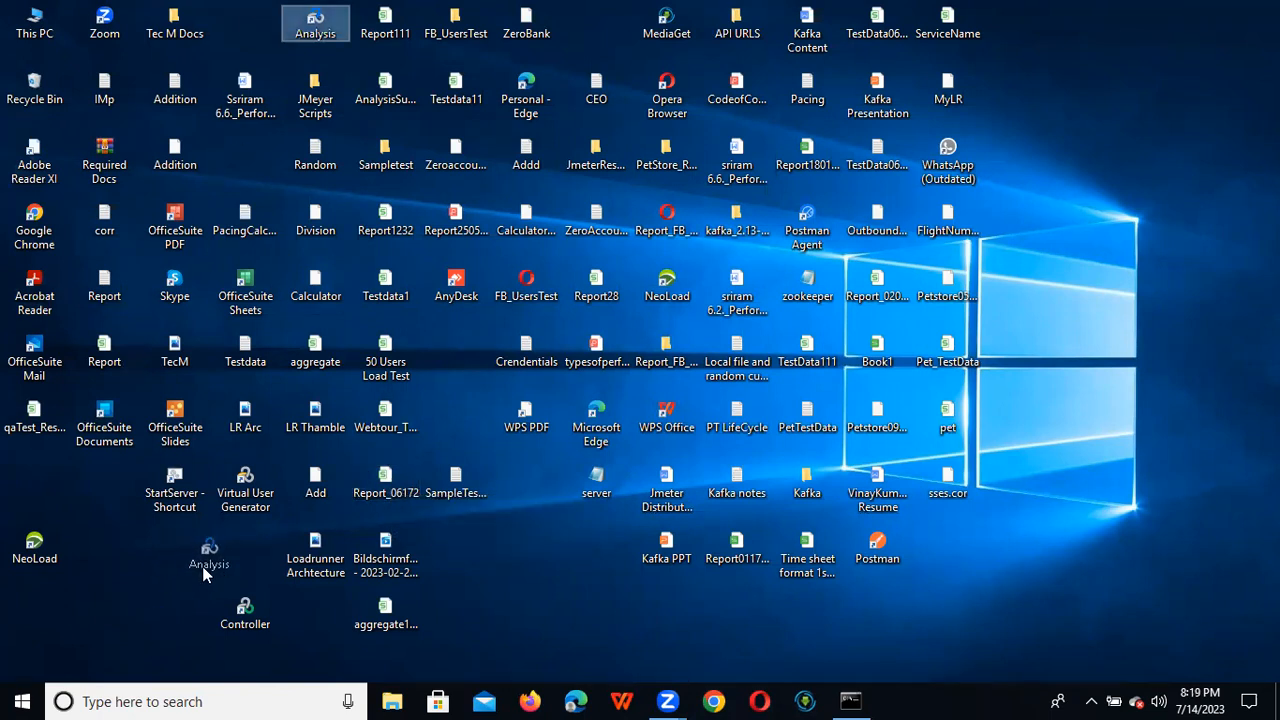
{"action": "left_click_drag", "start_coordinate": [219, 560], "coordinate": [248, 565]}
Step: Launch LoadRunner Analysis, maximize its window and bring up the dialog for opening an existing analysis session
{"action": "double_click", "coordinate": [249, 563]}
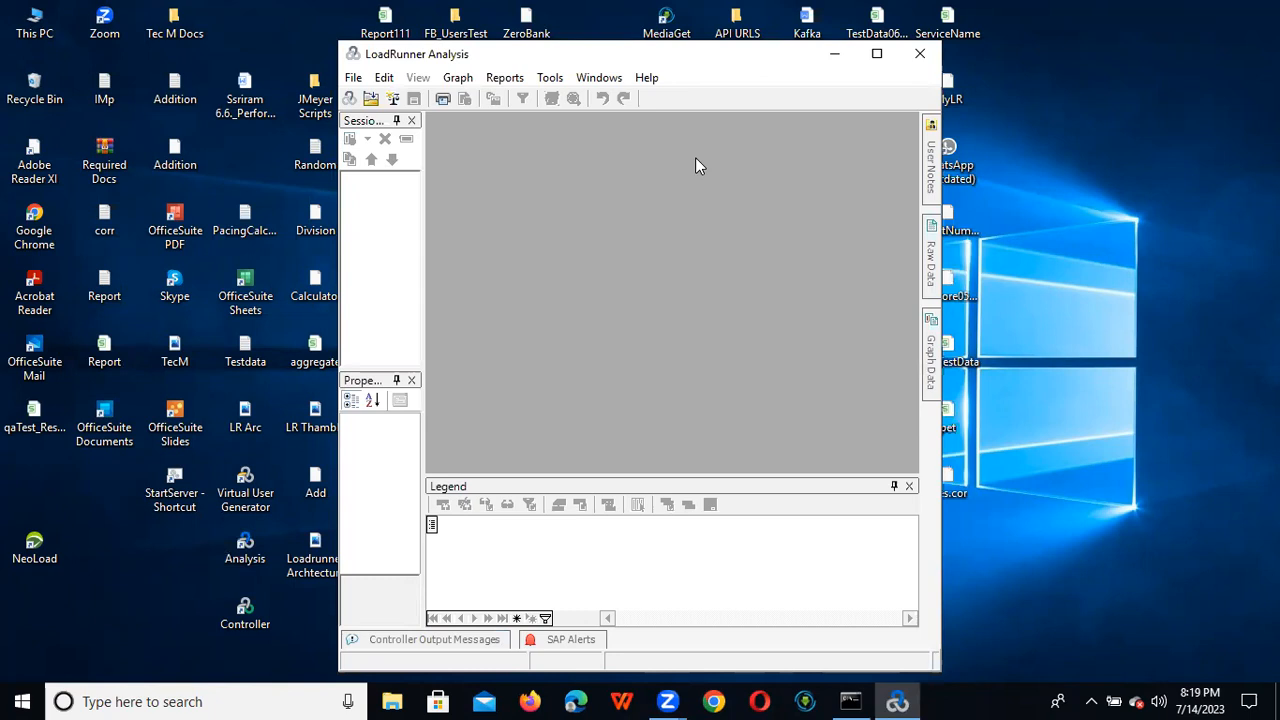
{"action": "left_click", "coordinate": [876, 54]}
{"action": "left_click", "coordinate": [15, 30]}
{"action": "left_click", "coordinate": [55, 72]}
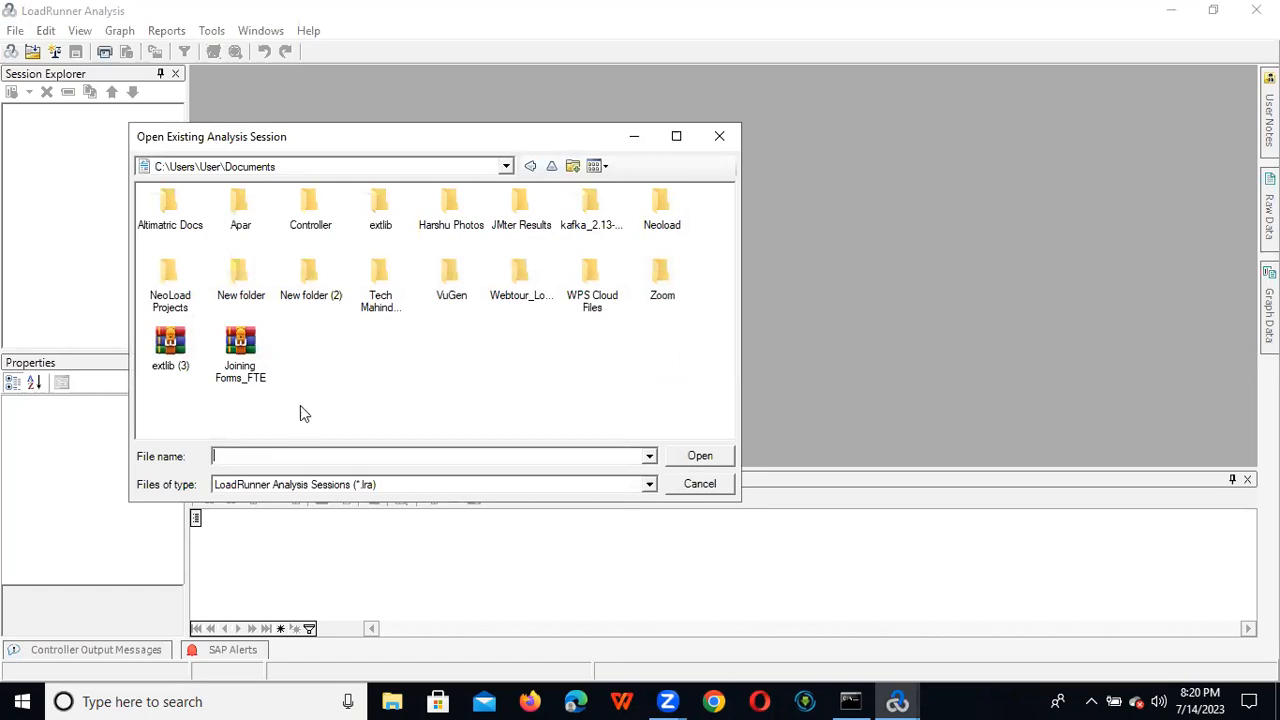
Step: Browse from This PC through the C: drive to C:\Users\User to look for a saved analysis session
{"action": "left_click", "coordinate": [506, 166]}
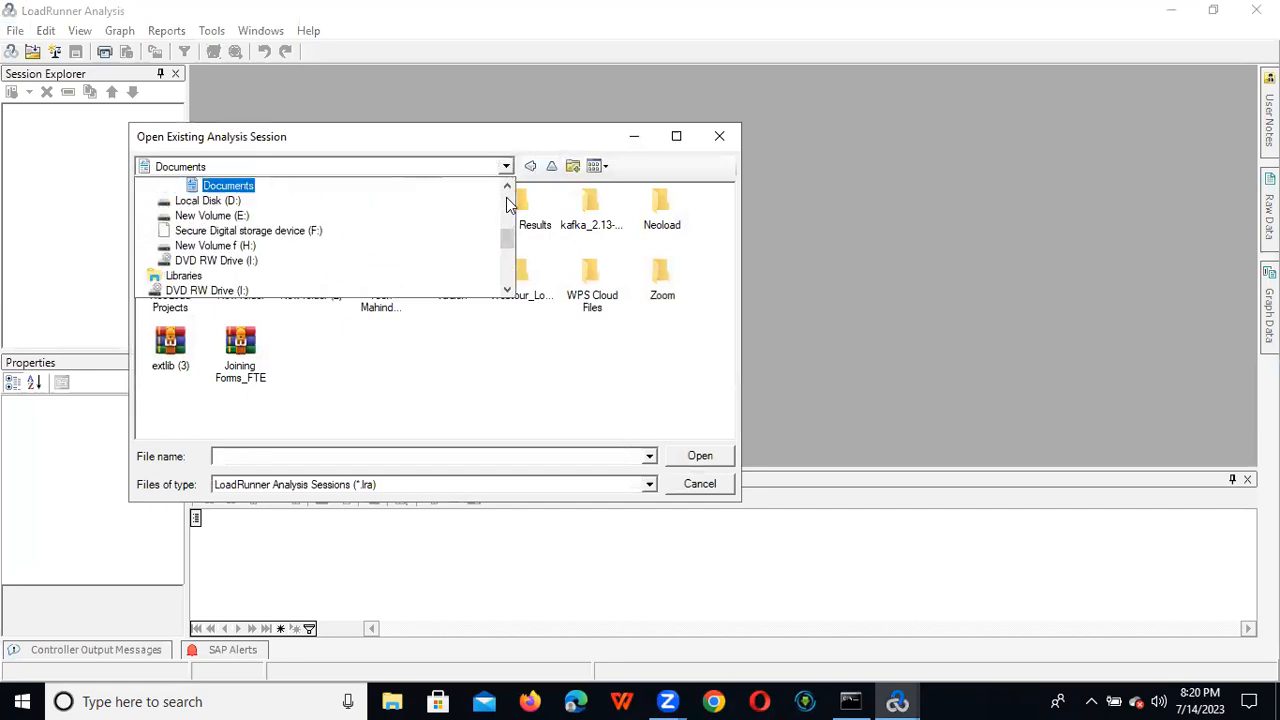
{"action": "scroll", "coordinate": [507, 203], "scroll_direction": "up", "scroll_amount": 3}
{"action": "left_click", "coordinate": [238, 235]}
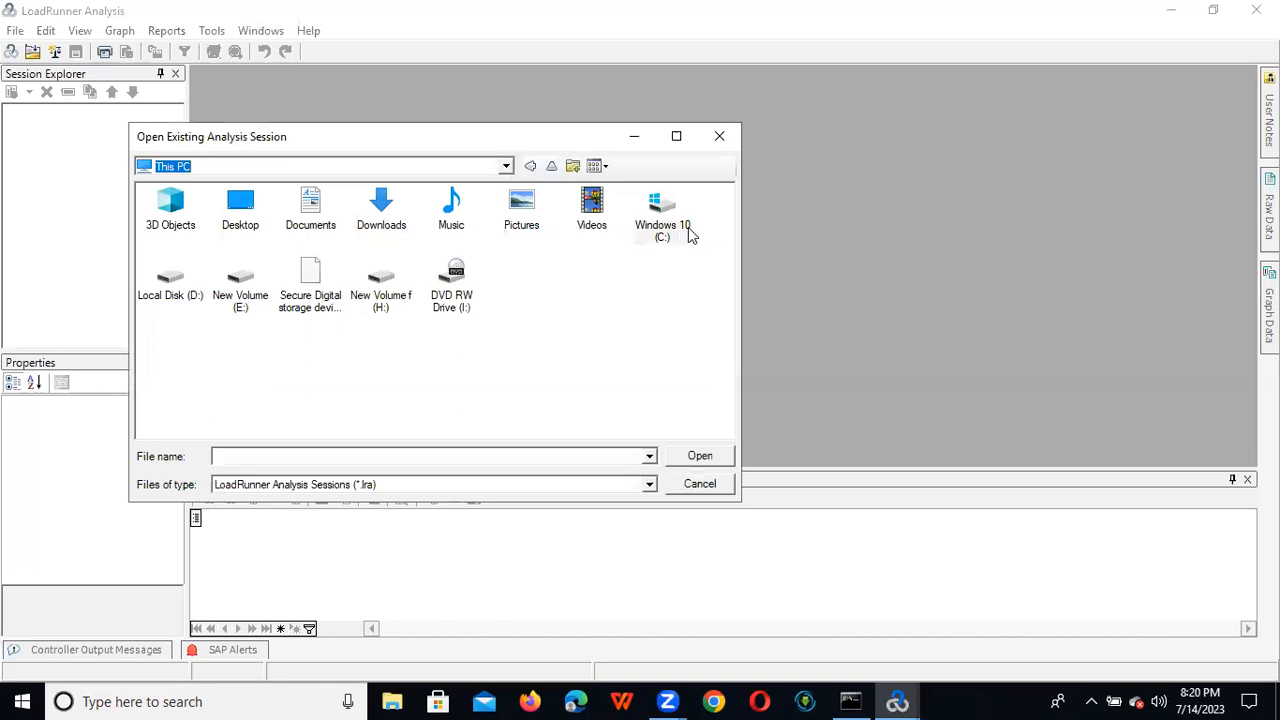
{"action": "double_click", "coordinate": [689, 234]}
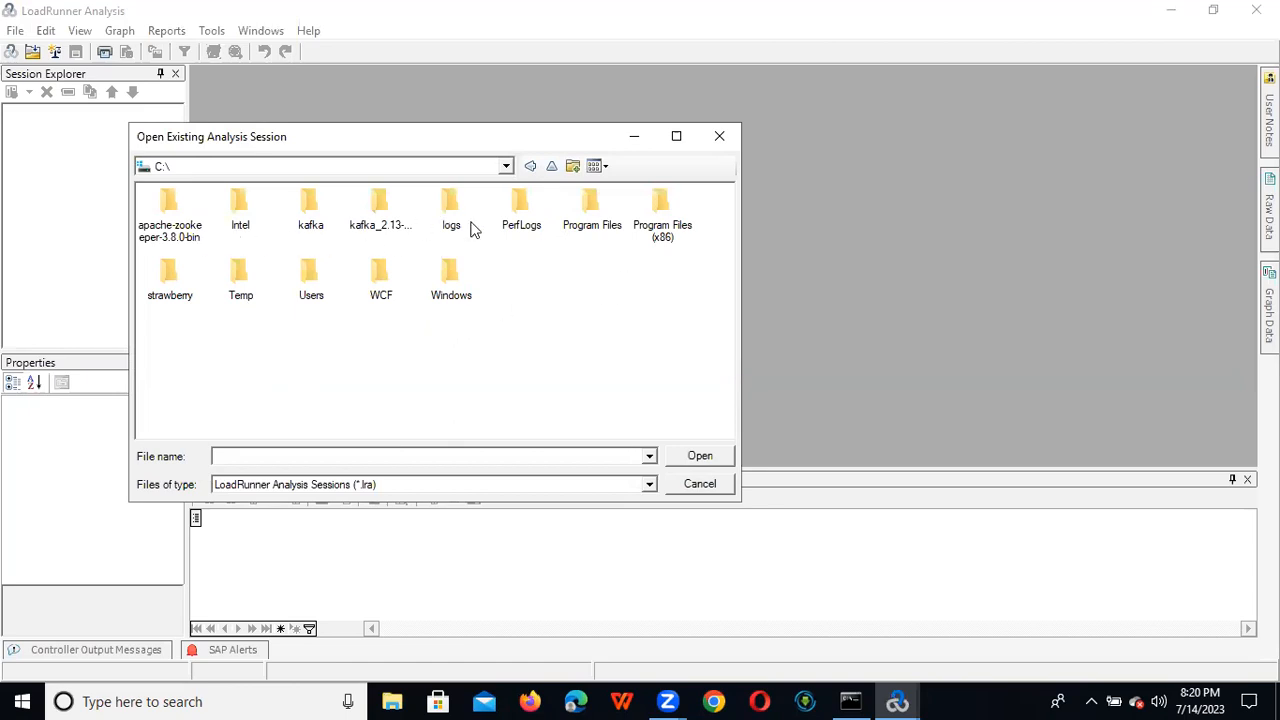
{"action": "double_click", "coordinate": [313, 290]}
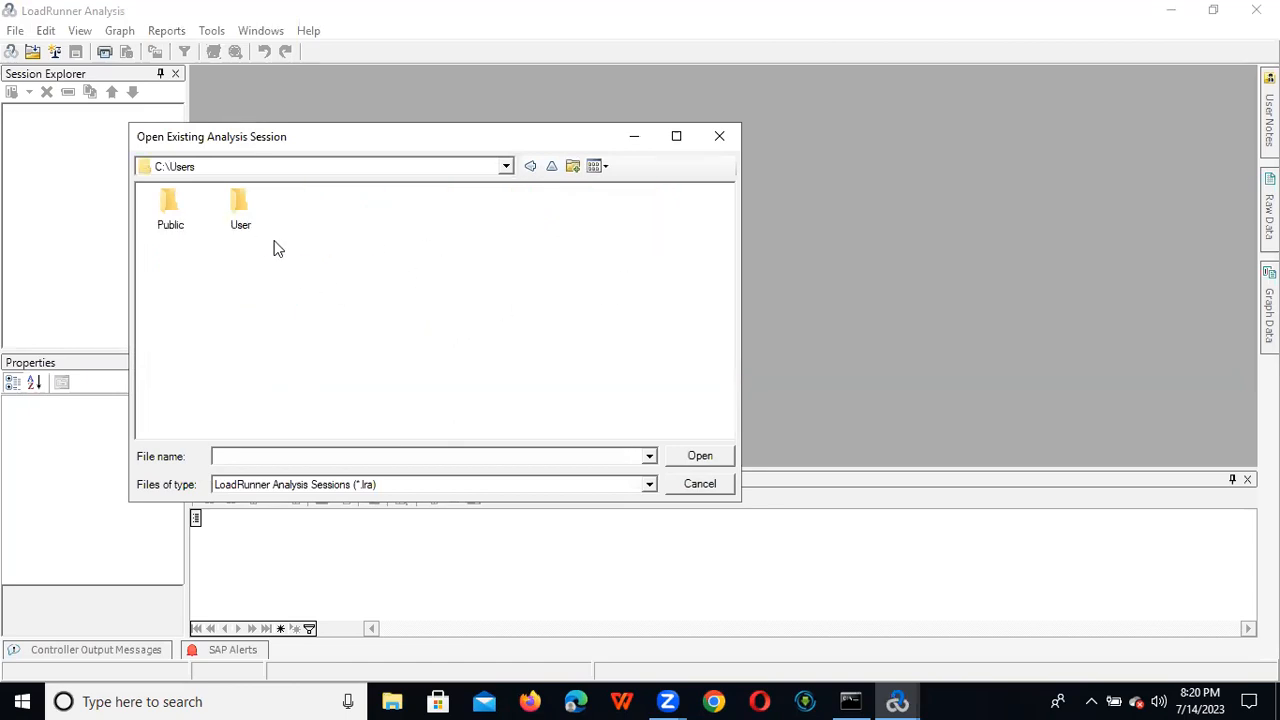
{"action": "double_click", "coordinate": [239, 224]}
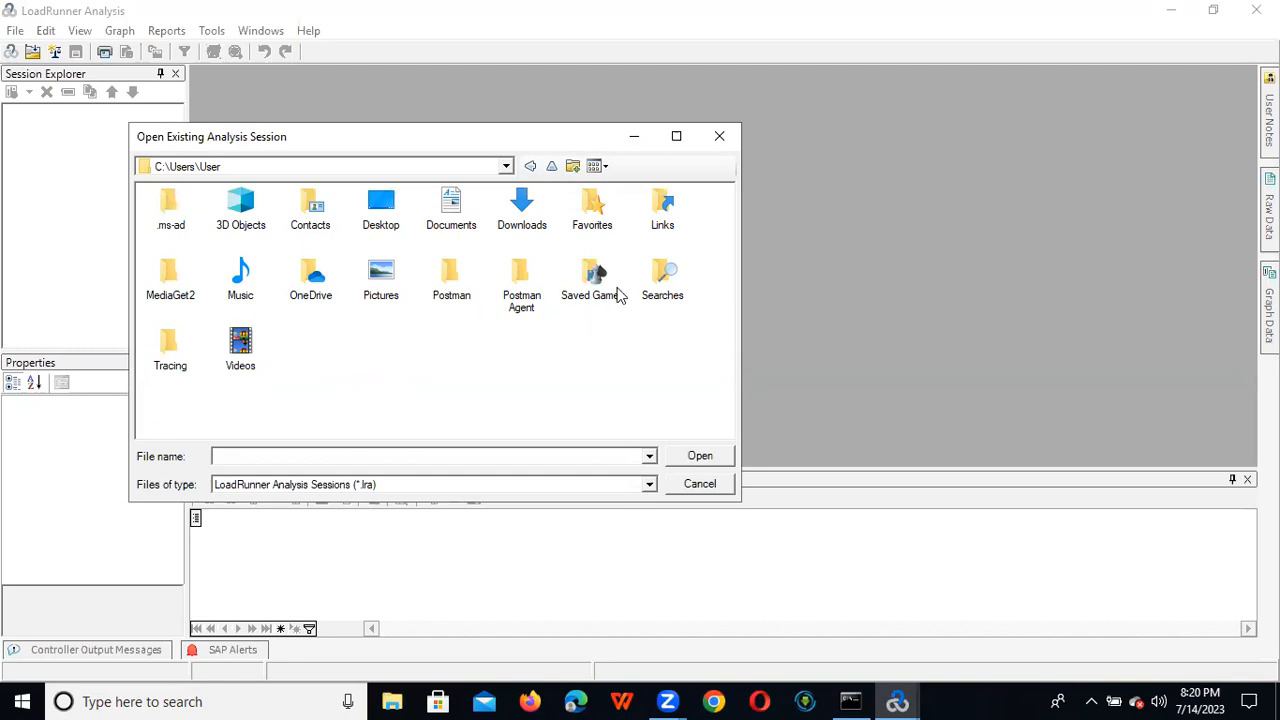
Step: Look for saved analysis sessions in the VuGen folder under Documents
{"action": "left_click", "coordinate": [508, 167]}
{"action": "scroll", "coordinate": [508, 208], "scroll_direction": "up", "scroll_amount": 4}
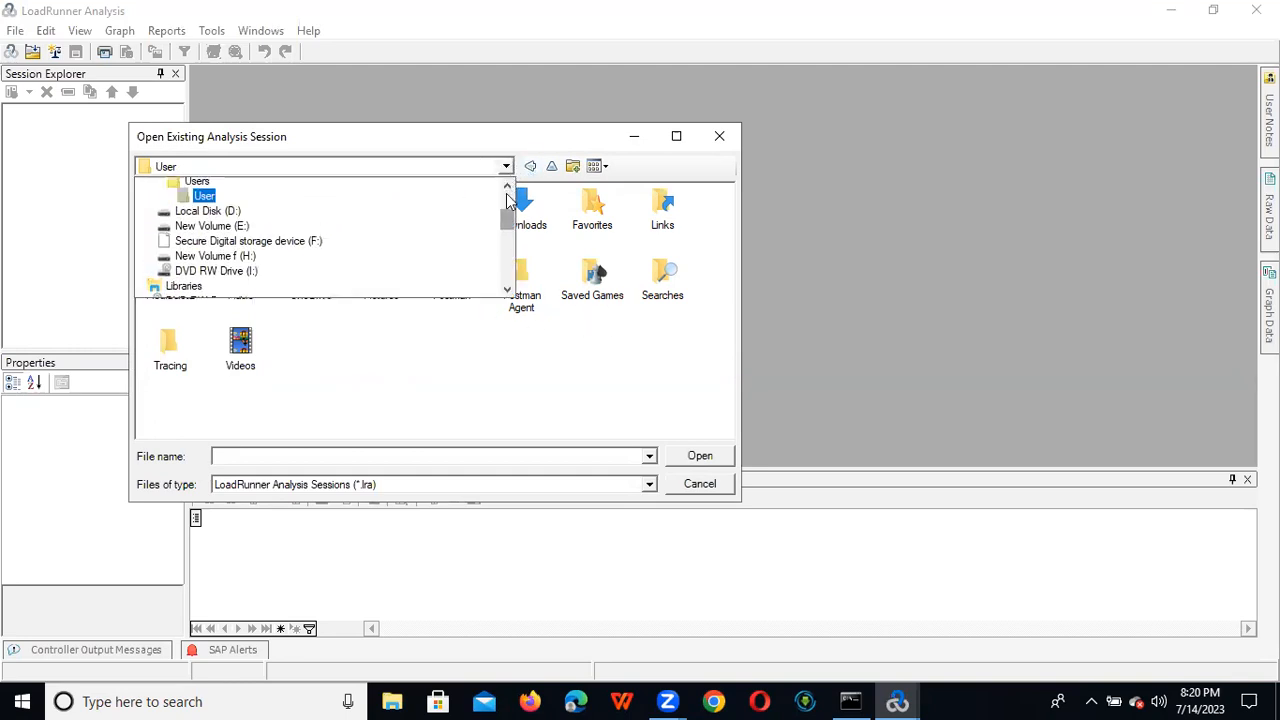
{"action": "left_click", "coordinate": [305, 277]}
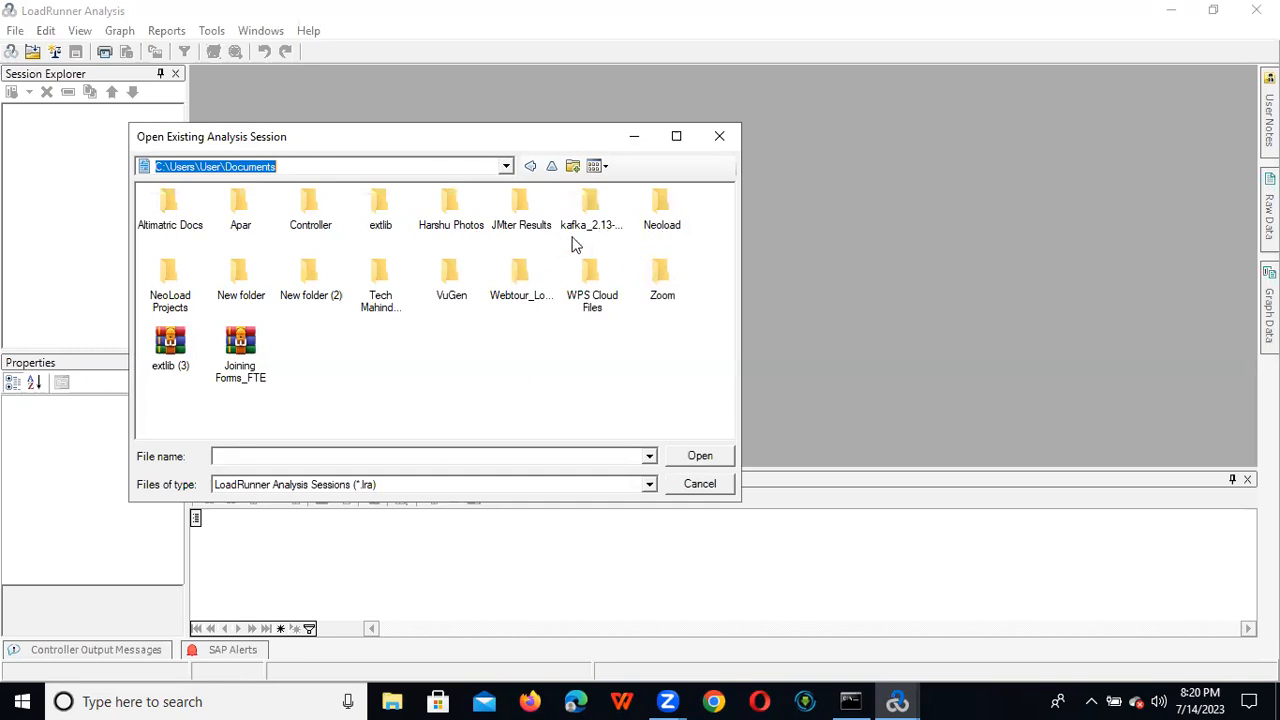
{"action": "double_click", "coordinate": [450, 275]}
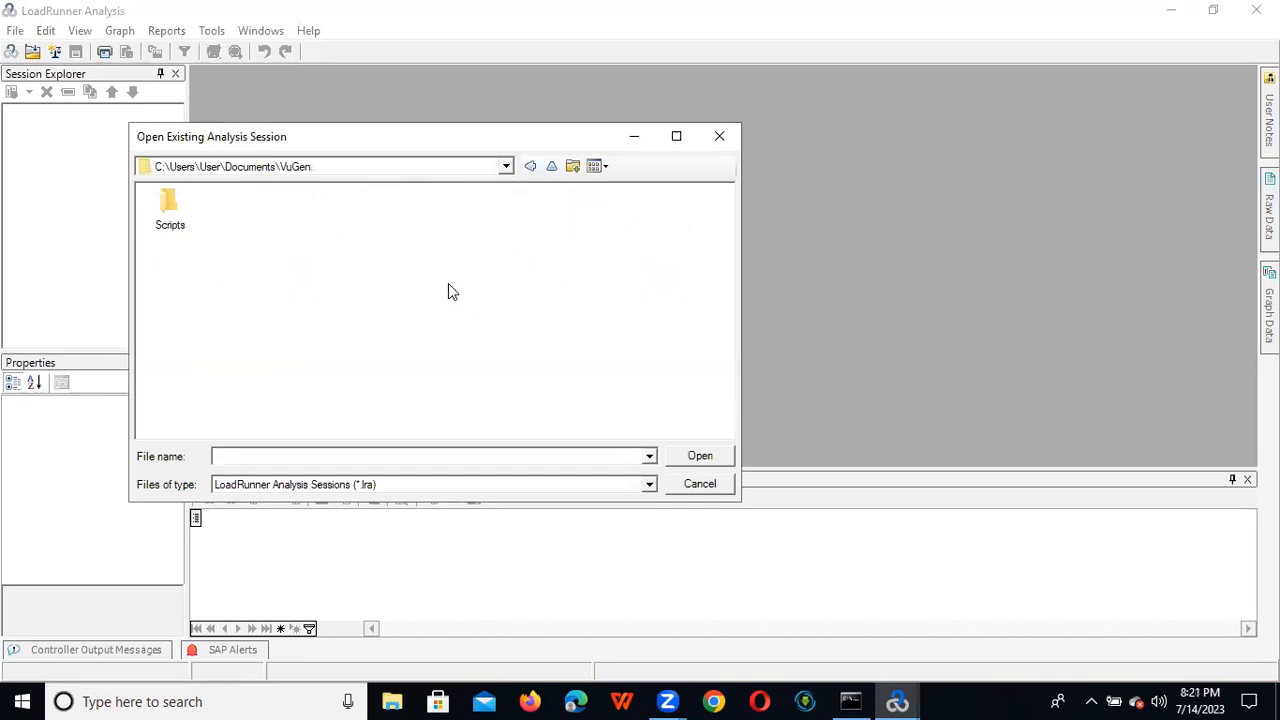
Step: Check the Desktop location and the JMter Results folder under Documents for saved analysis sessions
{"action": "left_click", "coordinate": [506, 166]}
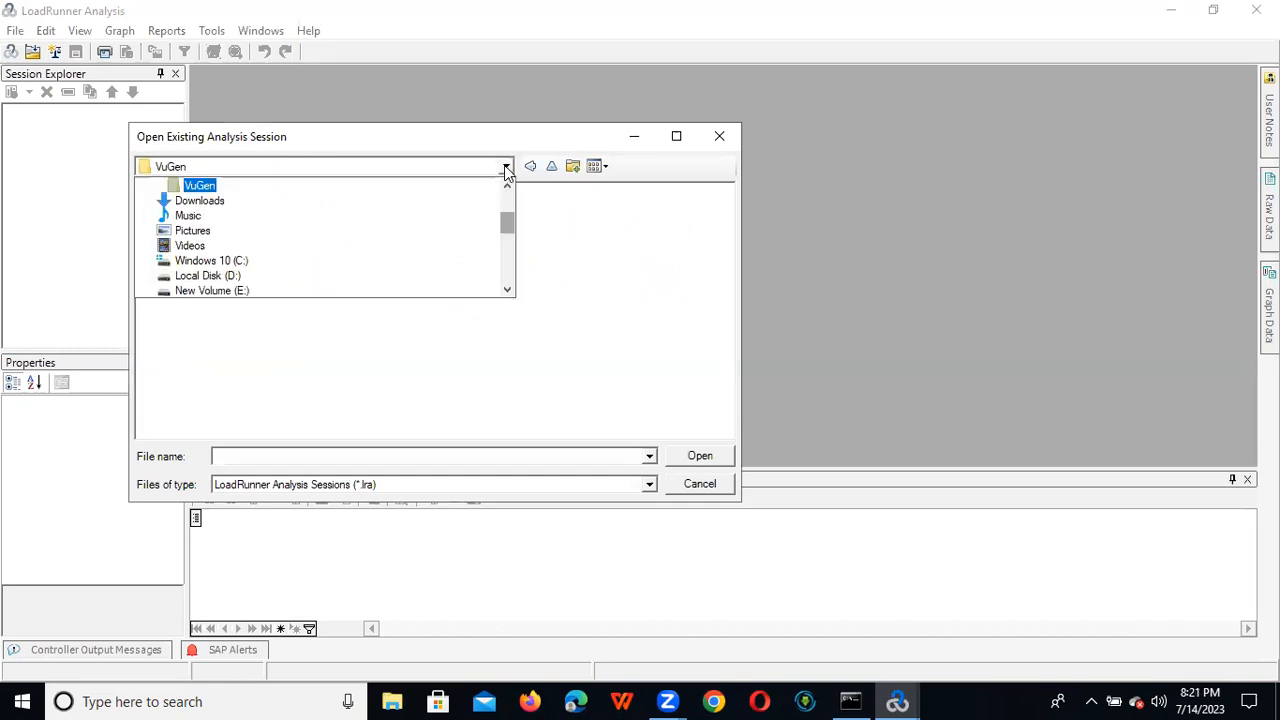
{"action": "left_click_drag", "start_coordinate": [510, 215], "coordinate": [508, 195]}
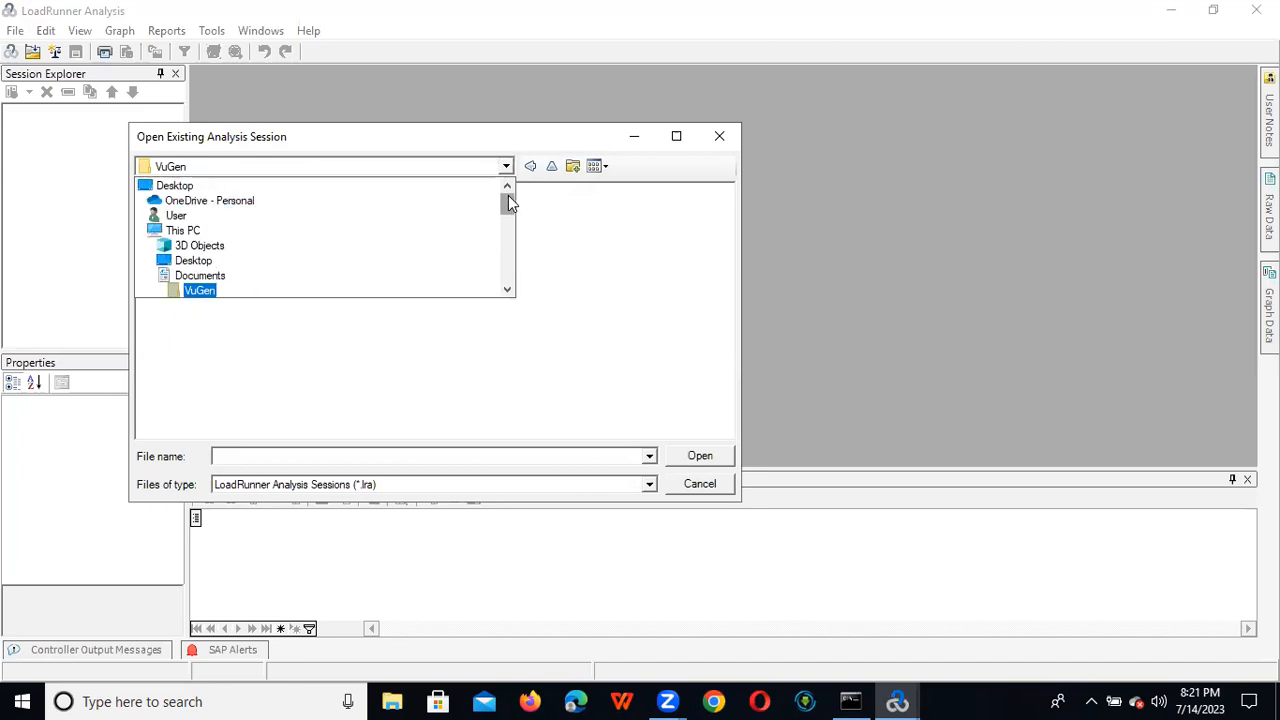
{"action": "left_click", "coordinate": [360, 186]}
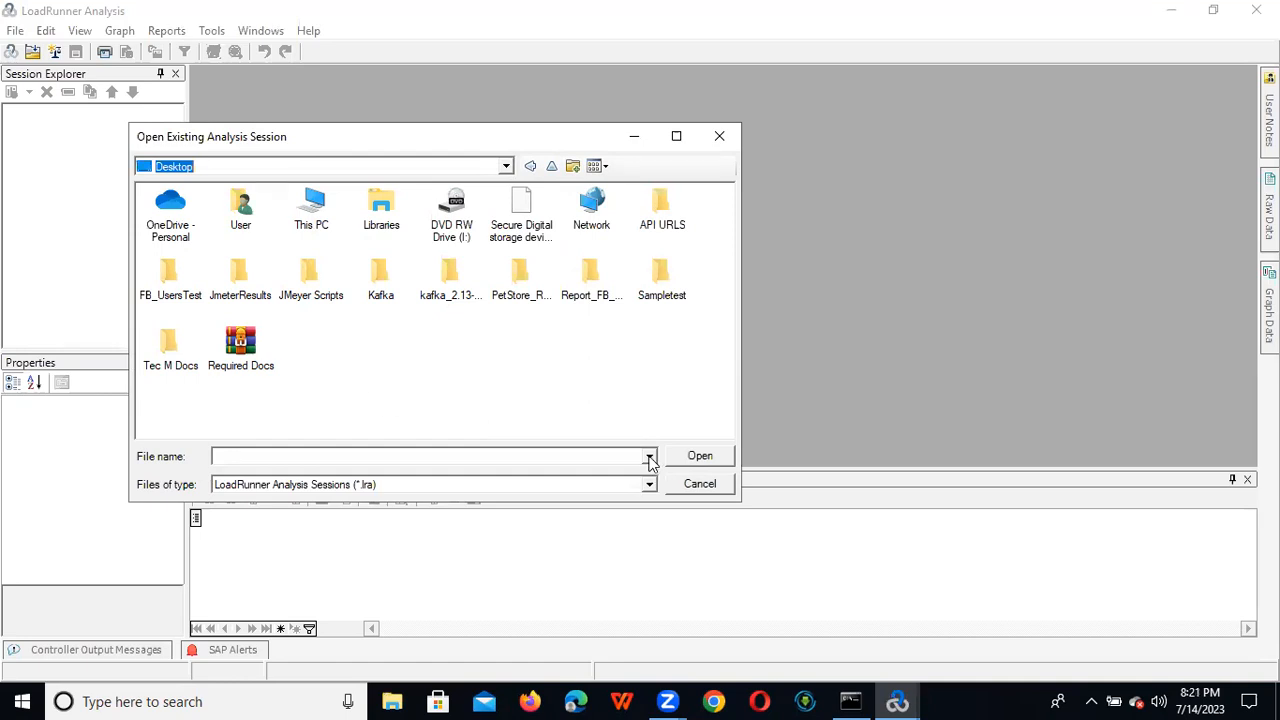
{"action": "double_click", "coordinate": [316, 205]}
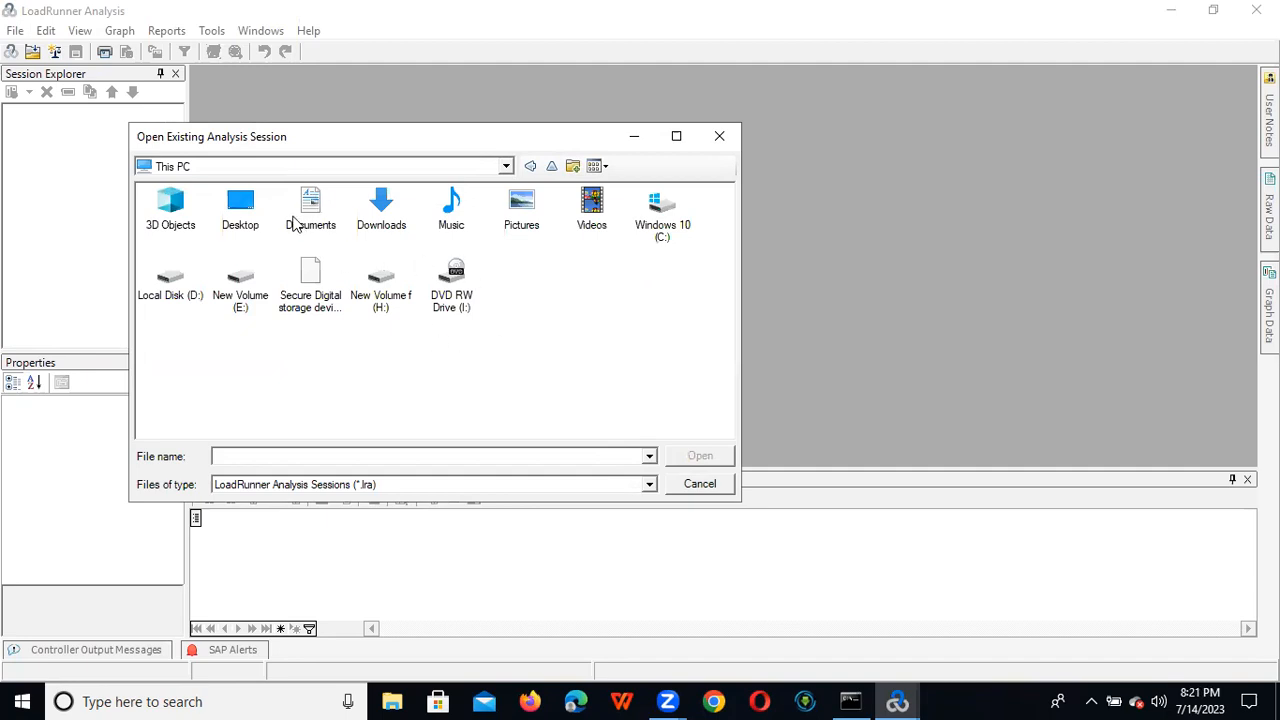
{"action": "double_click", "coordinate": [297, 222]}
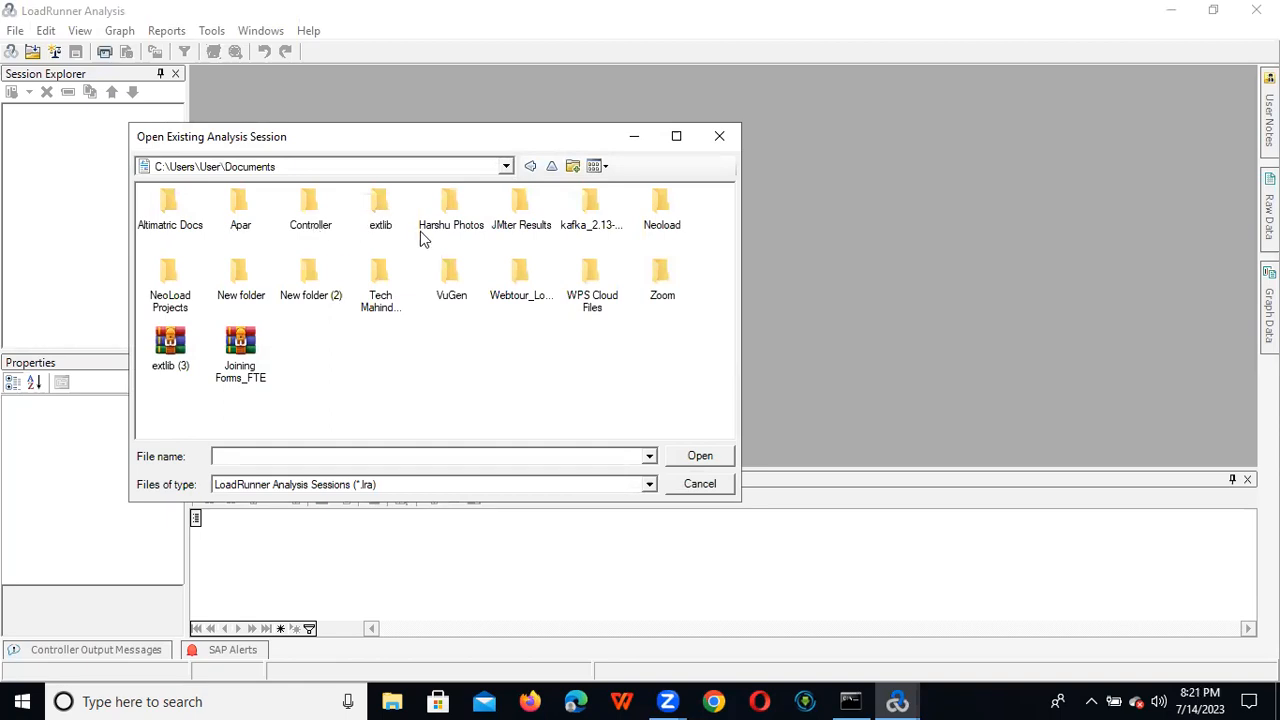
{"action": "double_click", "coordinate": [523, 226]}
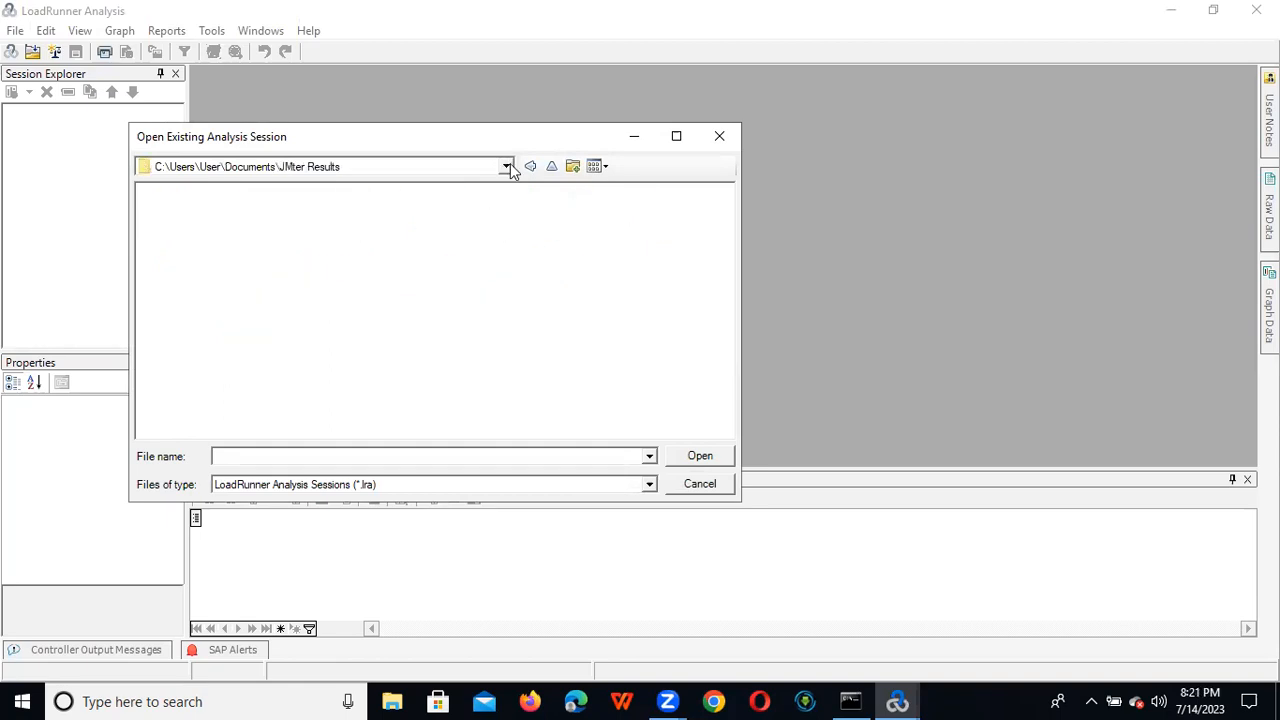
Step: Return to the Documents folder, cancel opening a session and close LoadRunner Analysis
{"action": "left_click", "coordinate": [506, 166]}
{"action": "left_click", "coordinate": [447, 192]}
{"action": "left_click", "coordinate": [506, 166]}
{"action": "left_click", "coordinate": [506, 190]}
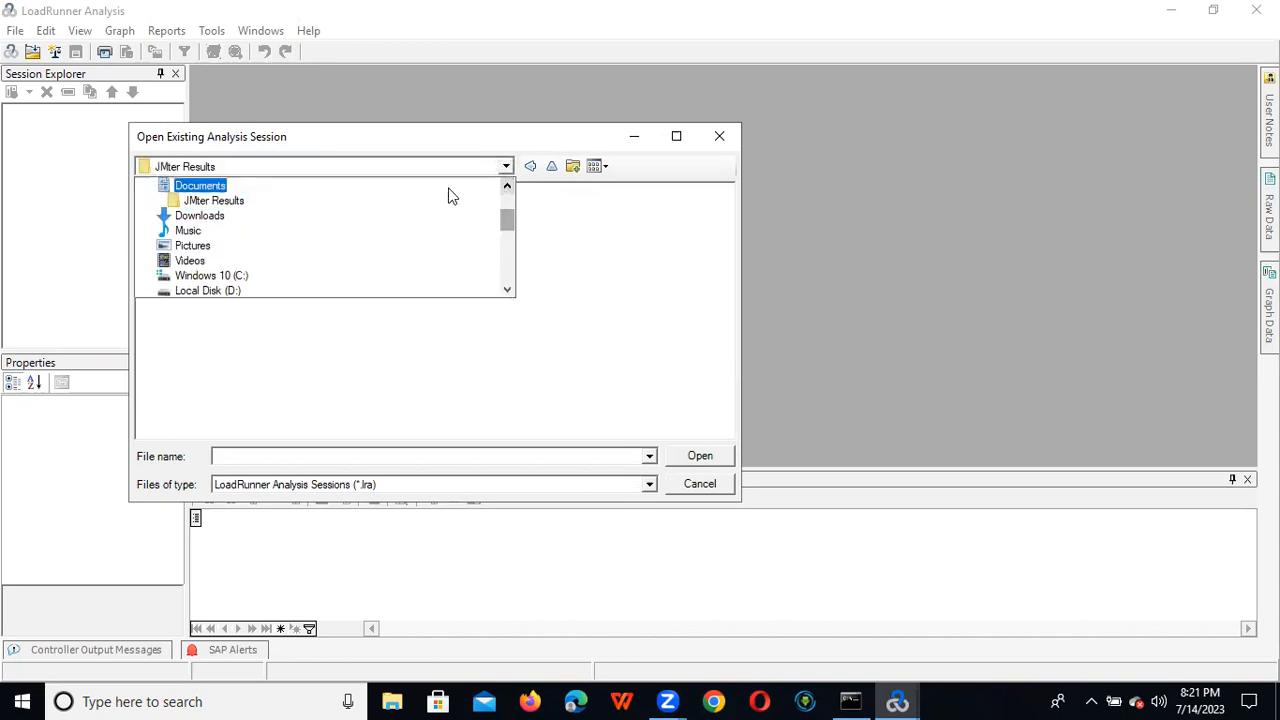
{"action": "left_click", "coordinate": [448, 187]}
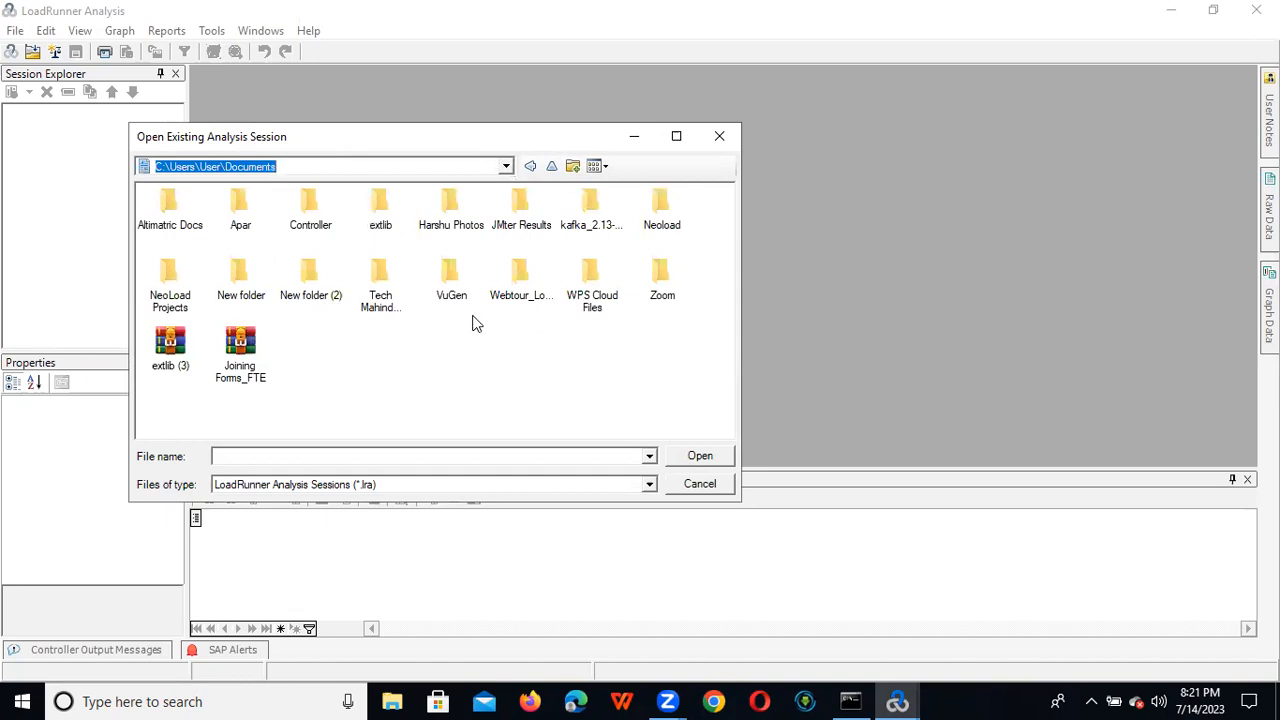
{"action": "left_click", "coordinate": [721, 139]}
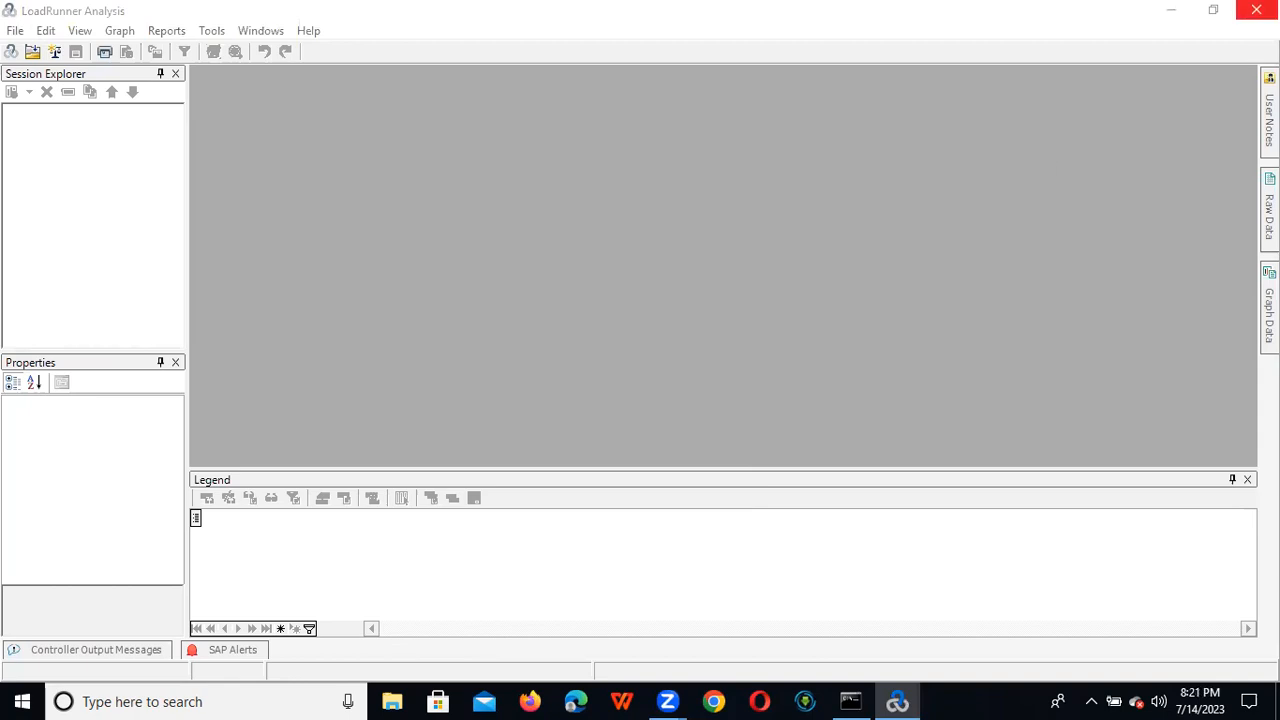
{"action": "left_click", "coordinate": [1256, 10]}
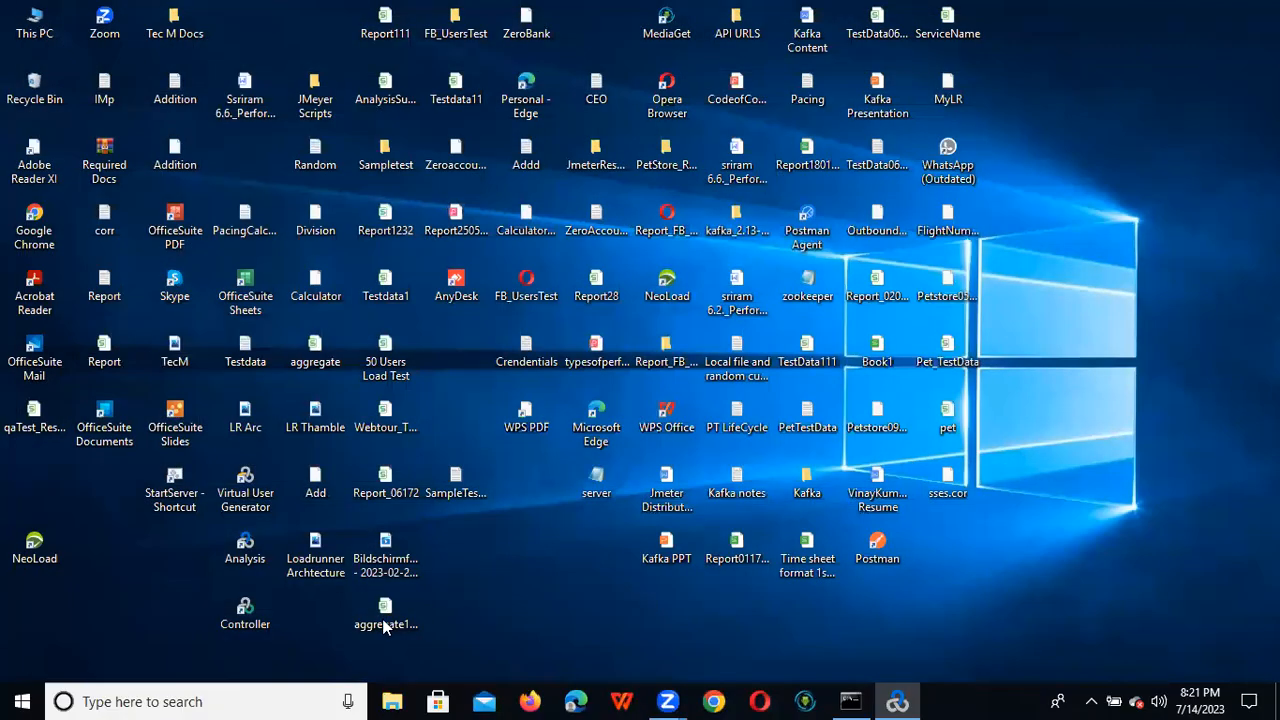
Step: Launch LoadRunner Controller and create a manual scenario containing the API_Testng script
{"action": "double_click", "coordinate": [252, 610]}
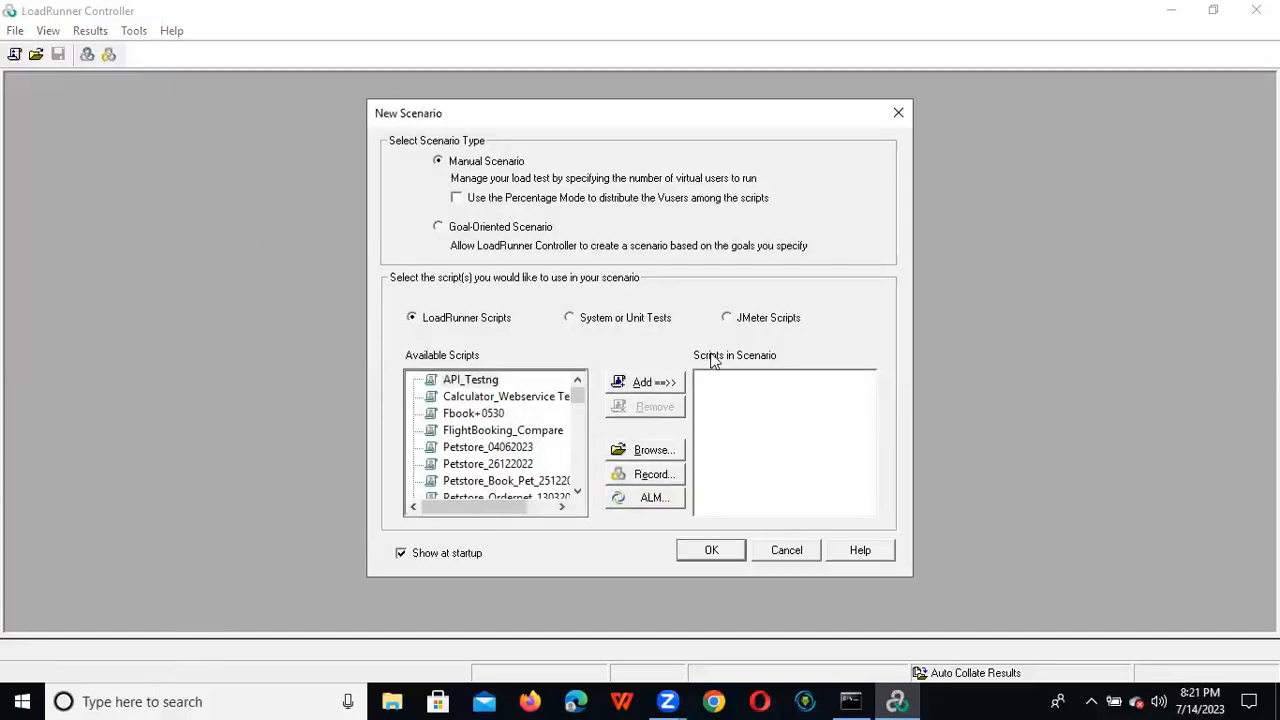
{"action": "left_click", "coordinate": [665, 382]}
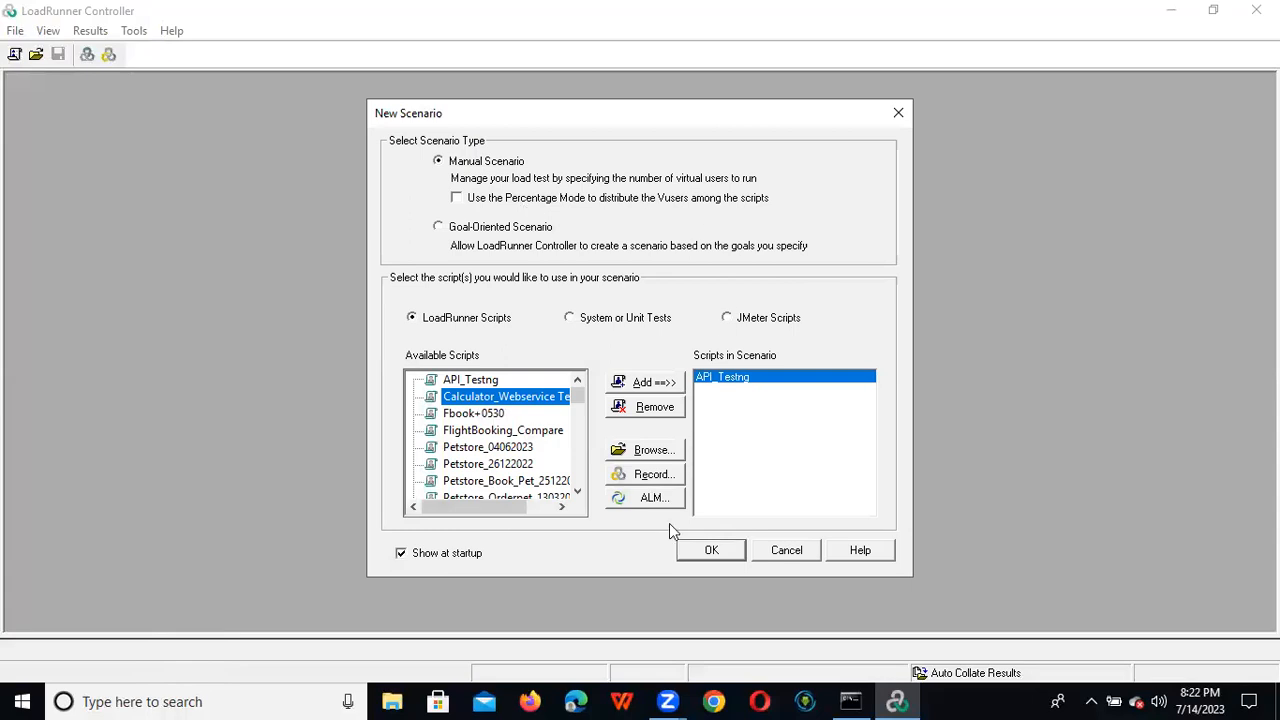
{"action": "left_click", "coordinate": [716, 558]}
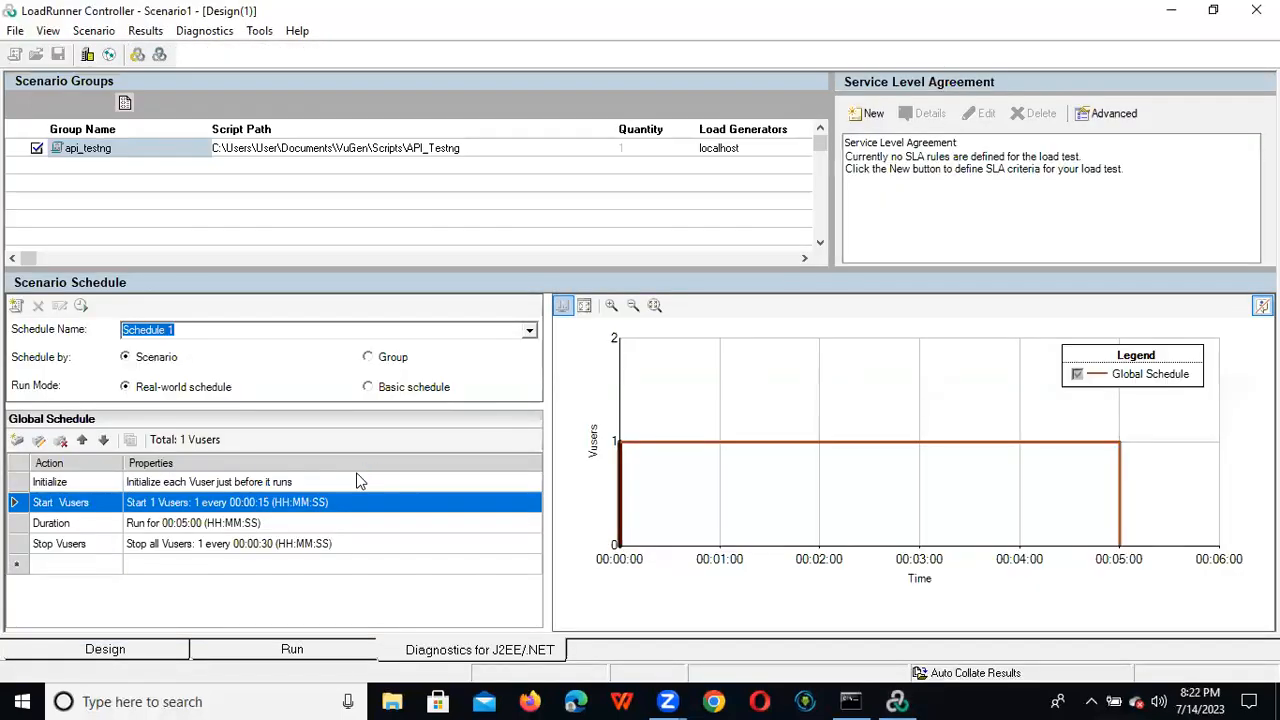
Step: Set the Start Vusers action to start 50 Vusers, 10 every 00:00:05
{"action": "double_click", "coordinate": [250, 508]}
{"action": "double_click", "coordinate": [498, 309]}
{"action": "type", "text": "50"}
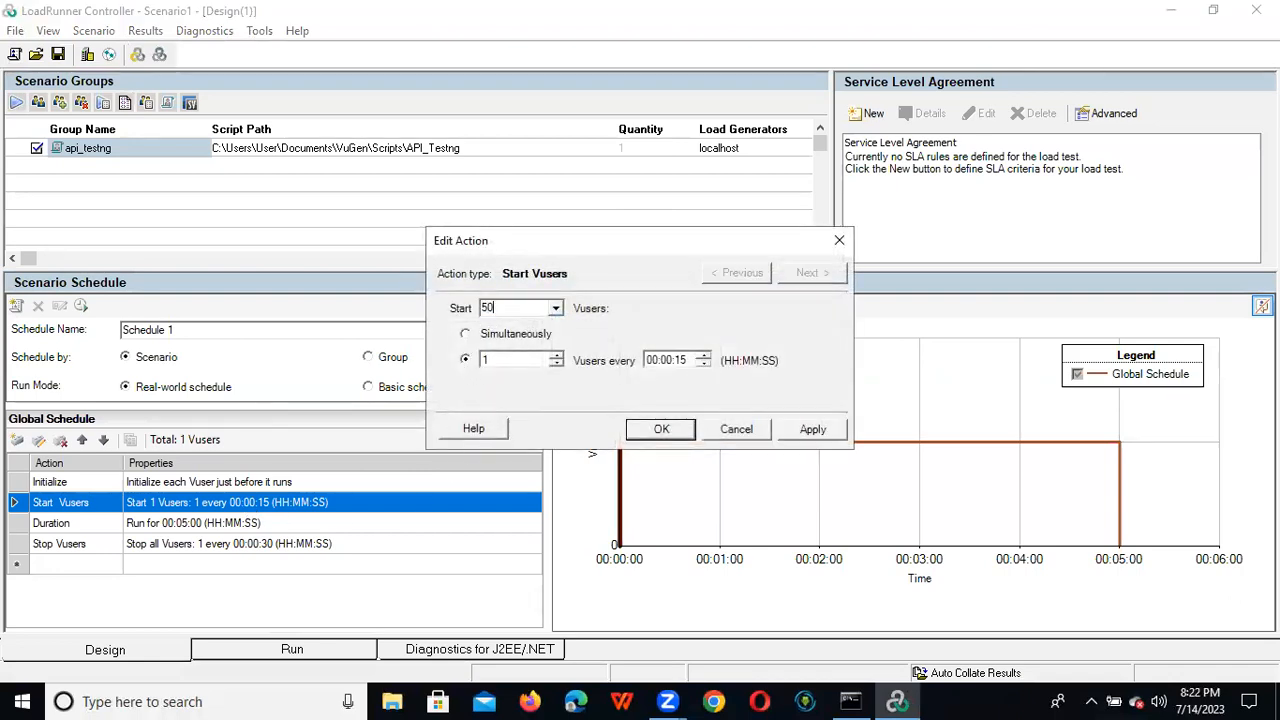
{"action": "left_click", "coordinate": [518, 358]}
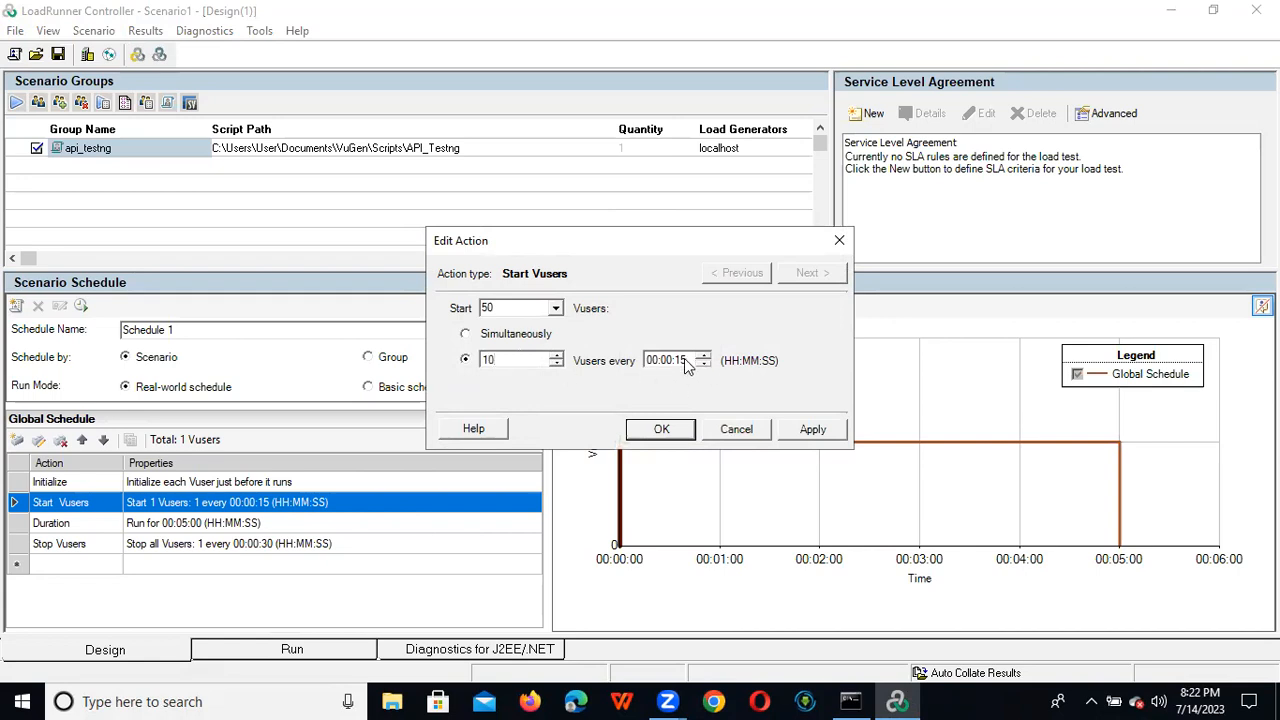
{"action": "type", "text": "05"}
{"action": "left_click", "coordinate": [660, 436]}
Step: Set the Duration action in the global schedule to run for 00:02:00
{"action": "double_click", "coordinate": [185, 525]}
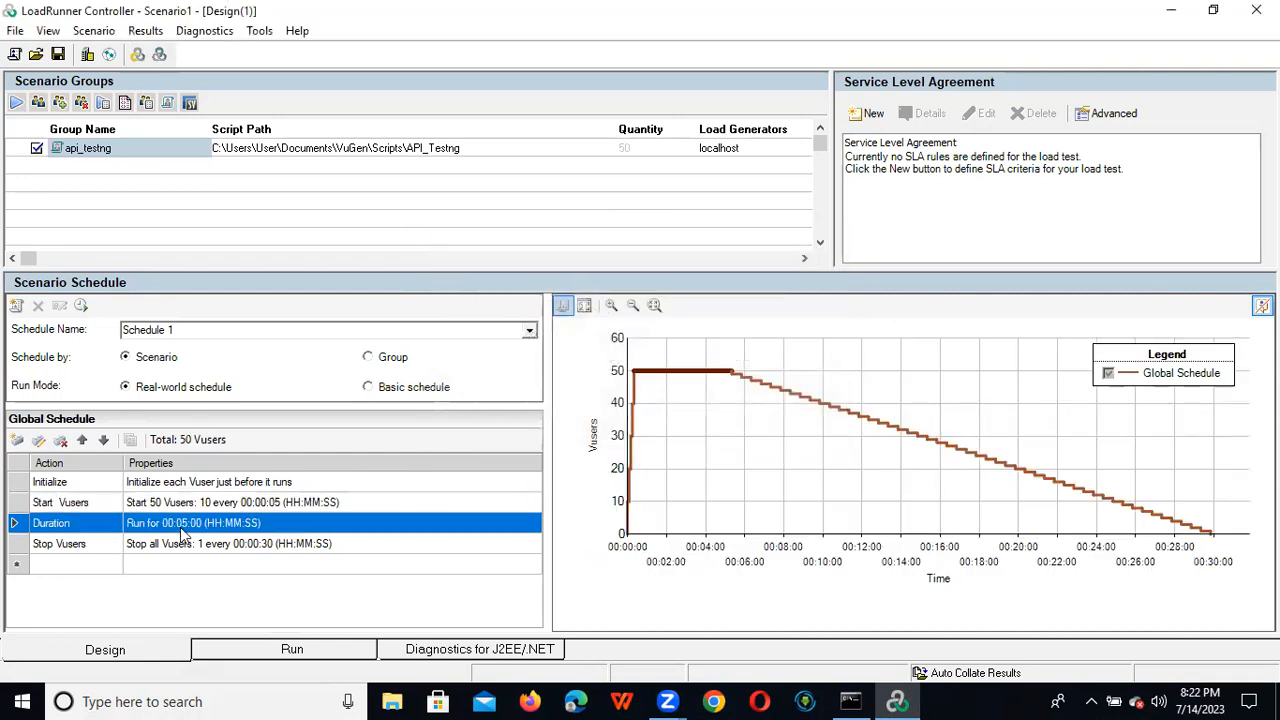
{"action": "left_click", "coordinate": [606, 337]}
{"action": "type", "text": "2:00"}
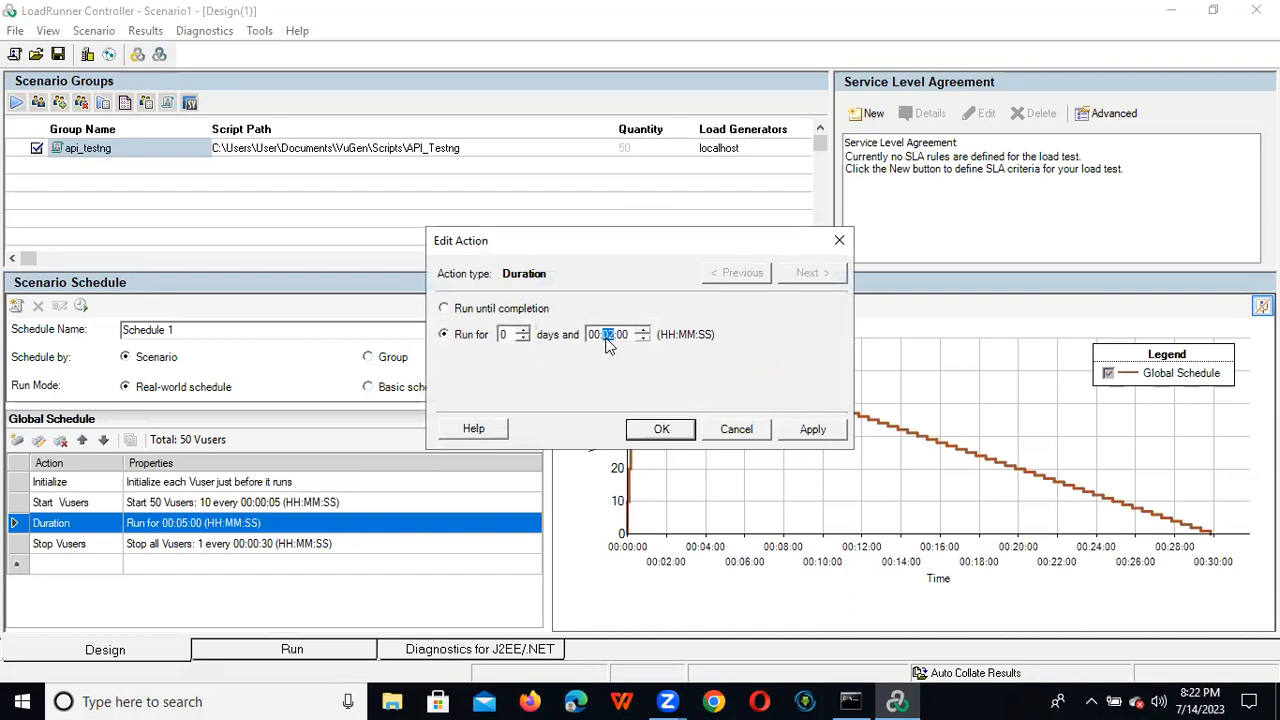
{"action": "left_click", "coordinate": [652, 428]}
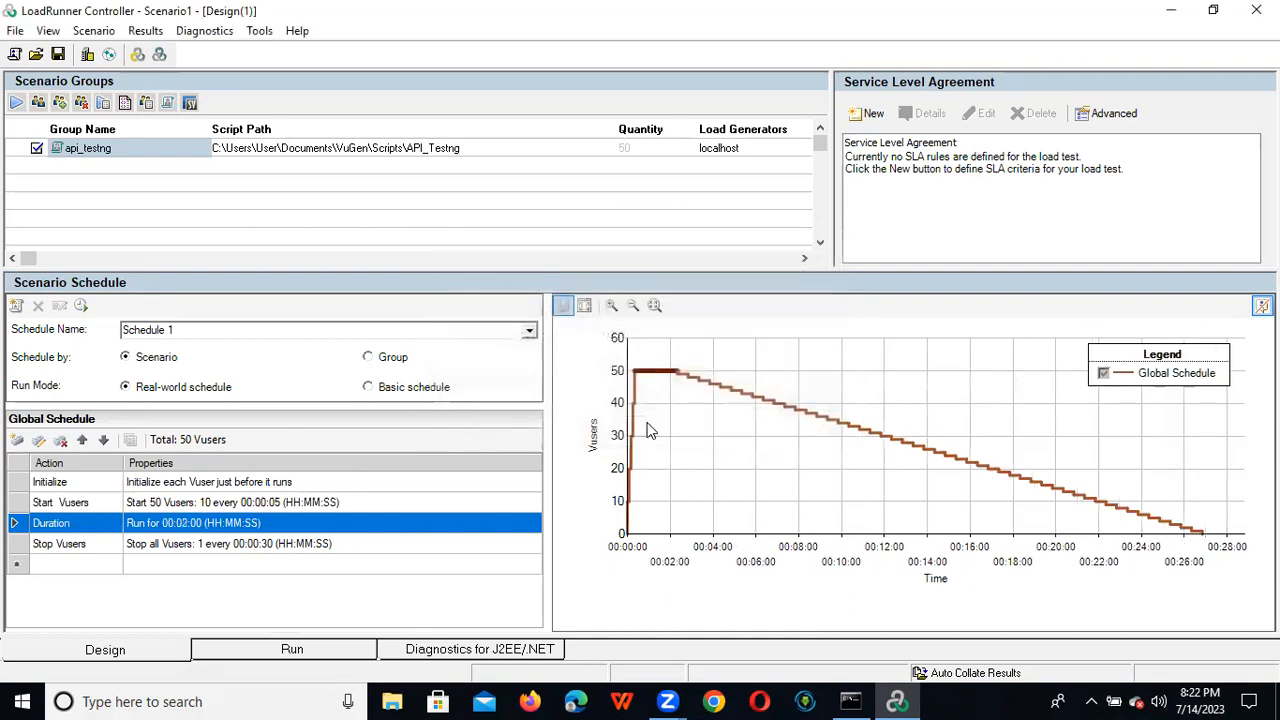
Step: Set the Stop Vusers action to stop all Vusers, 10 every 00:00:05
{"action": "double_click", "coordinate": [260, 548]}
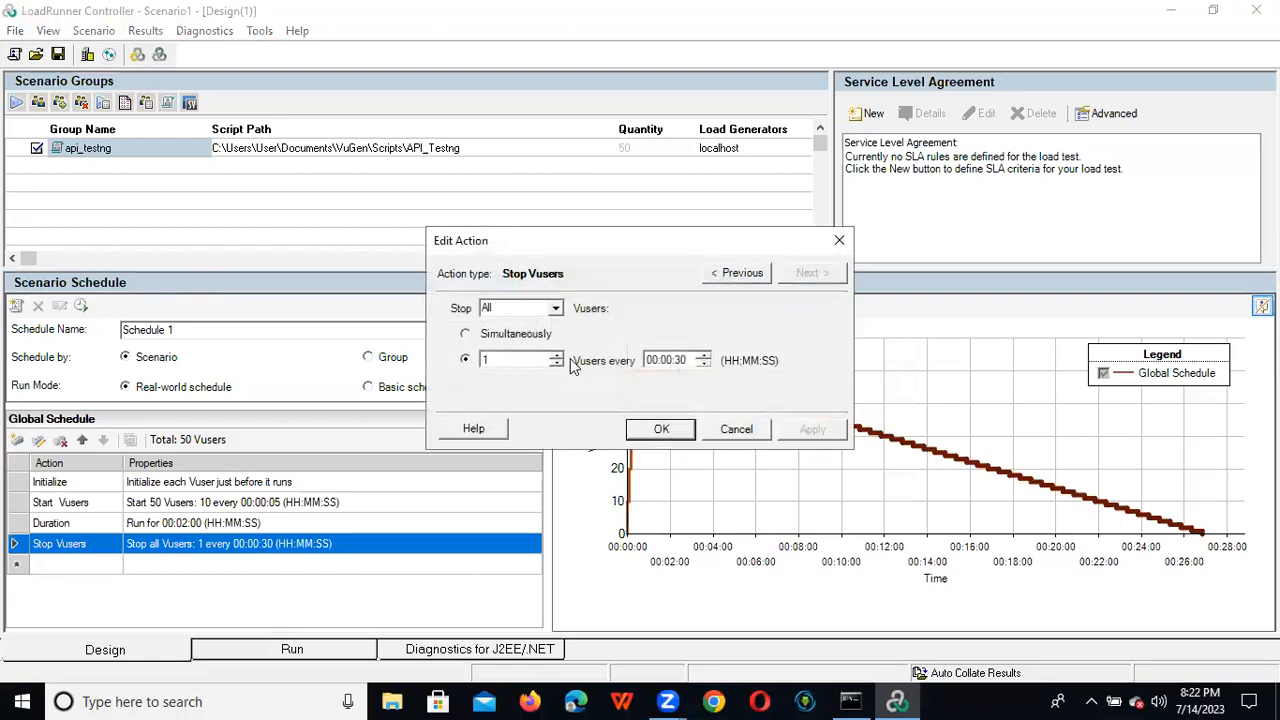
{"action": "left_click", "coordinate": [502, 358]}
{"action": "type", "text": "0"}
{"action": "left_click", "coordinate": [681, 364]}
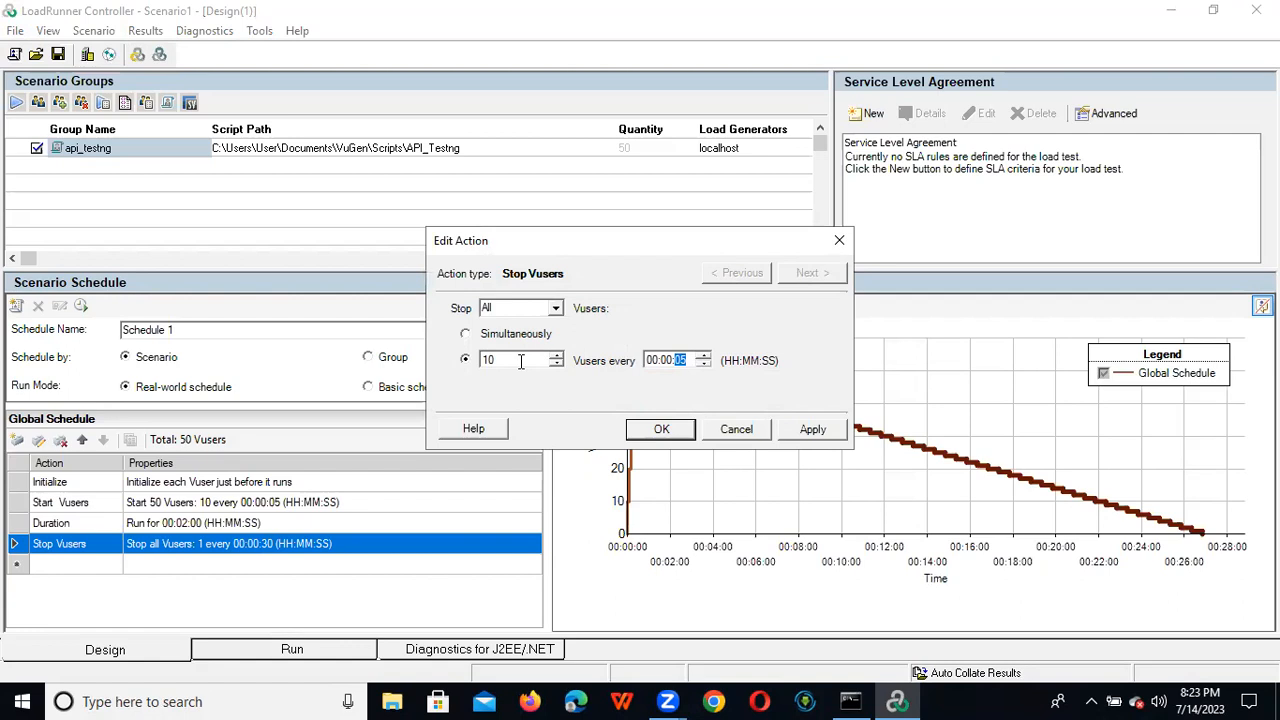
{"action": "left_click", "coordinate": [660, 430]}
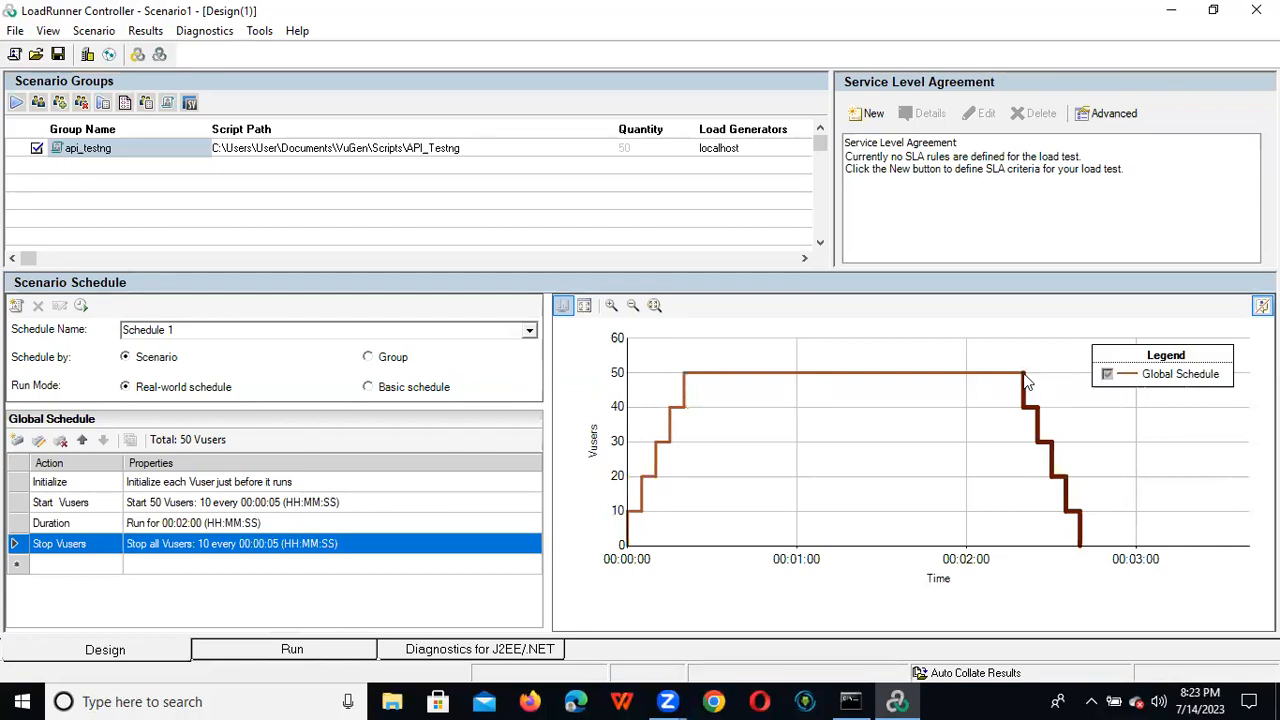
Step: In the api_testng group's runtime settings, set pacing to start a new iteration at fixed intervals, every 2 seconds
{"action": "mouse_move", "coordinate": [1025, 381]}
{"action": "mouse_move", "coordinate": [1080, 550]}
{"action": "left_click", "coordinate": [253, 147]}
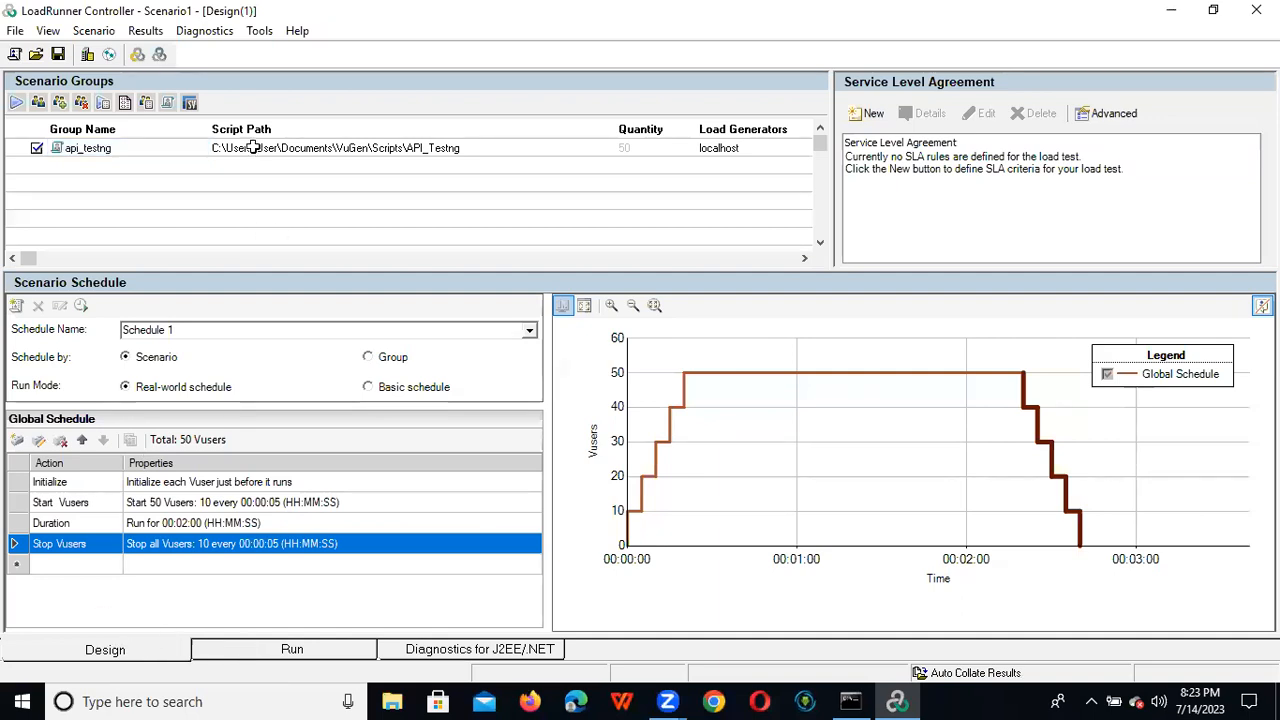
{"action": "left_click", "coordinate": [253, 147]}
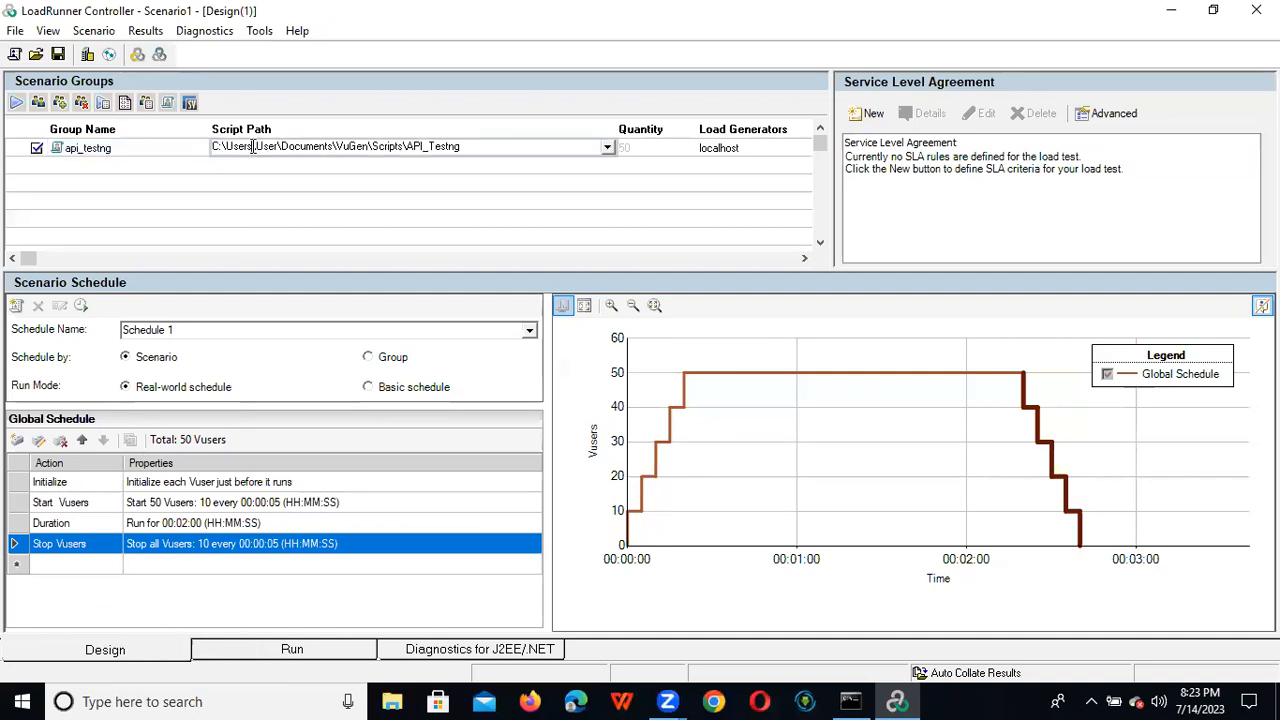
{"action": "left_click", "coordinate": [104, 103]}
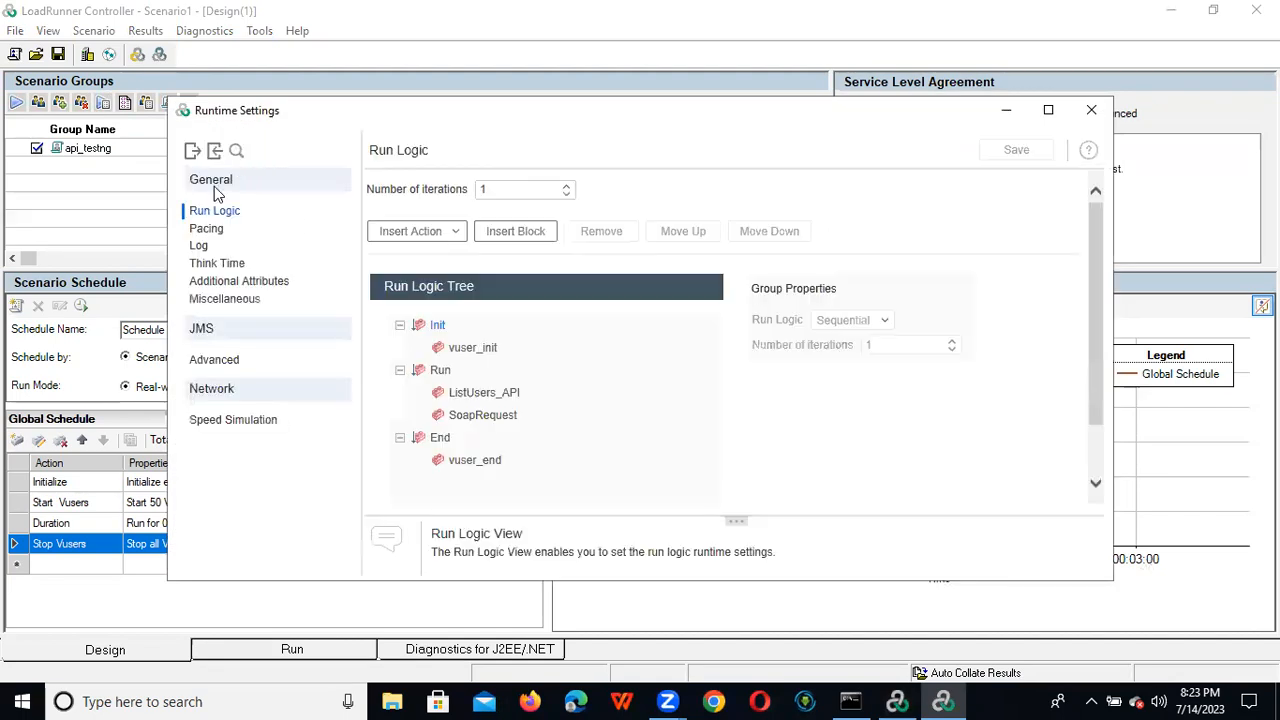
{"action": "left_click", "coordinate": [212, 230]}
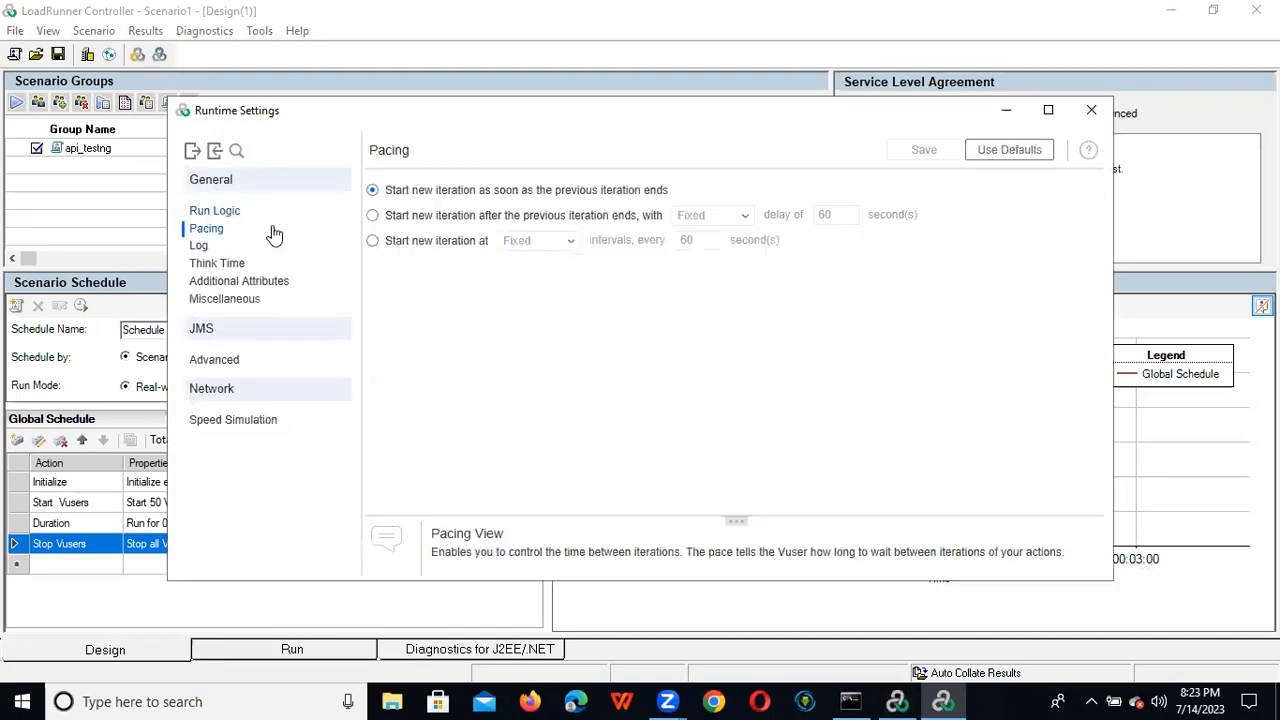
{"action": "left_click", "coordinate": [430, 242]}
{"action": "left_click_drag", "start_coordinate": [716, 242], "coordinate": [592, 234]}
{"action": "type", "text": "2"}
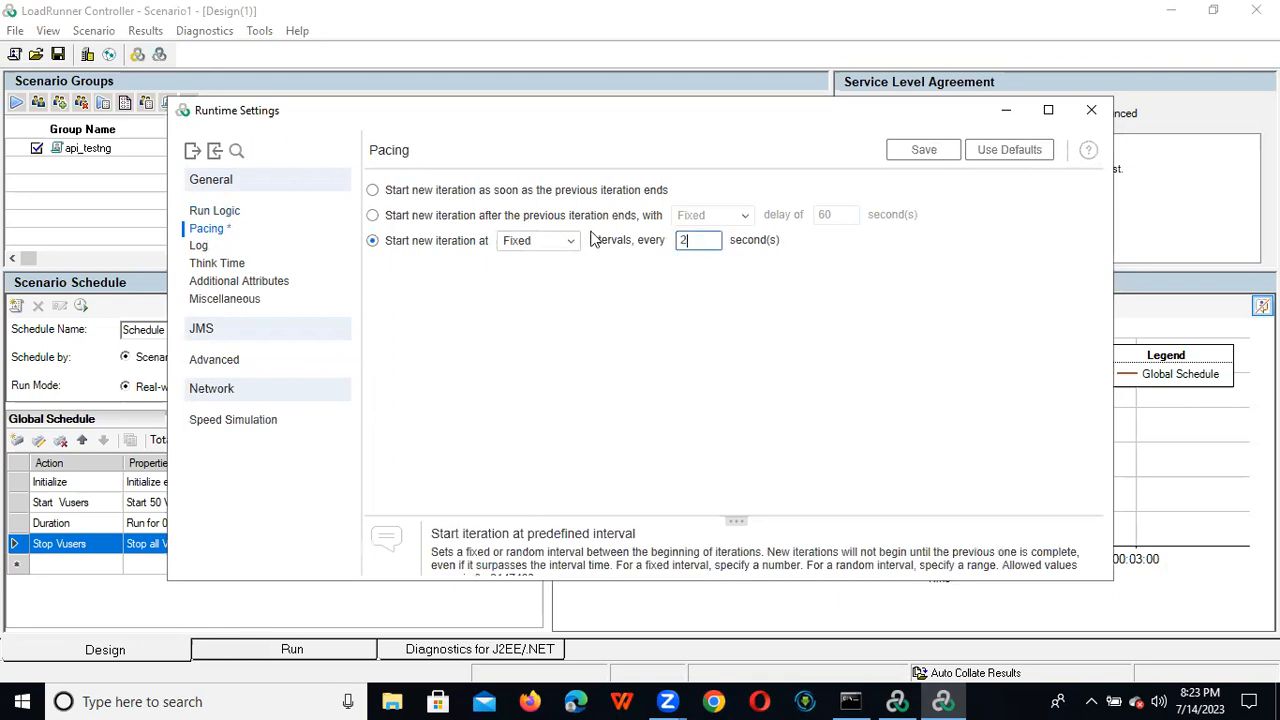
Step: In the runtime log settings, disable Advanced trace and enable Print timestamp for 'Message Functions'
{"action": "left_click", "coordinate": [199, 247]}
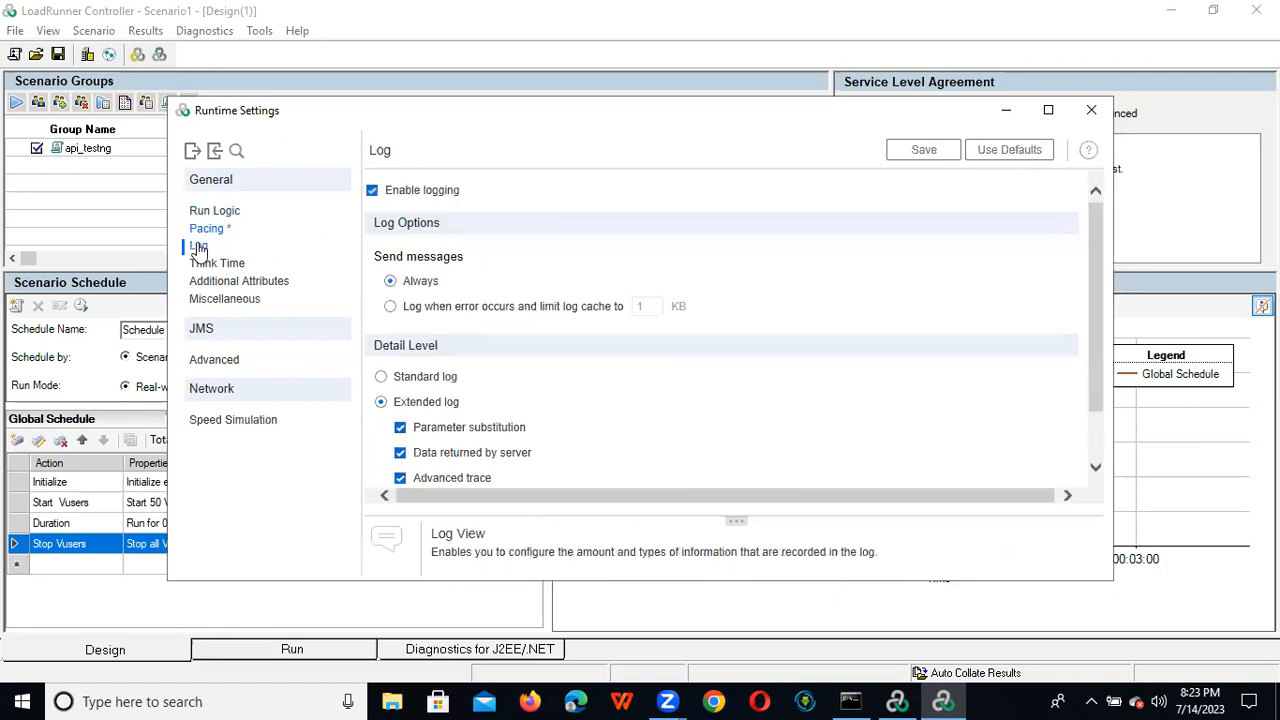
{"action": "left_click", "coordinate": [400, 480]}
{"action": "scroll", "coordinate": [1098, 318], "scroll_direction": "down", "scroll_amount": 2}
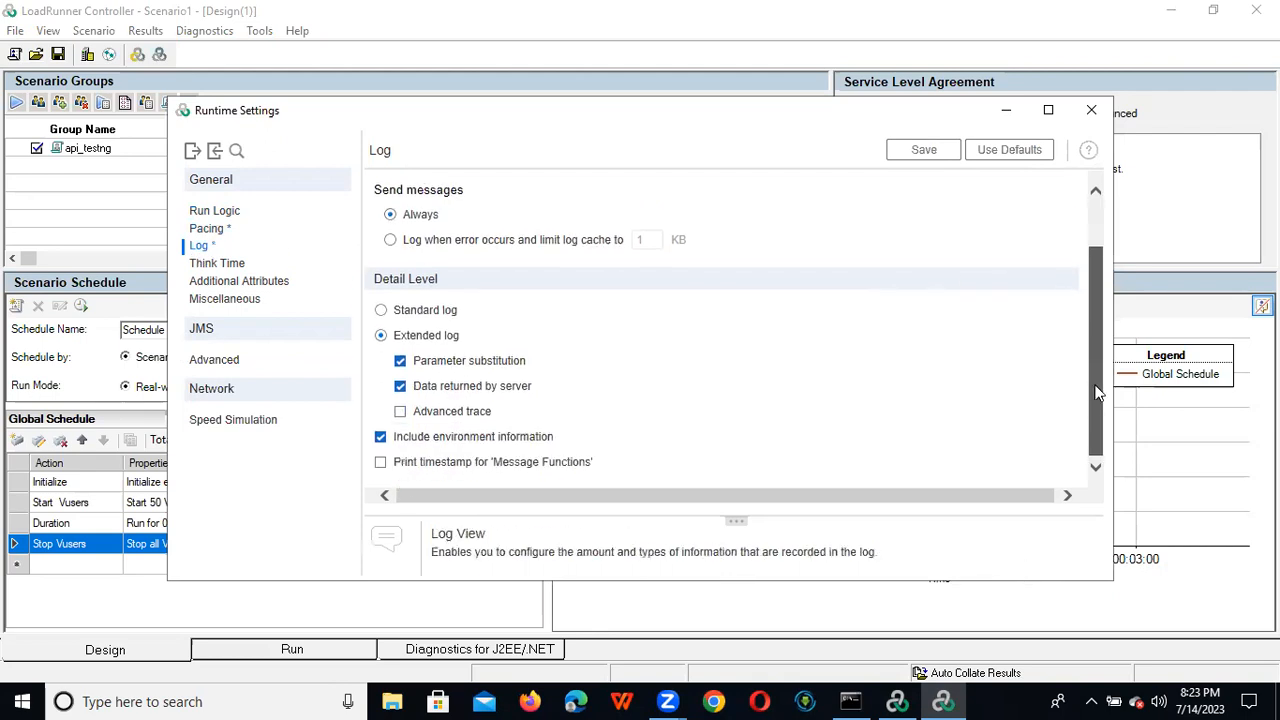
{"action": "left_click", "coordinate": [382, 464]}
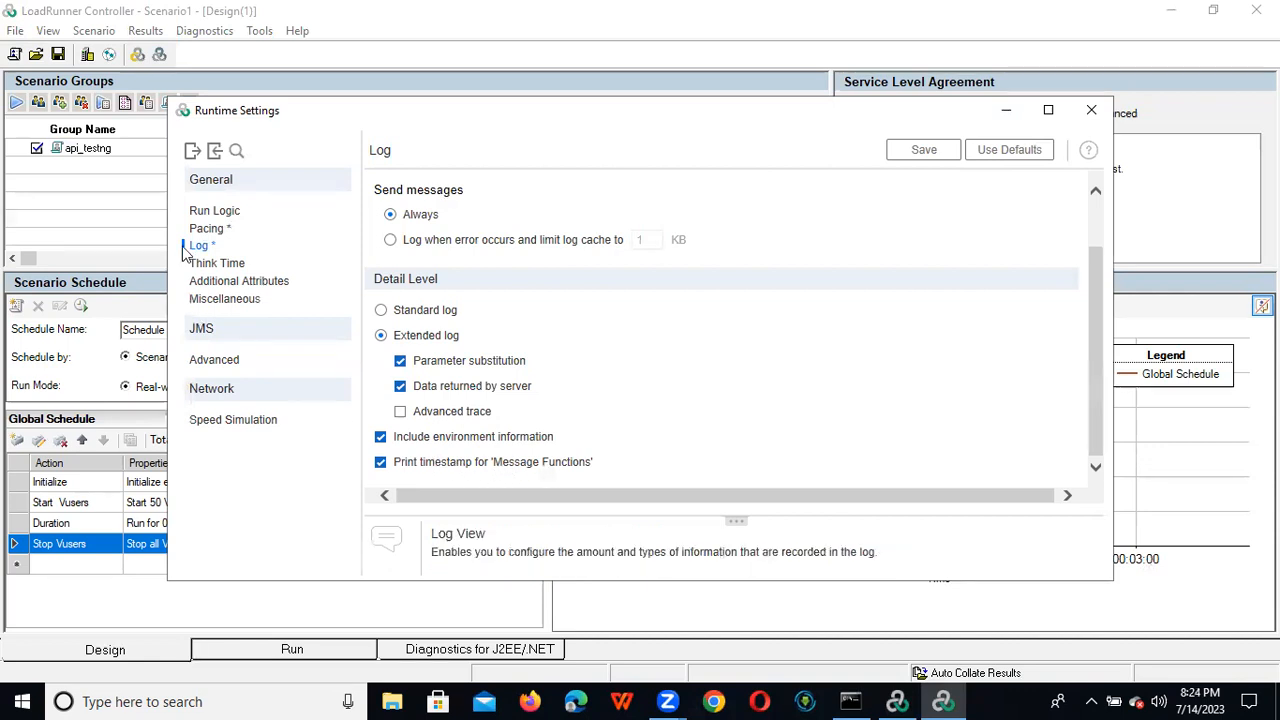
Step: Stop defining each action as a transaction in the Miscellaneous runtime settings, then save and close the runtime settings
{"action": "left_click", "coordinate": [215, 266]}
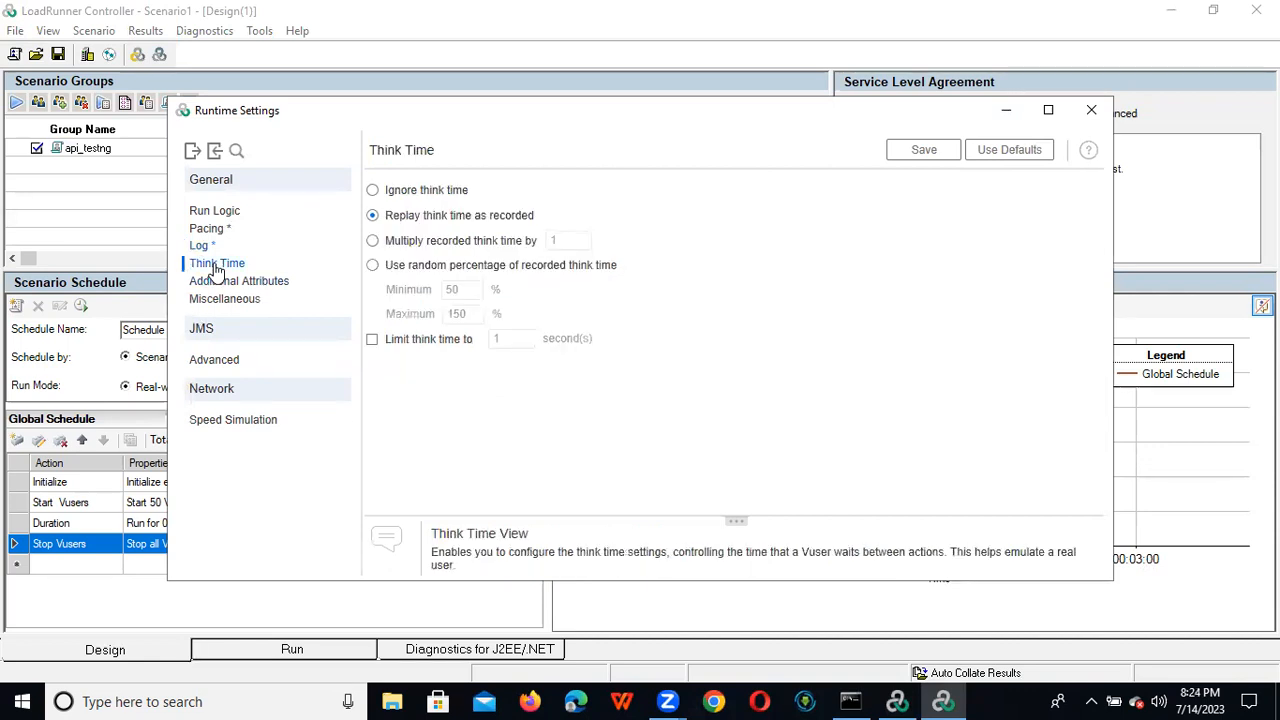
{"action": "left_click", "coordinate": [238, 283]}
{"action": "left_click", "coordinate": [221, 302]}
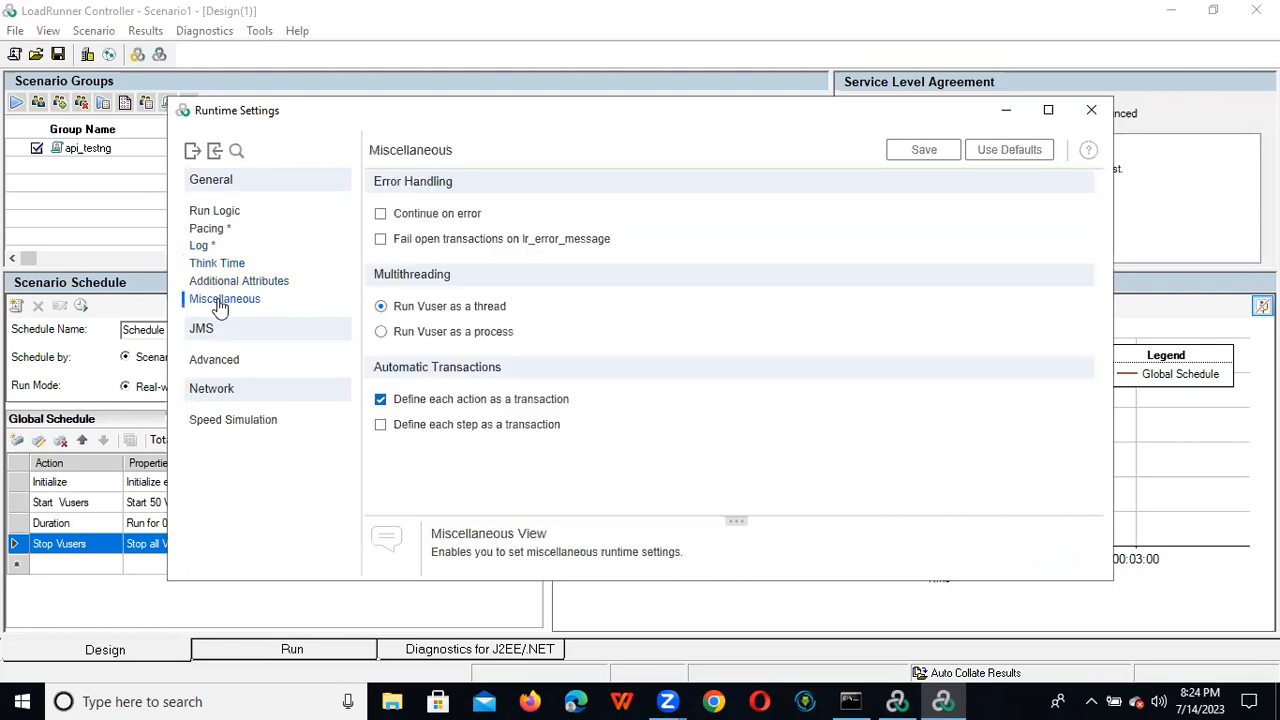
{"action": "left_click", "coordinate": [381, 400]}
{"action": "left_click", "coordinate": [925, 150]}
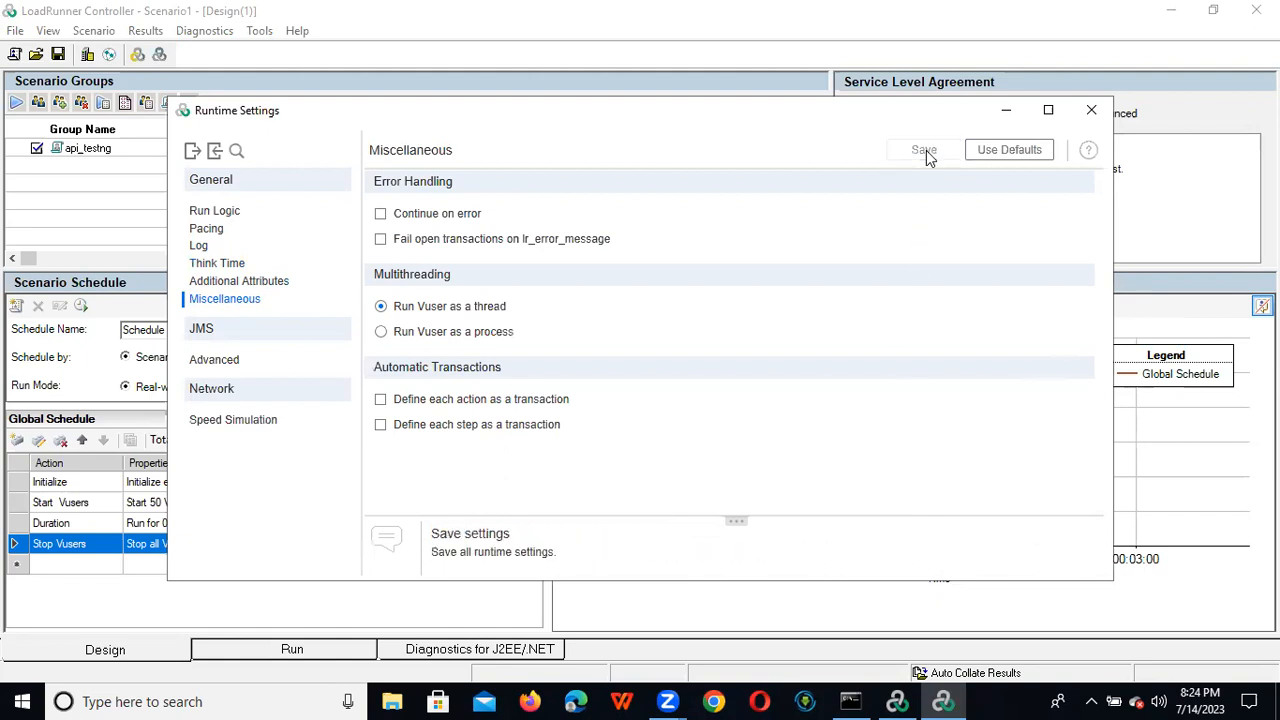
{"action": "left_click", "coordinate": [1086, 118]}
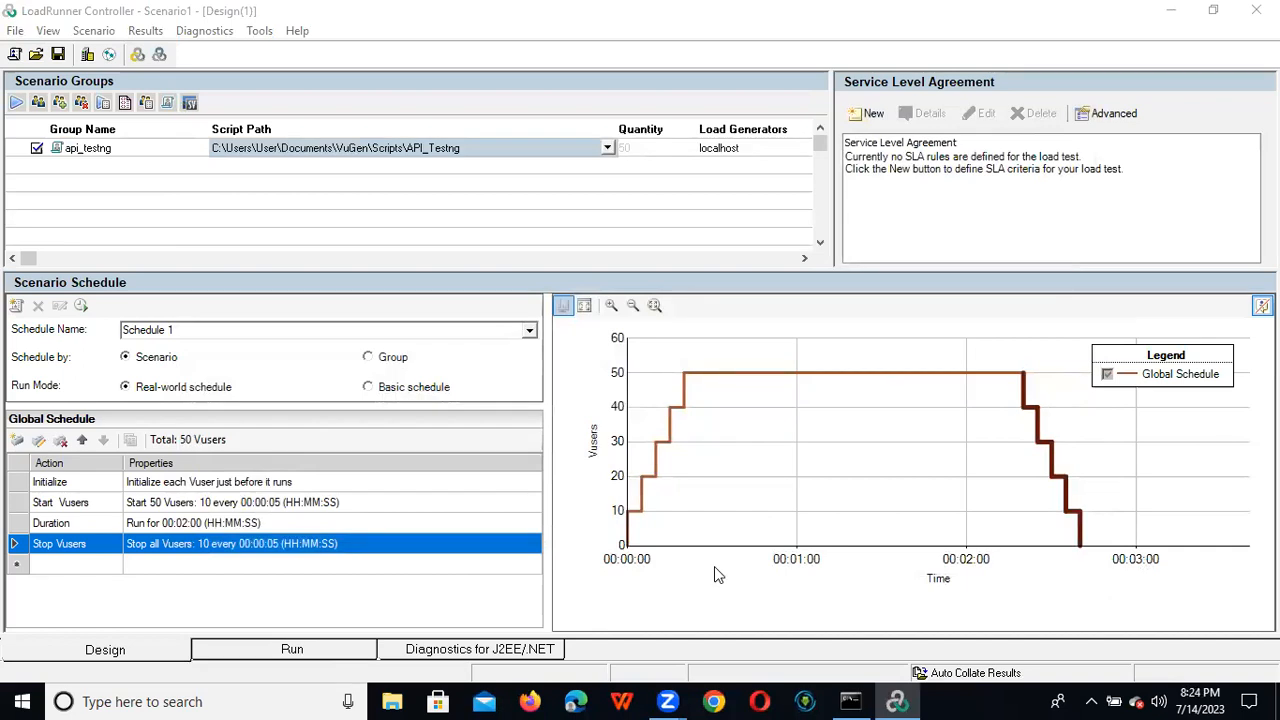
Step: Switch to the scenario's Run view and start the scenario
{"action": "left_click", "coordinate": [292, 649]}
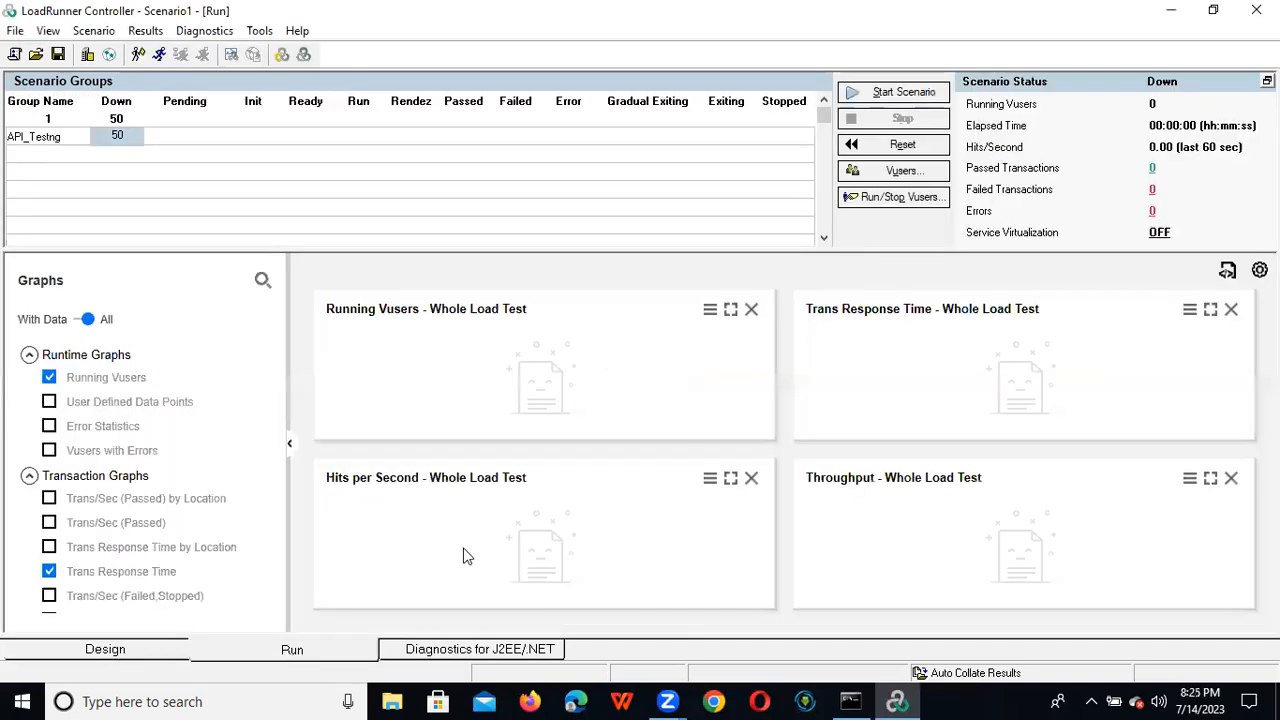
{"action": "left_click", "coordinate": [893, 97]}
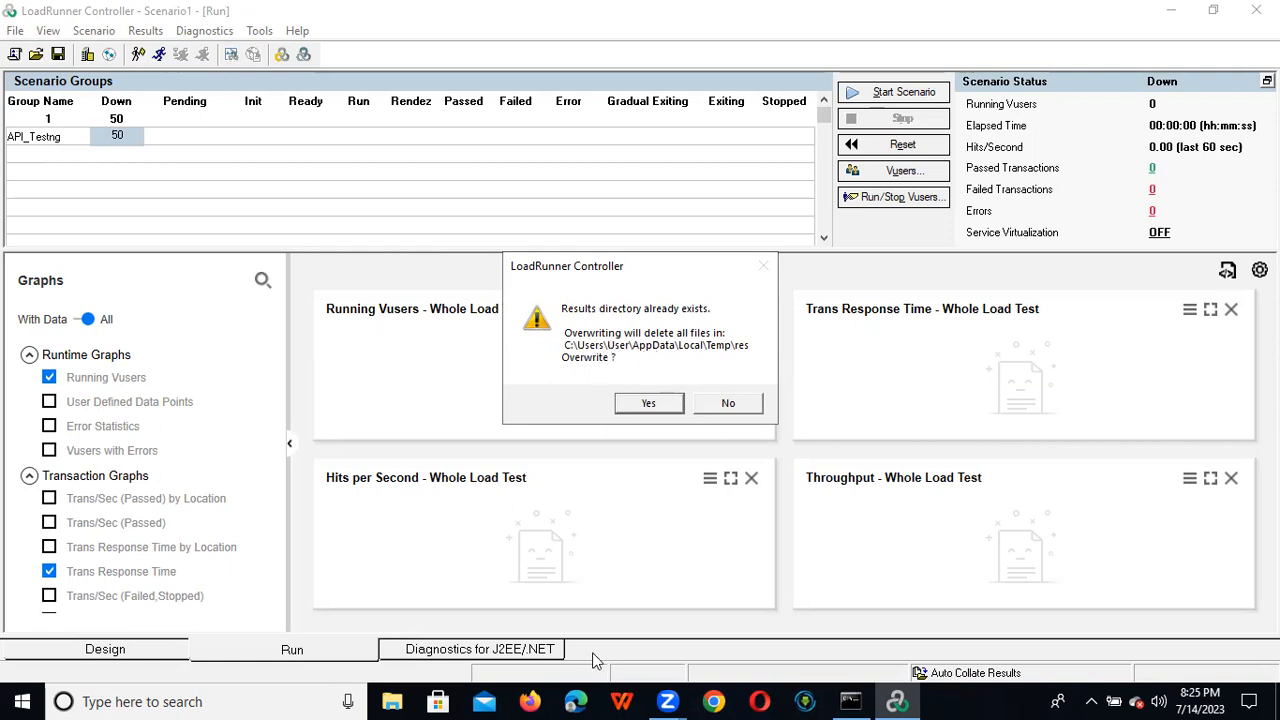
Step: Switch to File Explorer in a reduced window and browse to the C:\Users\User folder
{"action": "left_click", "coordinate": [394, 695]}
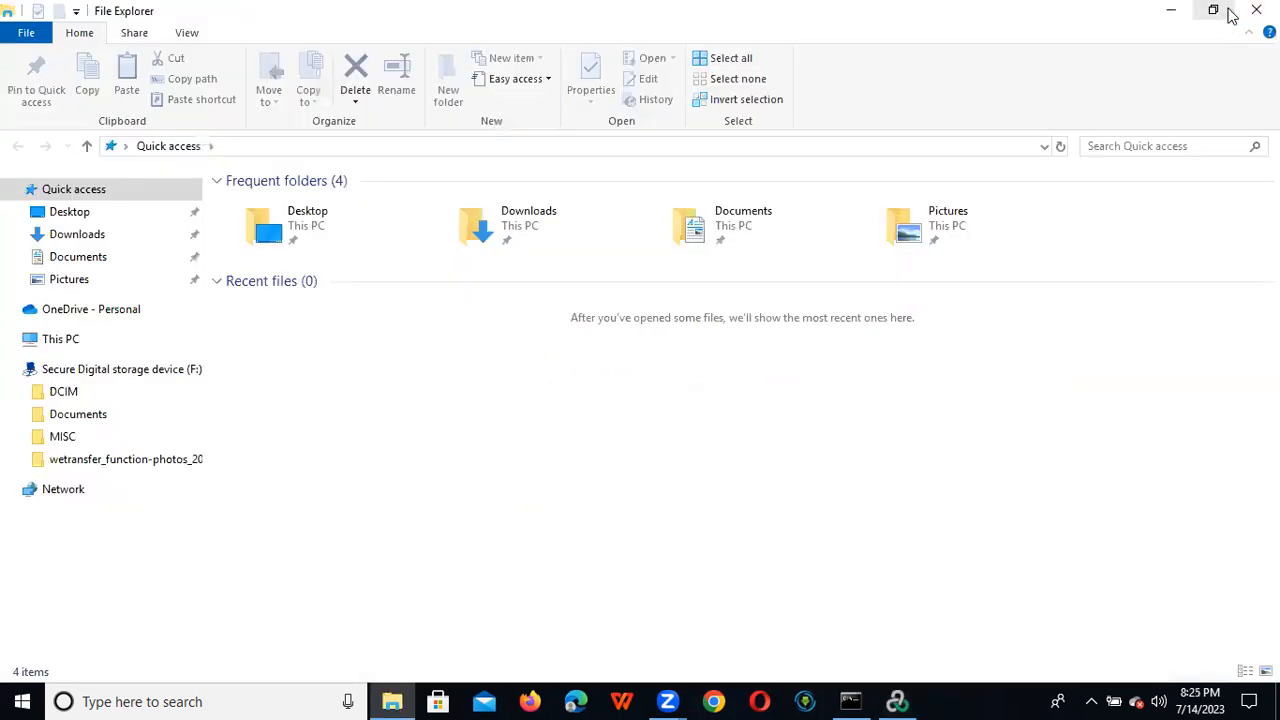
{"action": "left_click", "coordinate": [1213, 10]}
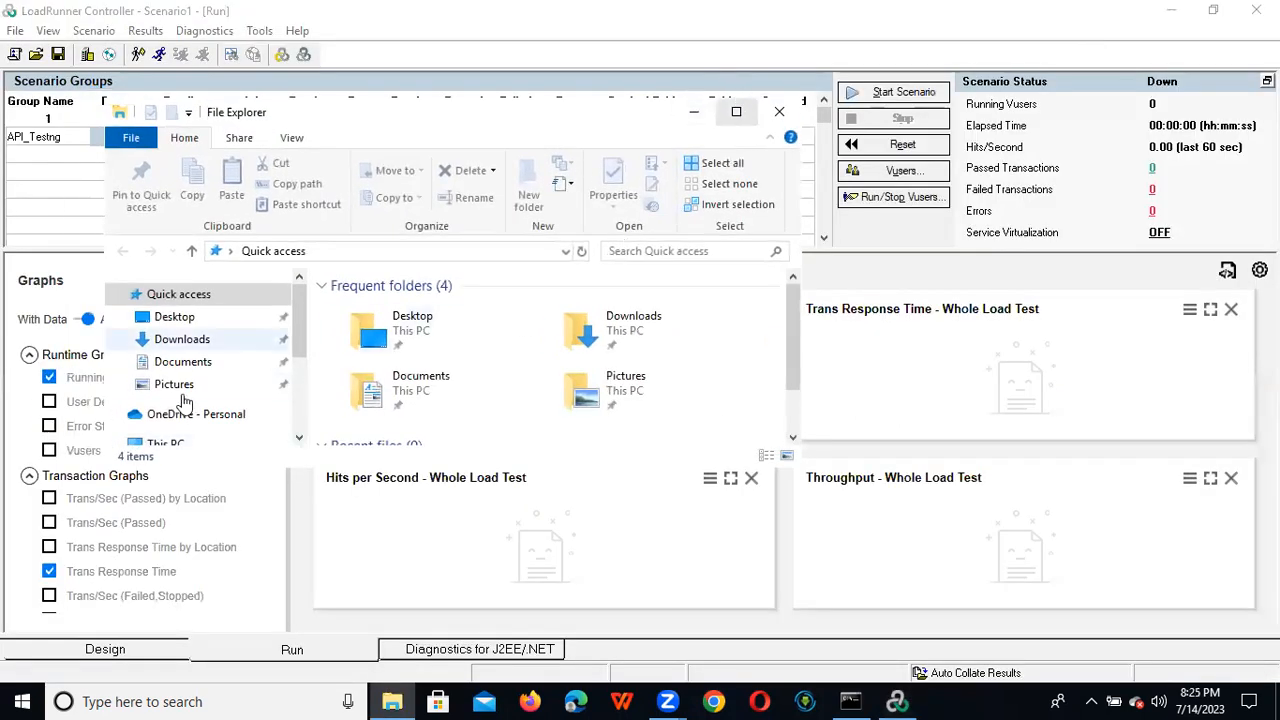
{"action": "mouse_move", "coordinate": [296, 328]}
{"action": "left_mouse_down"}
{"action": "mouse_move", "coordinate": [287, 403]}
{"action": "mouse_move", "coordinate": [298, 330]}
{"action": "left_mouse_up"}
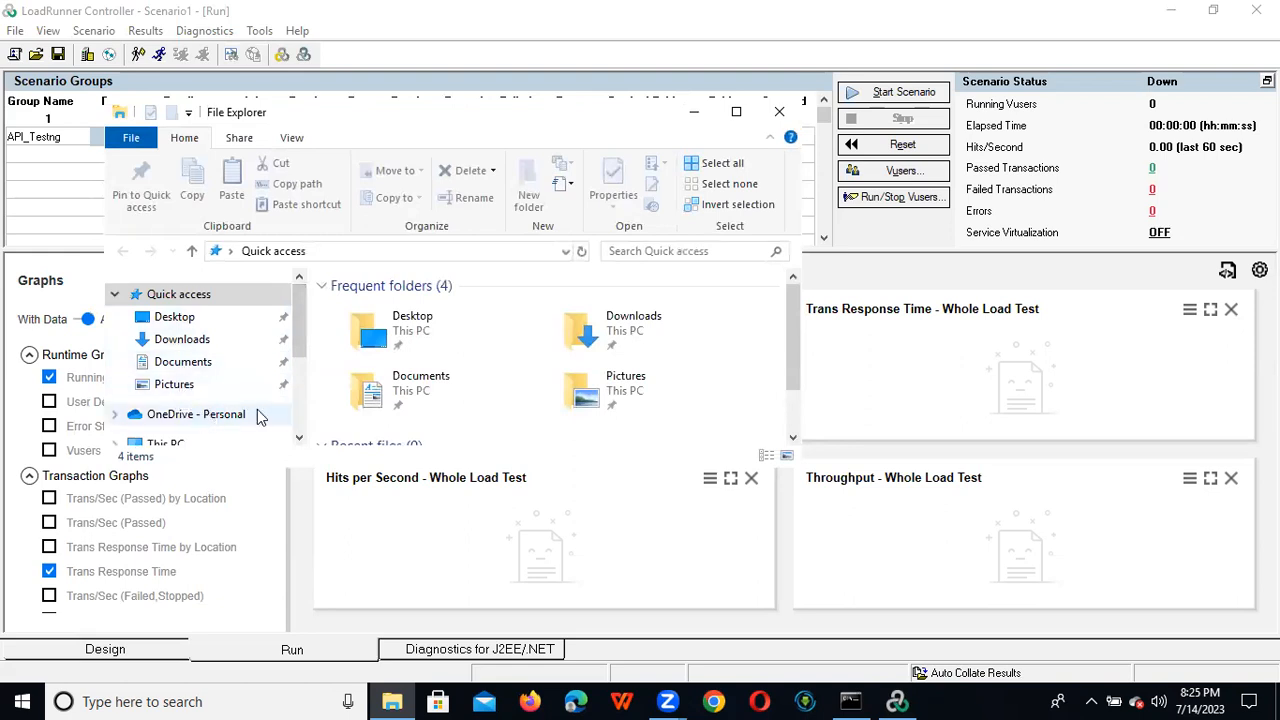
{"action": "left_click", "coordinate": [193, 441]}
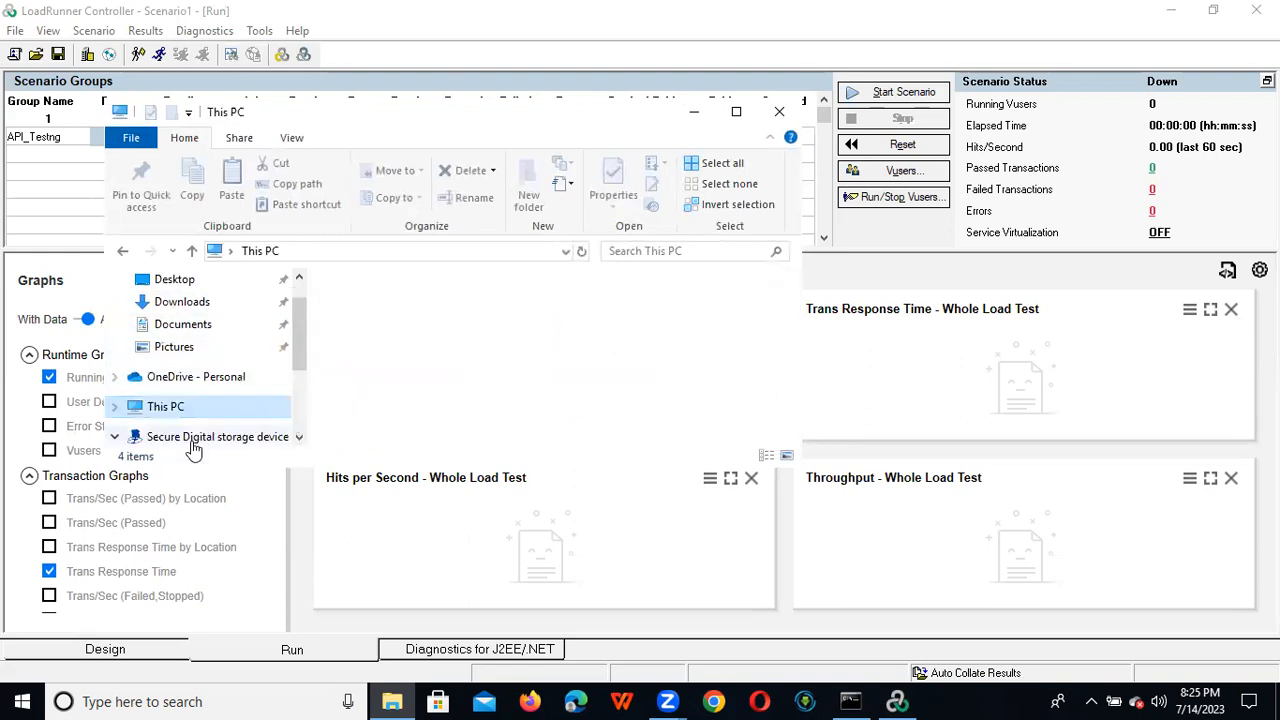
{"action": "left_click_drag", "start_coordinate": [793, 302], "coordinate": [797, 368]}
{"action": "double_click", "coordinate": [490, 383]}
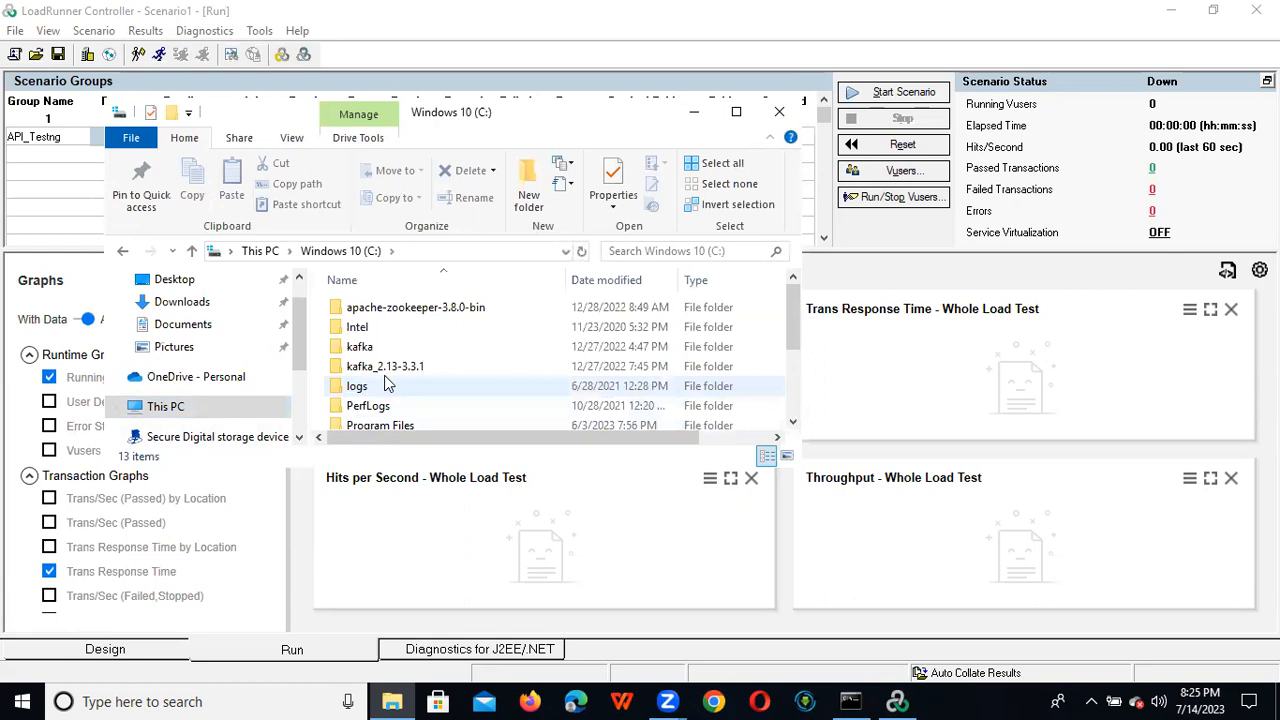
{"action": "left_click", "coordinate": [384, 374]}
{"action": "scroll", "coordinate": [388, 383], "scroll_direction": "down", "scroll_amount": 2}
{"action": "left_click", "coordinate": [388, 380]}
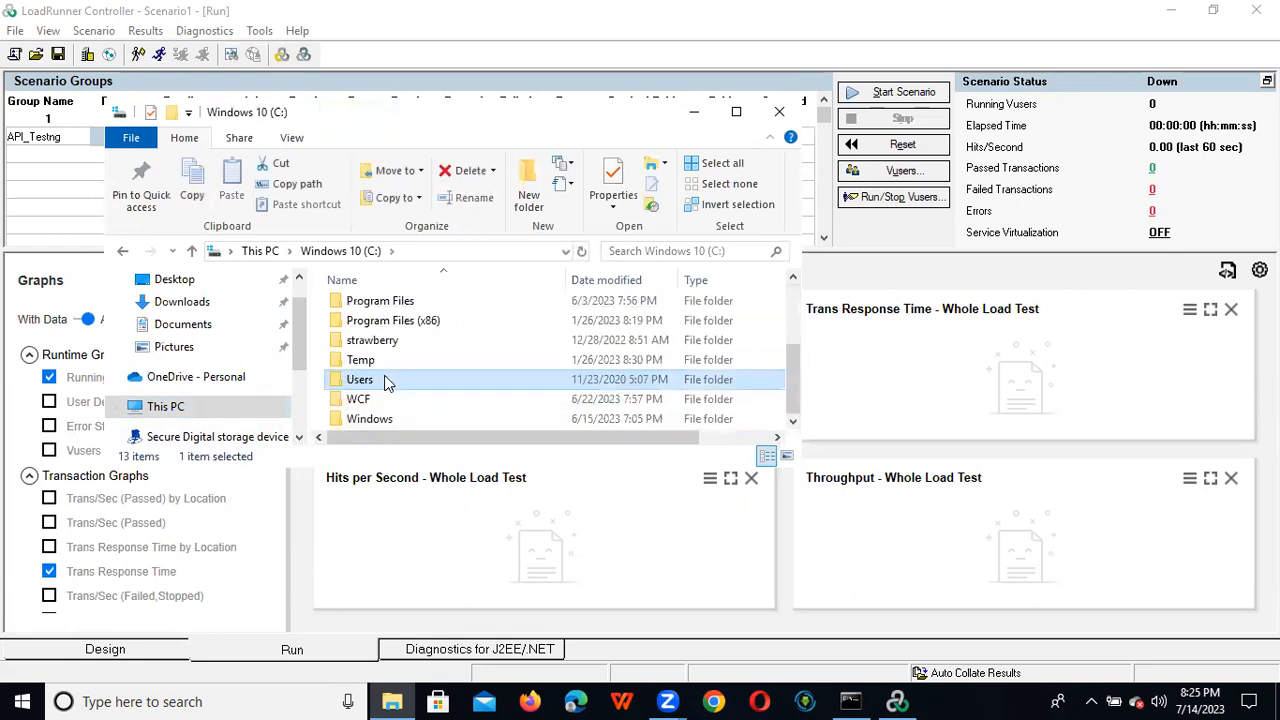
{"action": "double_click", "coordinate": [386, 383]}
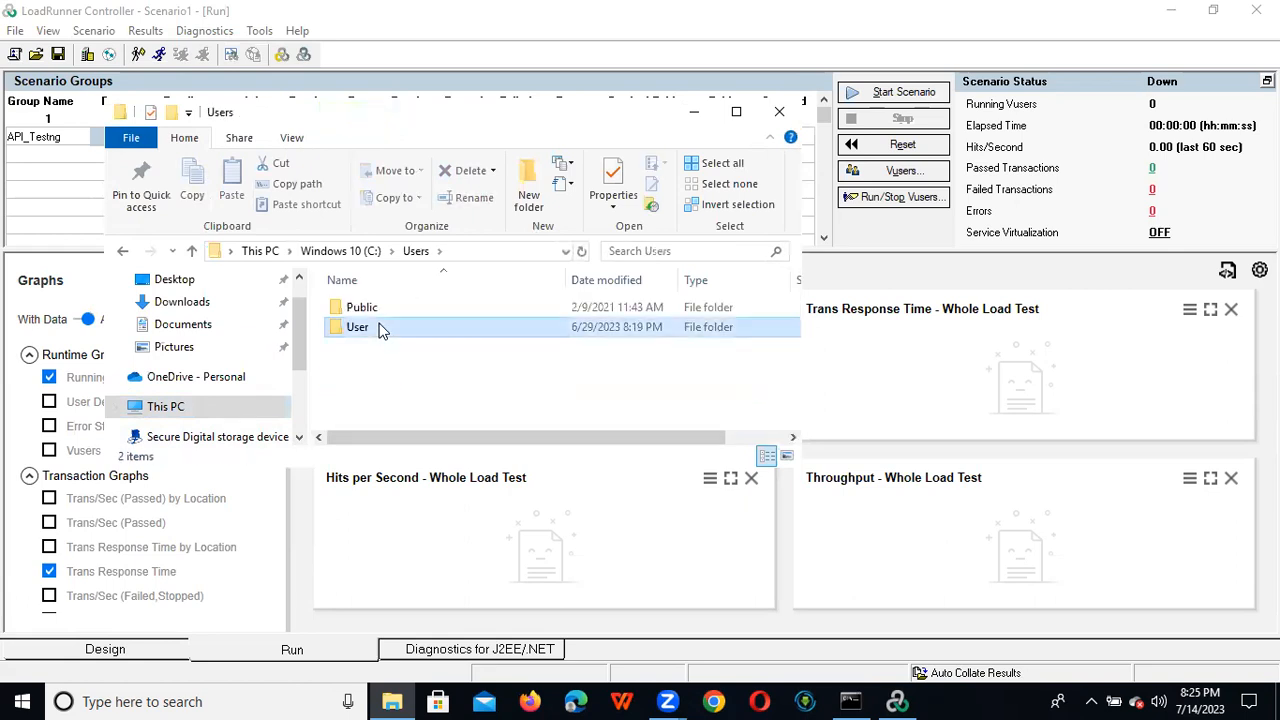
{"action": "double_click", "coordinate": [381, 331]}
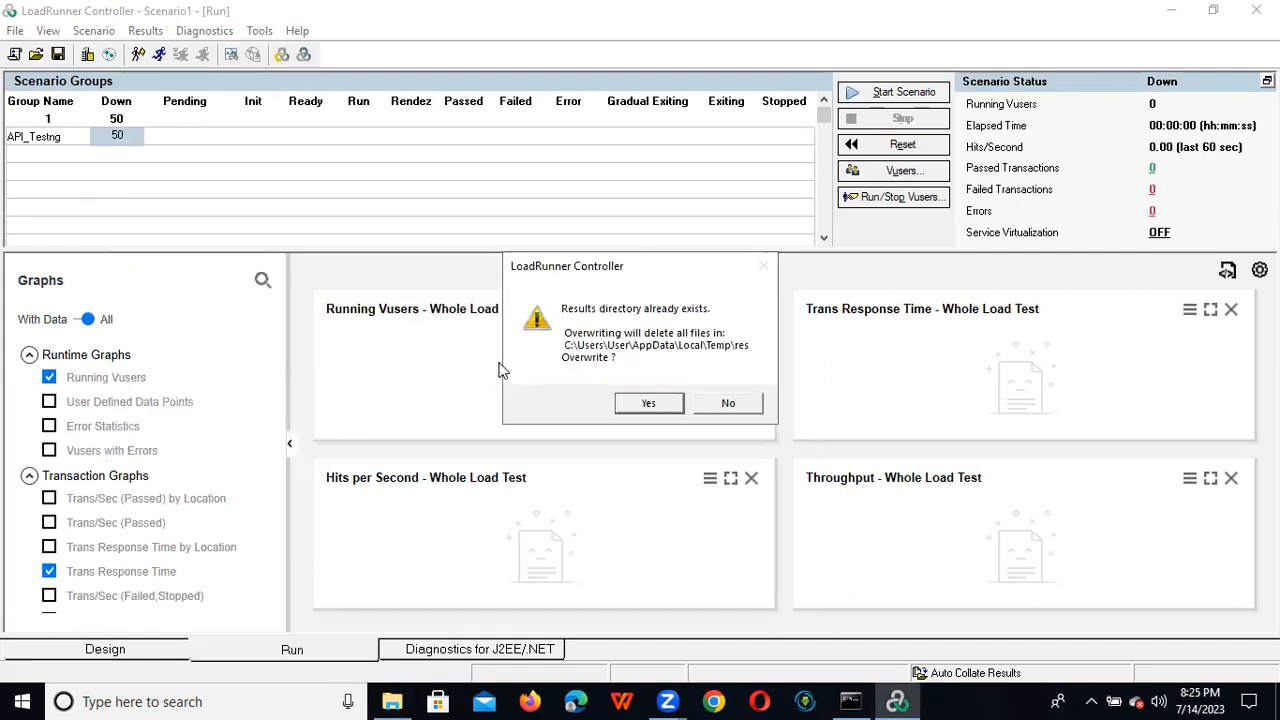
Step: Look for the AppData folder inside C:\Users\User, showing hidden items and using the large icons layout
{"action": "key", "text": "alt+Tab"}
{"action": "left_click", "coordinate": [414, 334]}
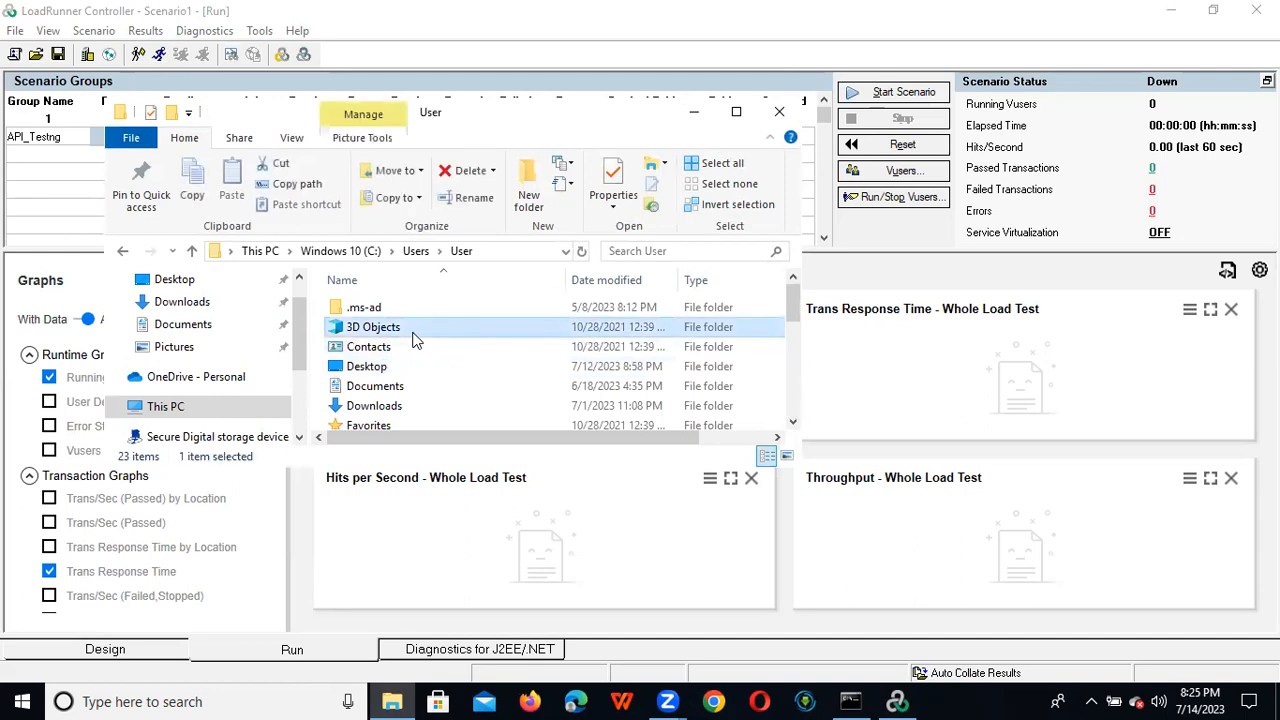
{"action": "mouse_move", "coordinate": [787, 292]}
{"action": "left_mouse_down"}
{"action": "mouse_move", "coordinate": [783, 399]}
{"action": "mouse_move", "coordinate": [781, 288]}
{"action": "left_mouse_up"}
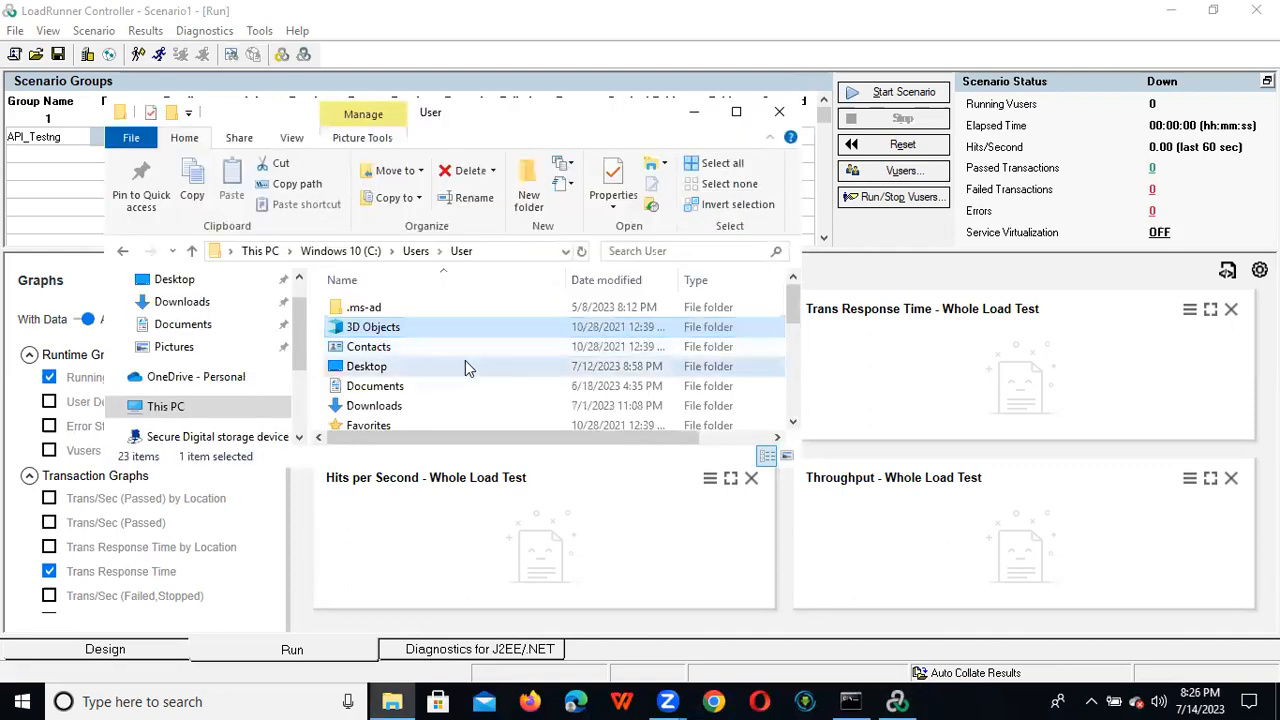
{"action": "left_click", "coordinate": [465, 362]}
{"action": "key", "text": "l"}
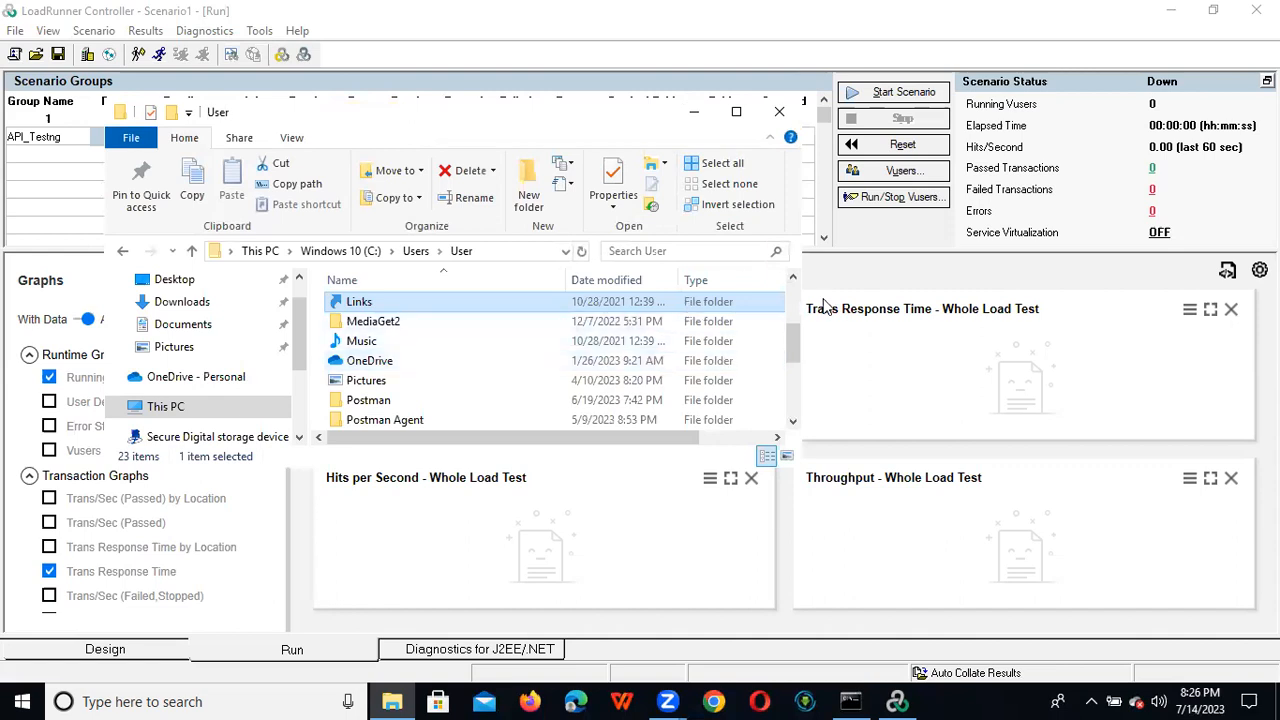
{"action": "left_click_drag", "start_coordinate": [800, 345], "coordinate": [792, 307]}
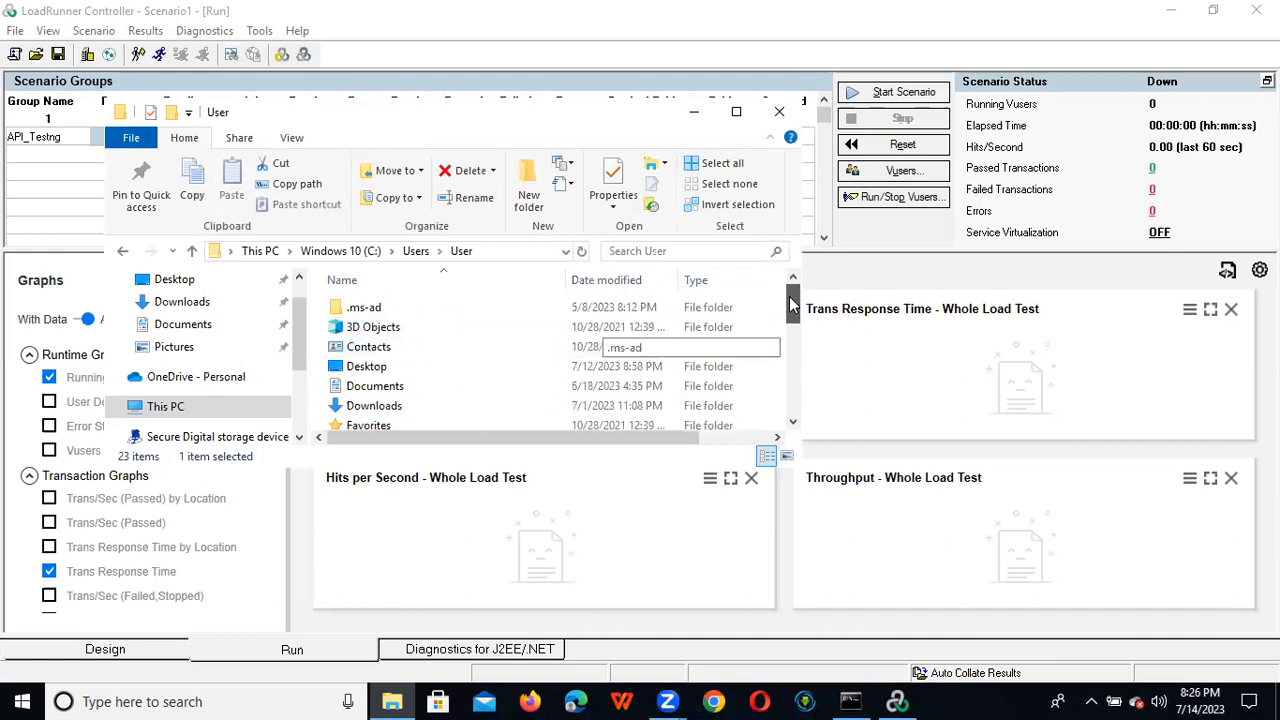
{"action": "left_click", "coordinate": [752, 485]}
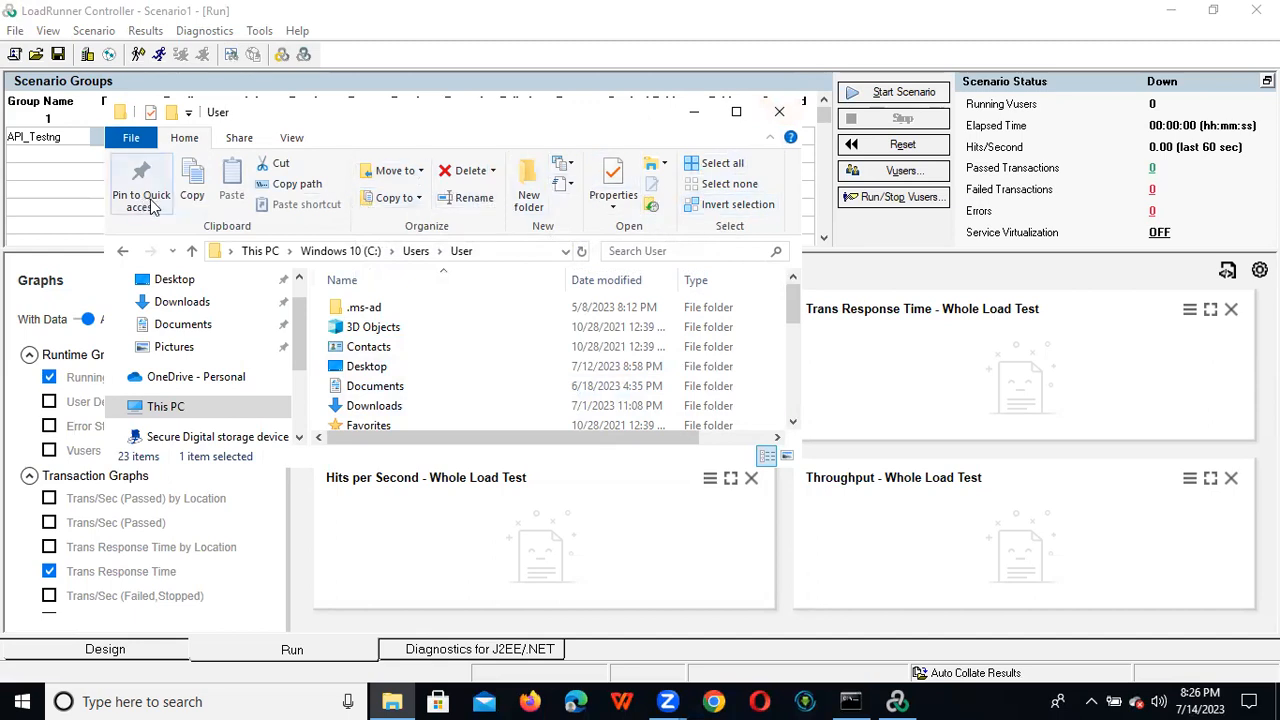
{"action": "left_click", "coordinate": [289, 139]}
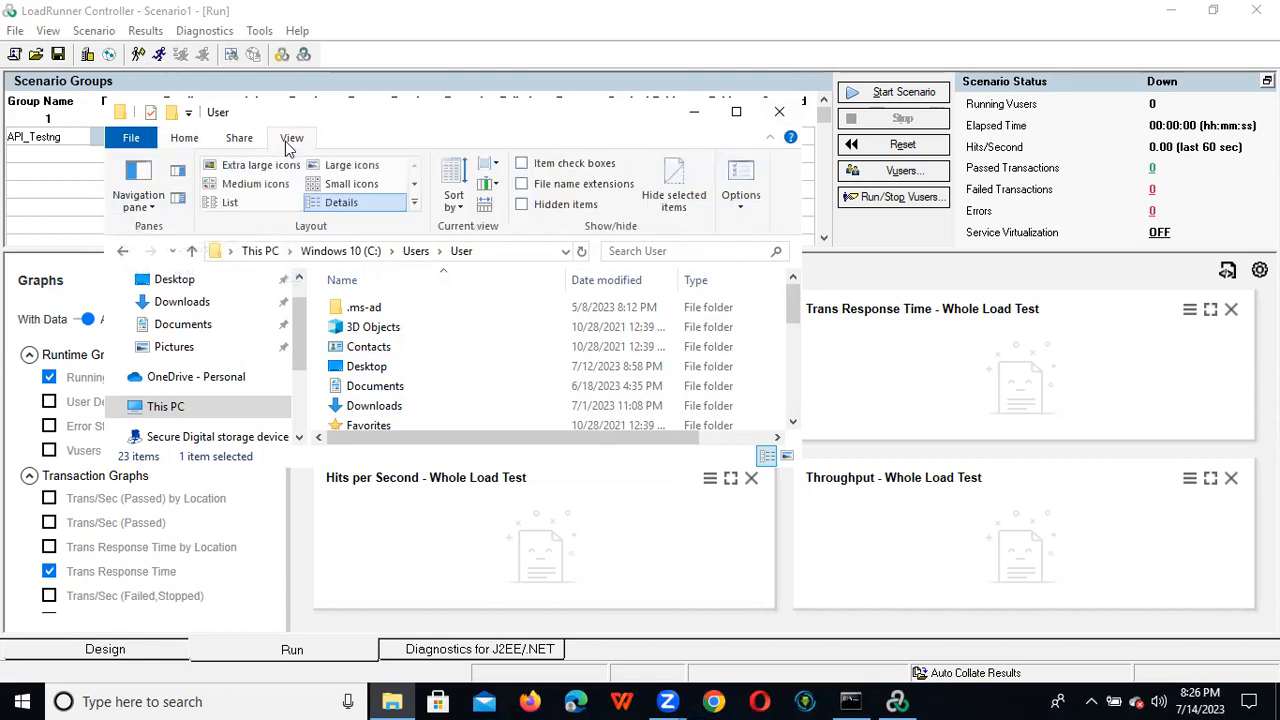
{"action": "left_click", "coordinate": [351, 168]}
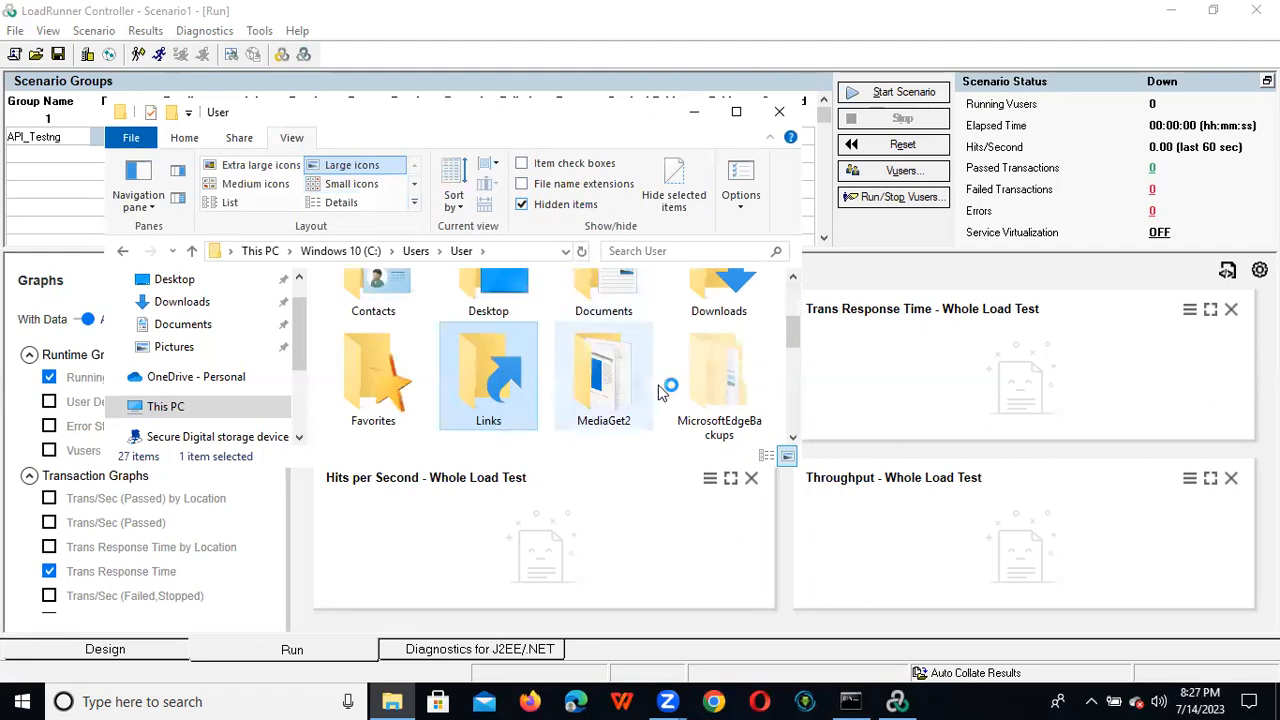
Step: Open the AppData folder inside C:\Users\User and go into its Local subfolder
{"action": "left_click_drag", "start_coordinate": [794, 330], "coordinate": [793, 305]}
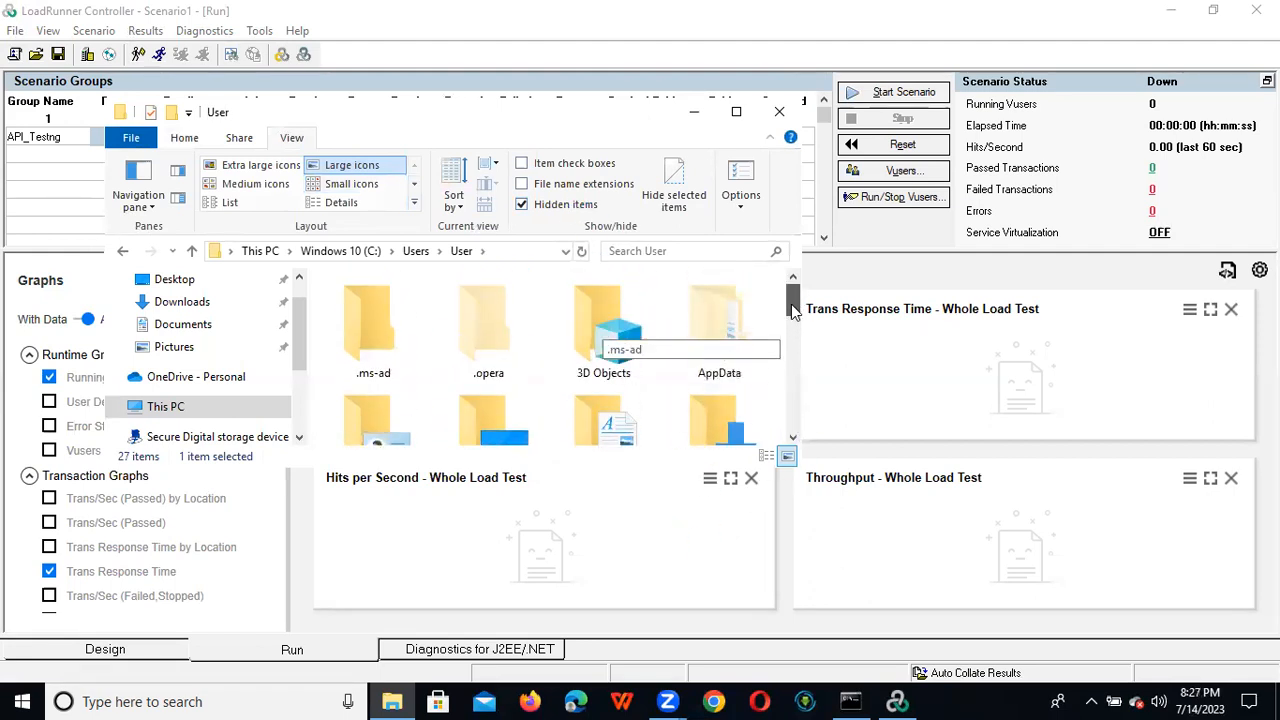
{"action": "double_click", "coordinate": [711, 340]}
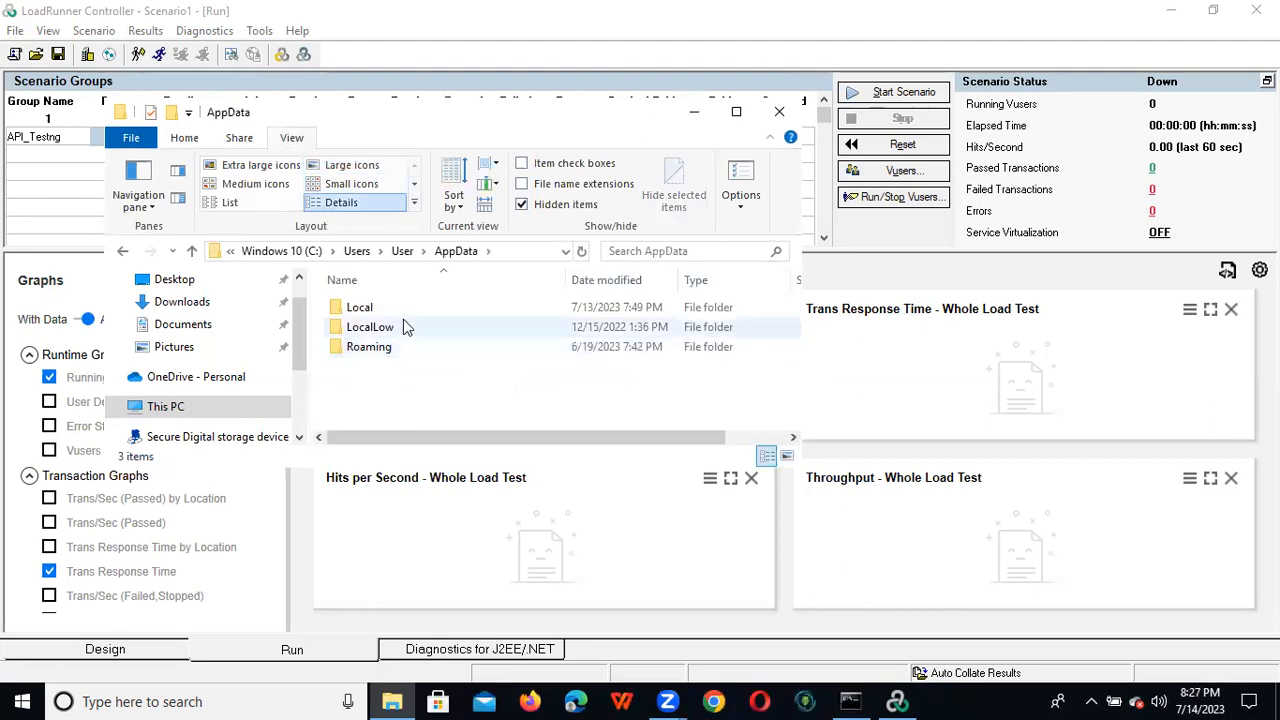
{"action": "double_click", "coordinate": [410, 309]}
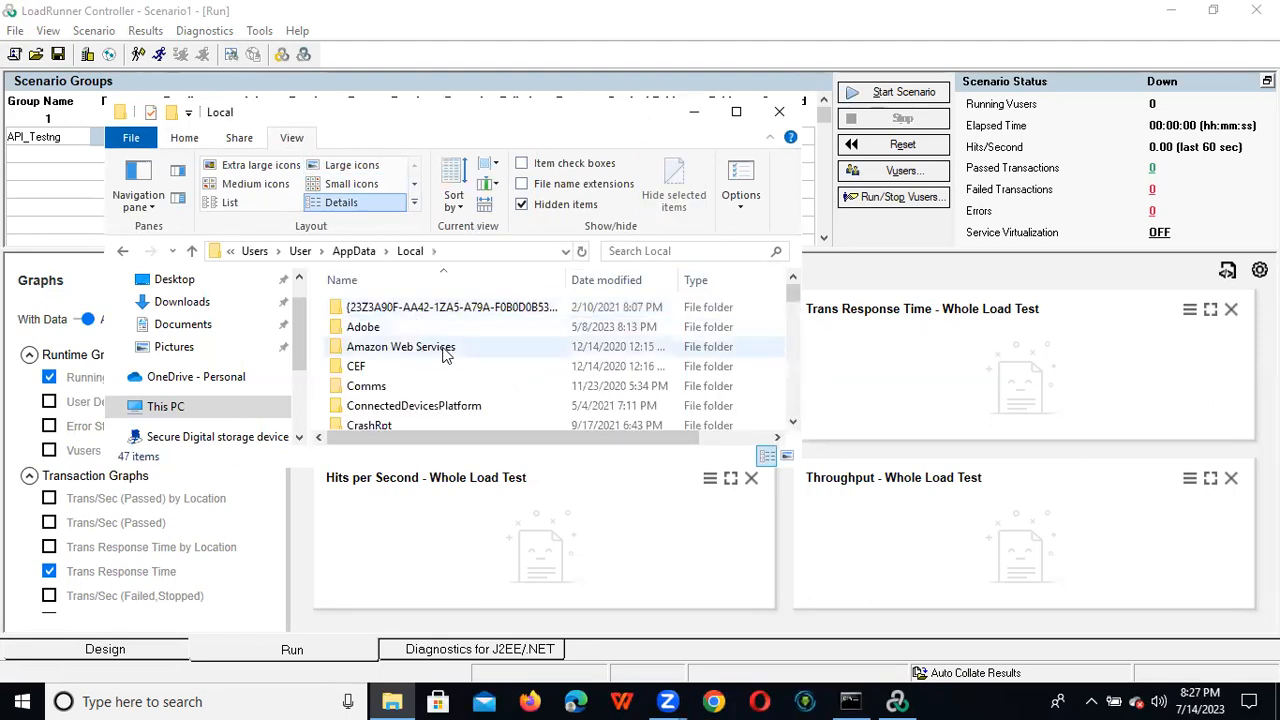
Step: Check the results directory path in the Controller's overwrite prompt and return to the Local folder in File Explorer
{"action": "key", "text": "alt+Tab"}
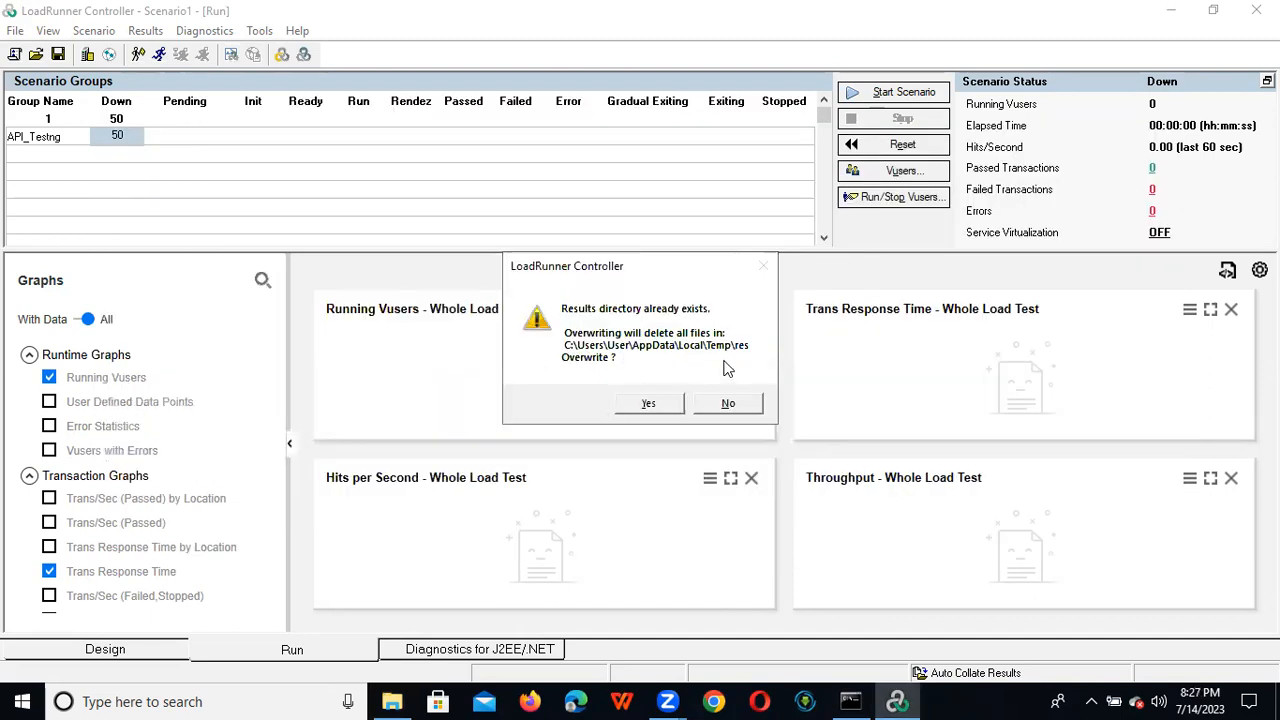
{"action": "key", "text": "alt+Tab"}
{"action": "key", "text": "alt+Tab"}
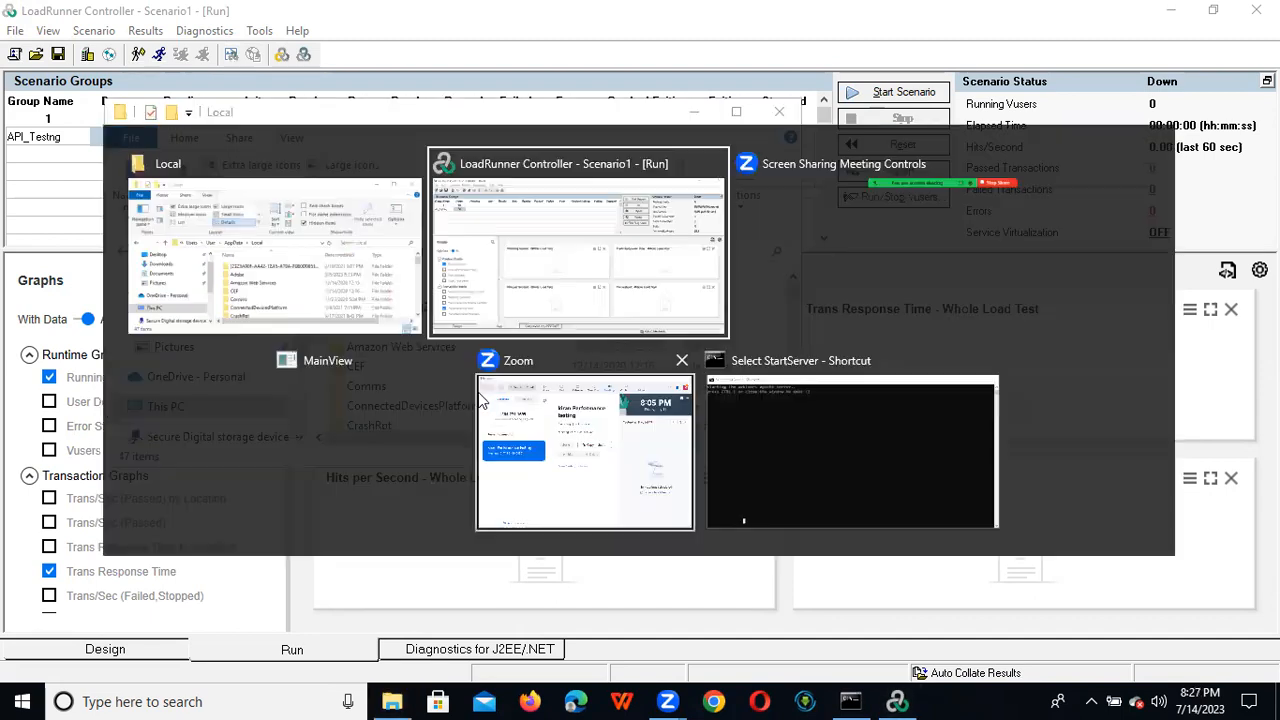
{"action": "key", "text": "alt+shift+Tab"}
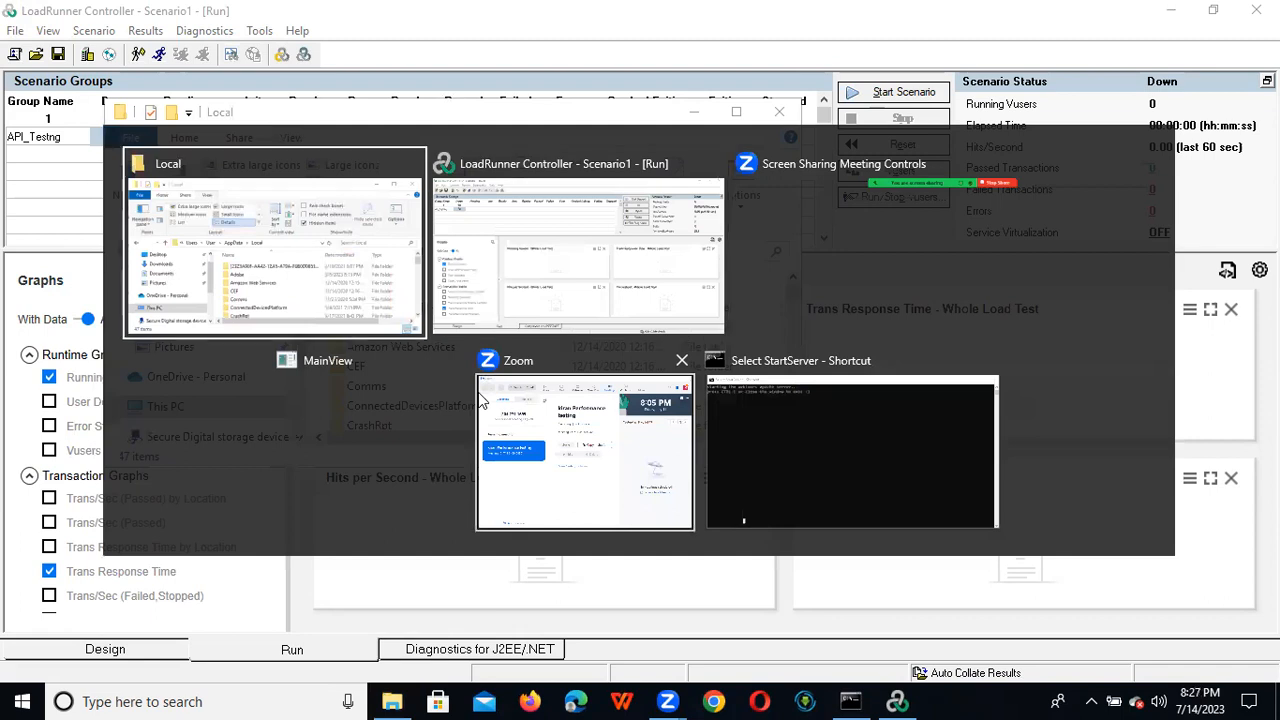
Step: Open the Temp folder inside Local and maximize the File Explorer window
{"action": "left_click", "coordinate": [440, 358]}
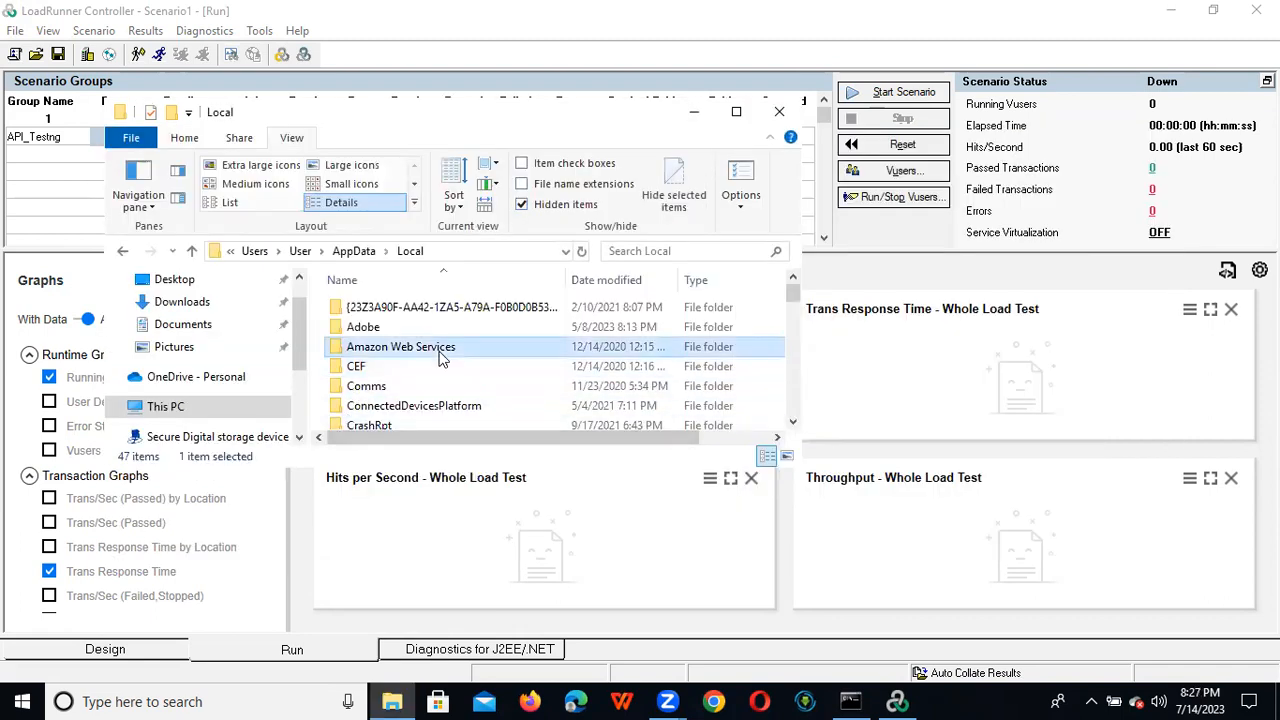
{"action": "key", "text": "t"}
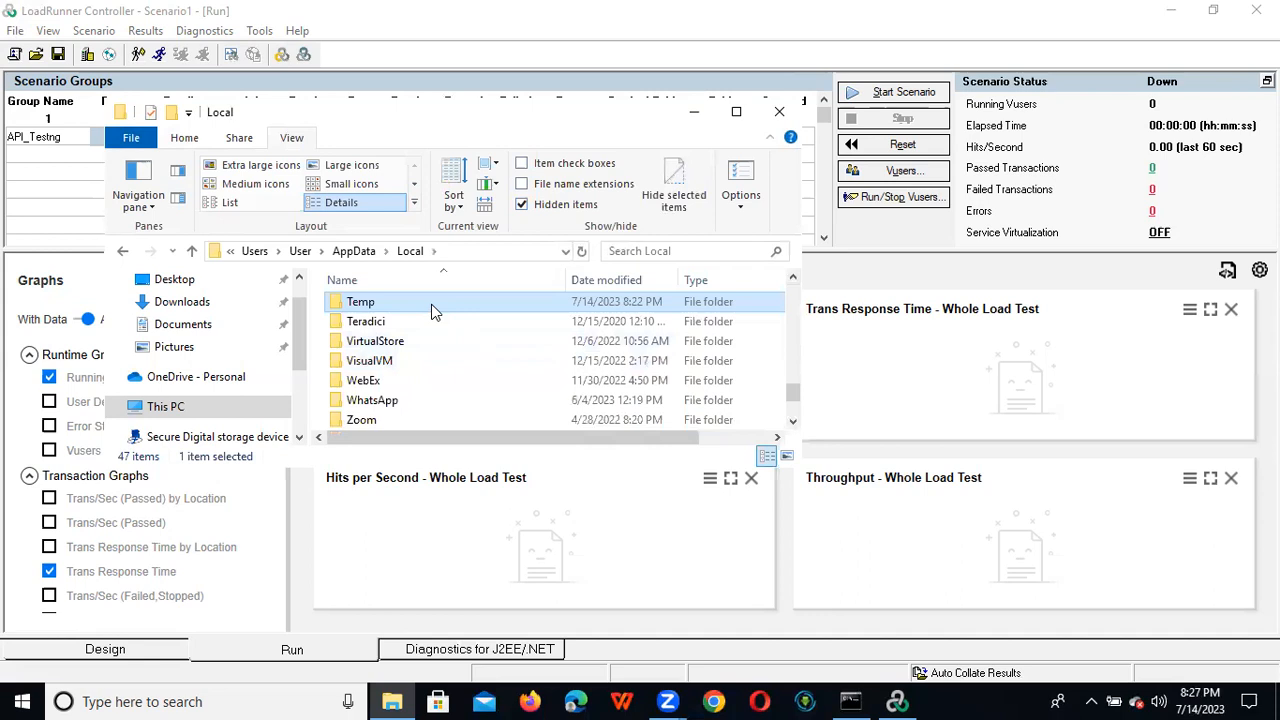
{"action": "double_click", "coordinate": [432, 313]}
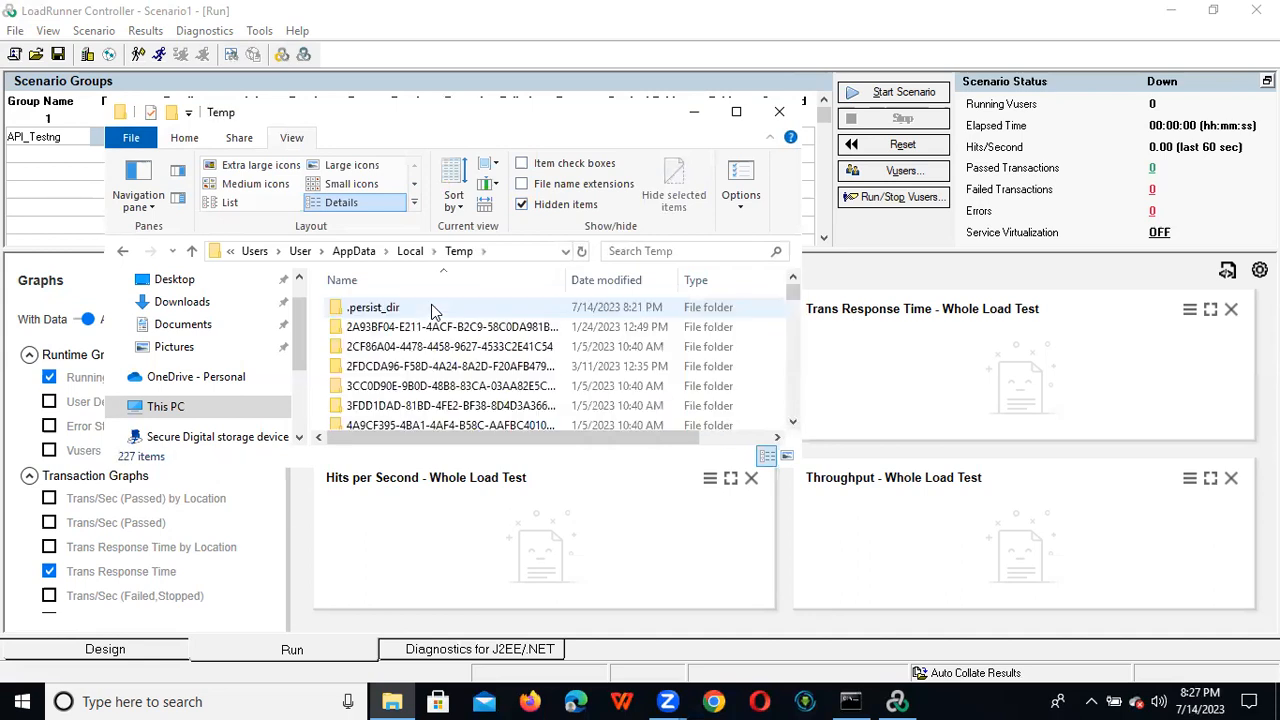
{"action": "left_click", "coordinate": [735, 114]}
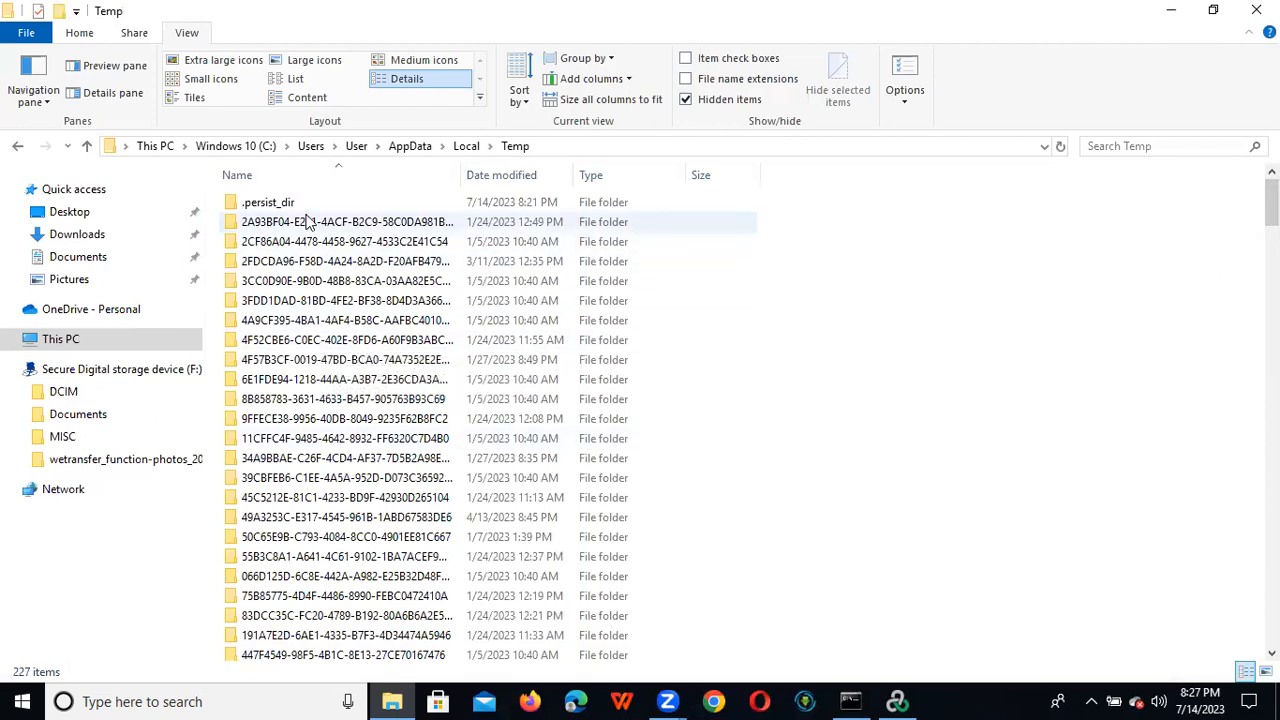
Step: Delete all files and folders in the Temp folder, skipping the drv_log file that is in use
{"action": "left_click_drag", "start_coordinate": [1271, 200], "coordinate": [1250, 487]}
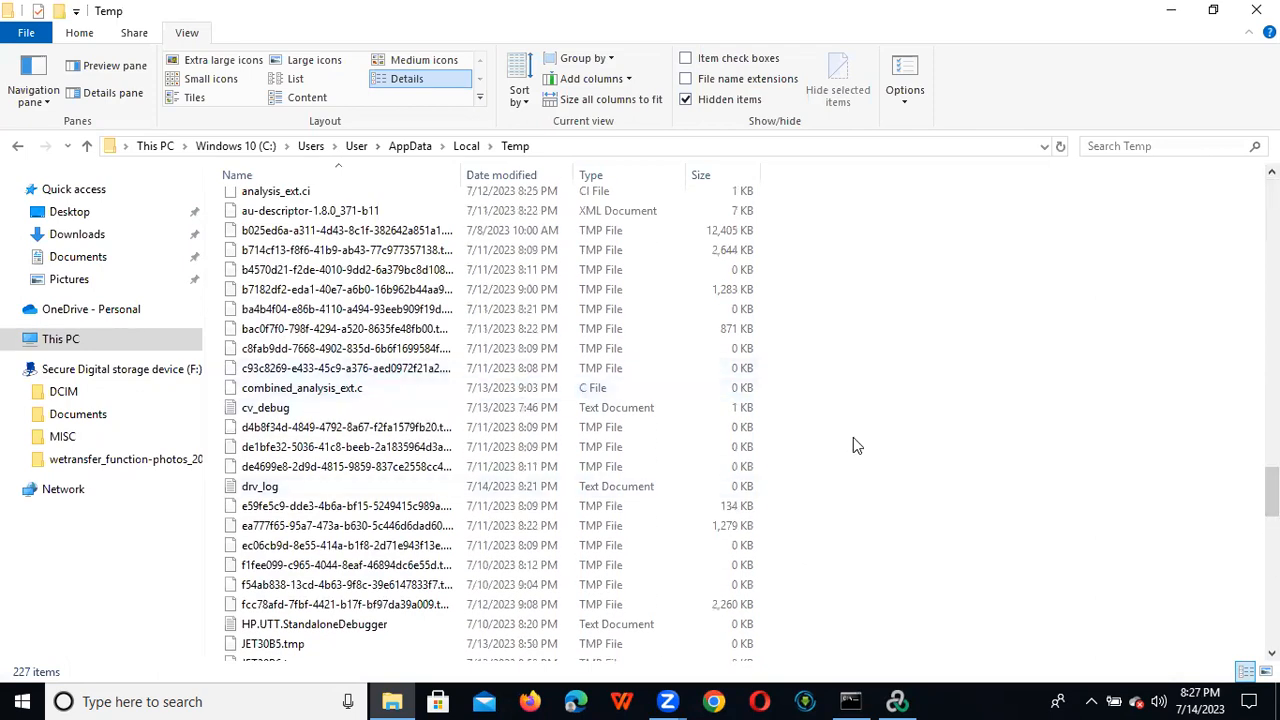
{"action": "key", "text": "ctrl+a"}
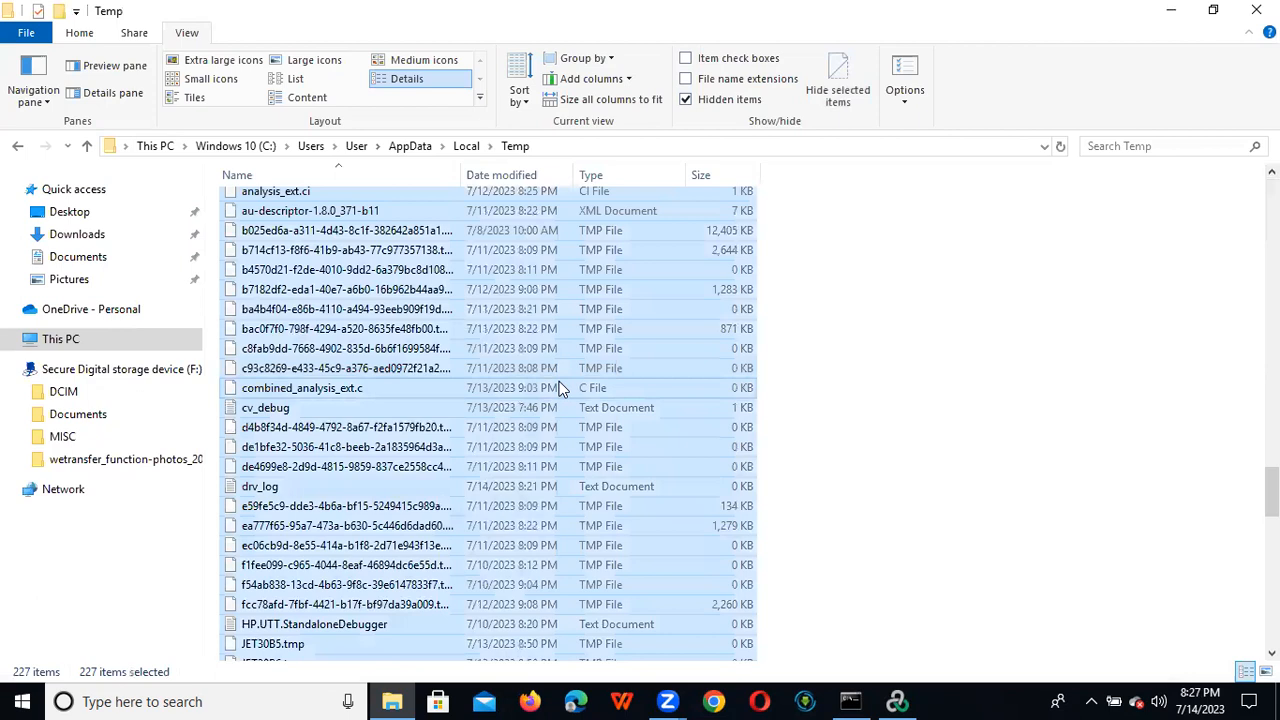
{"action": "right_click", "coordinate": [424, 366]}
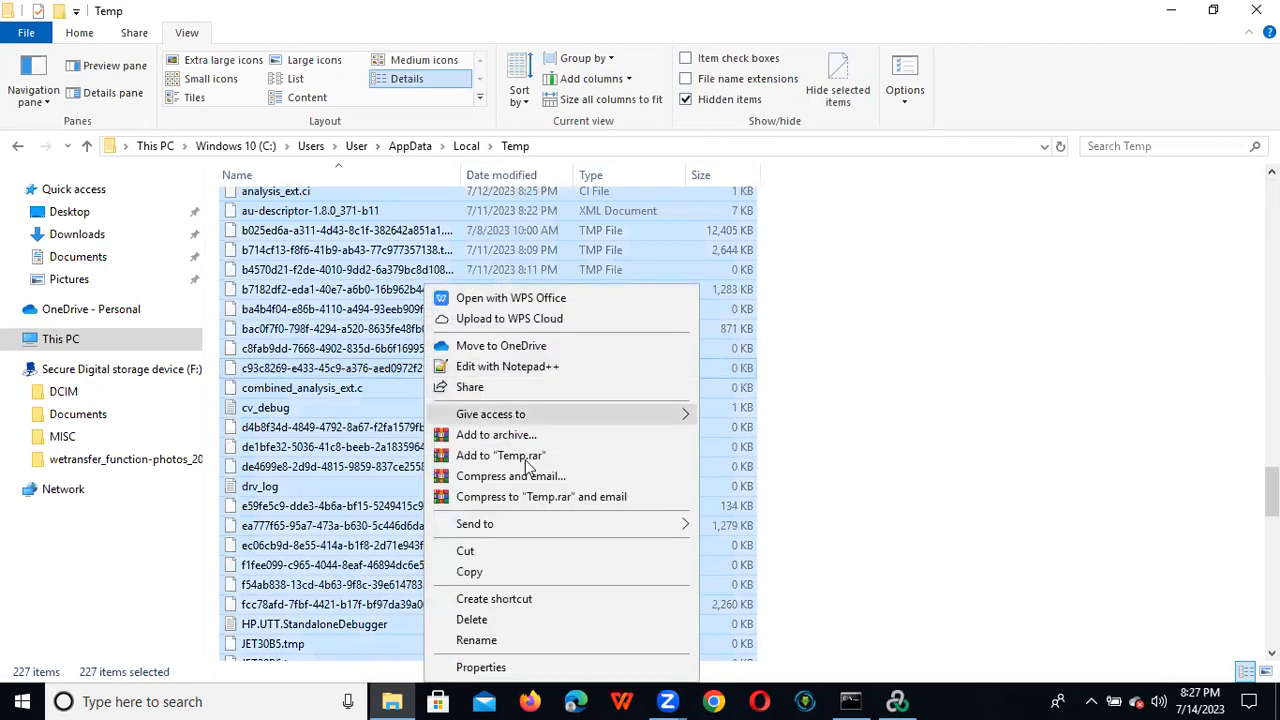
{"action": "key", "text": "Escape"}
{"action": "right_click", "coordinate": [381, 285]}
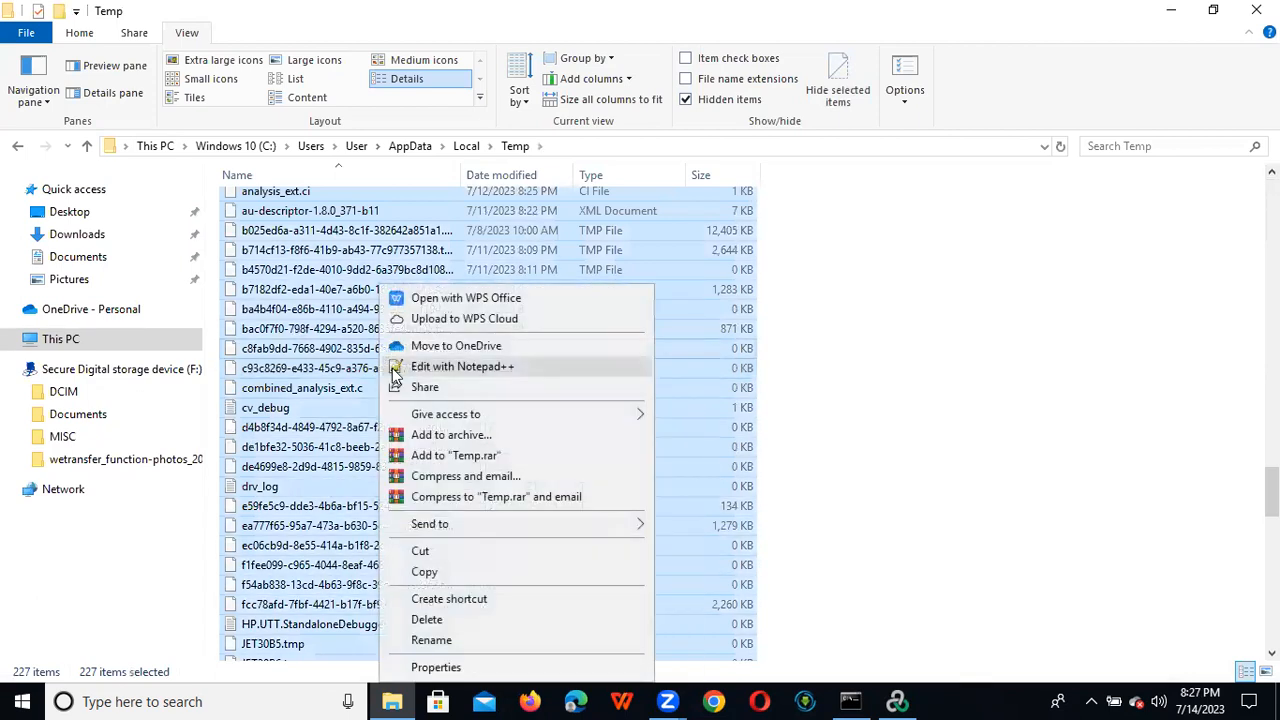
{"action": "left_click", "coordinate": [470, 619]}
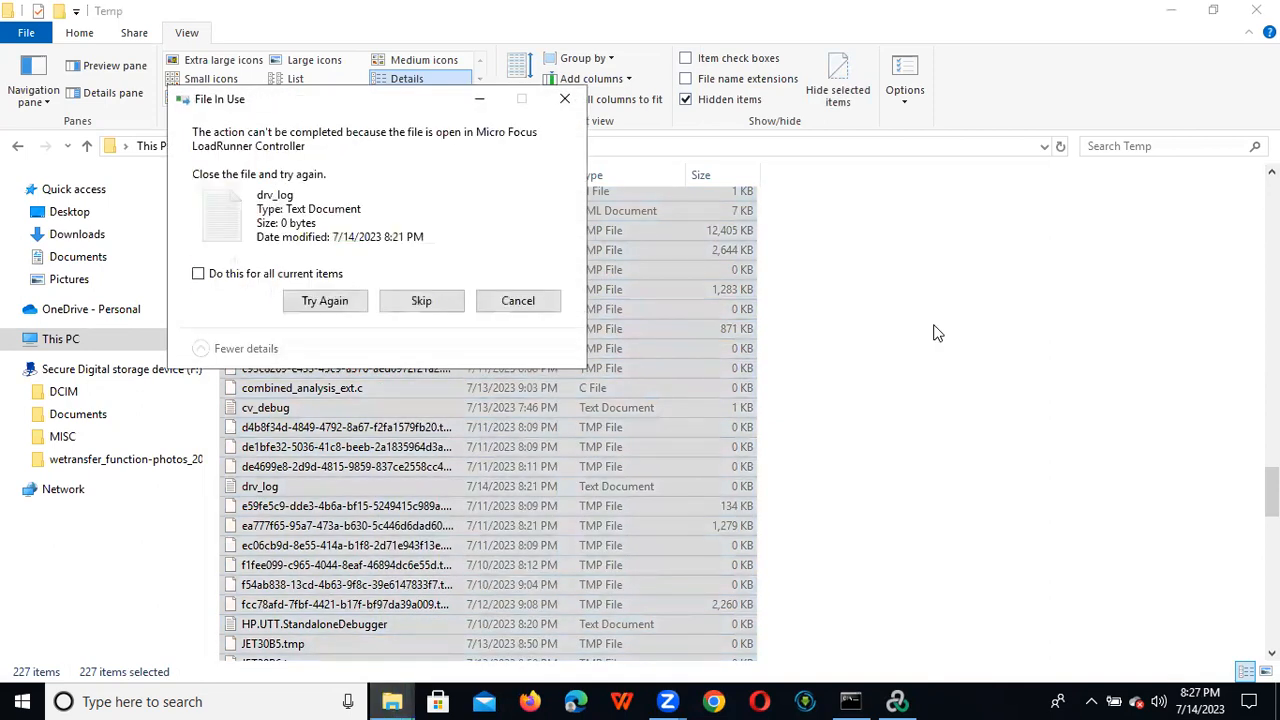
{"action": "left_click", "coordinate": [421, 300]}
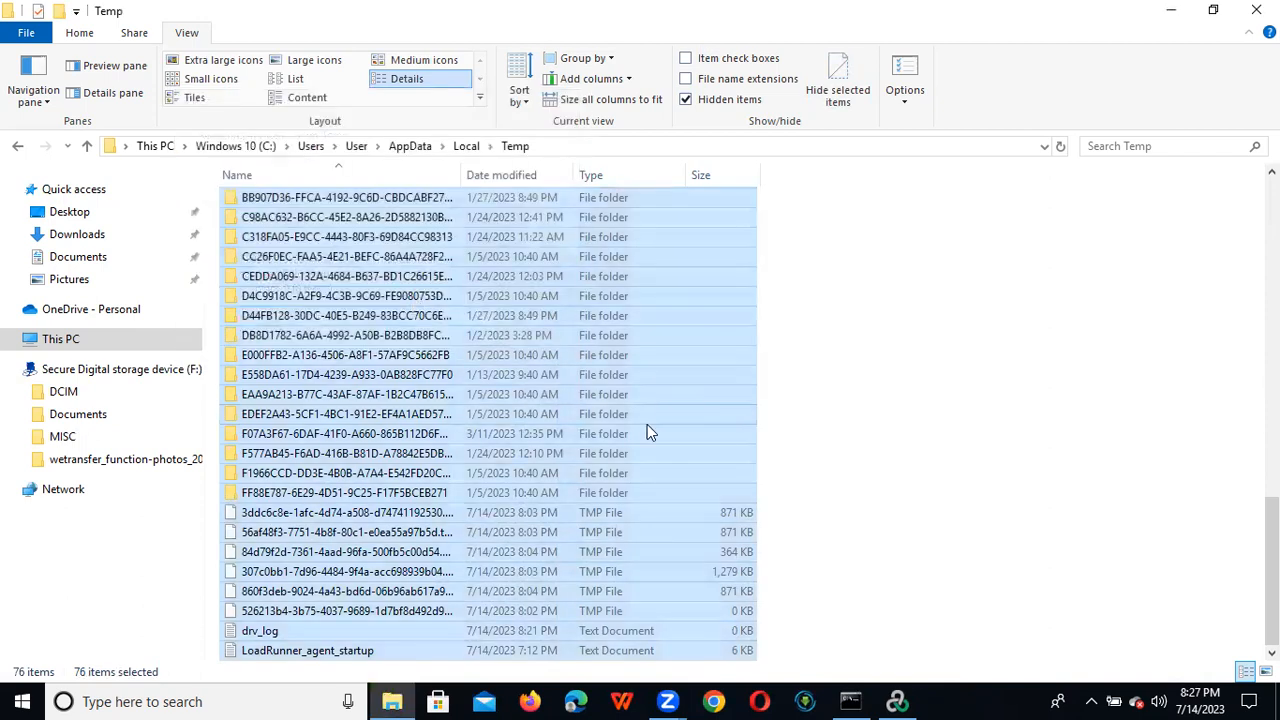
Step: Try to delete the remaining items in Temp, skipping the files in use and applying the skip to all current items
{"action": "right_click", "coordinate": [336, 392]}
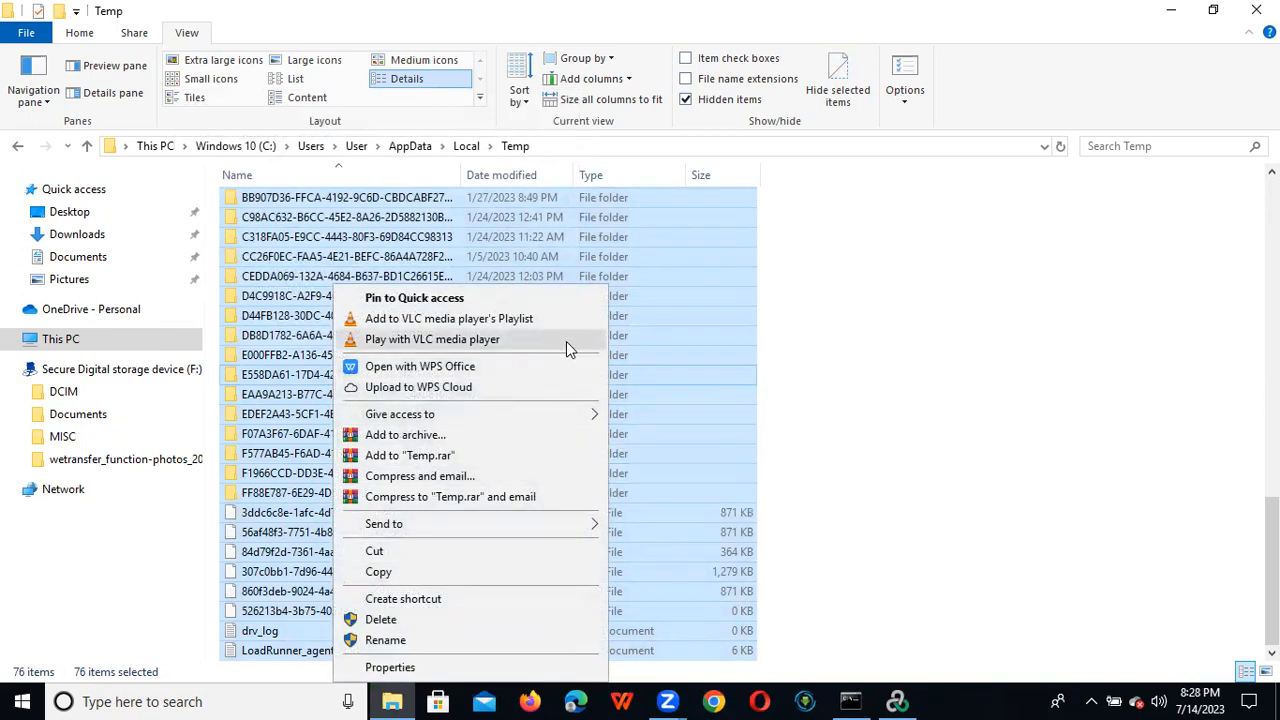
{"action": "left_click", "coordinate": [448, 615]}
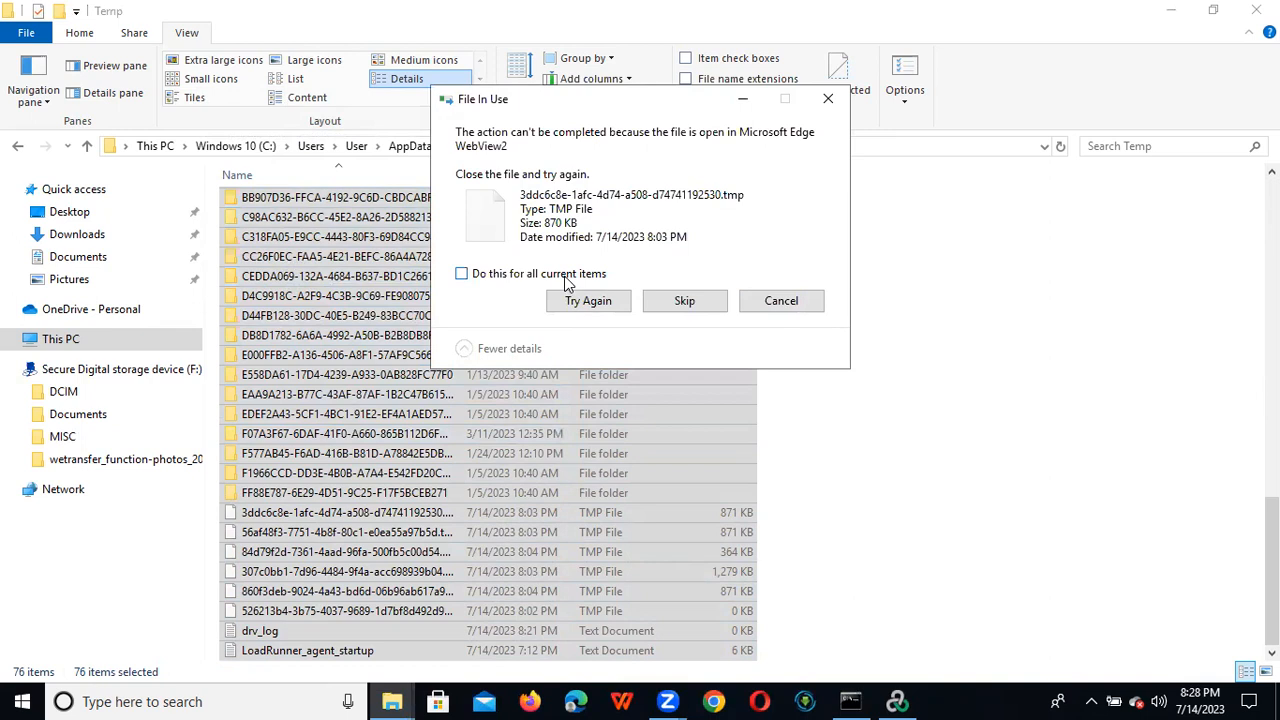
{"action": "left_click", "coordinate": [658, 306]}
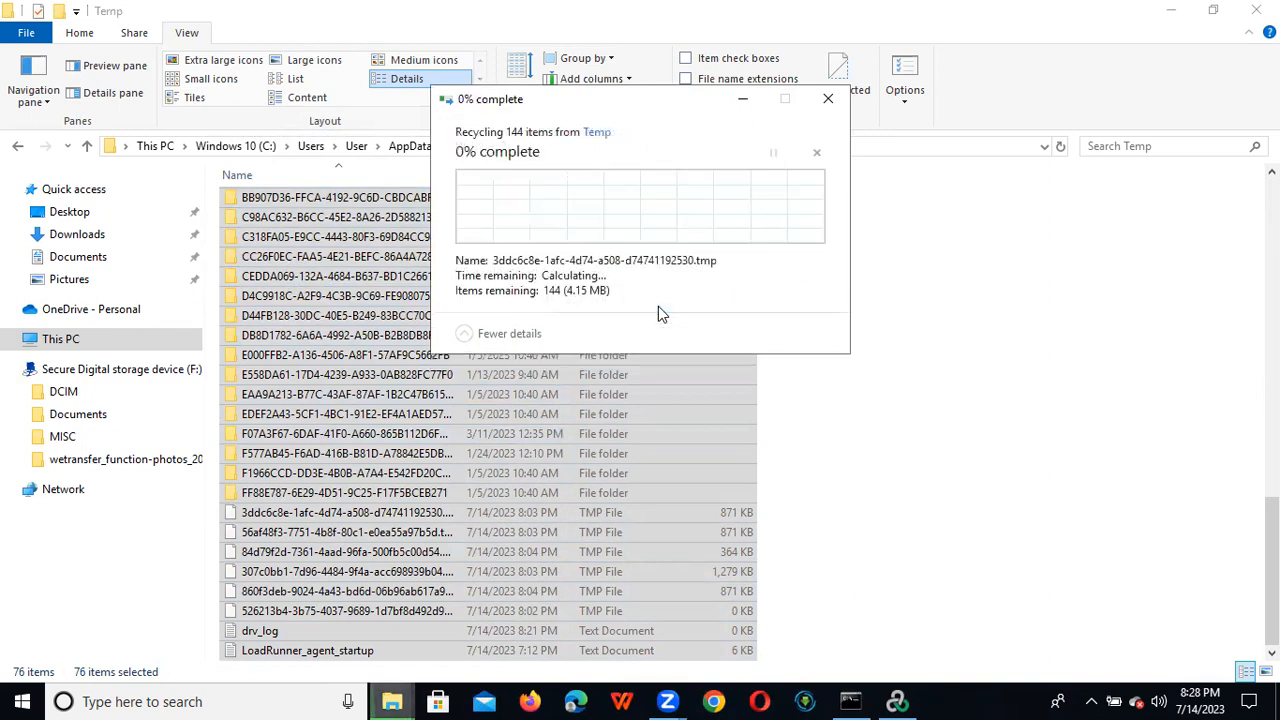
{"action": "left_click", "coordinate": [659, 306]}
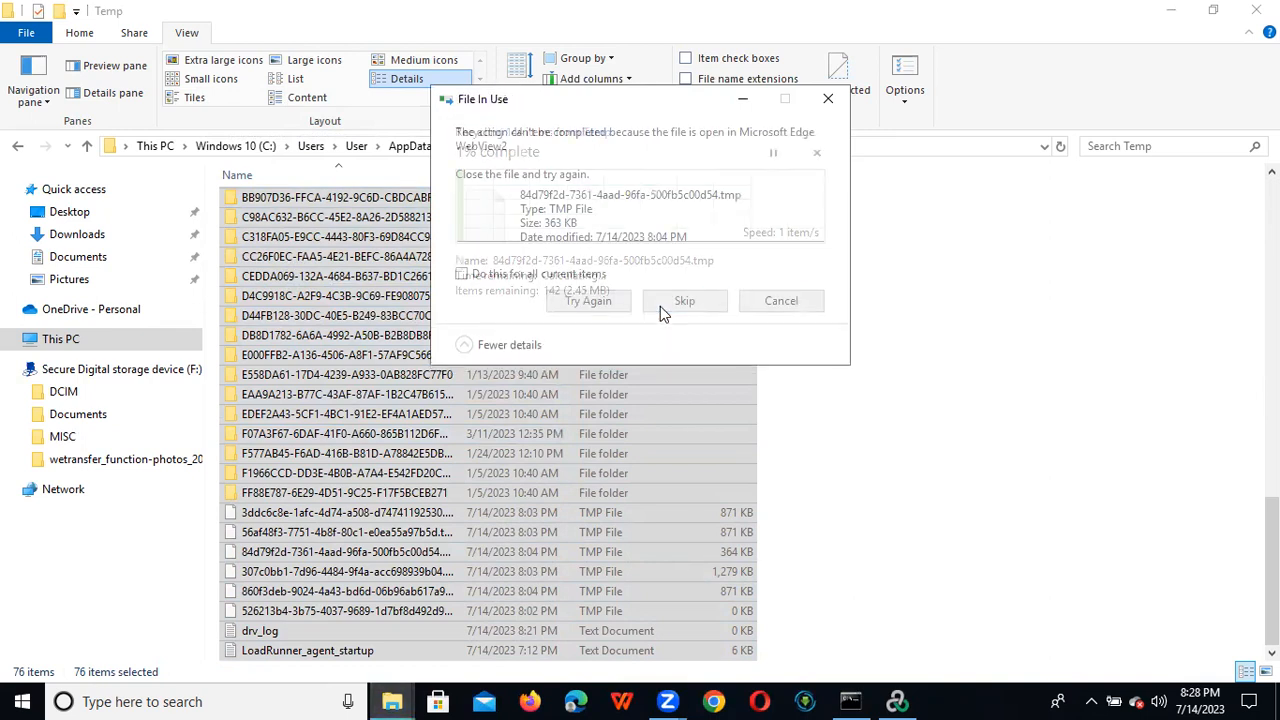
{"action": "left_click", "coordinate": [660, 306]}
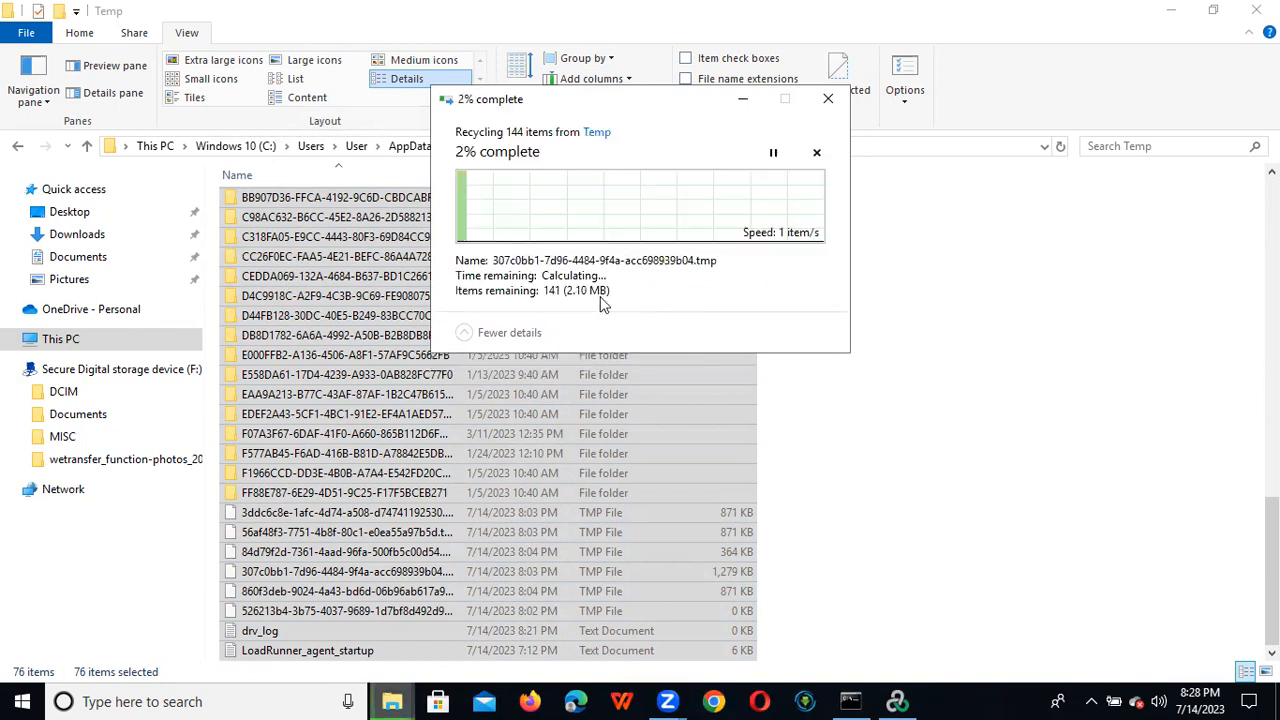
{"action": "left_click", "coordinate": [564, 279]}
{"action": "left_click", "coordinate": [684, 300]}
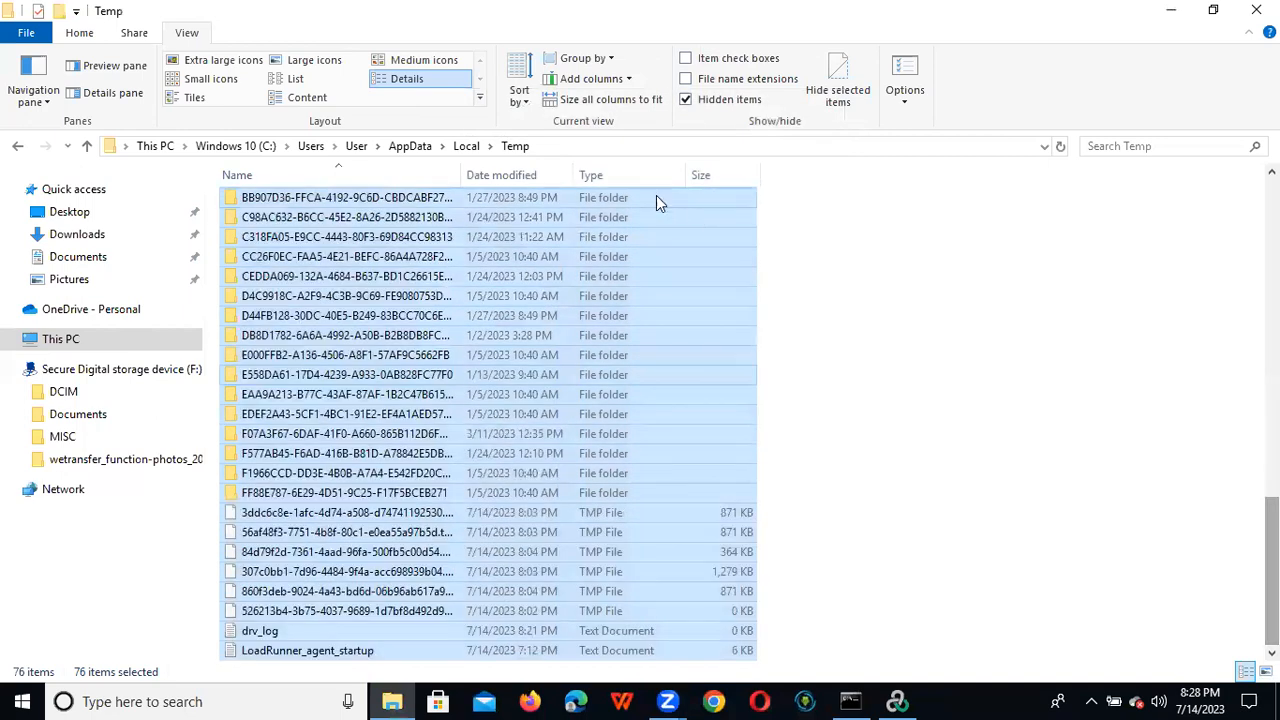
Step: Return to the Controller, decline overwriting the existing results directory, and open the folder browser for the results directory
{"action": "left_click", "coordinate": [1173, 10]}
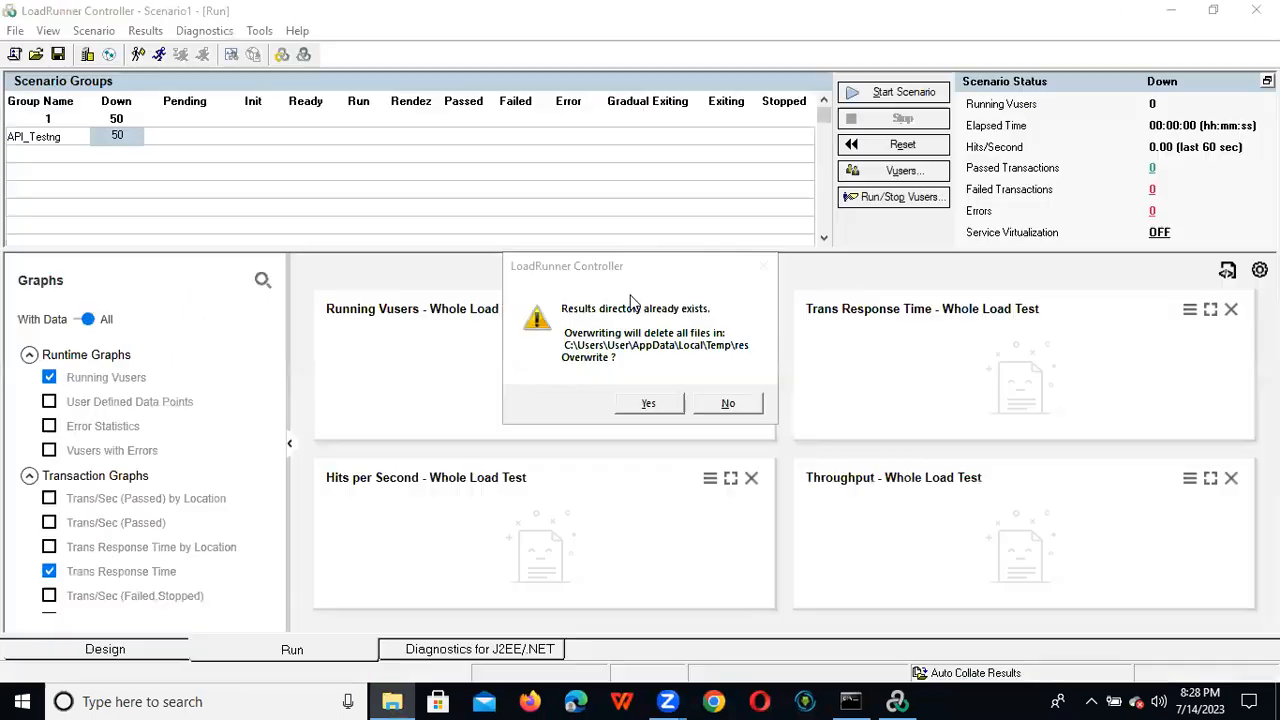
{"action": "left_click", "coordinate": [729, 404]}
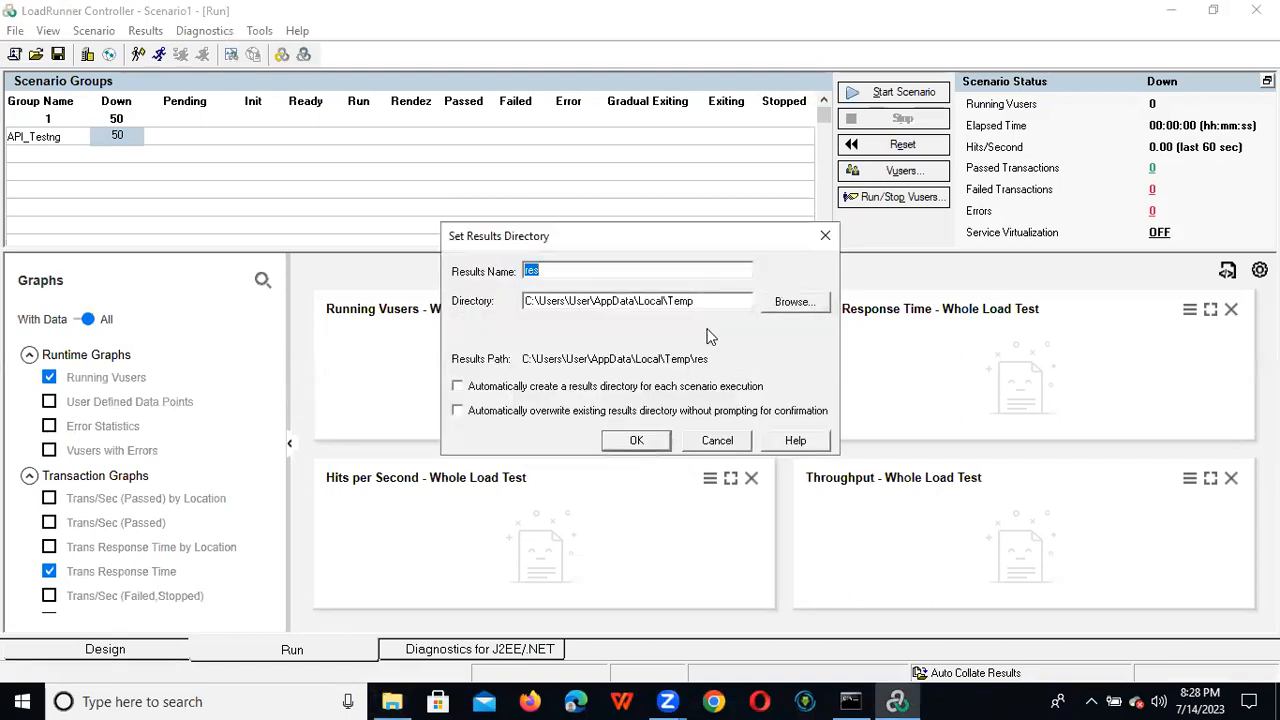
{"action": "left_click", "coordinate": [806, 304]}
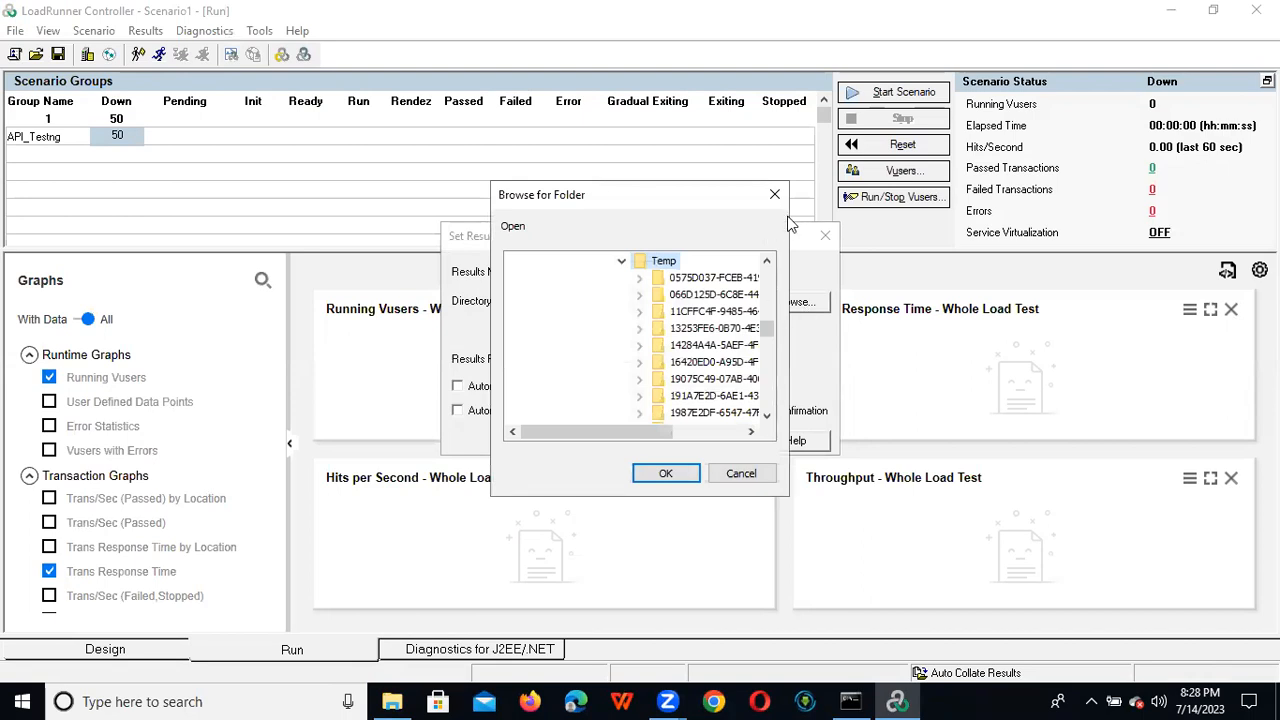
Step: Look through the Documents folder and its New folder in the folder browser for a place to store the results
{"action": "left_click_drag", "start_coordinate": [640, 432], "coordinate": [580, 442]}
{"action": "left_click_drag", "start_coordinate": [770, 322], "coordinate": [766, 269]}
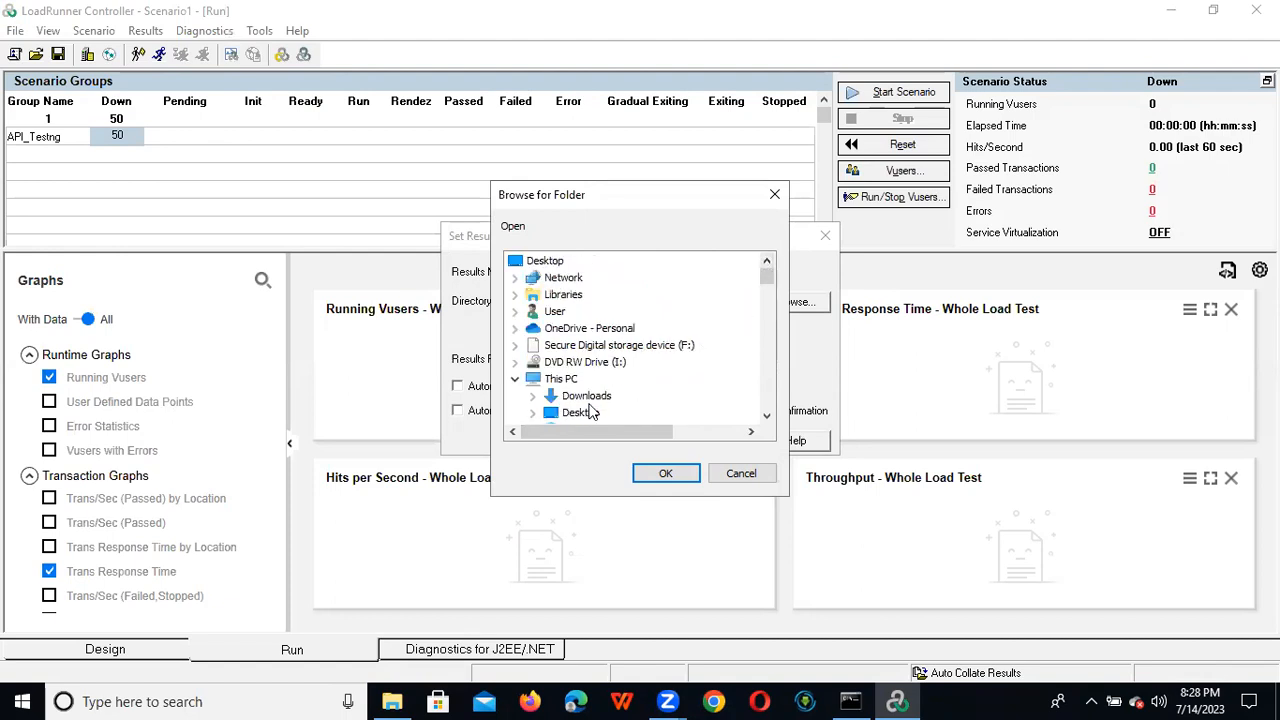
{"action": "left_click", "coordinate": [767, 416]}
{"action": "left_click", "coordinate": [767, 416]}
{"action": "left_click", "coordinate": [767, 416]}
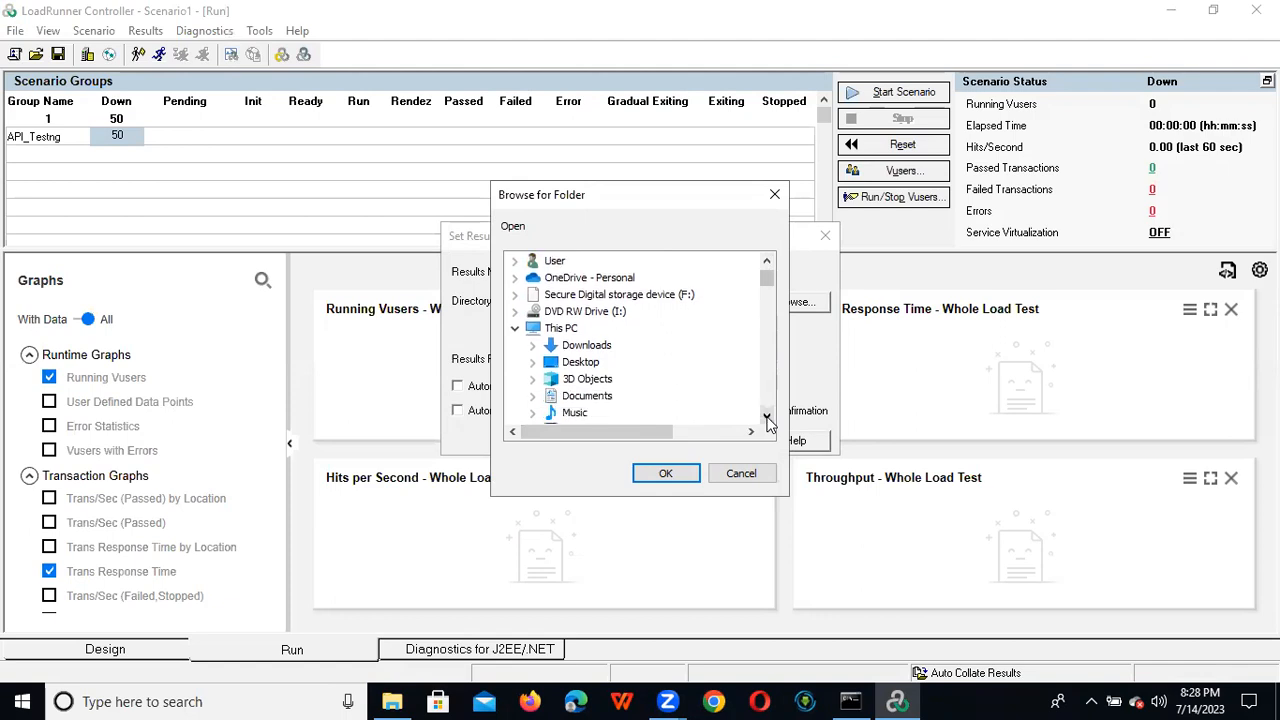
{"action": "double_click", "coordinate": [608, 396]}
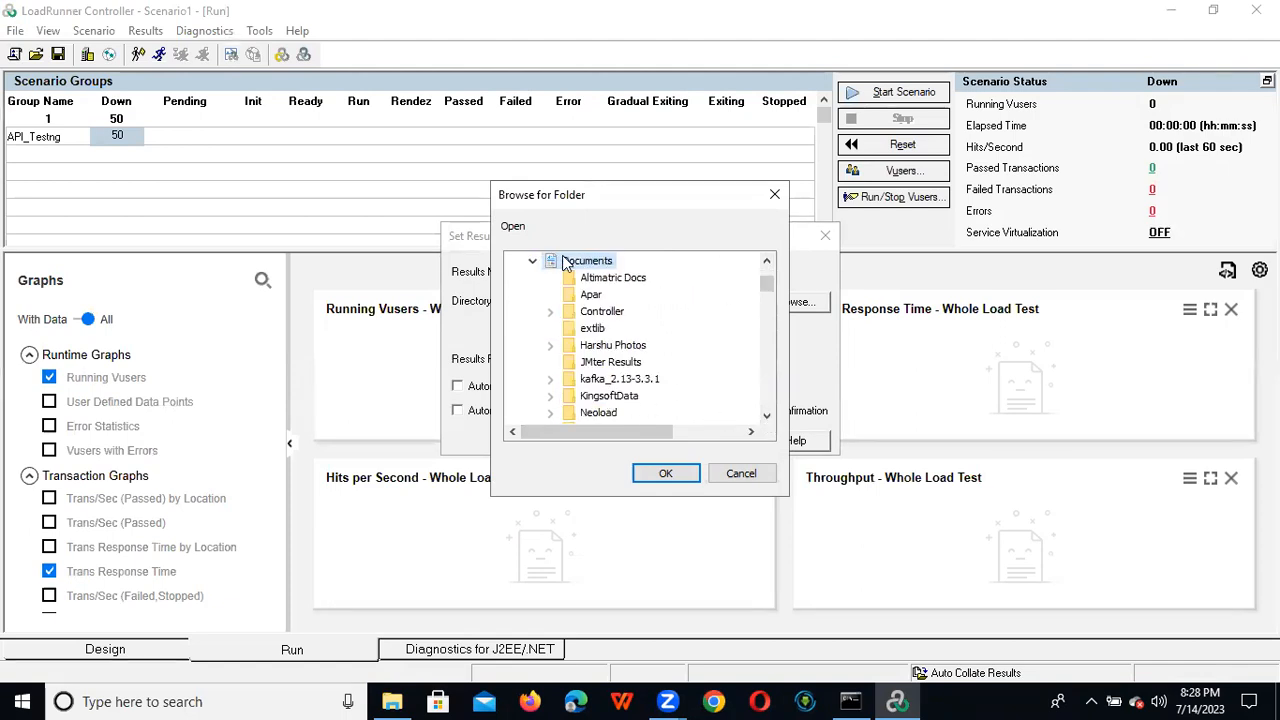
{"action": "left_click_drag", "start_coordinate": [766, 281], "coordinate": [770, 290]}
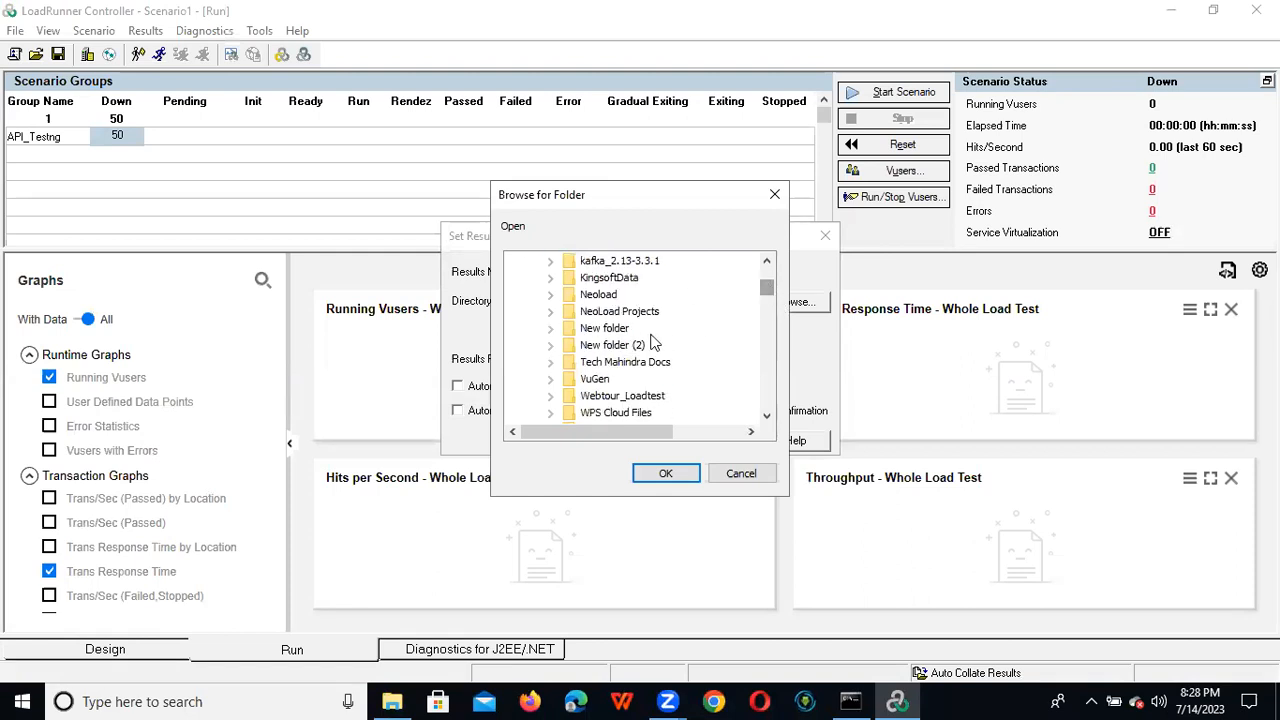
{"action": "left_click", "coordinate": [550, 328]}
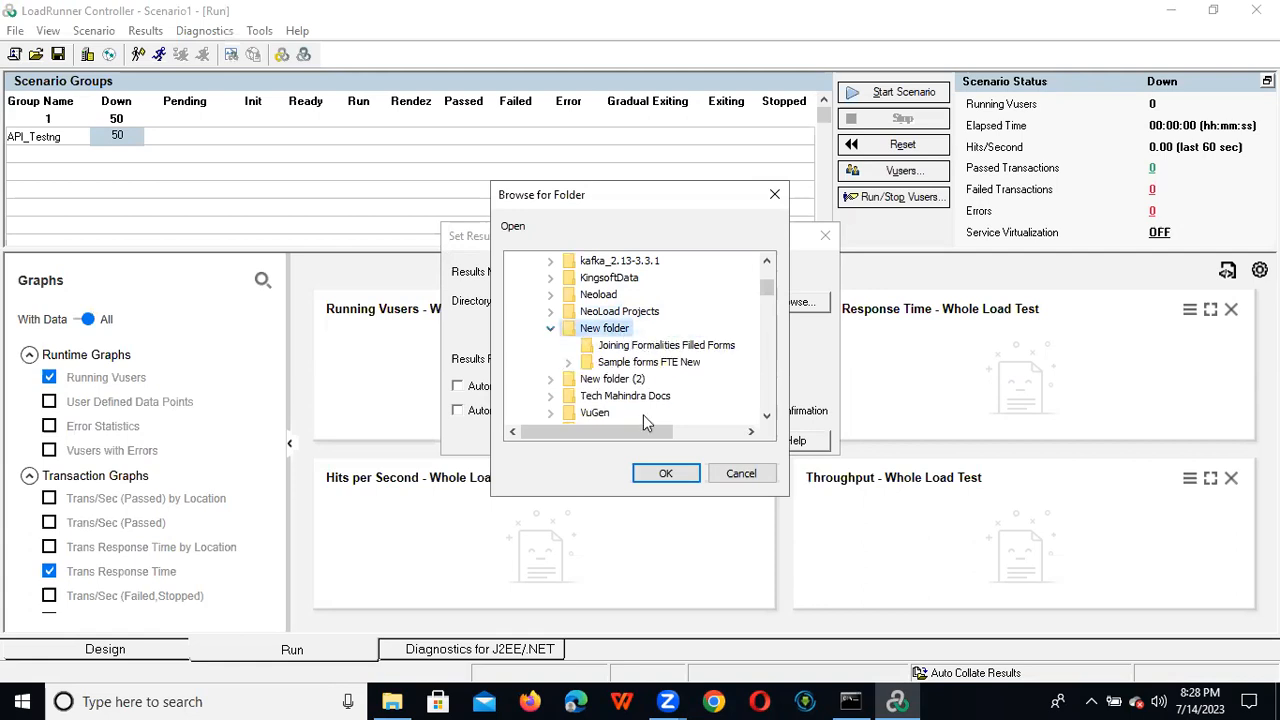
Step: Switch to File Explorer and create a folder named Load Runner Results in Documents
{"action": "left_click", "coordinate": [392, 701]}
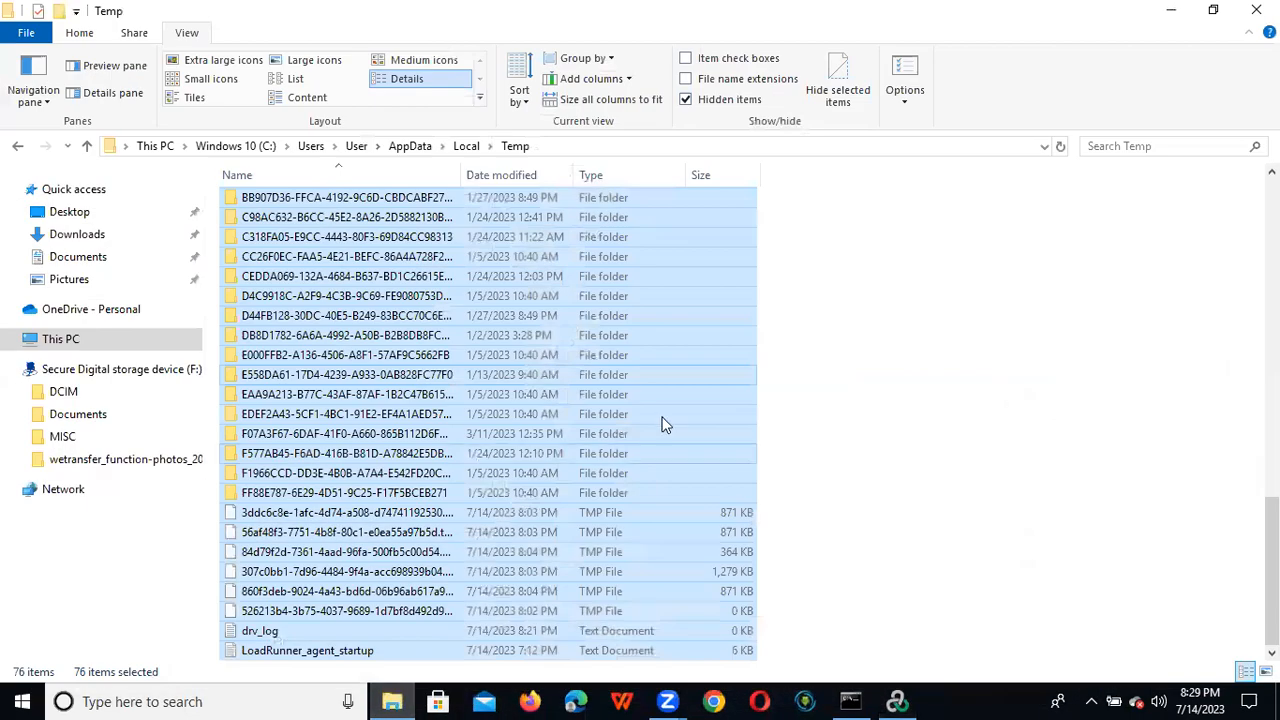
{"action": "left_click", "coordinate": [100, 257]}
{"action": "right_click", "coordinate": [817, 281]}
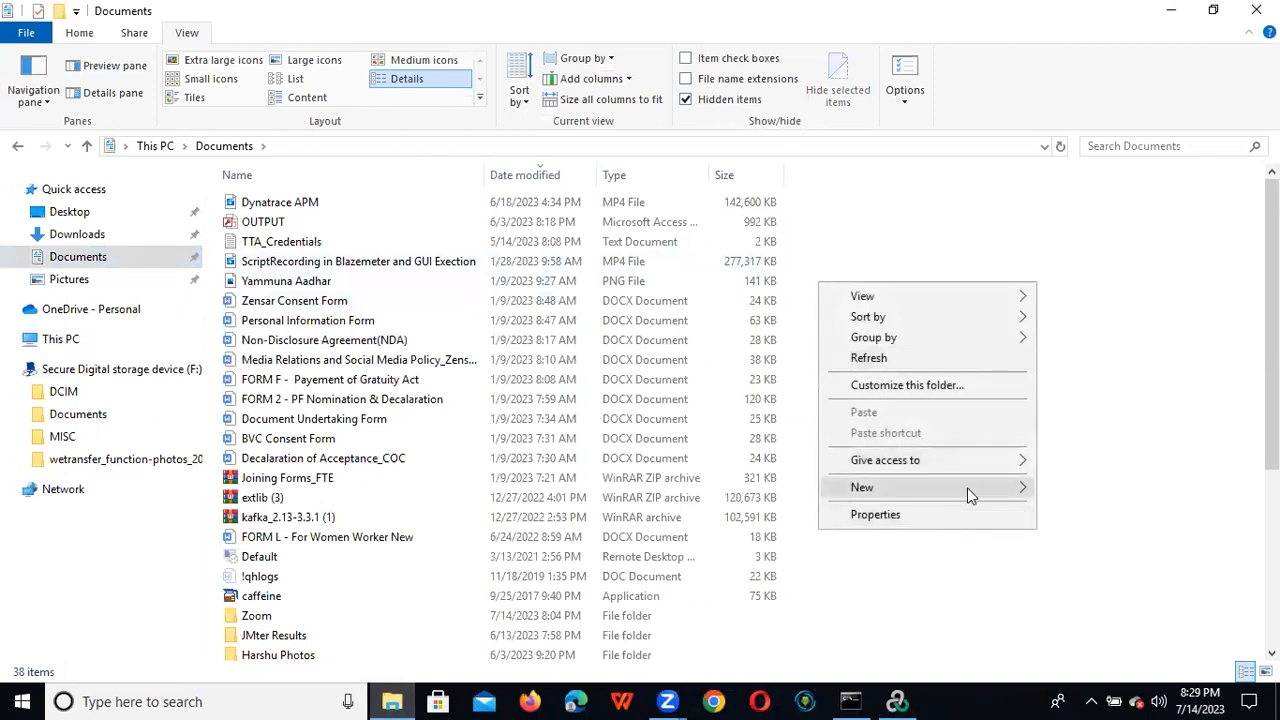
{"action": "mouse_move", "coordinate": [985, 492]}
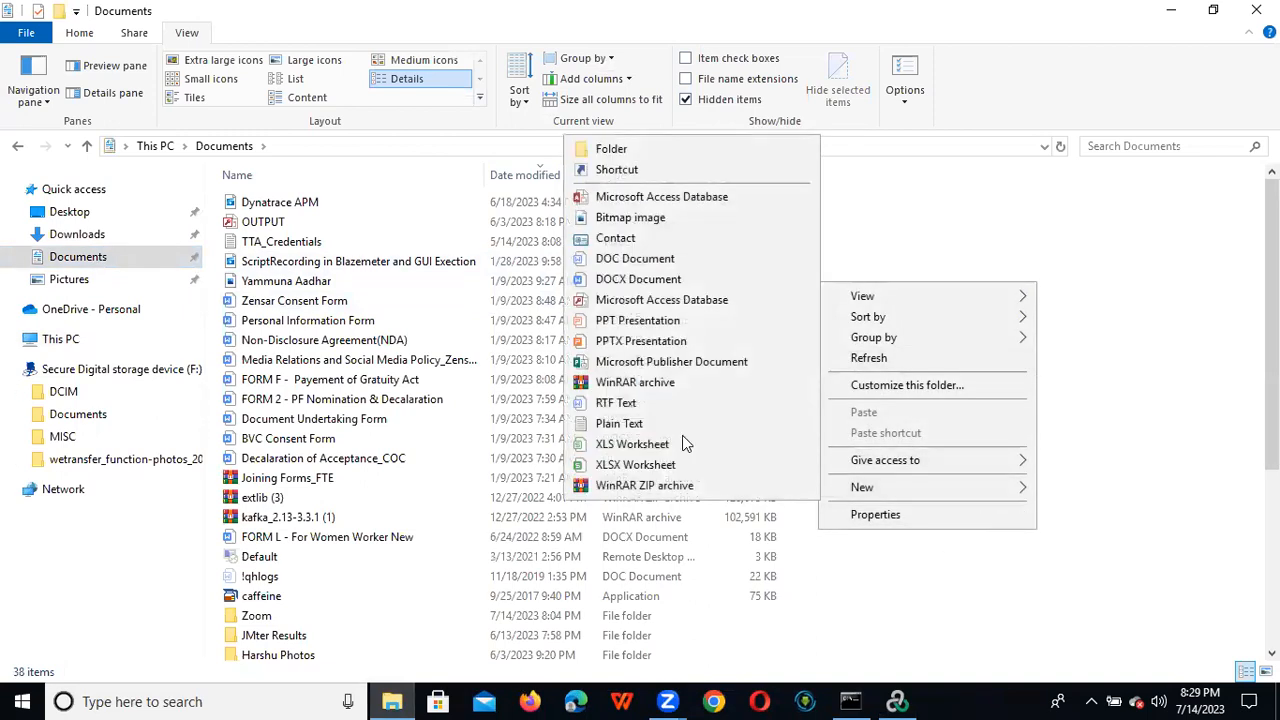
{"action": "left_click", "coordinate": [643, 148]}
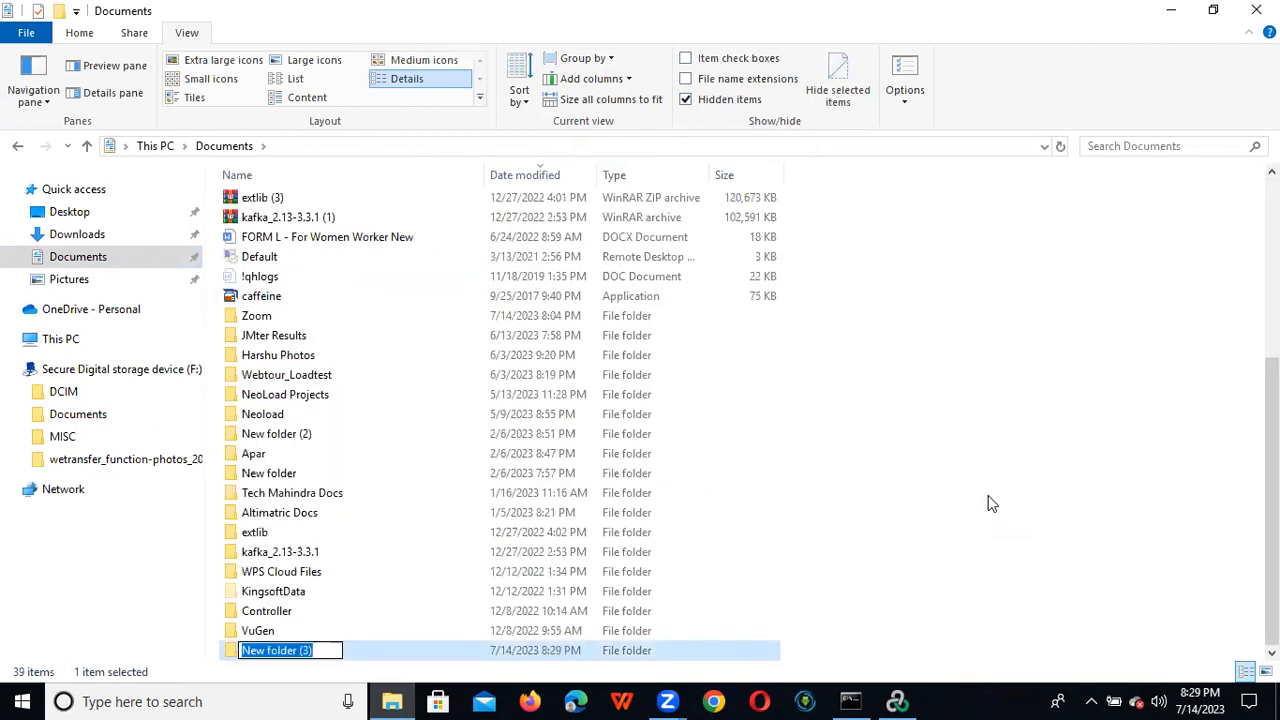
{"action": "type", "text": "Load"}
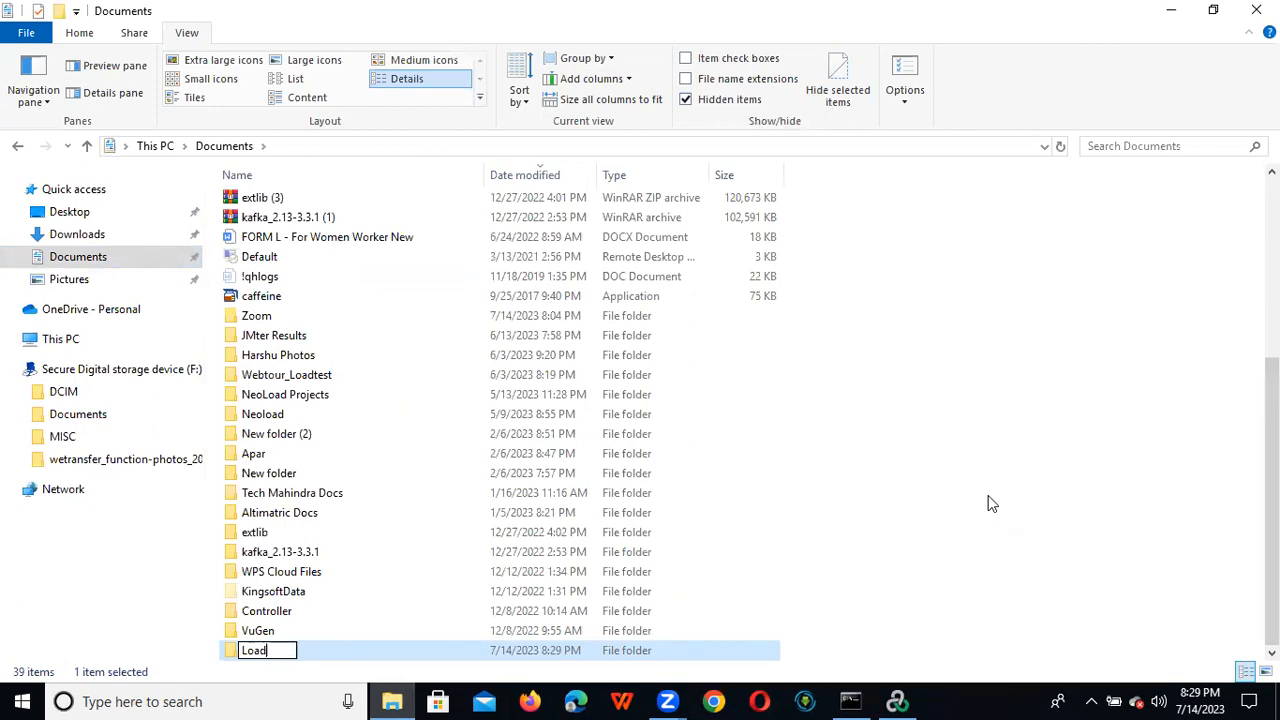
{"action": "type", "text": " Runner Results"}
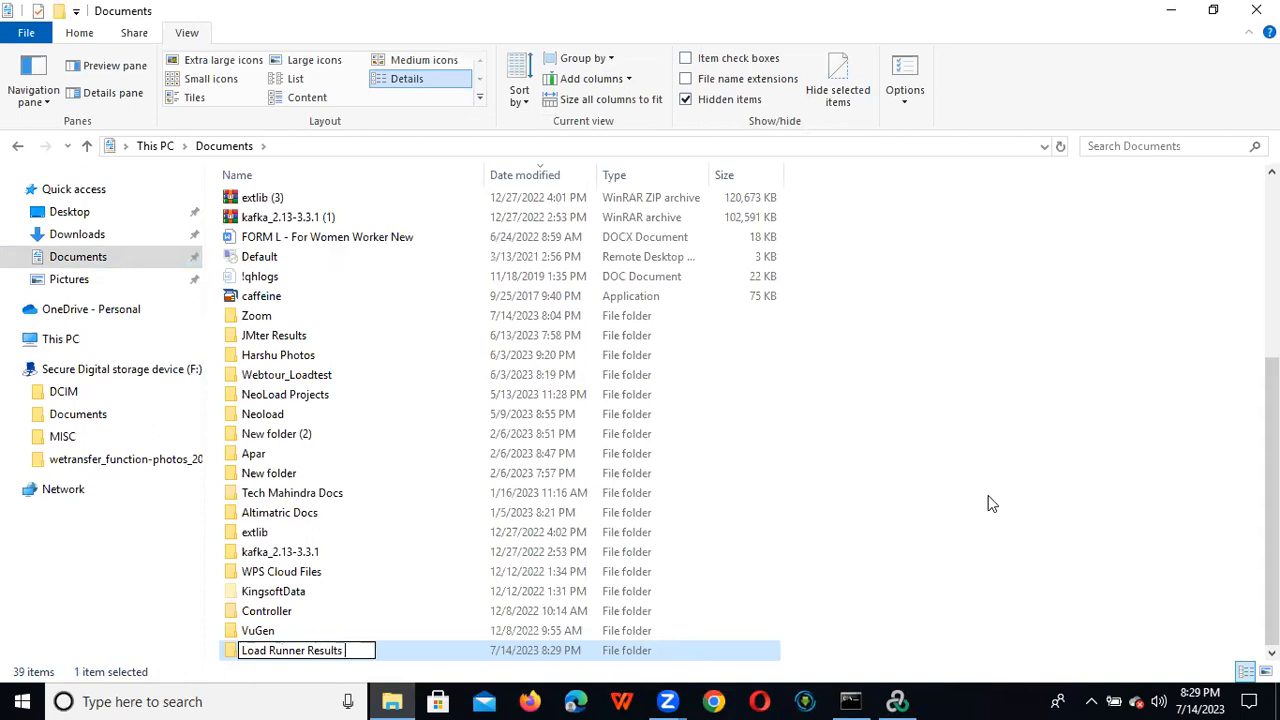
{"action": "left_click", "coordinate": [940, 500]}
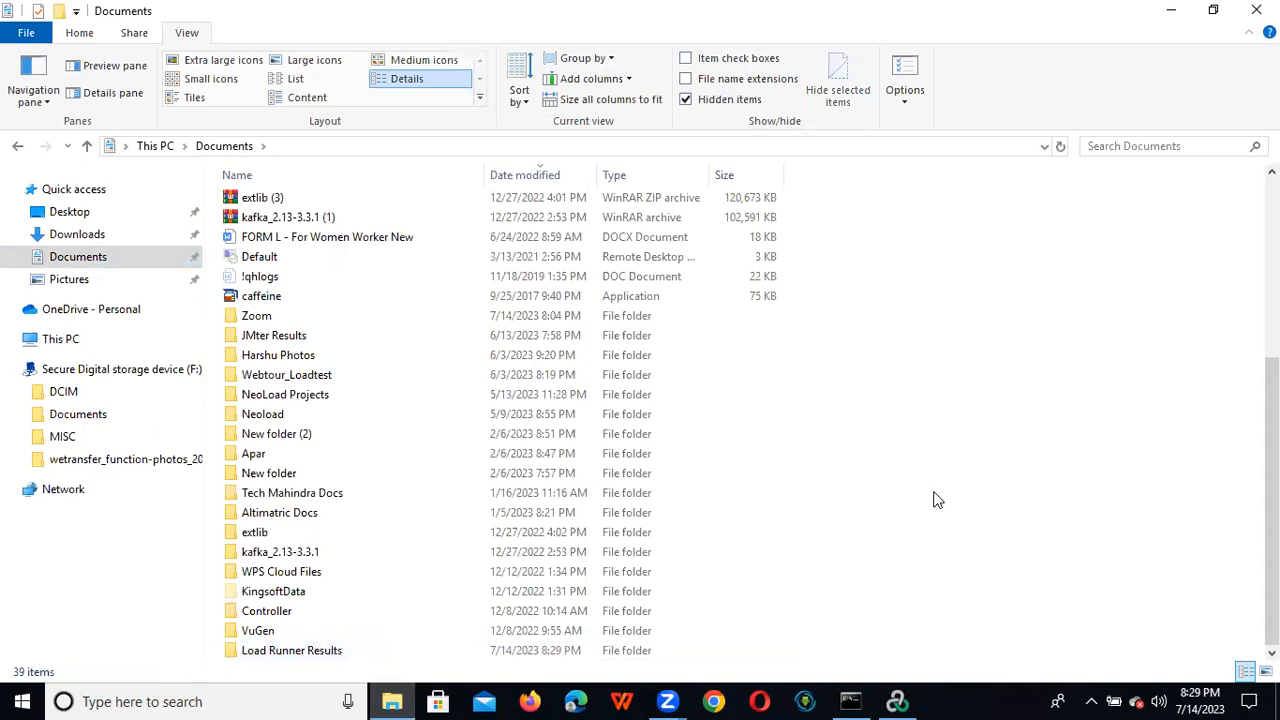
Step: Return to the Controller and look through the open folder browser for the Load Runner Results folder, then close the browser
{"action": "key", "text": "alt+Tab"}
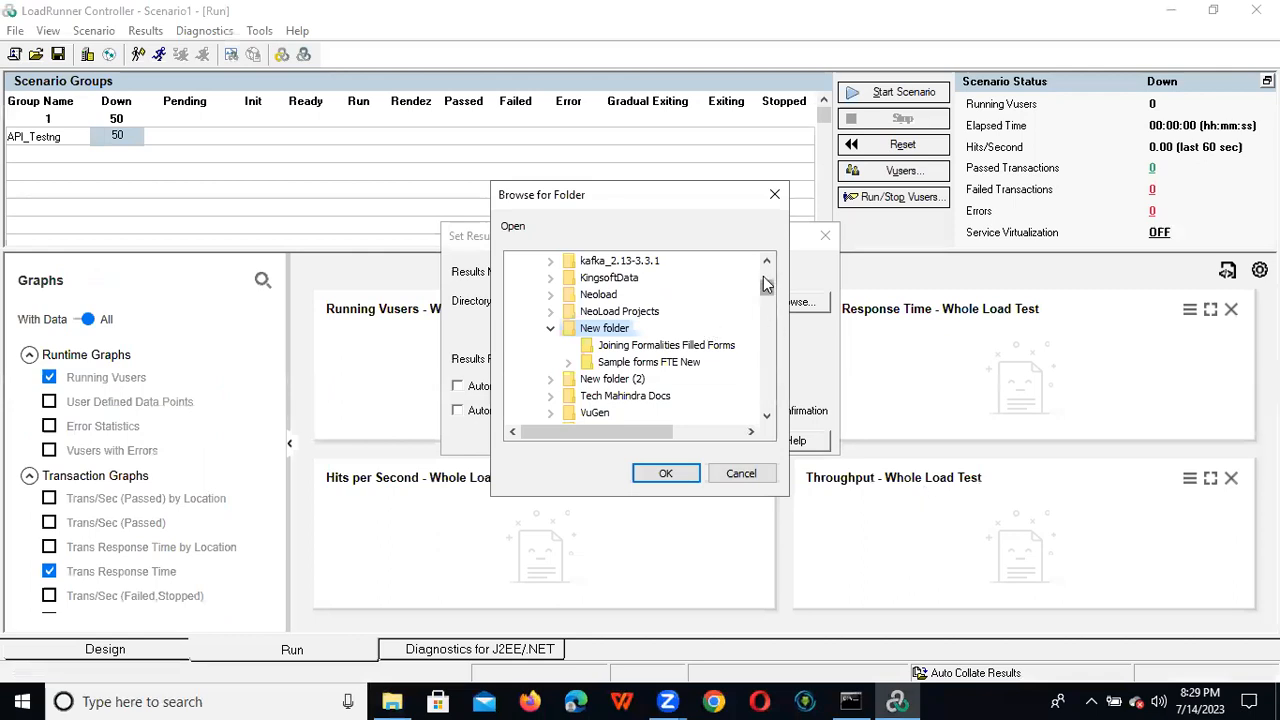
{"action": "scroll", "coordinate": [766, 283], "scroll_direction": "up", "scroll_amount": 5}
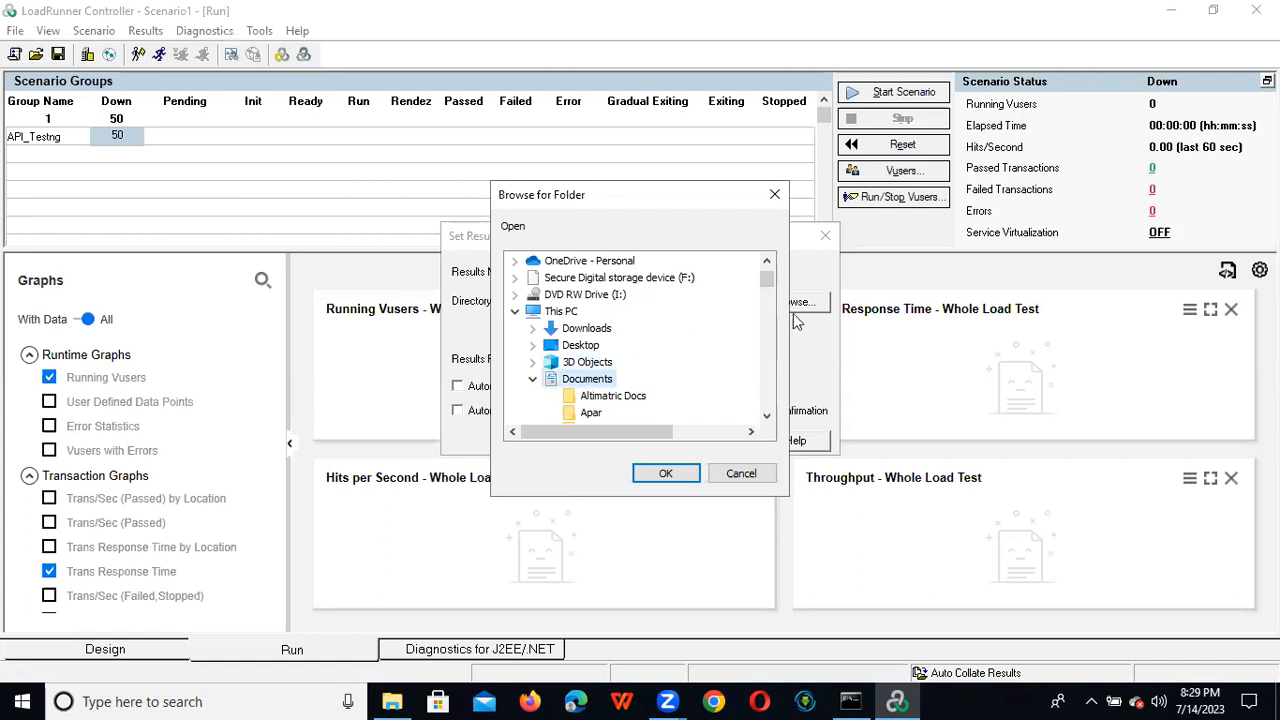
{"action": "left_click", "coordinate": [622, 398]}
{"action": "scroll", "coordinate": [622, 398], "scroll_direction": "down", "scroll_amount": 5}
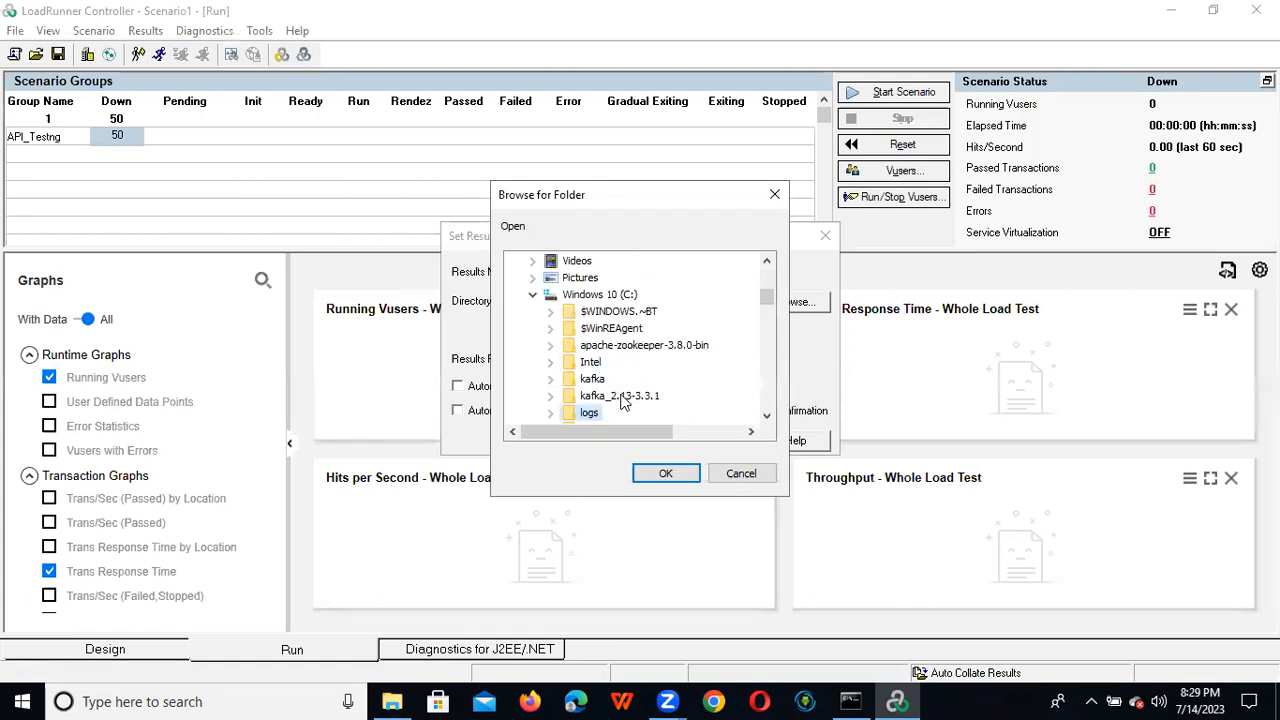
{"action": "left_click", "coordinate": [767, 415]}
{"action": "left_click", "coordinate": [767, 415]}
{"action": "left_click", "coordinate": [767, 415]}
{"action": "left_click", "coordinate": [767, 415]}
{"action": "left_click", "coordinate": [767, 415]}
{"action": "left_click", "coordinate": [767, 415]}
{"action": "left_click", "coordinate": [767, 415]}
{"action": "left_click", "coordinate": [767, 415]}
{"action": "left_click", "coordinate": [767, 415]}
{"action": "left_click", "coordinate": [767, 415]}
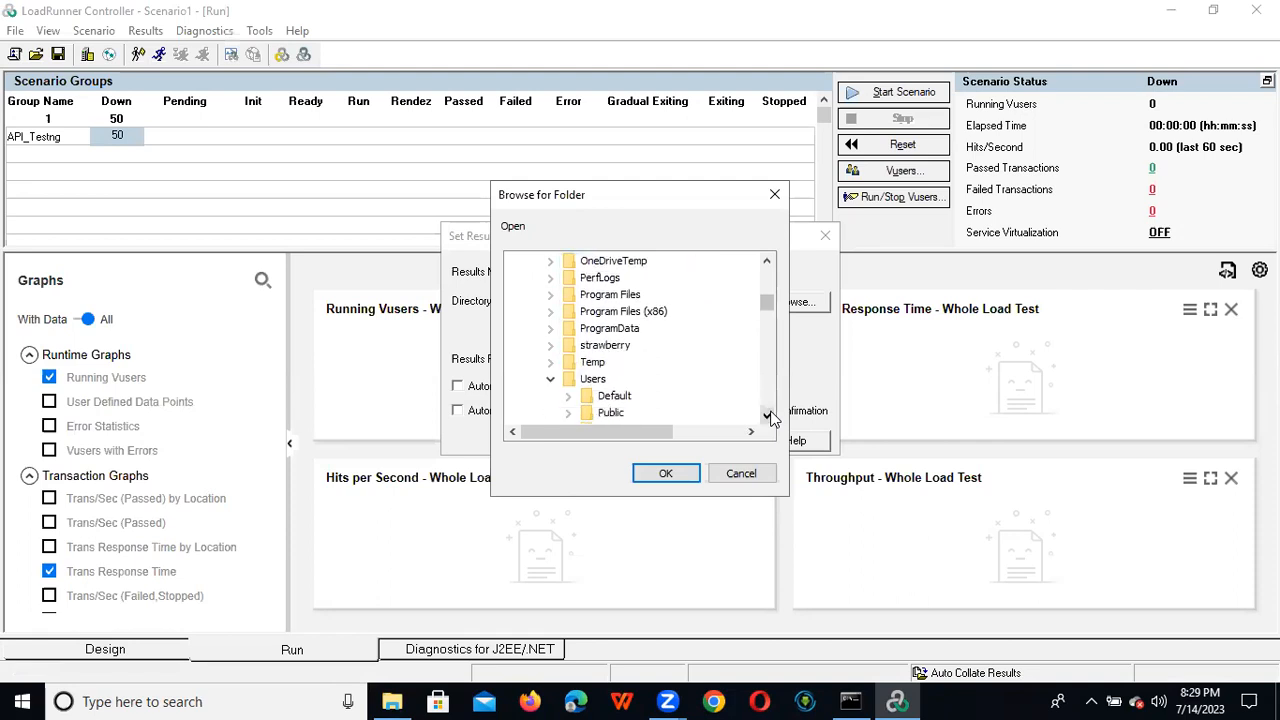
{"action": "left_click", "coordinate": [768, 262]}
{"action": "left_click", "coordinate": [768, 262]}
{"action": "left_click", "coordinate": [768, 262]}
{"action": "left_click", "coordinate": [768, 262]}
{"action": "left_click", "coordinate": [768, 262]}
{"action": "left_click", "coordinate": [768, 262]}
{"action": "left_click", "coordinate": [768, 262]}
{"action": "left_click", "coordinate": [768, 262]}
{"action": "left_click", "coordinate": [768, 262]}
{"action": "left_click", "coordinate": [768, 262]}
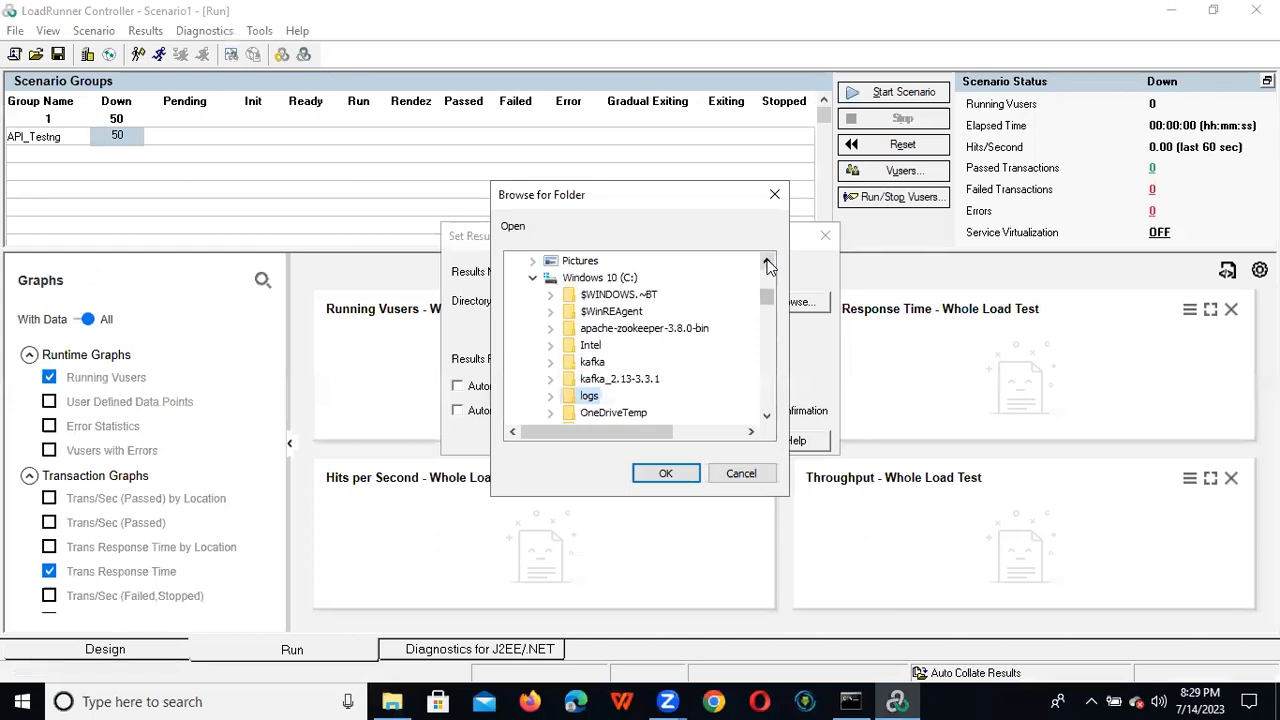
{"action": "left_click", "coordinate": [768, 262]}
{"action": "left_click", "coordinate": [768, 262]}
{"action": "left_click", "coordinate": [768, 262]}
{"action": "left_click", "coordinate": [768, 262]}
{"action": "left_click", "coordinate": [768, 262]}
{"action": "left_click", "coordinate": [768, 262]}
{"action": "left_click", "coordinate": [768, 262]}
{"action": "left_click", "coordinate": [768, 262]}
{"action": "left_click", "coordinate": [768, 262]}
{"action": "left_click", "coordinate": [768, 262]}
{"action": "left_click", "coordinate": [768, 262]}
{"action": "left_click", "coordinate": [768, 262]}
{"action": "left_click", "coordinate": [768, 262]}
{"action": "left_click", "coordinate": [768, 262]}
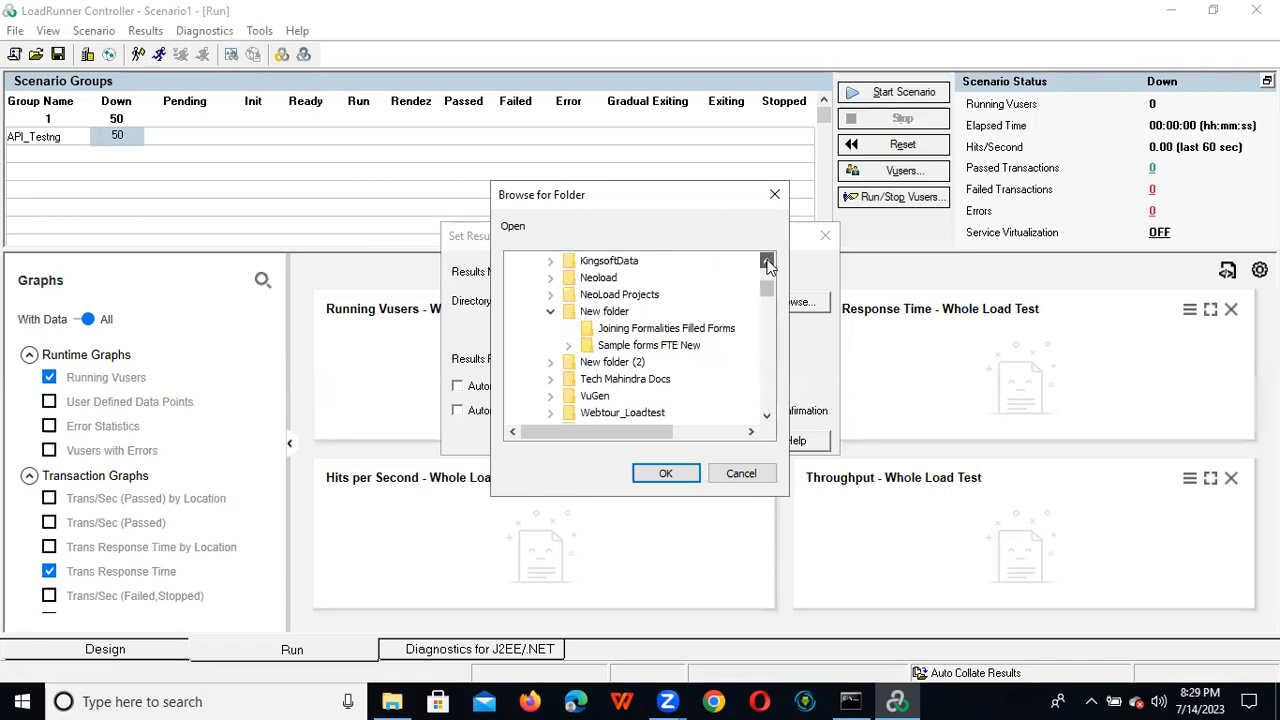
{"action": "left_click", "coordinate": [768, 262]}
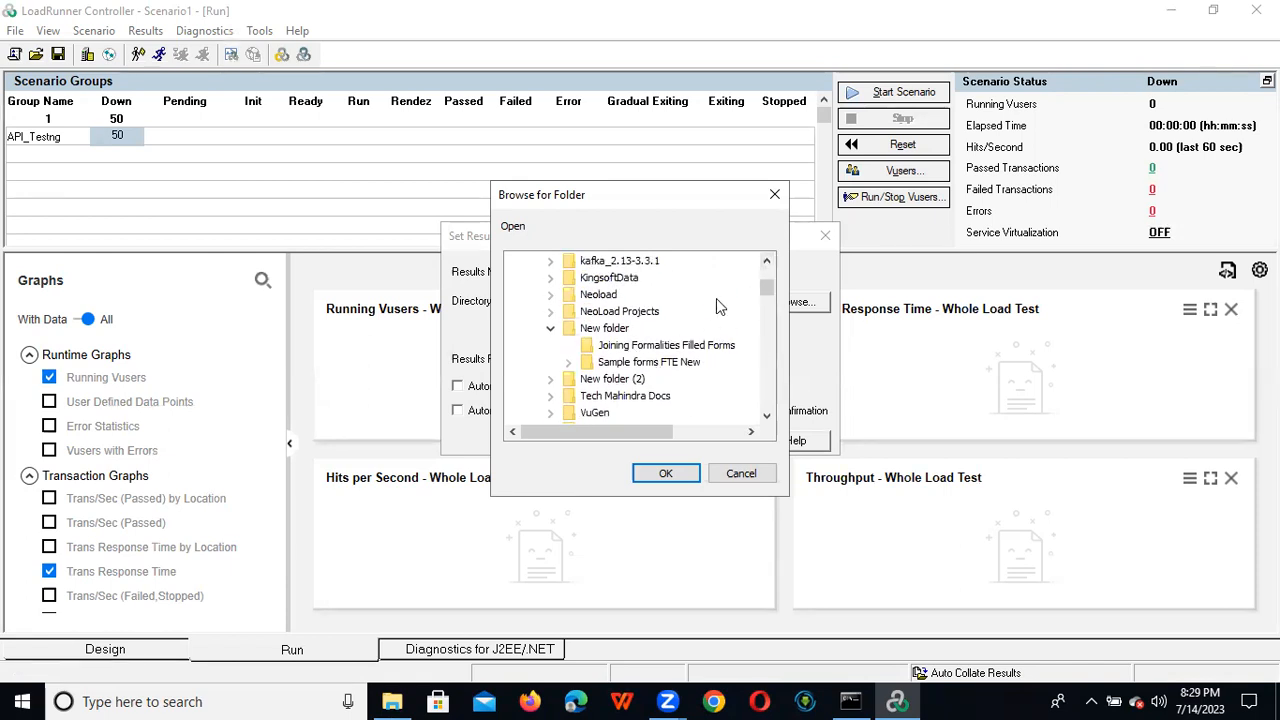
{"action": "left_click", "coordinate": [767, 262]}
{"action": "left_click", "coordinate": [767, 262]}
{"action": "left_click", "coordinate": [767, 262]}
{"action": "left_click", "coordinate": [767, 262]}
{"action": "left_click", "coordinate": [767, 262]}
{"action": "left_click", "coordinate": [767, 262]}
{"action": "left_click", "coordinate": [767, 262]}
{"action": "left_click", "coordinate": [767, 262]}
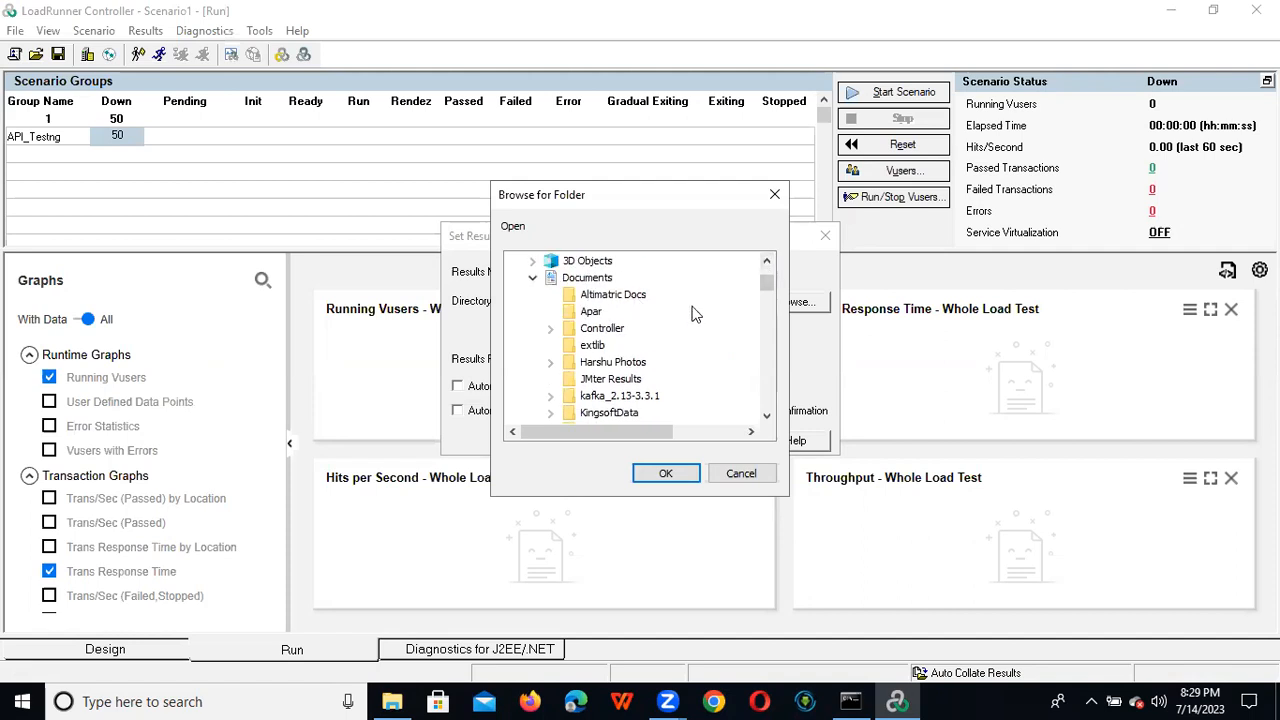
{"action": "left_click", "coordinate": [767, 418]}
{"action": "left_click", "coordinate": [767, 418]}
{"action": "left_click", "coordinate": [767, 418]}
{"action": "left_click", "coordinate": [767, 418]}
{"action": "left_click", "coordinate": [767, 418]}
{"action": "left_click", "coordinate": [767, 418]}
{"action": "left_click", "coordinate": [767, 418]}
{"action": "left_click", "coordinate": [767, 418]}
{"action": "left_click", "coordinate": [767, 418]}
{"action": "left_click", "coordinate": [767, 418]}
{"action": "left_click", "coordinate": [767, 418]}
{"action": "left_click", "coordinate": [767, 418]}
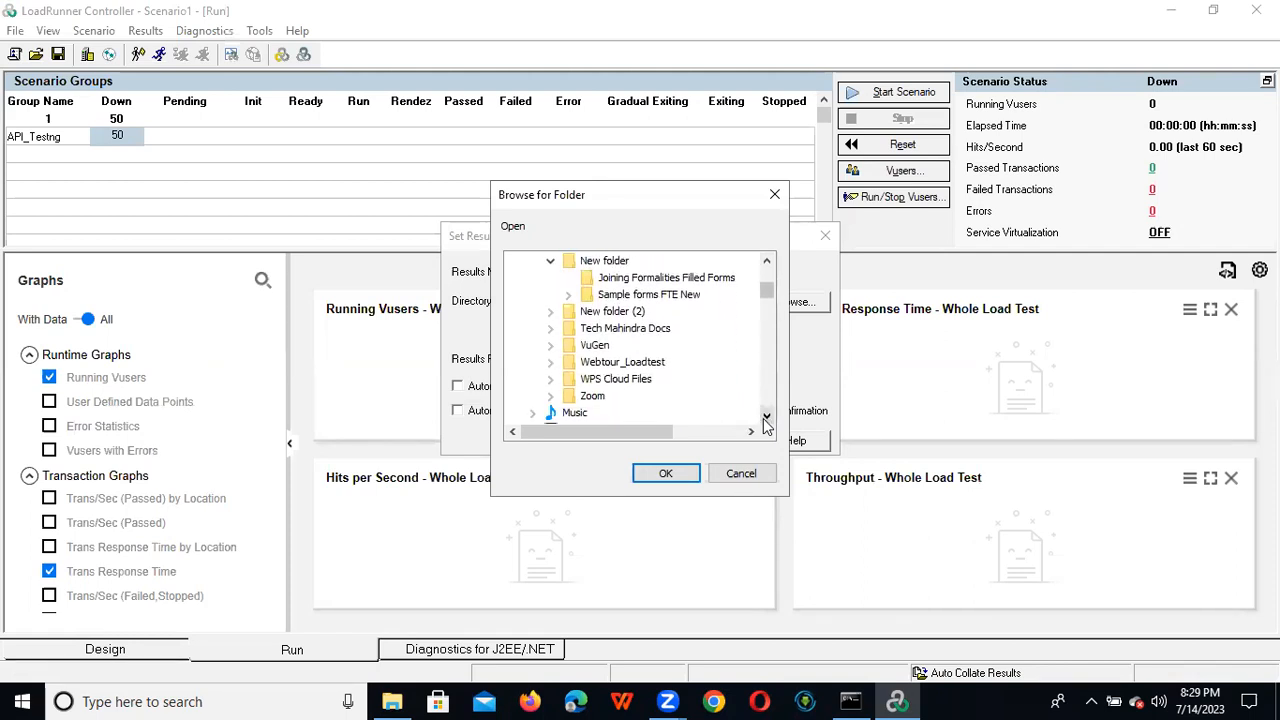
{"action": "left_click", "coordinate": [767, 418]}
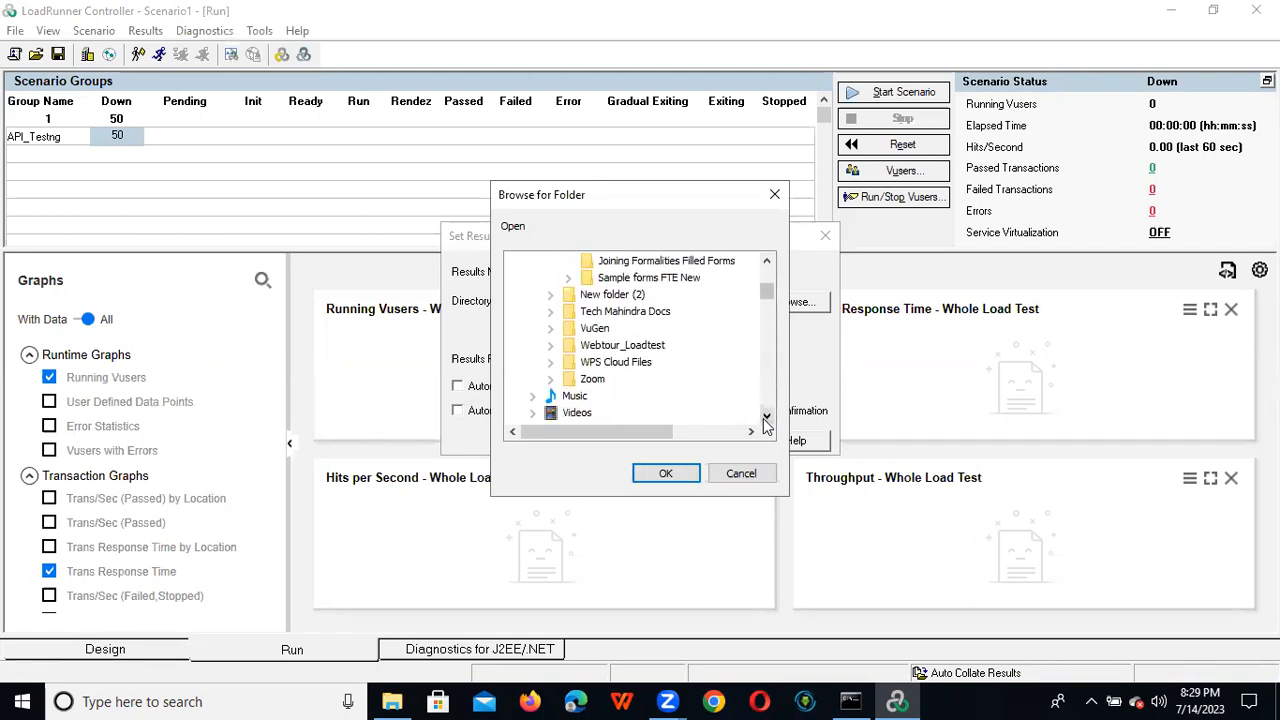
{"action": "left_click", "coordinate": [774, 194]}
Step: Reopen the folder browser and set the results directory to the Load Runner Results folder in Documents
{"action": "left_click", "coordinate": [802, 302]}
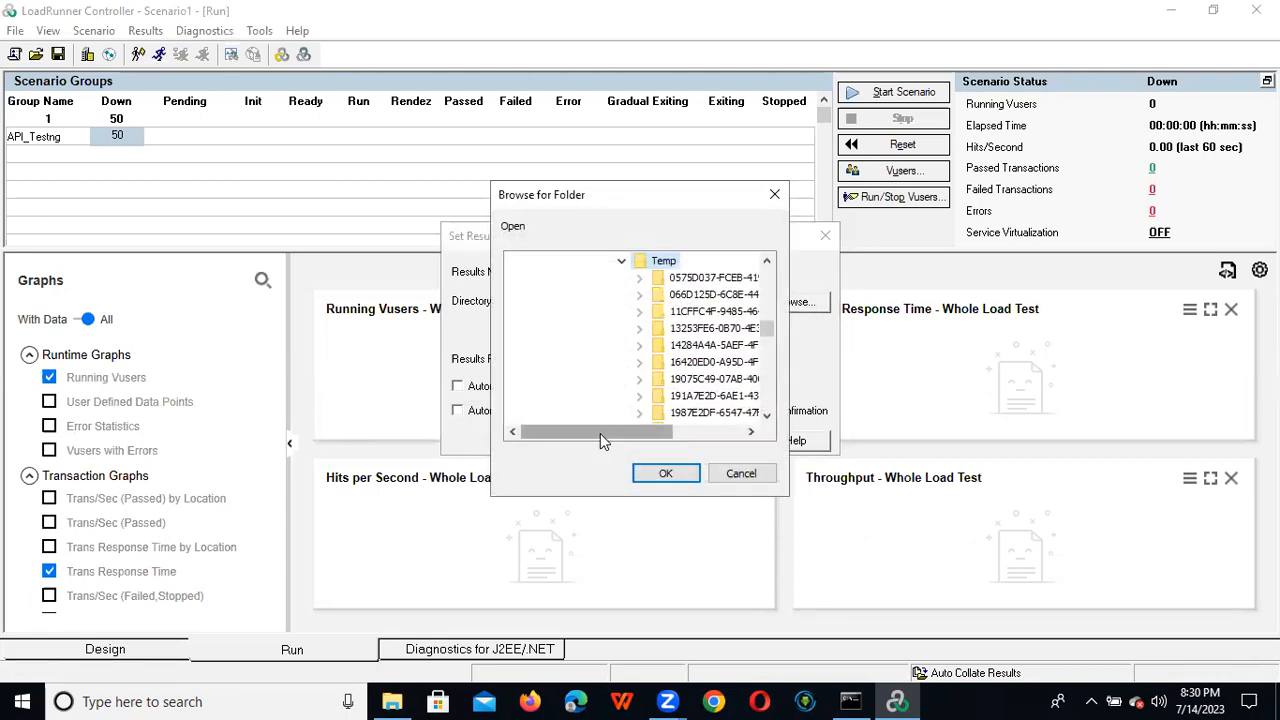
{"action": "left_click_drag", "start_coordinate": [767, 327], "coordinate": [769, 275]}
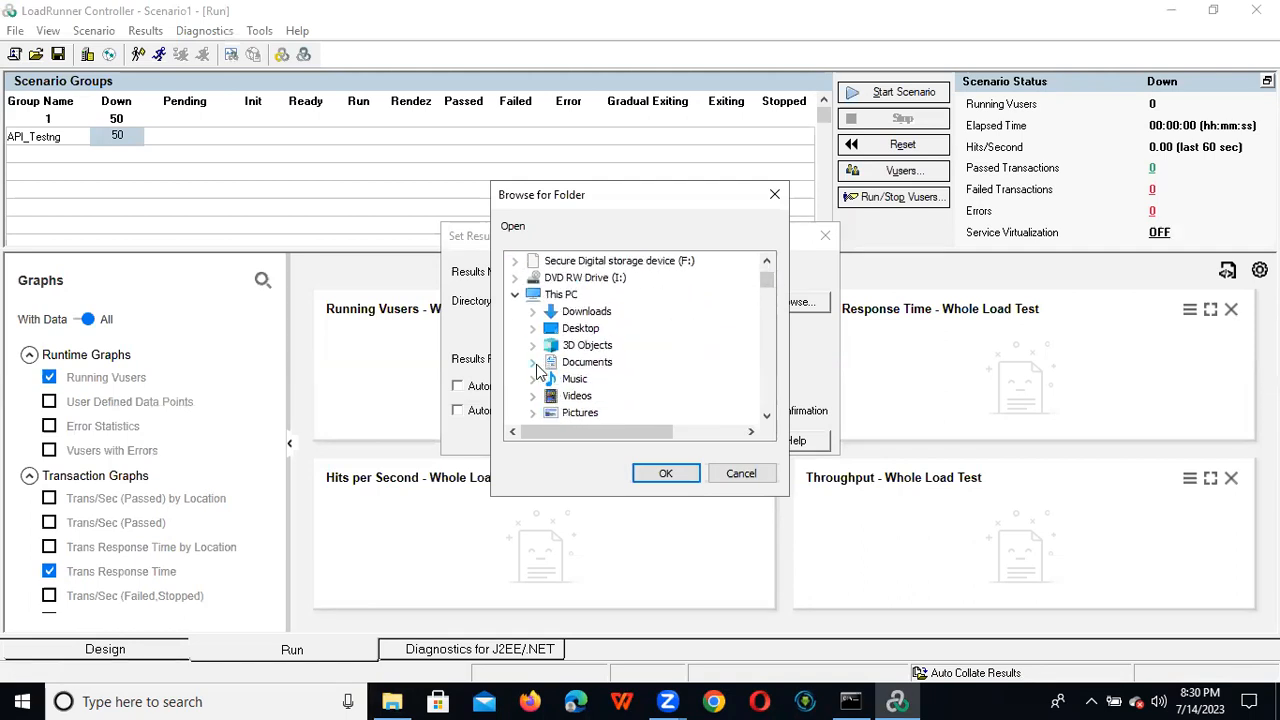
{"action": "left_click", "coordinate": [535, 363]}
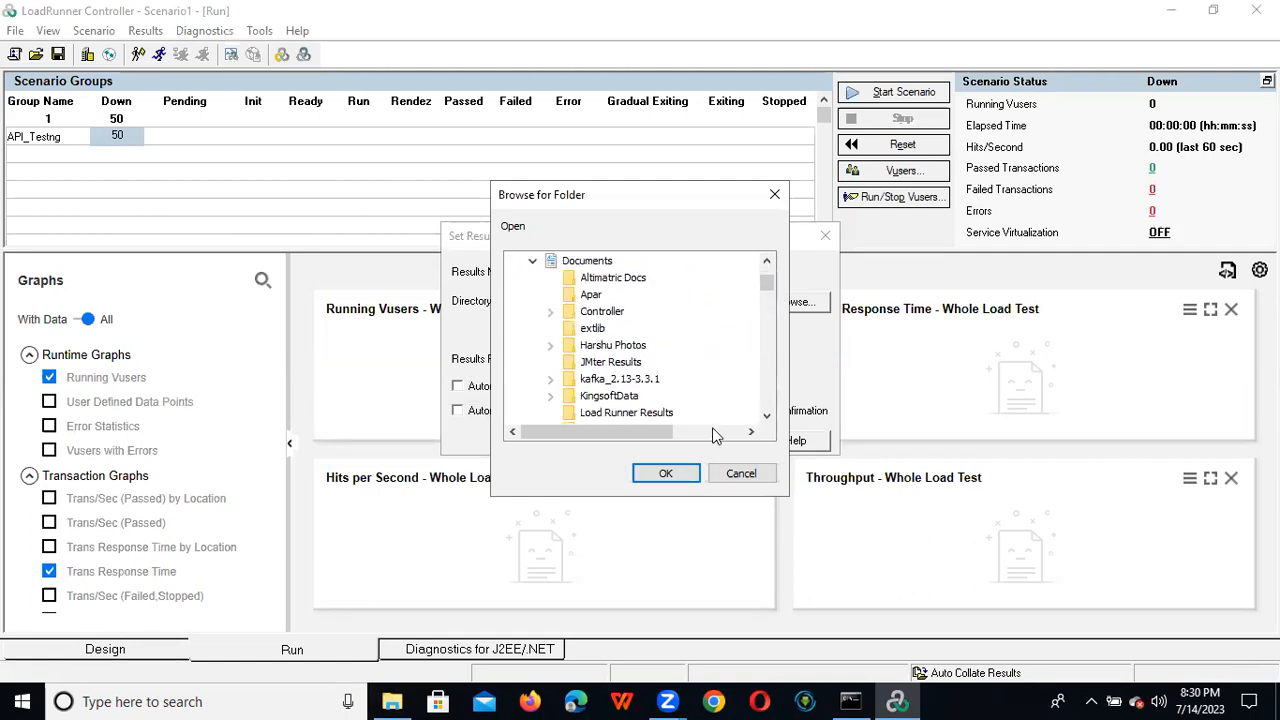
{"action": "left_click", "coordinate": [652, 413]}
{"action": "left_click", "coordinate": [668, 484]}
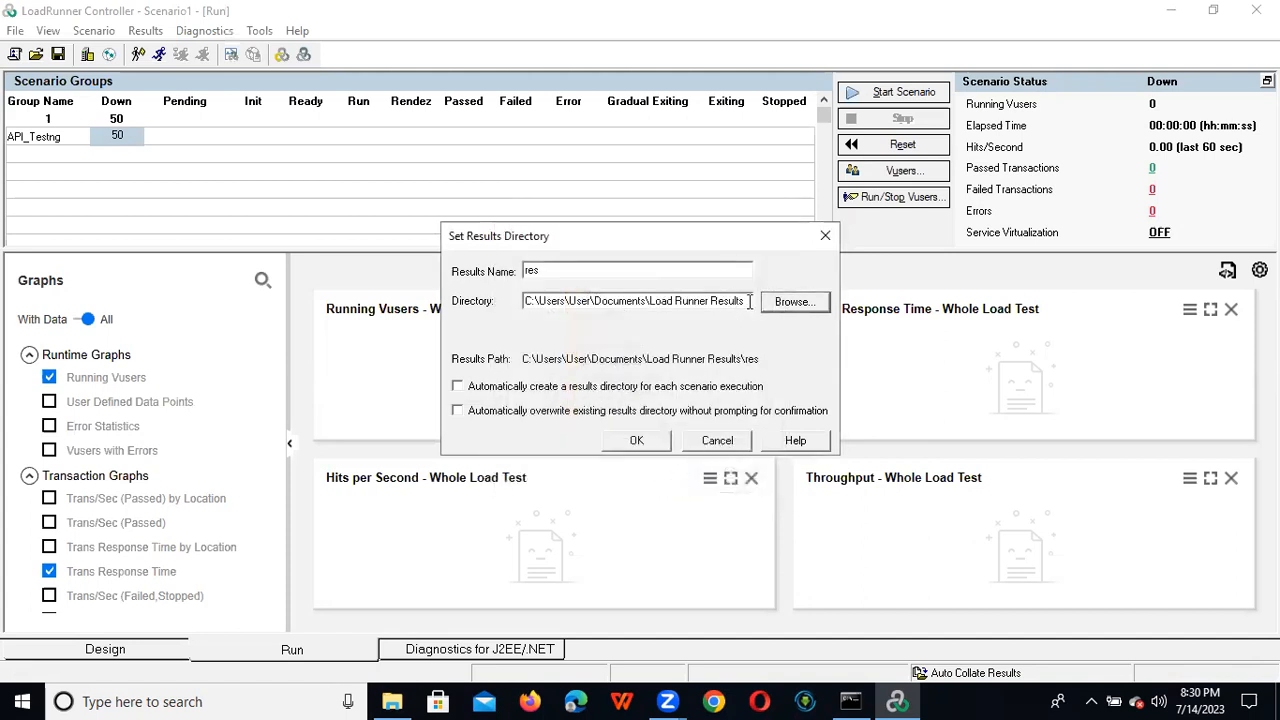
Step: Name the results API_Testing and accept the results directory settings
{"action": "double_click", "coordinate": [522, 270]}
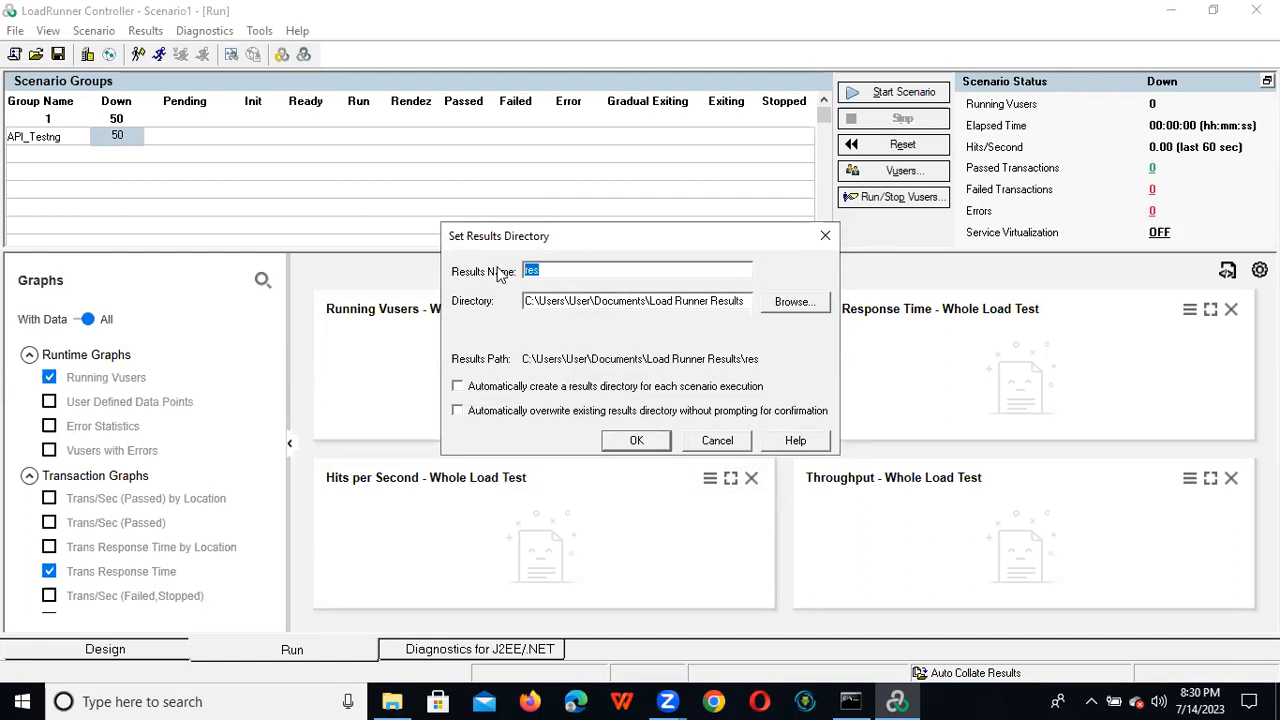
{"action": "type", "text": "API_Testing"}
{"action": "left_click", "coordinate": [637, 441]}
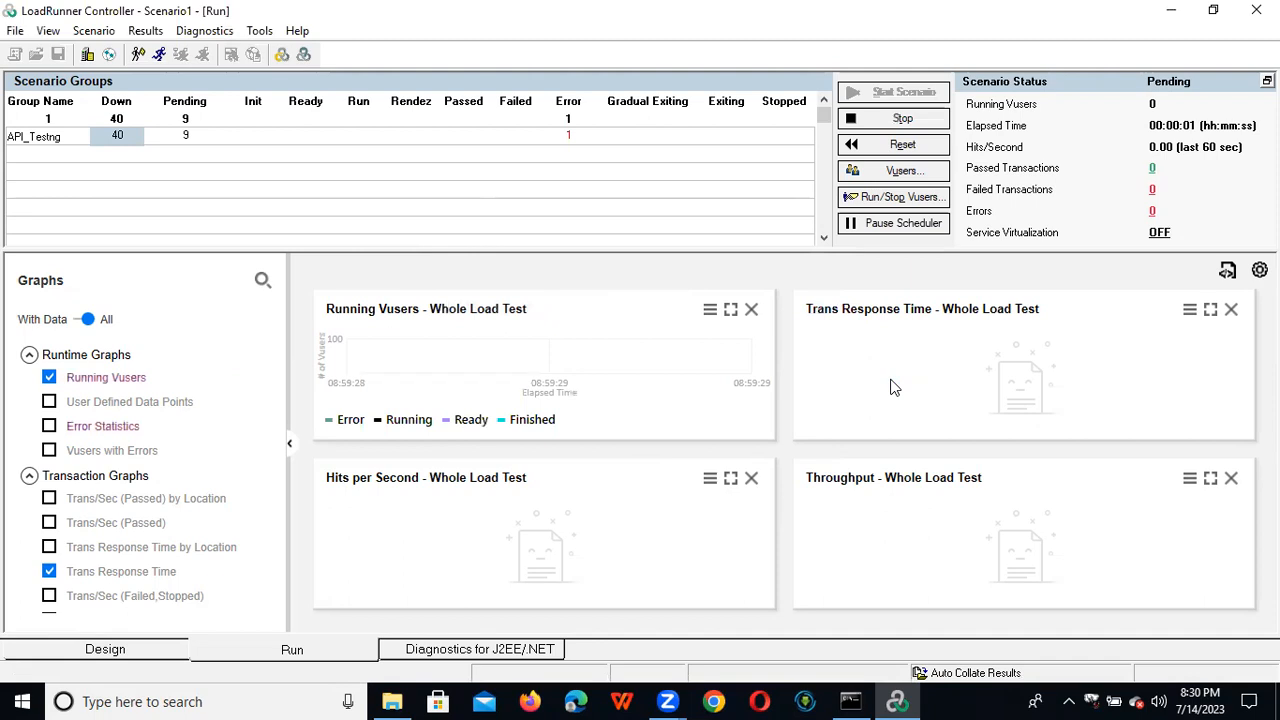
Step: Run the API_Testng Vusers that are in the Error state again
{"action": "left_click", "coordinate": [568, 135]}
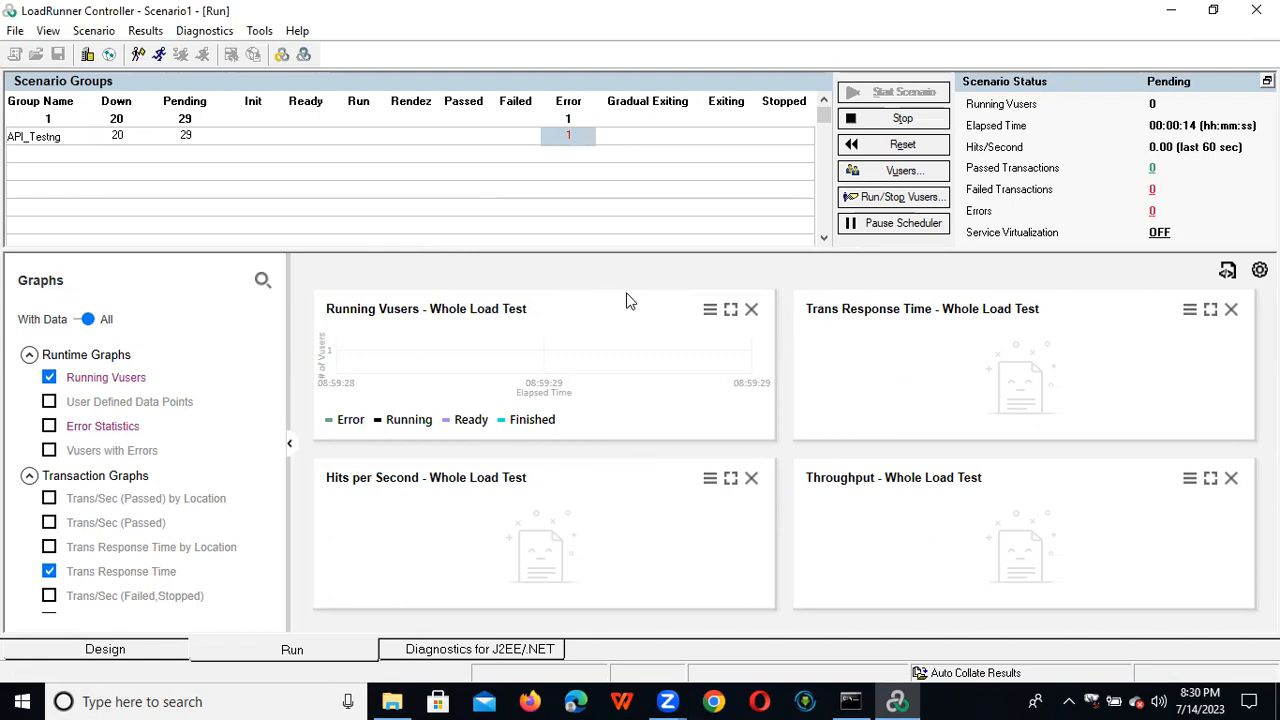
{"action": "right_click", "coordinate": [564, 133]}
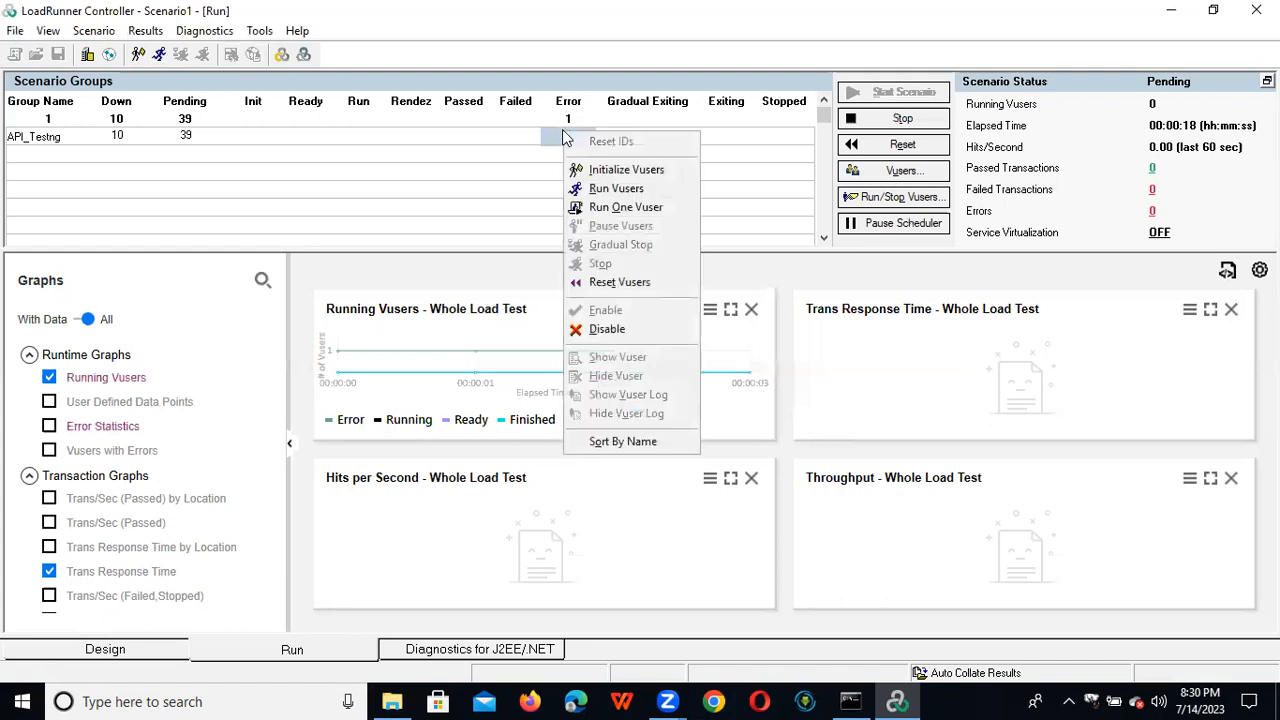
{"action": "left_click", "coordinate": [650, 187]}
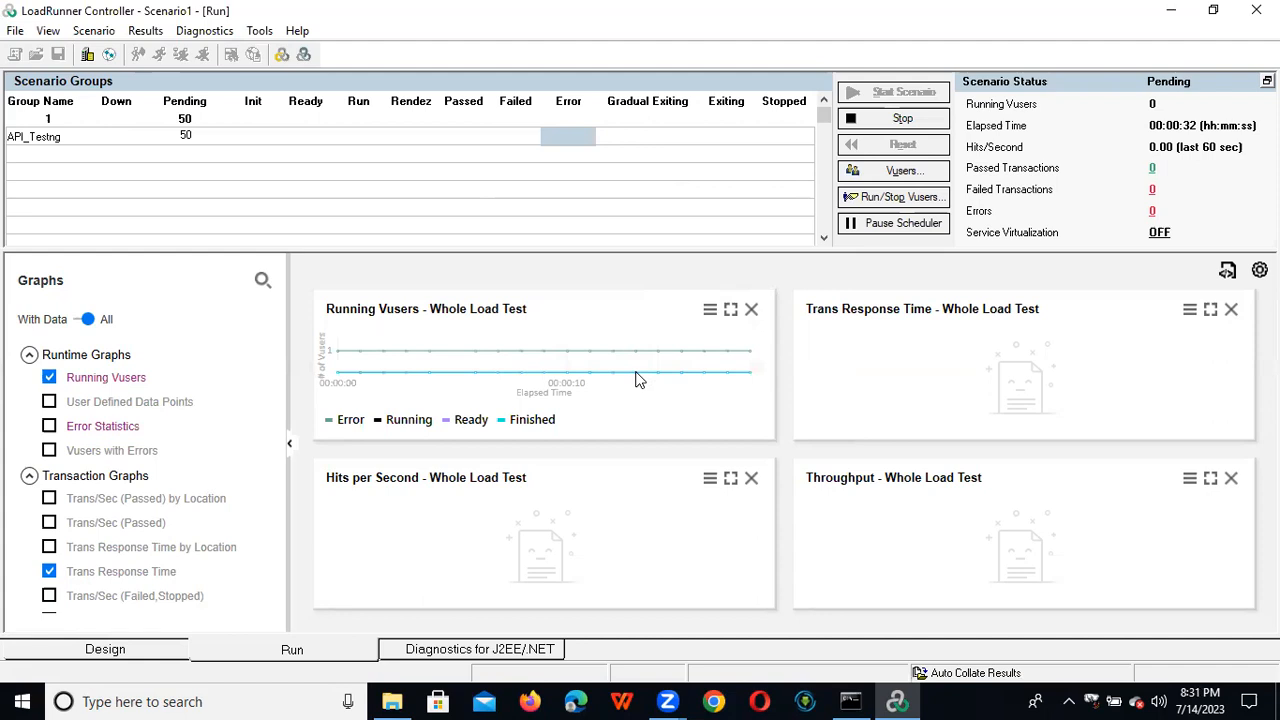
Step: Enlarge the Running Vusers graph and examine its Running series and the group's pending Vusers
{"action": "double_click", "coordinate": [523, 349]}
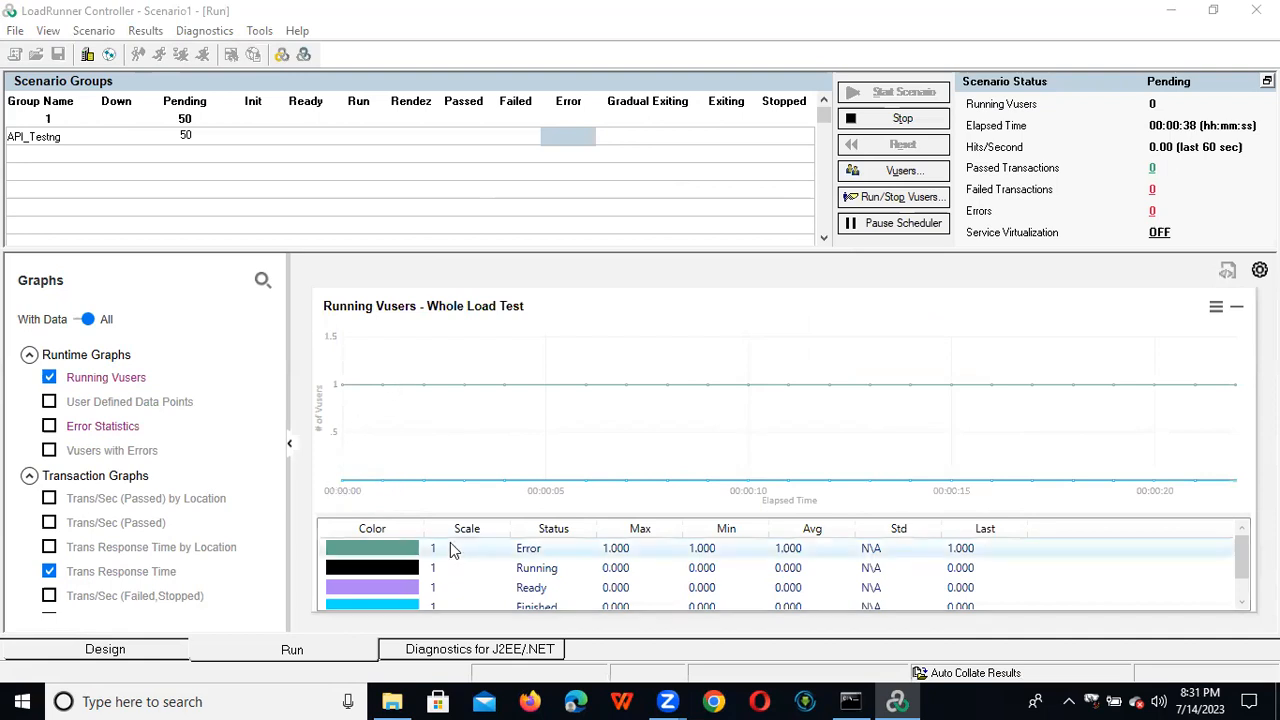
{"action": "left_click", "coordinate": [543, 571]}
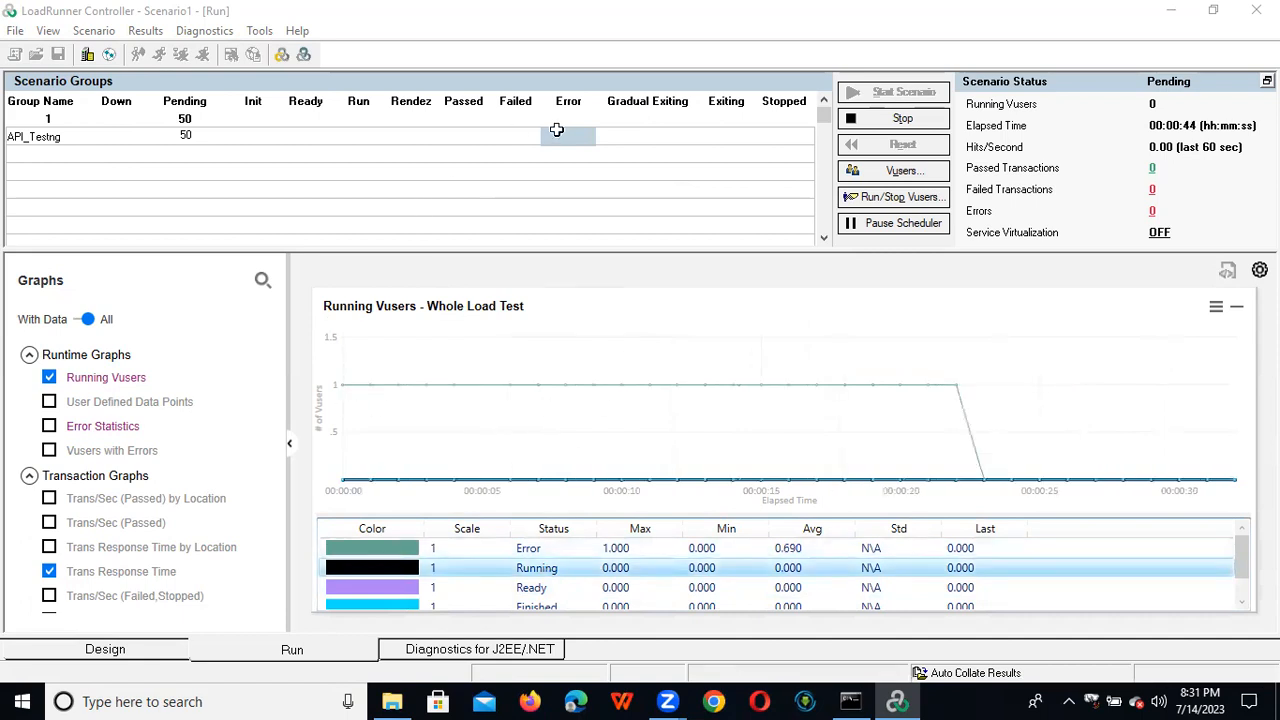
{"action": "left_click", "coordinate": [337, 139]}
{"action": "left_click", "coordinate": [181, 135]}
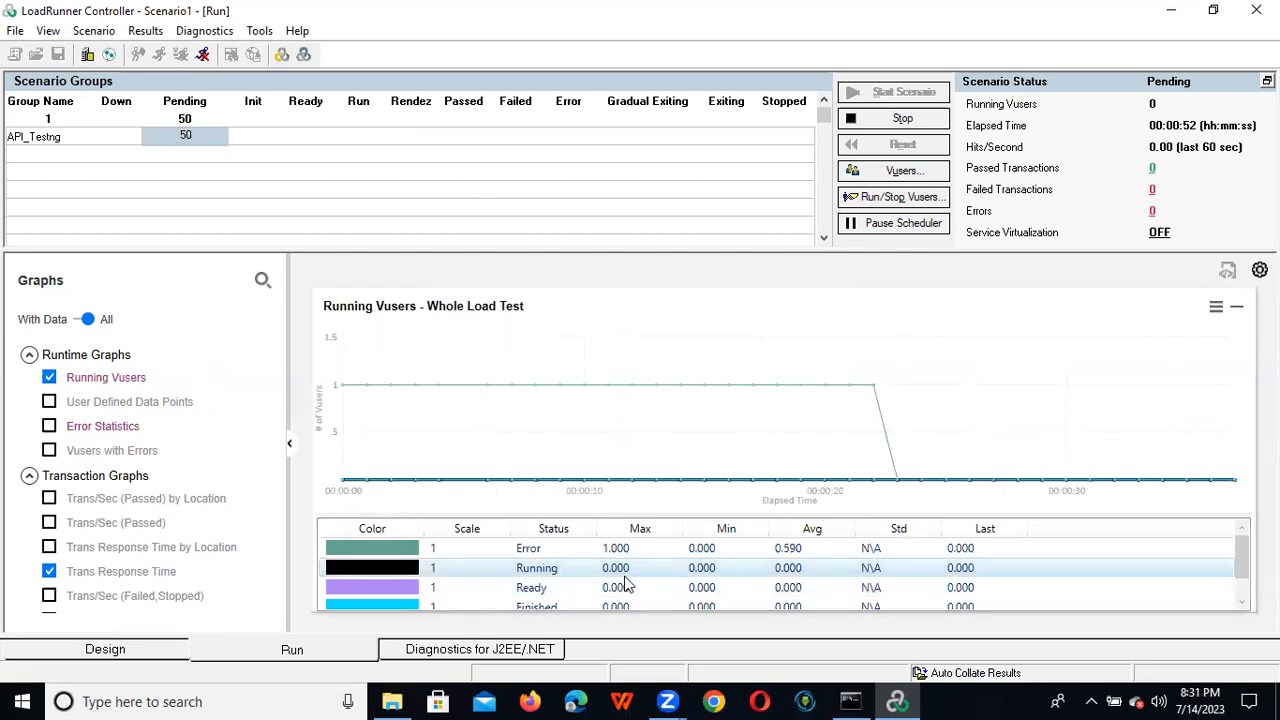
Step: Search Windows for "perfo", open Performance Monitor and dismiss the warning about its counters
{"action": "left_click", "coordinate": [210, 701]}
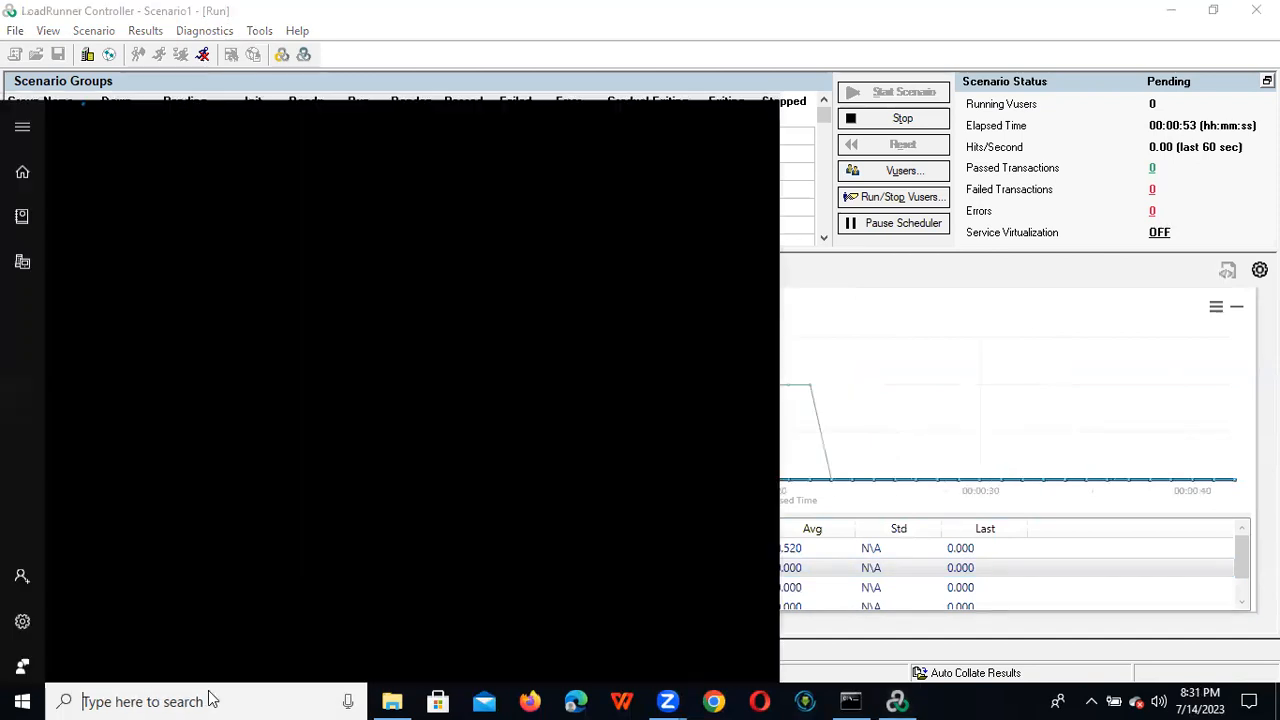
{"action": "type", "text": "perfo"}
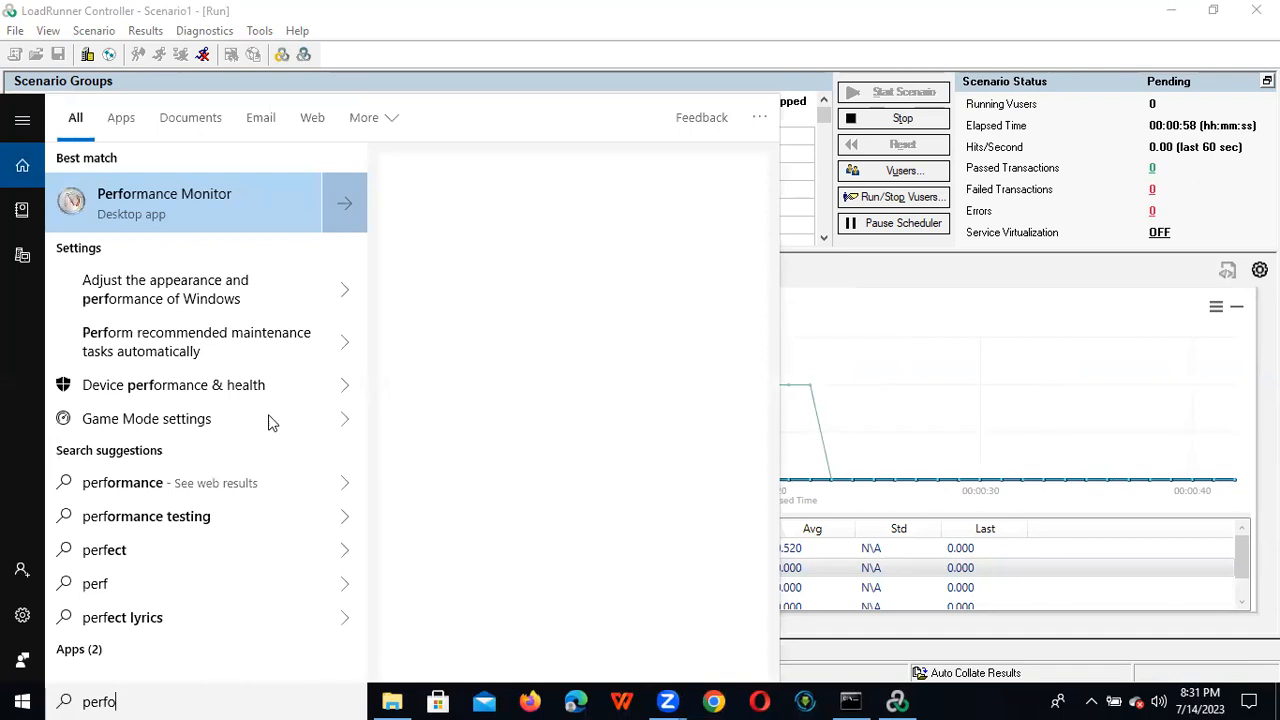
{"action": "left_click", "coordinate": [442, 360]}
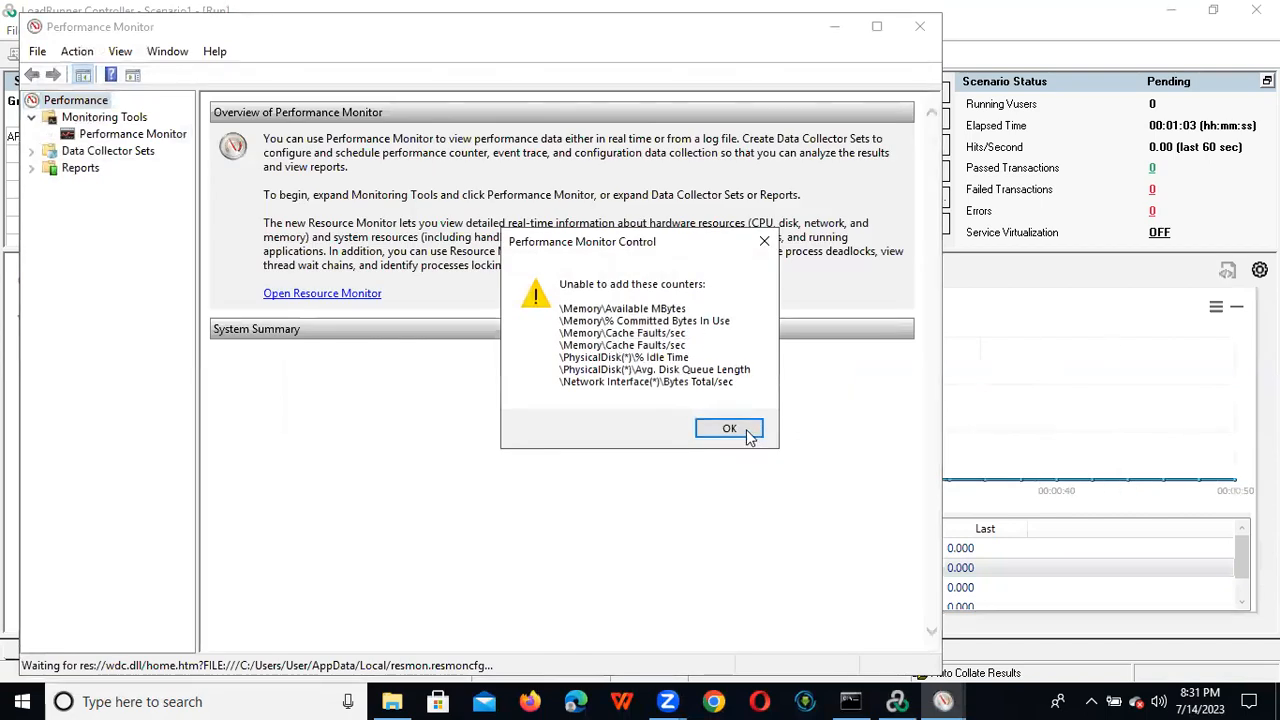
{"action": "left_click", "coordinate": [729, 428]}
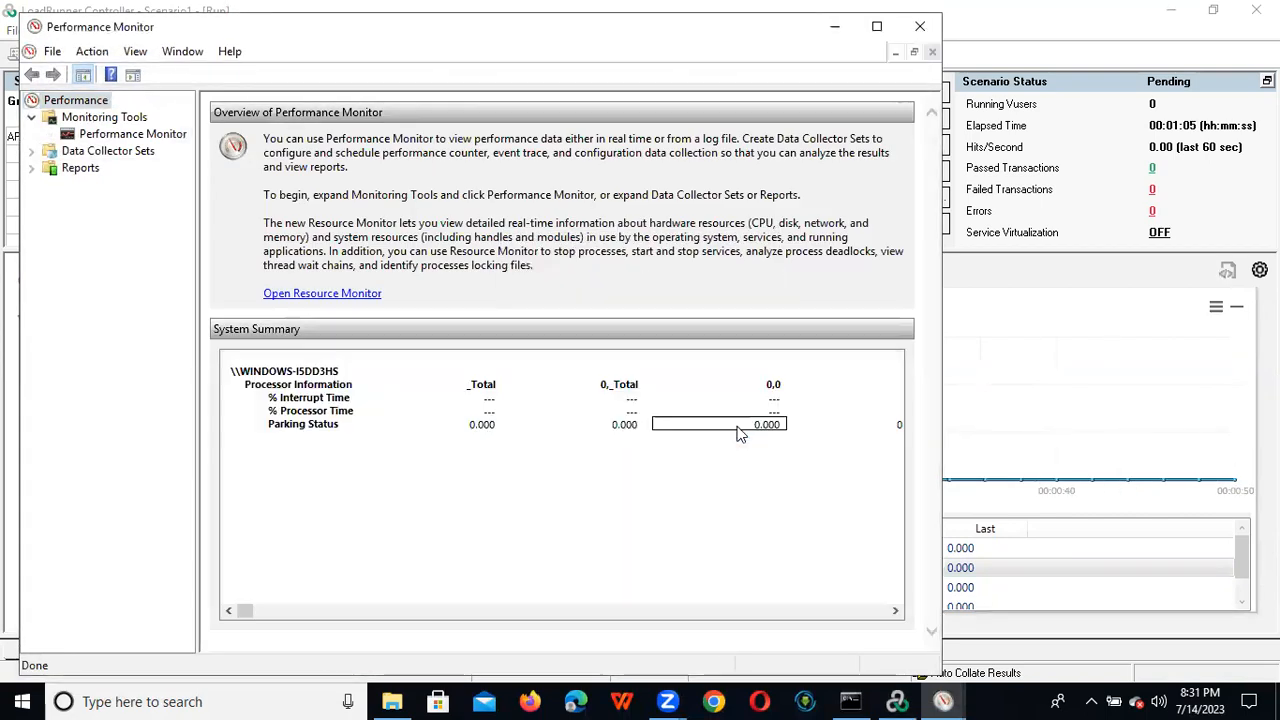
Step: Start the user-defined data collector set aBaseline_13072023
{"action": "left_click", "coordinate": [31, 151]}
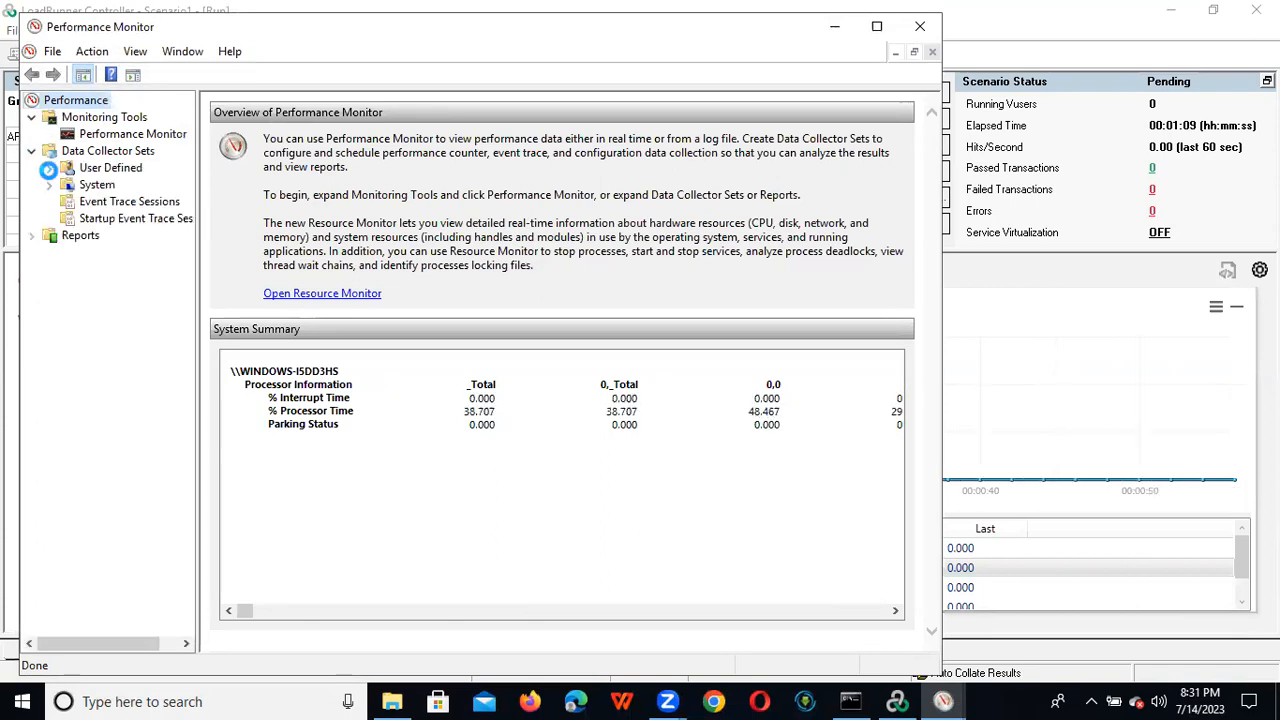
{"action": "left_click", "coordinate": [49, 168]}
{"action": "left_click", "coordinate": [138, 190]}
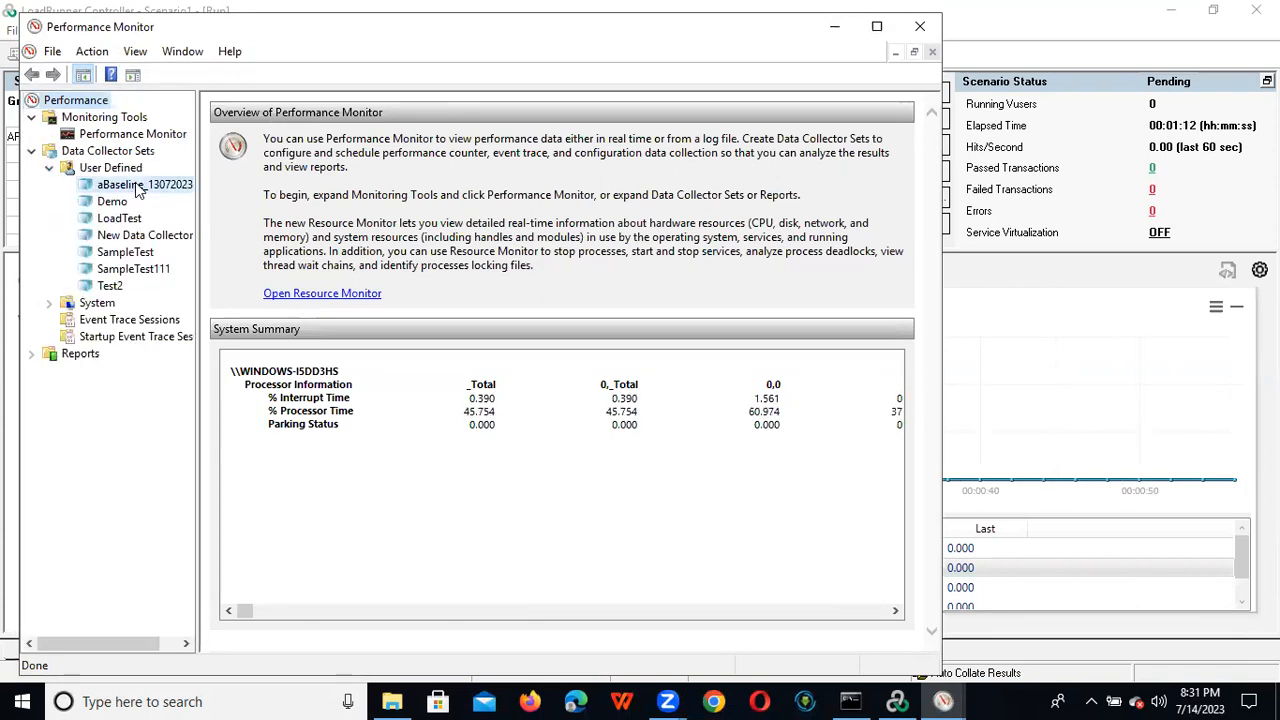
{"action": "right_click", "coordinate": [137, 186]}
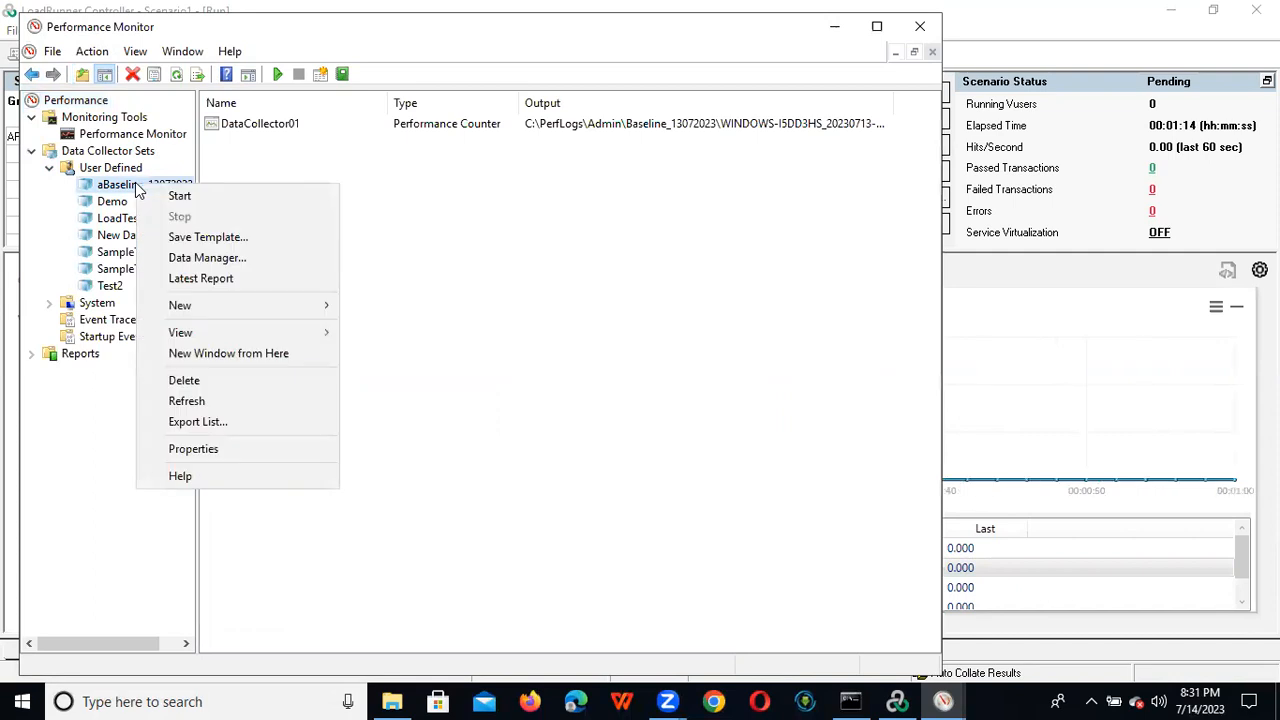
{"action": "left_click", "coordinate": [197, 198]}
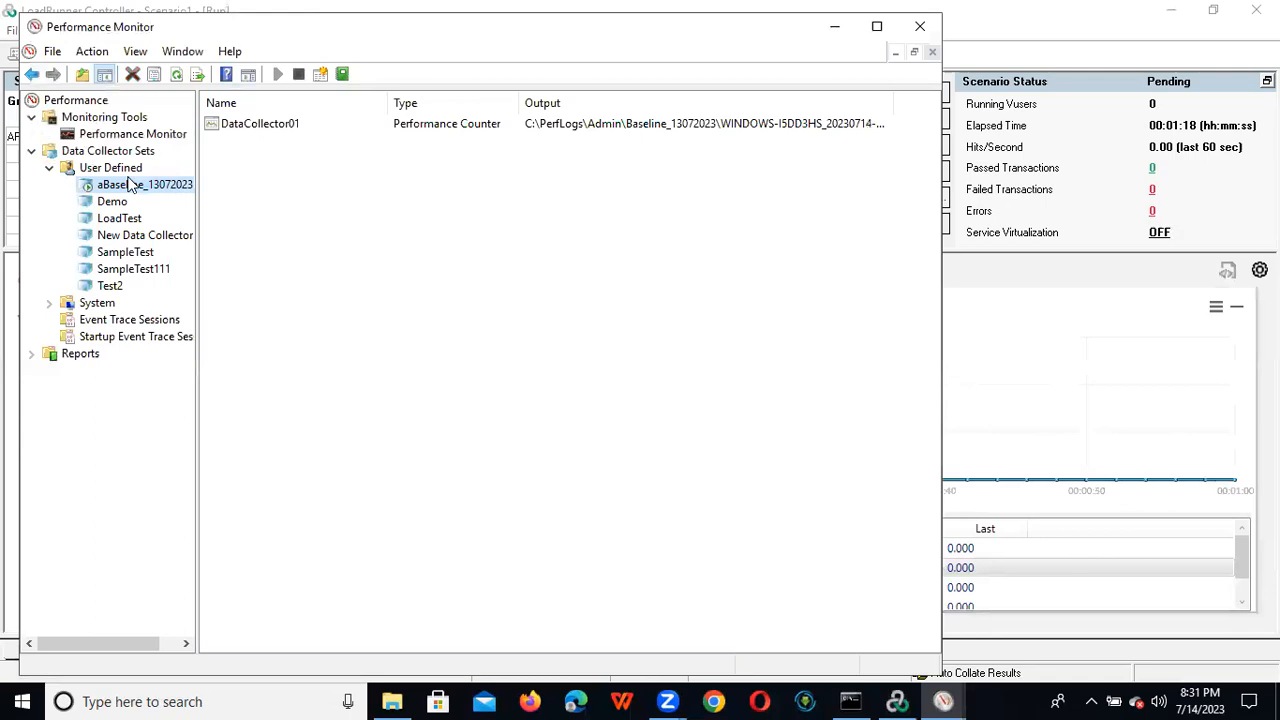
Step: View the older and the newest report of the aBaseline_13072023 collector set, and minimize that monitoring window
{"action": "left_click", "coordinate": [33, 355]}
{"action": "left_click", "coordinate": [49, 371]}
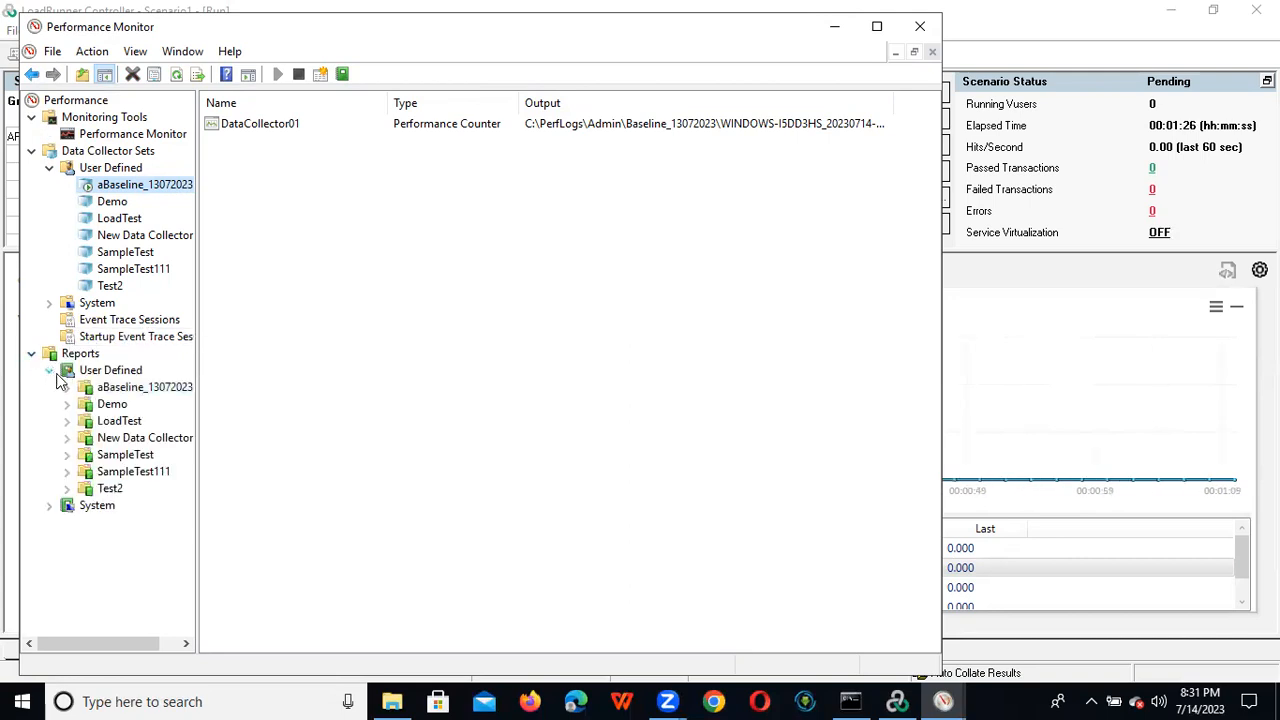
{"action": "left_click", "coordinate": [130, 388]}
{"action": "left_click", "coordinate": [66, 388]}
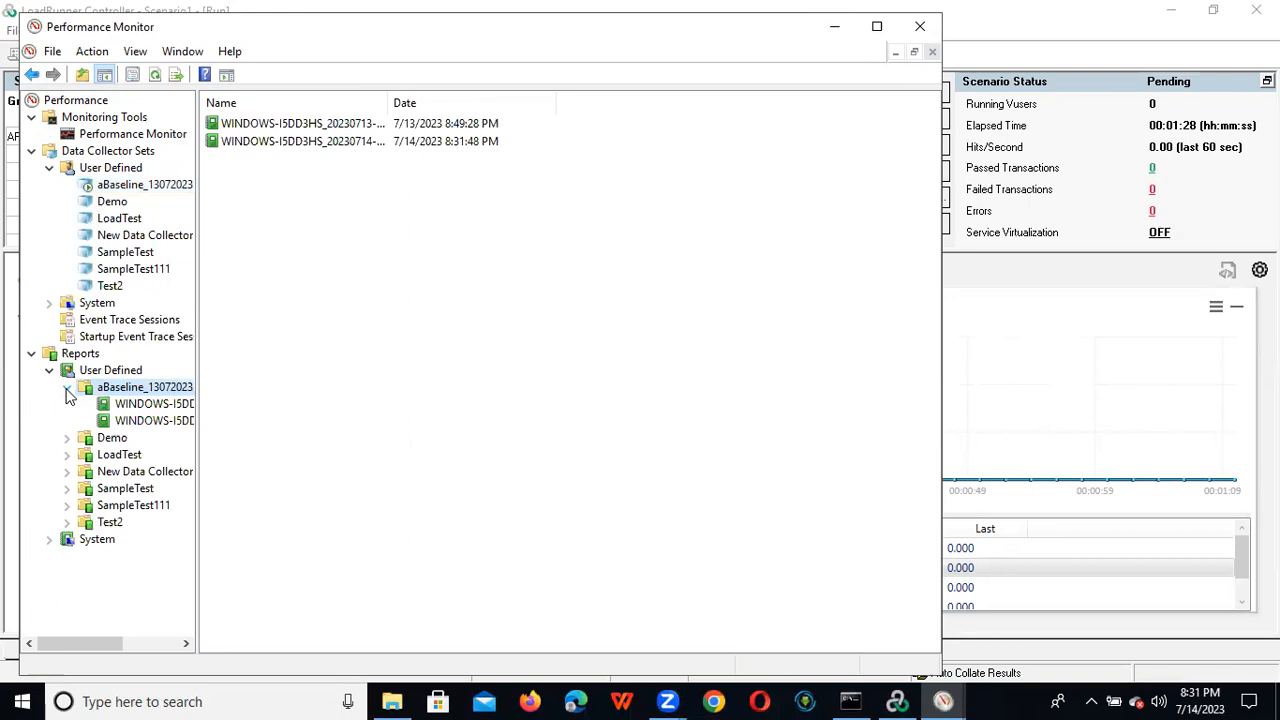
{"action": "left_click", "coordinate": [126, 403]}
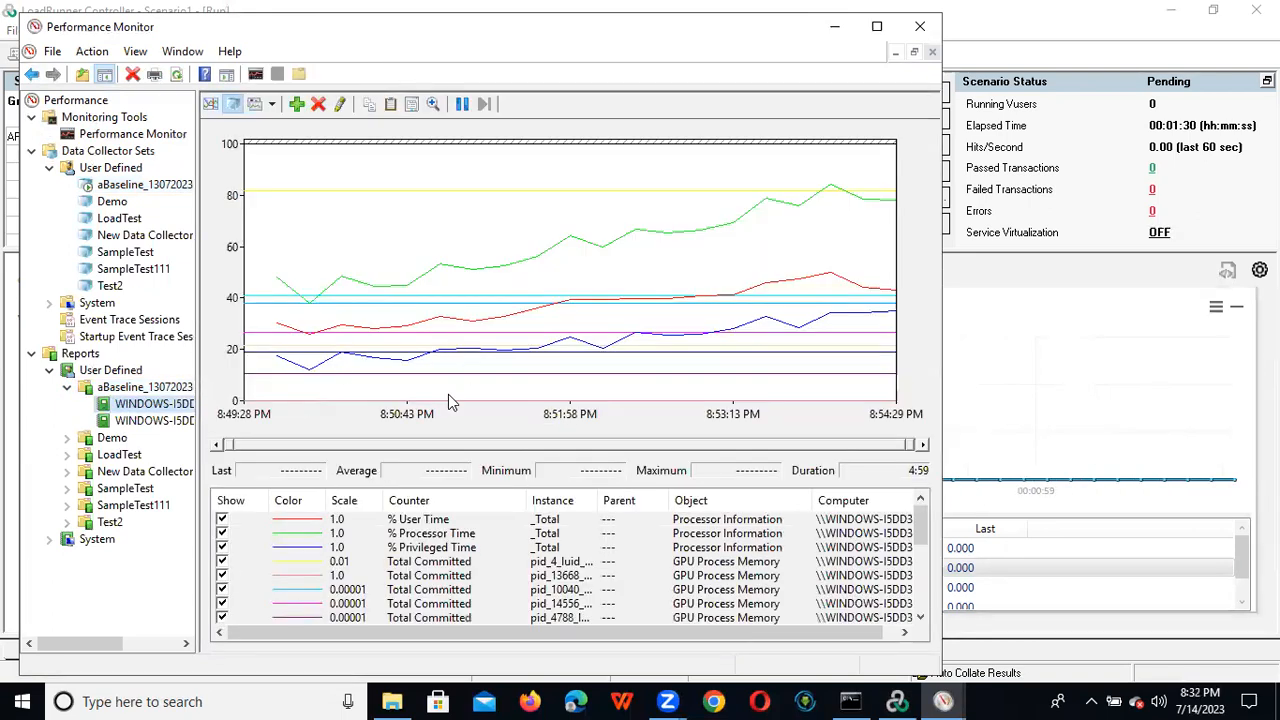
{"action": "left_click", "coordinate": [140, 420]}
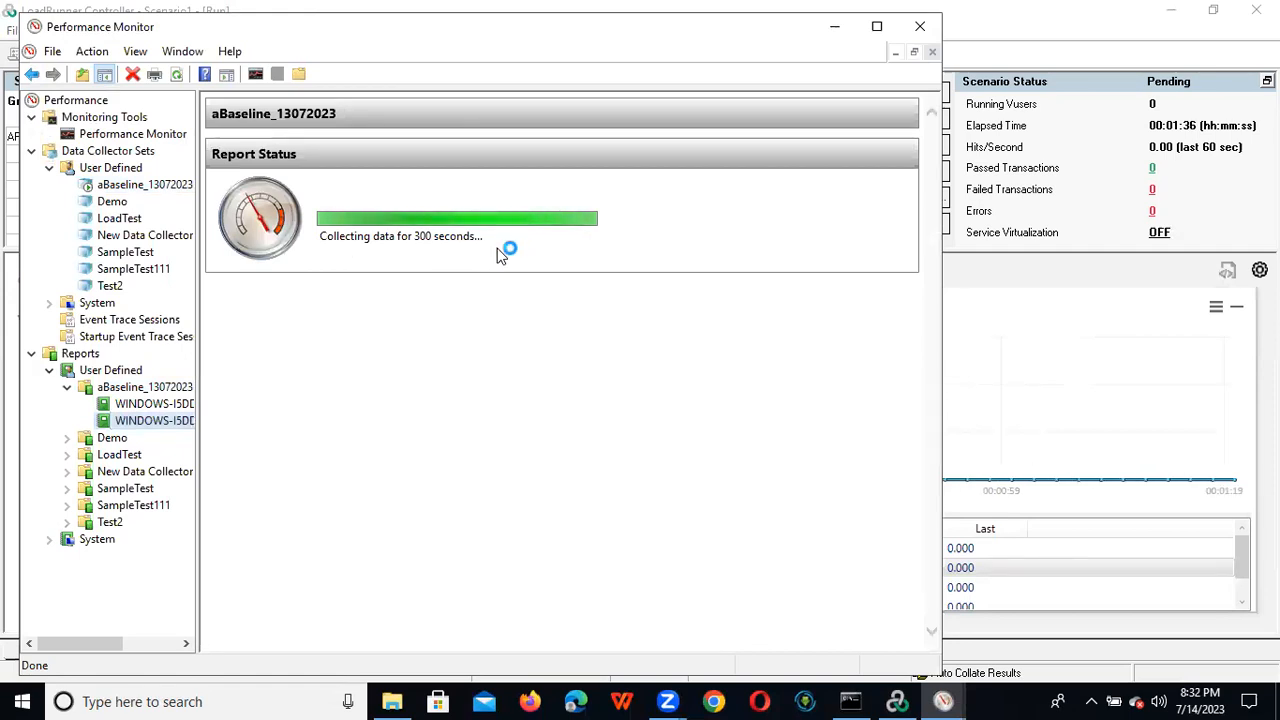
{"action": "left_click", "coordinate": [837, 33]}
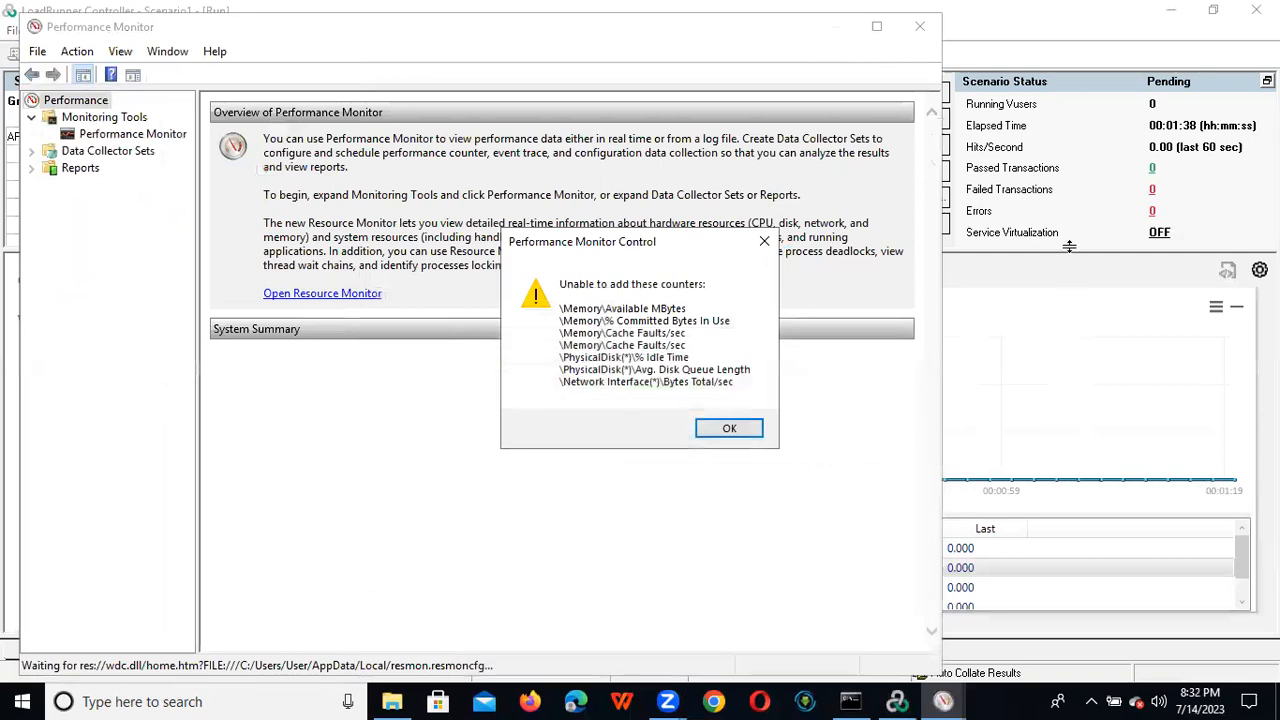
Step: Dismiss the counter warning in the second monitoring window, view the live processor time graph and minimize the window
{"action": "left_click", "coordinate": [719, 430]}
{"action": "left_click", "coordinate": [728, 429]}
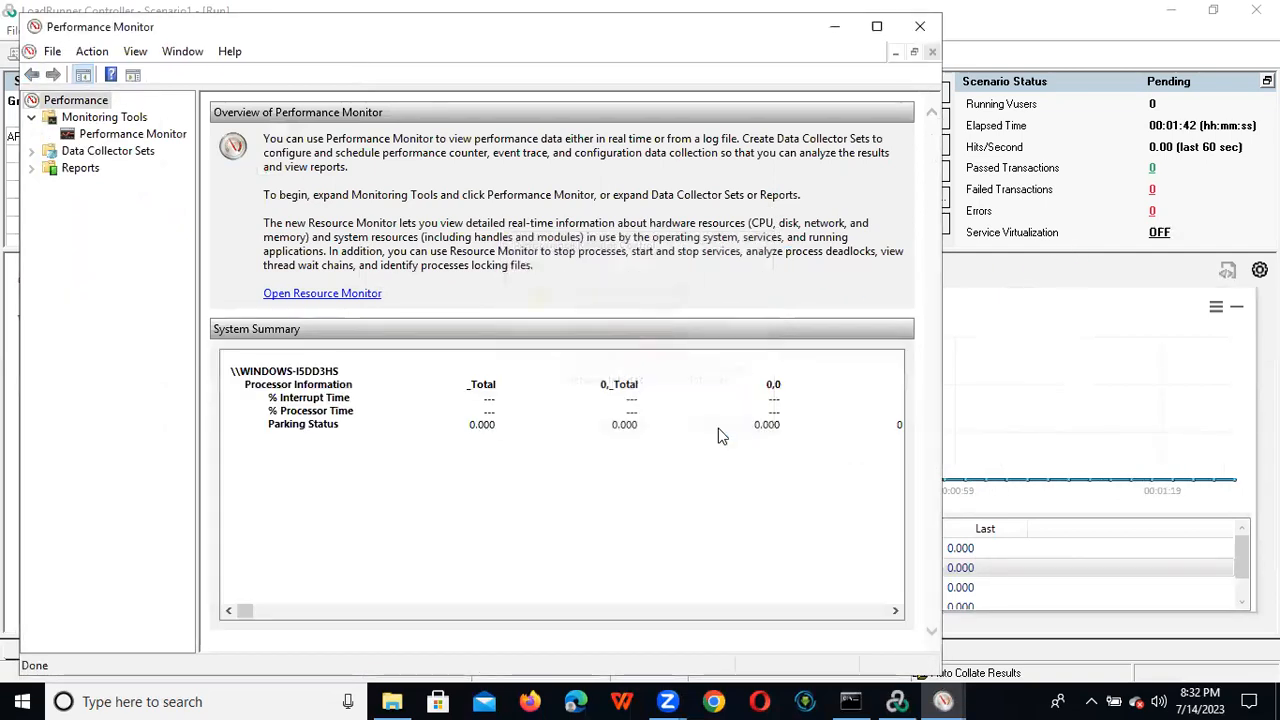
{"action": "left_click", "coordinate": [137, 140]}
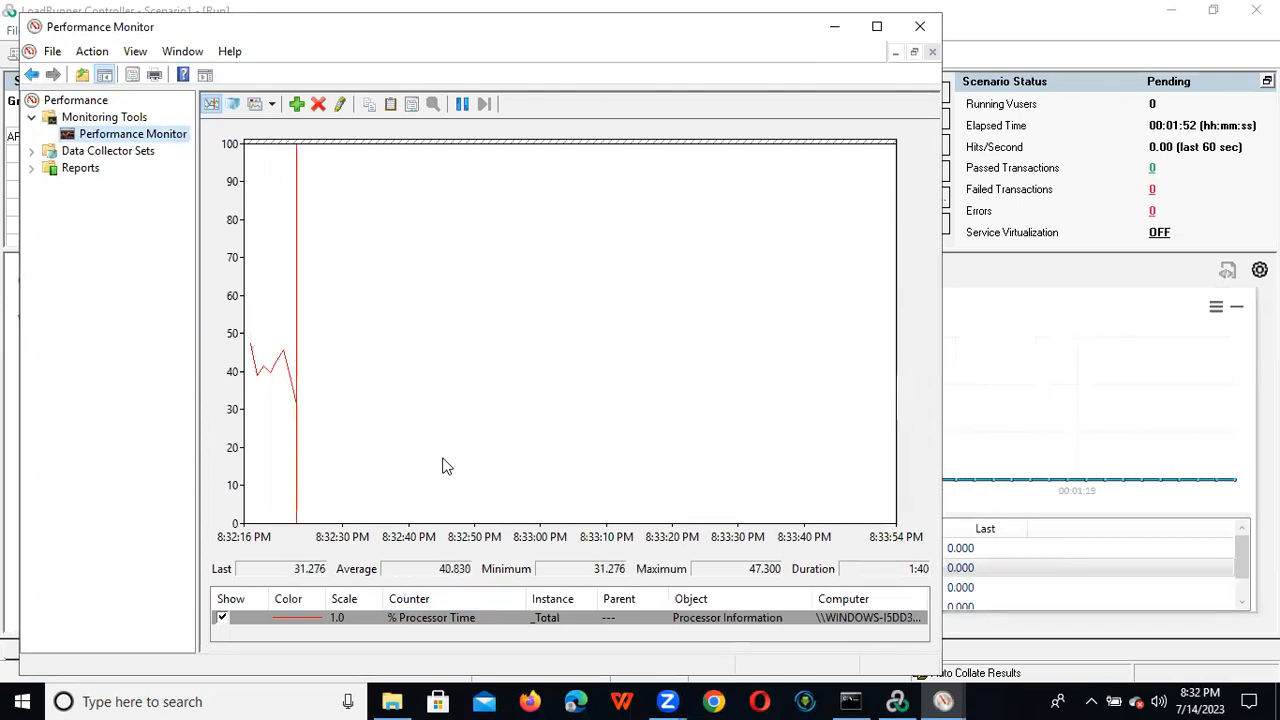
{"action": "left_click", "coordinate": [833, 28]}
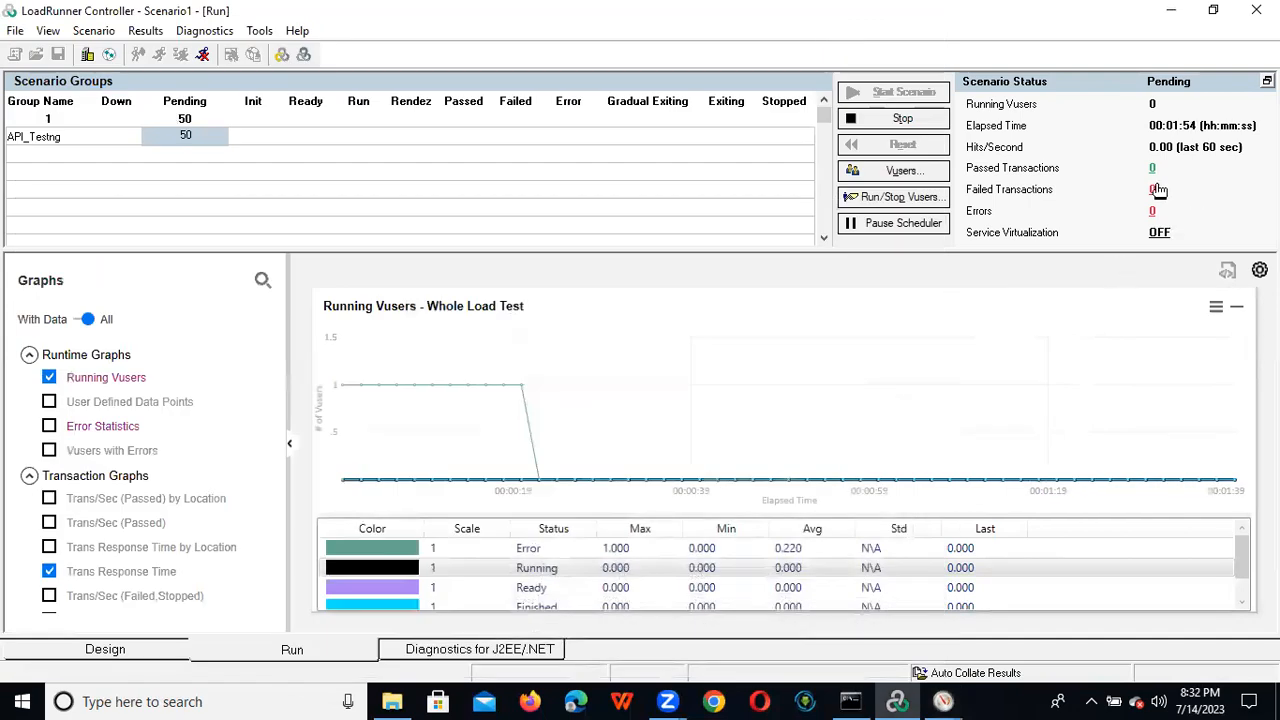
Step: Check the commands available for the pending API_Testng Vusers and the group's load generator in the scenario design
{"action": "right_click", "coordinate": [176, 146]}
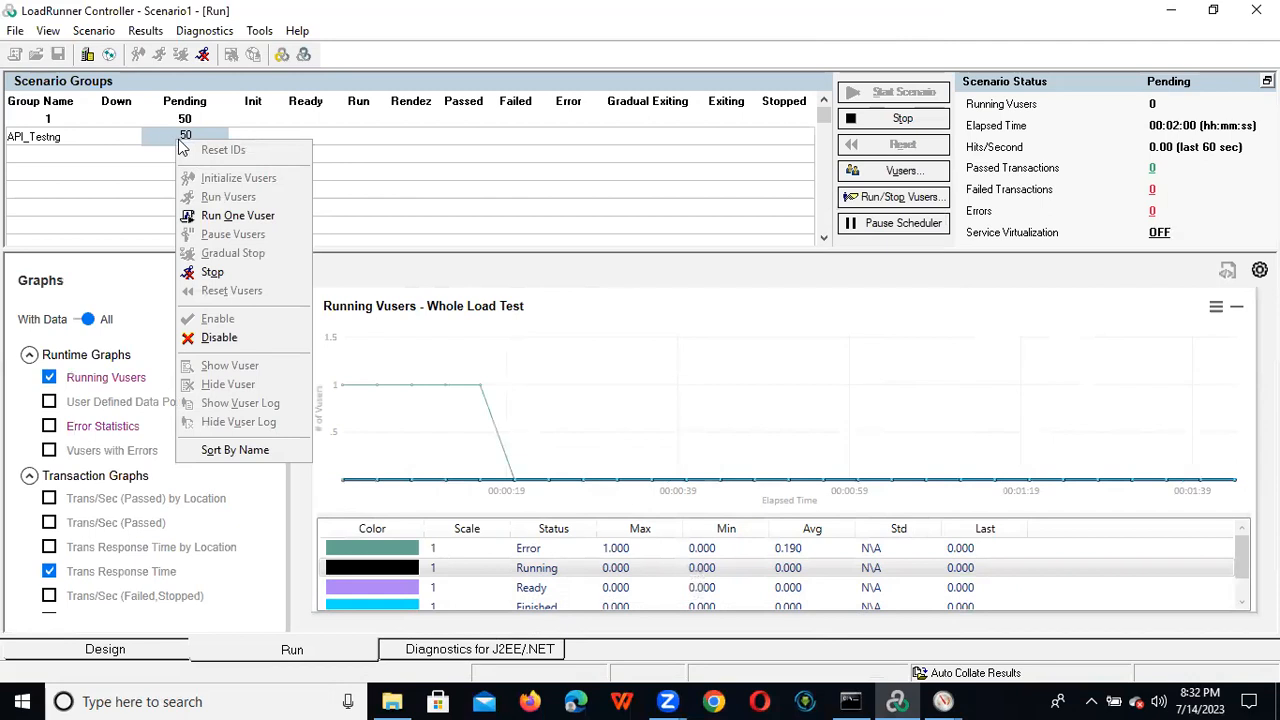
{"action": "left_click", "coordinate": [443, 184]}
{"action": "left_click", "coordinate": [104, 649]}
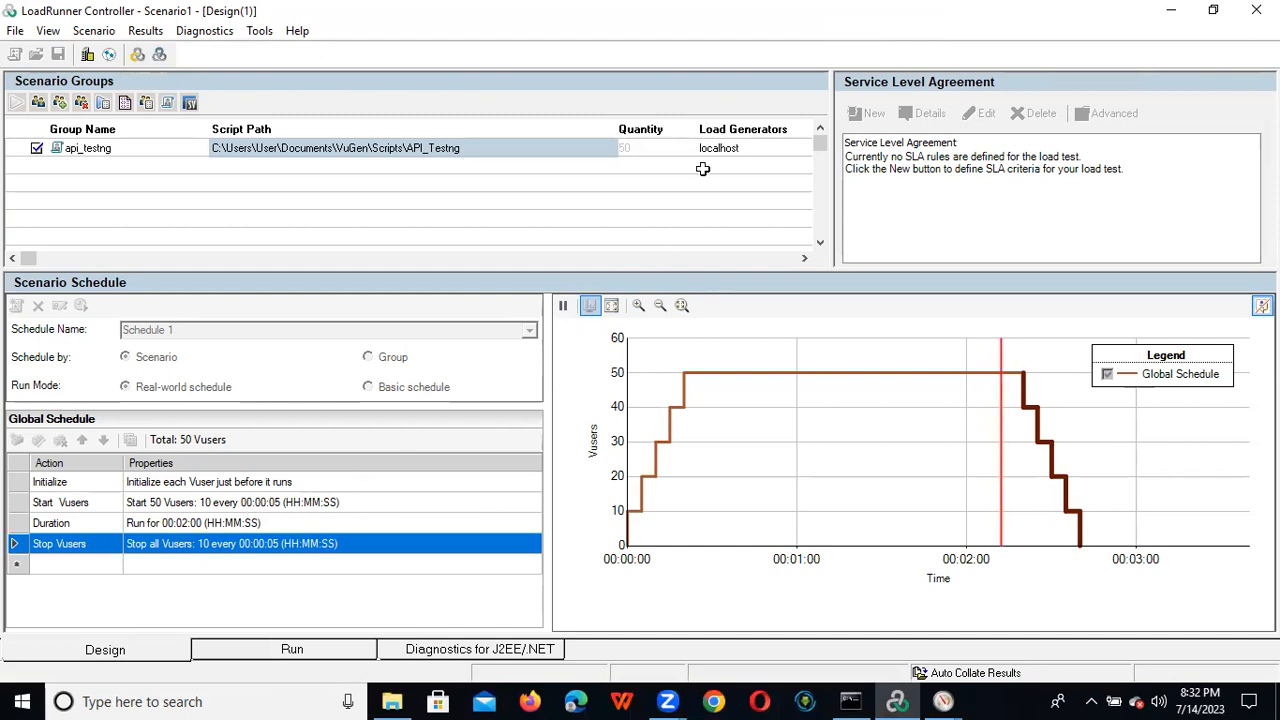
{"action": "left_click", "coordinate": [730, 145]}
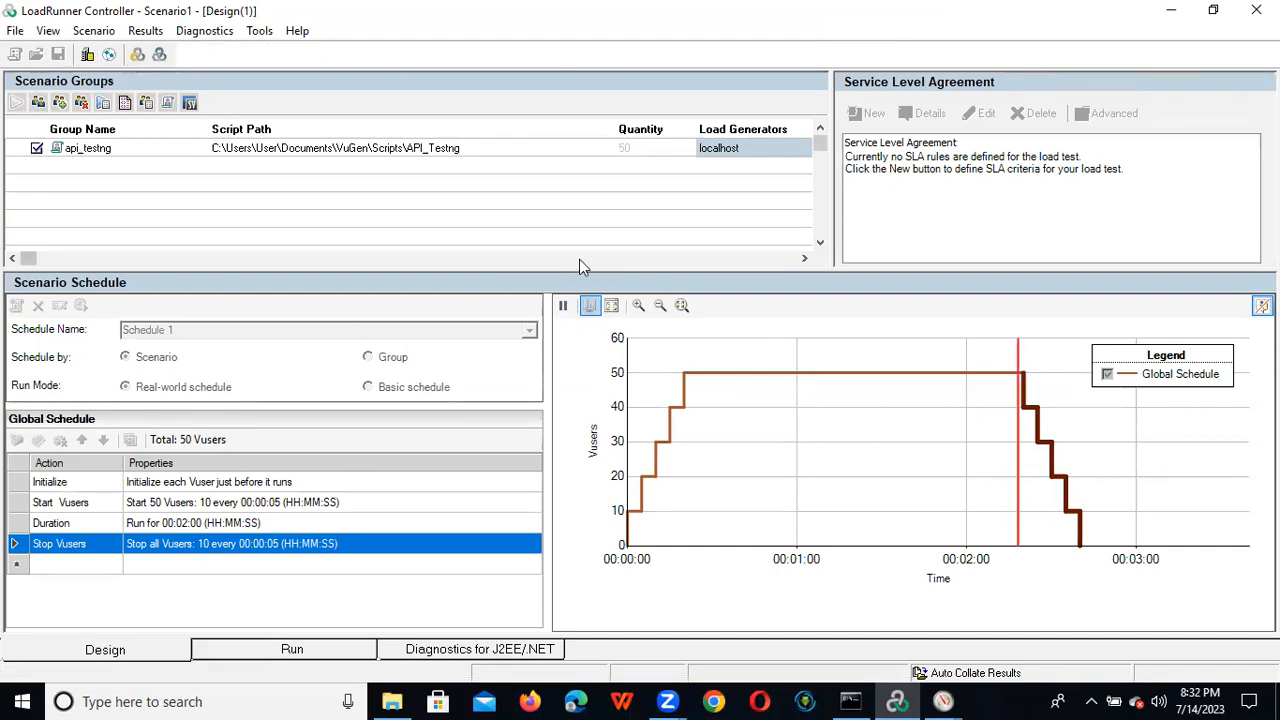
{"action": "left_click", "coordinate": [289, 651]}
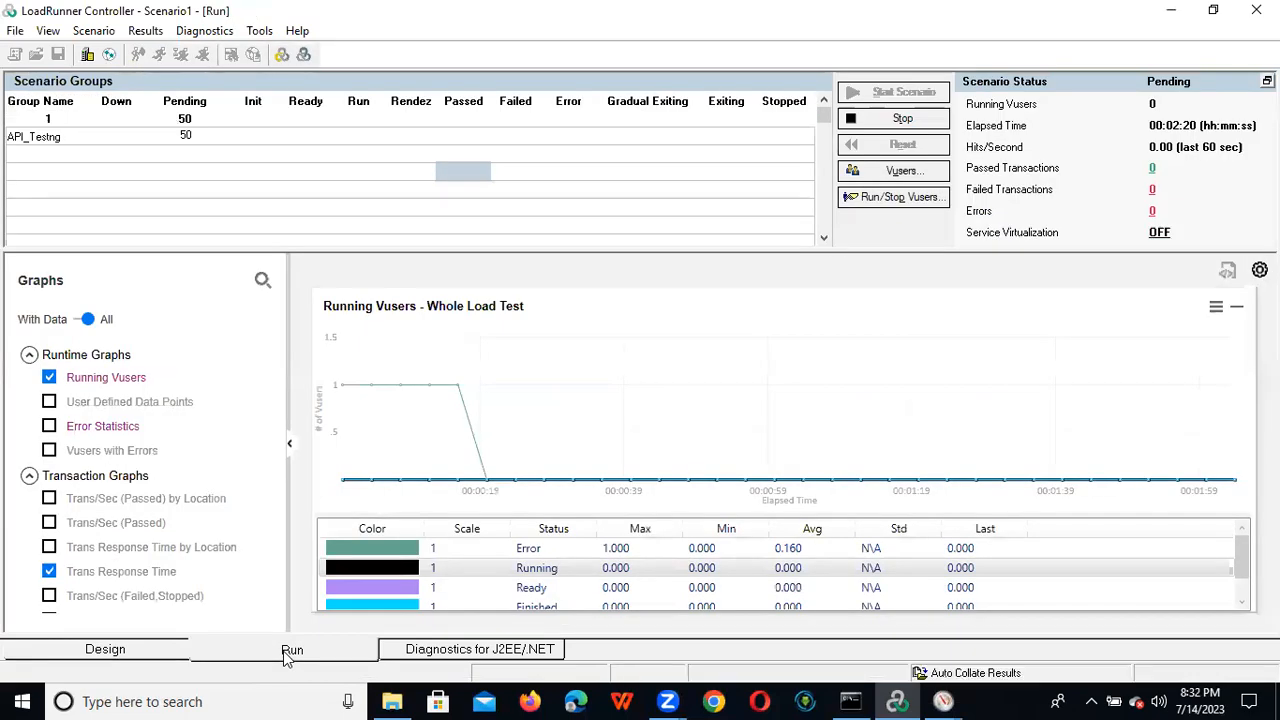
Step: Try to run one Vuser of the pending API_Testng group and recheck the group's available commands
{"action": "right_click", "coordinate": [184, 136]}
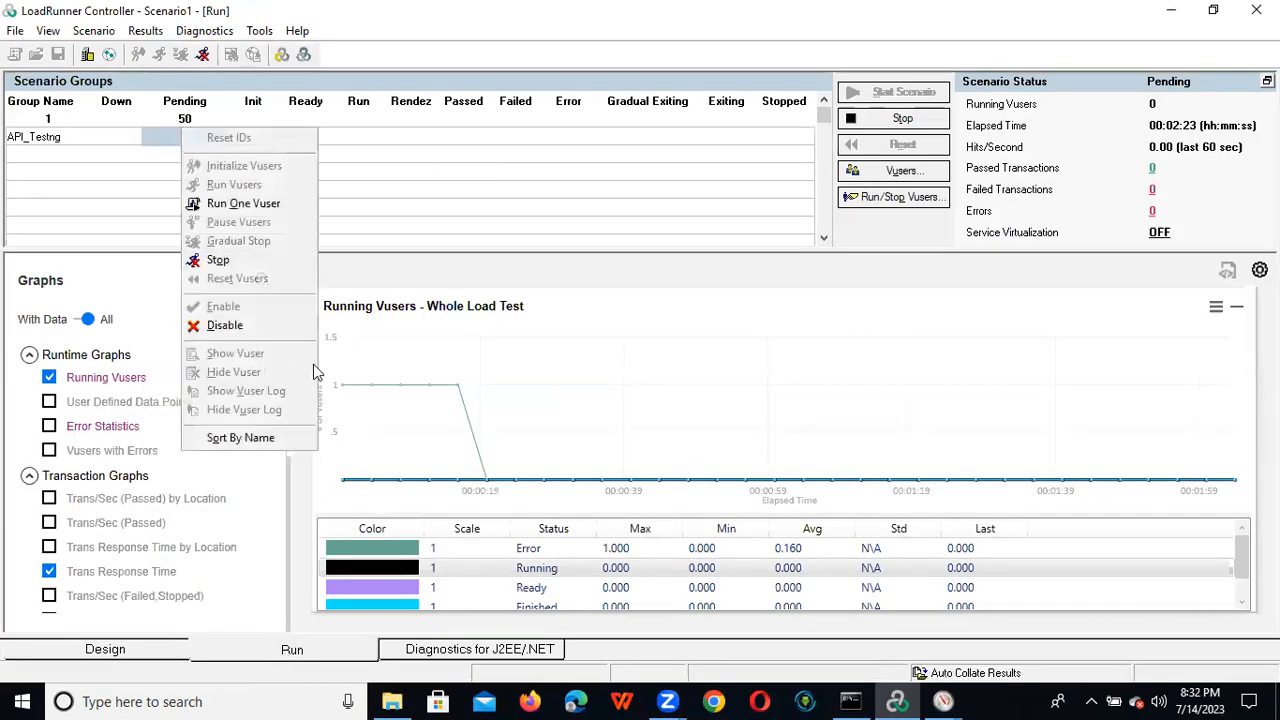
{"action": "left_click", "coordinate": [273, 204]}
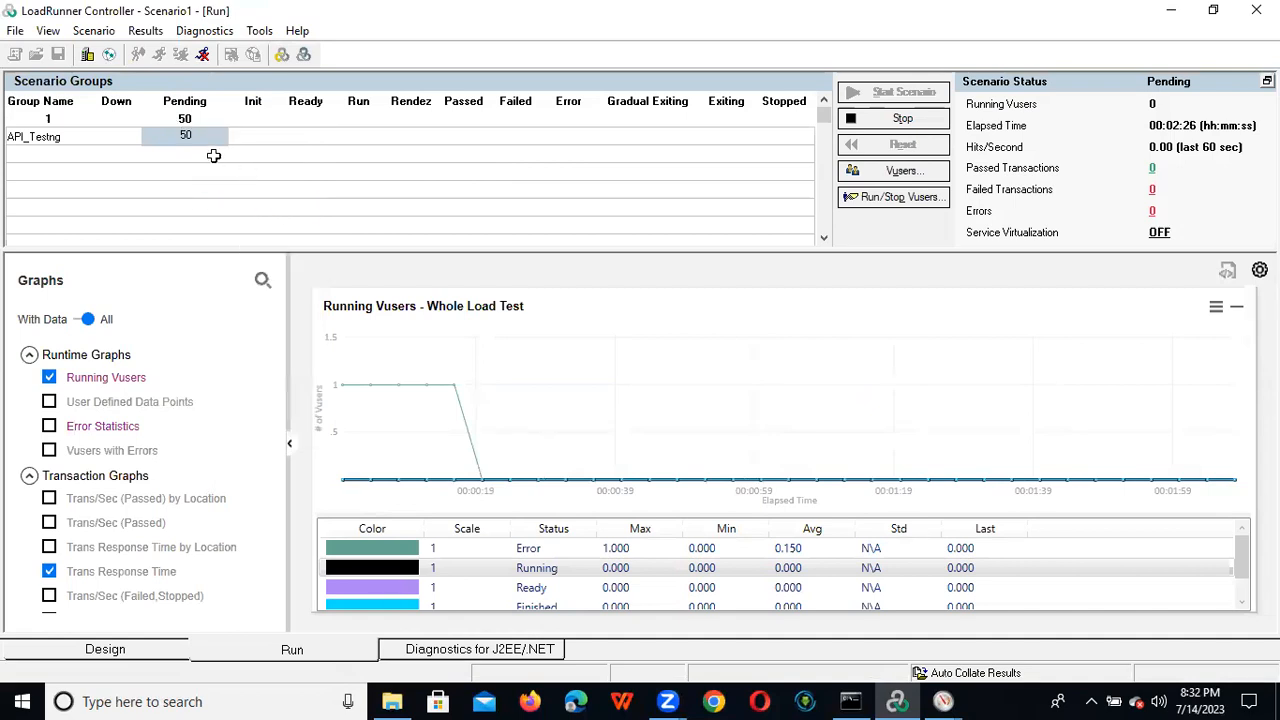
{"action": "right_click", "coordinate": [190, 136]}
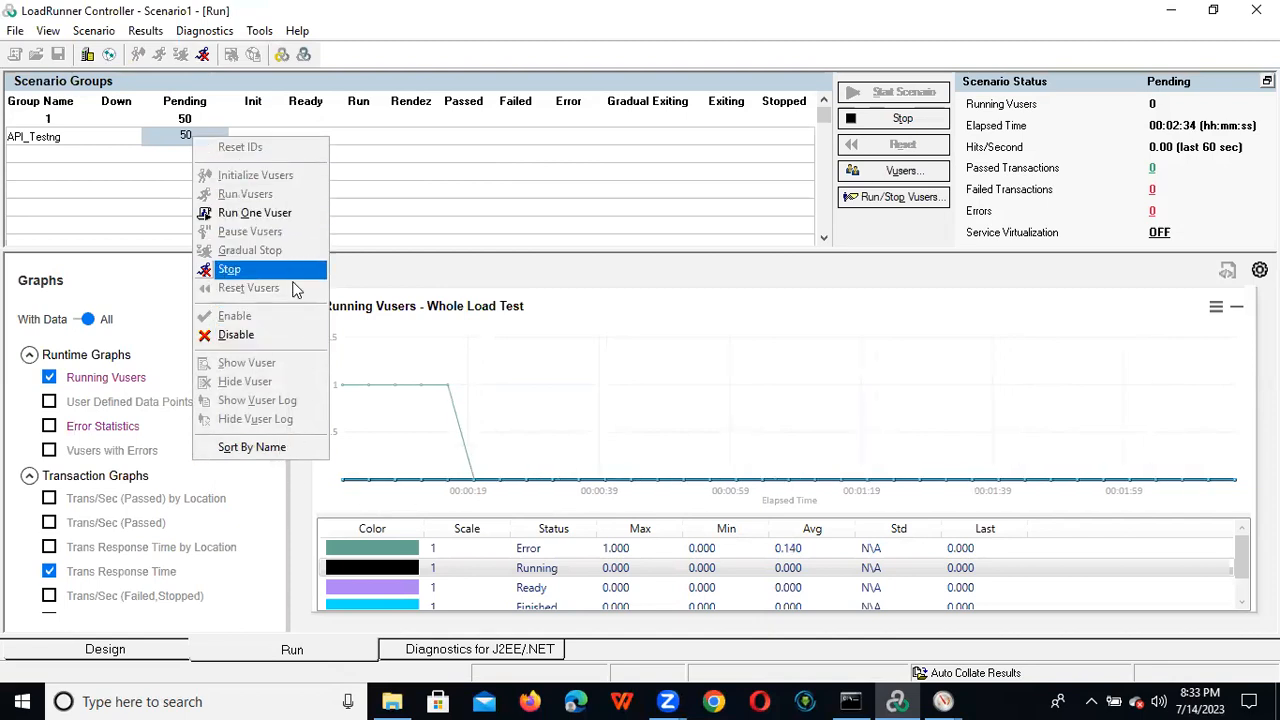
{"action": "left_click", "coordinate": [683, 203]}
Step: Examine the status of every Vuser in the api_testng group's Vuser list and close the list
{"action": "left_click", "coordinate": [899, 171]}
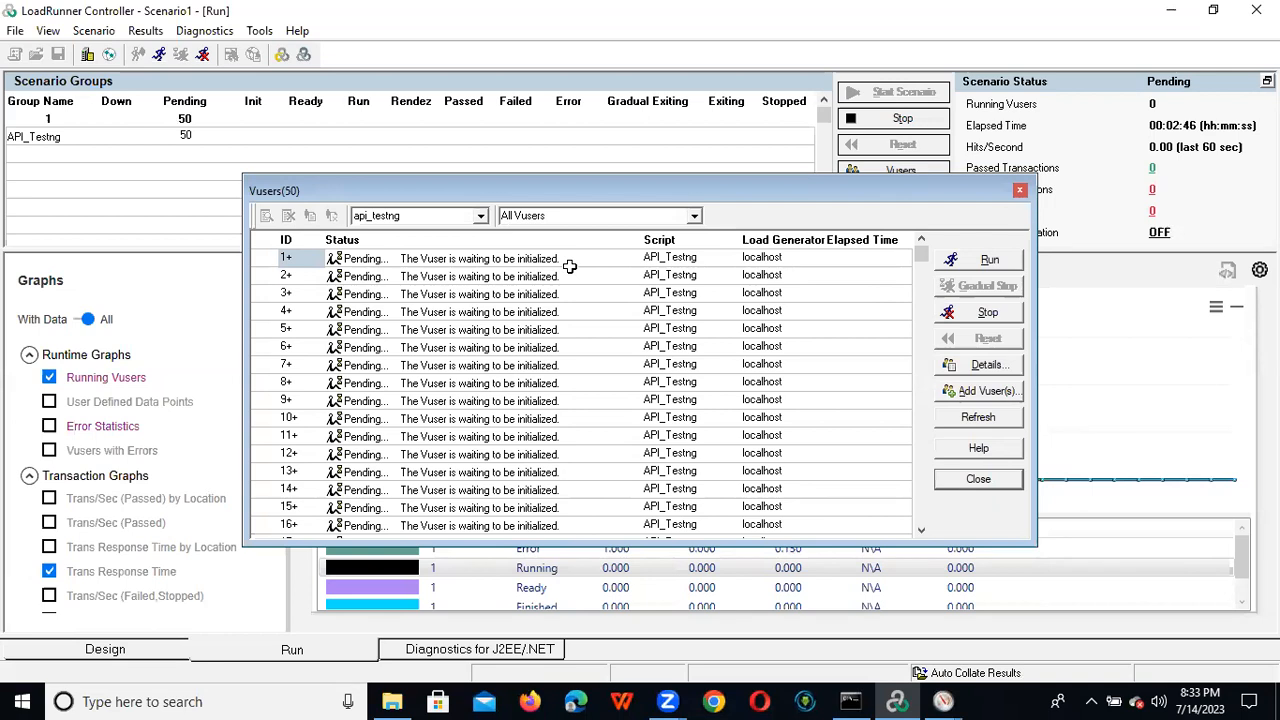
{"action": "left_click_drag", "start_coordinate": [922, 260], "coordinate": [918, 518]}
{"action": "left_click_drag", "start_coordinate": [920, 465], "coordinate": [941, 210]}
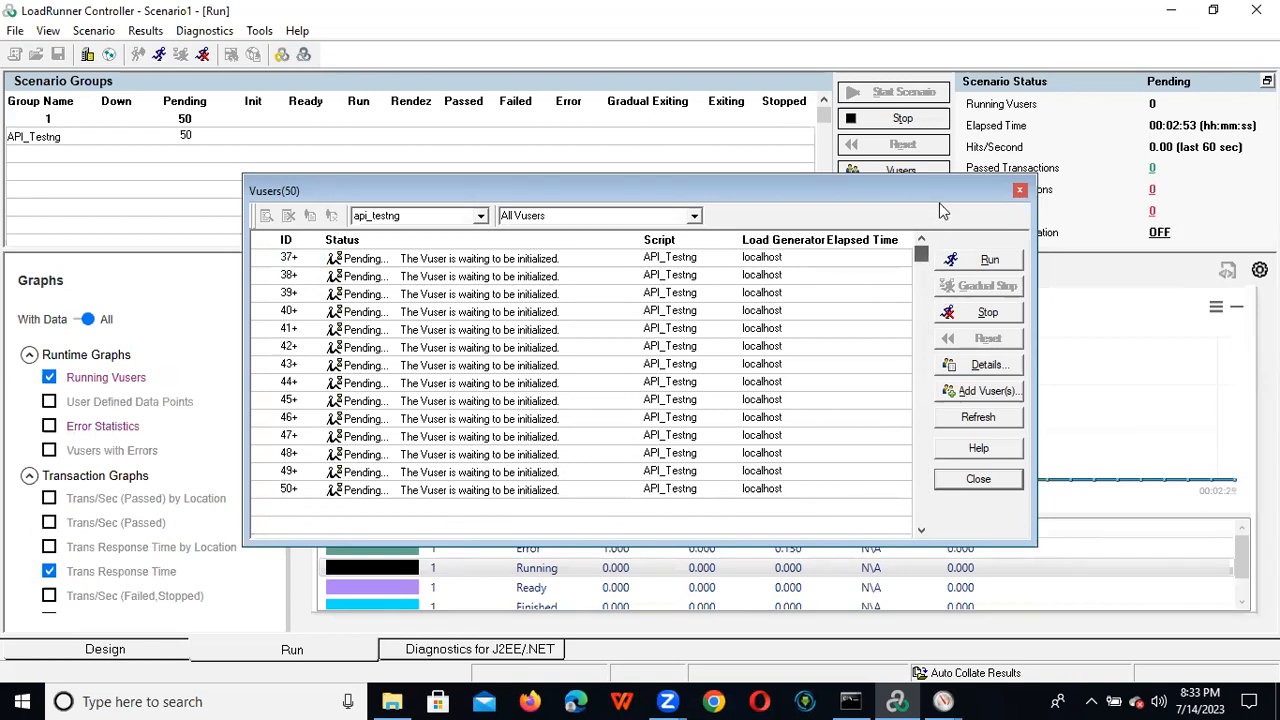
{"action": "left_click", "coordinate": [1019, 190]}
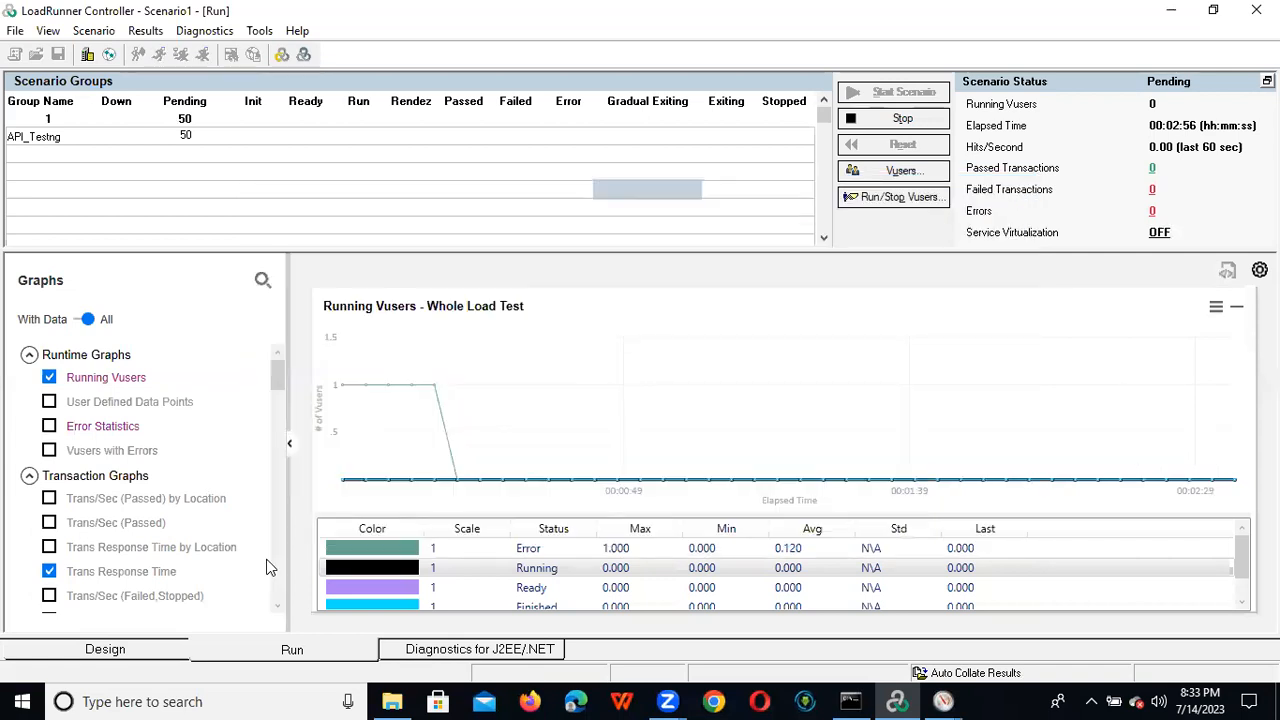
Step: Review the Start Vusers action of the global schedule in the scenario design and accept it as is
{"action": "left_click", "coordinate": [112, 655]}
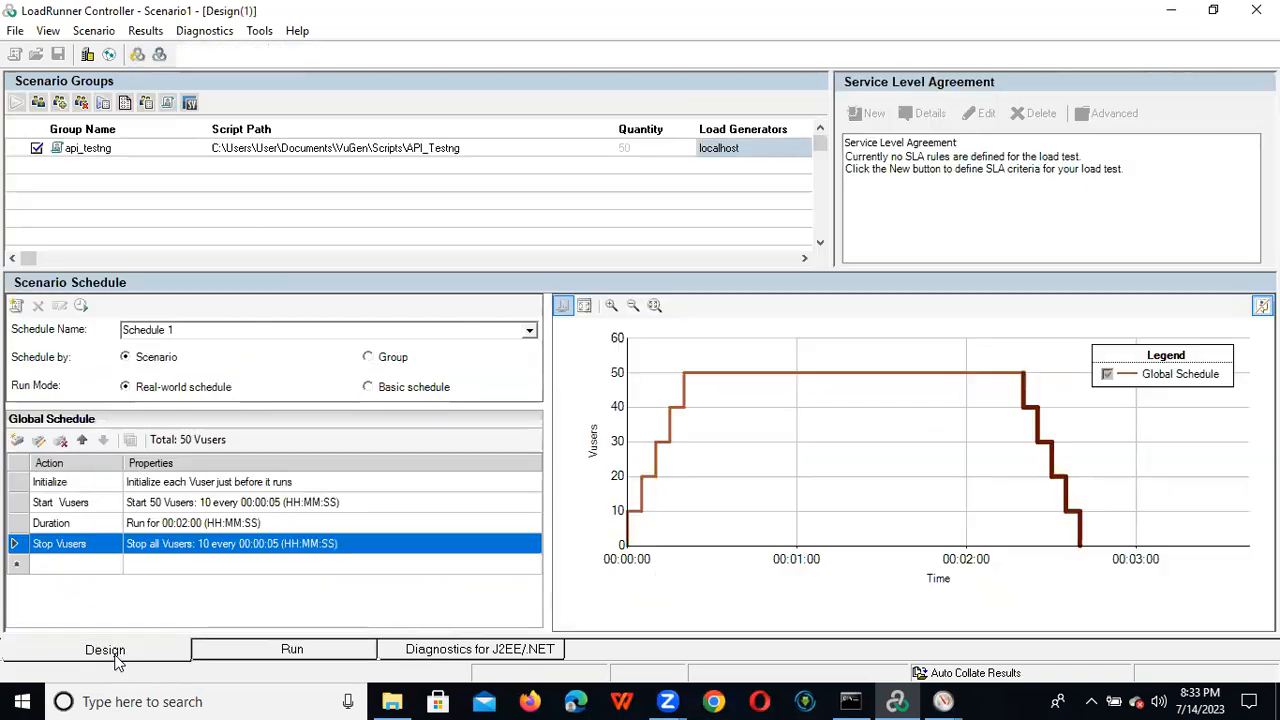
{"action": "left_click", "coordinate": [270, 503]}
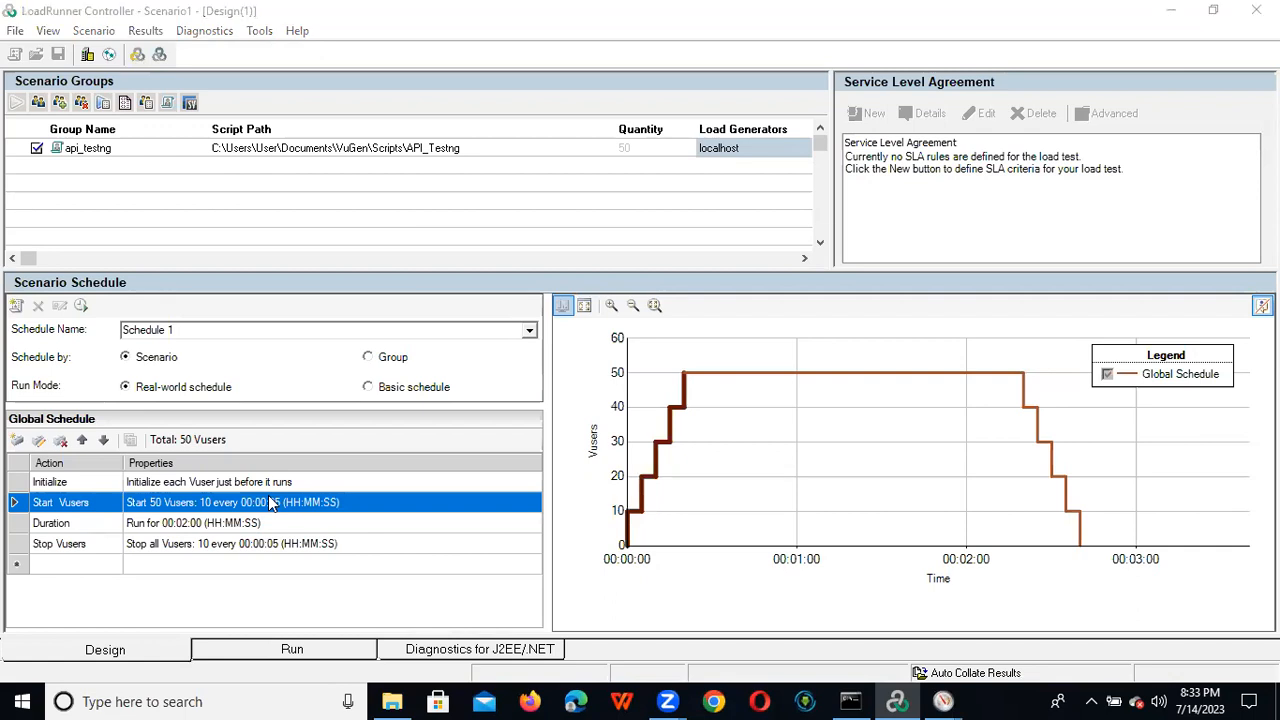
{"action": "double_click", "coordinate": [270, 503]}
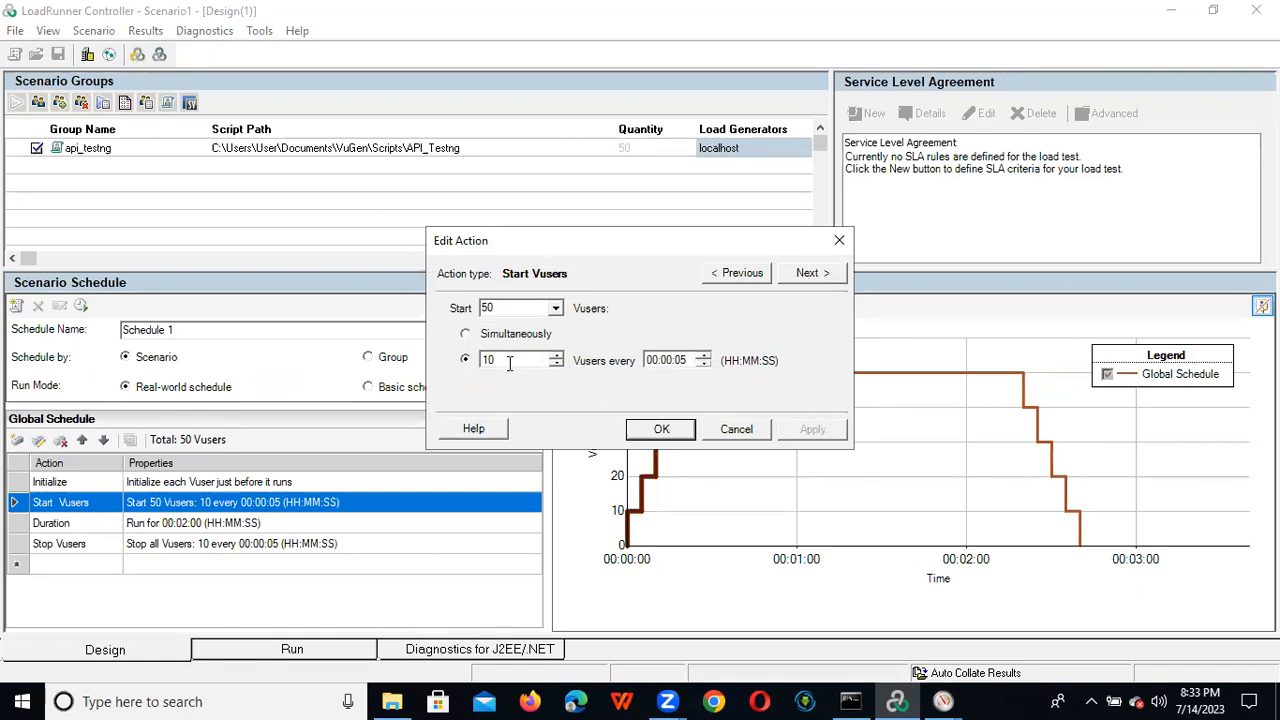
{"action": "left_click", "coordinate": [661, 430]}
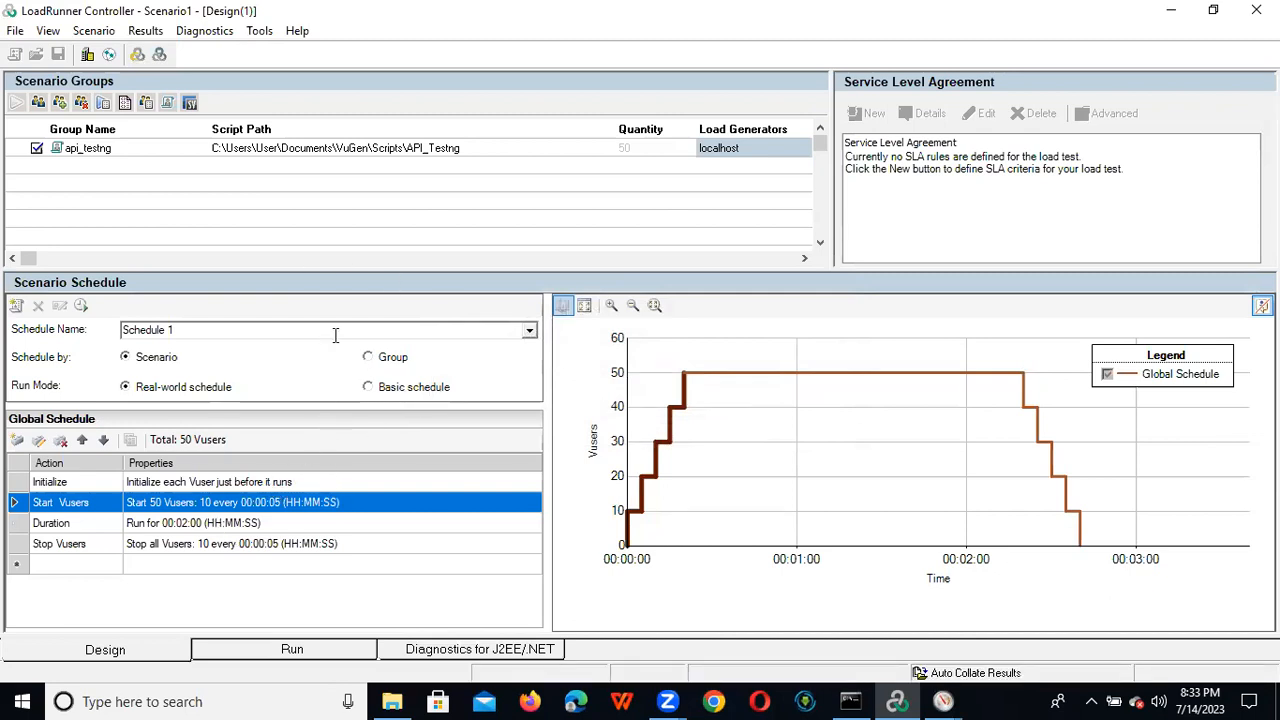
Step: Recheck the running scenario, and review the Initialize action of the global schedule without editing it
{"action": "left_click", "coordinate": [257, 649]}
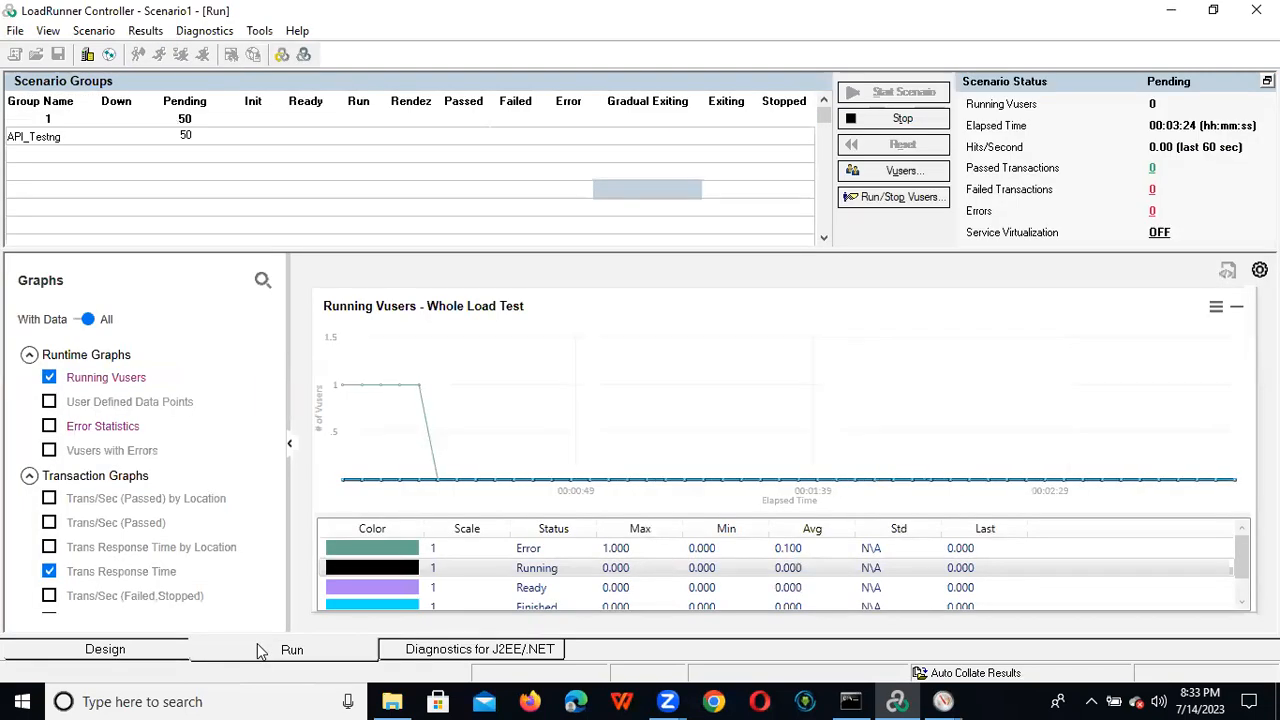
{"action": "left_click", "coordinate": [137, 649]}
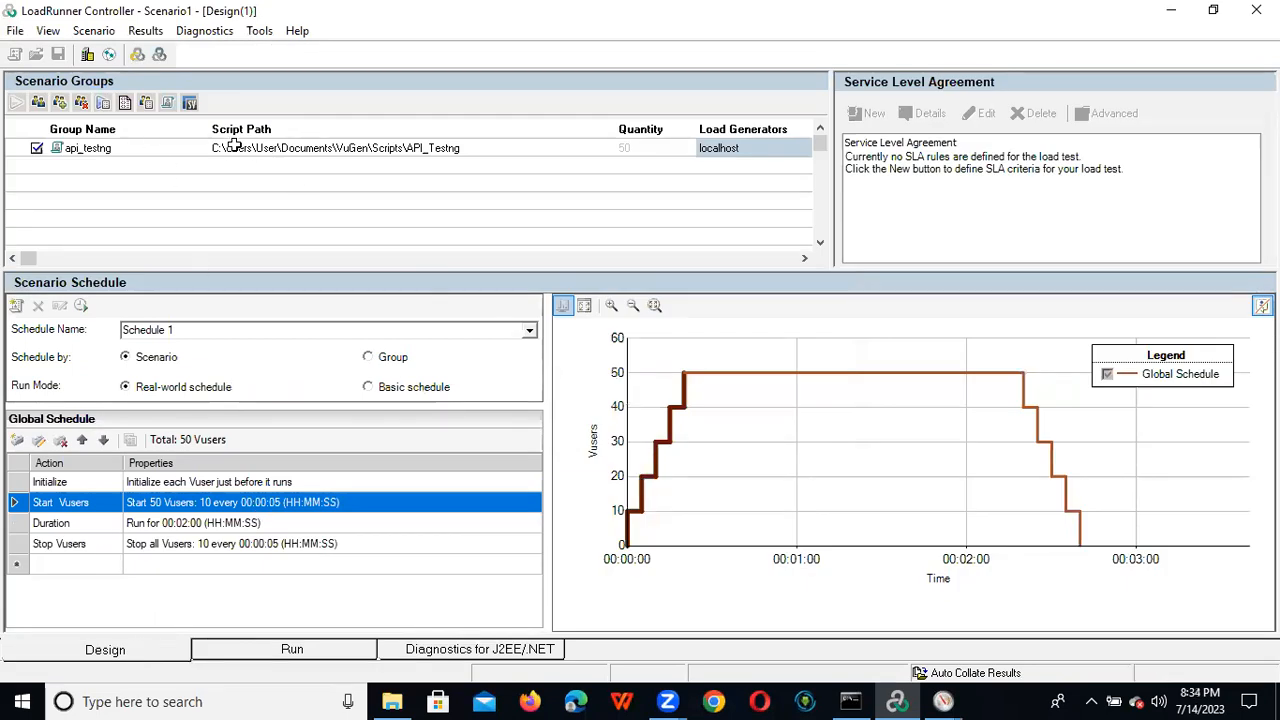
{"action": "left_click", "coordinate": [184, 147]}
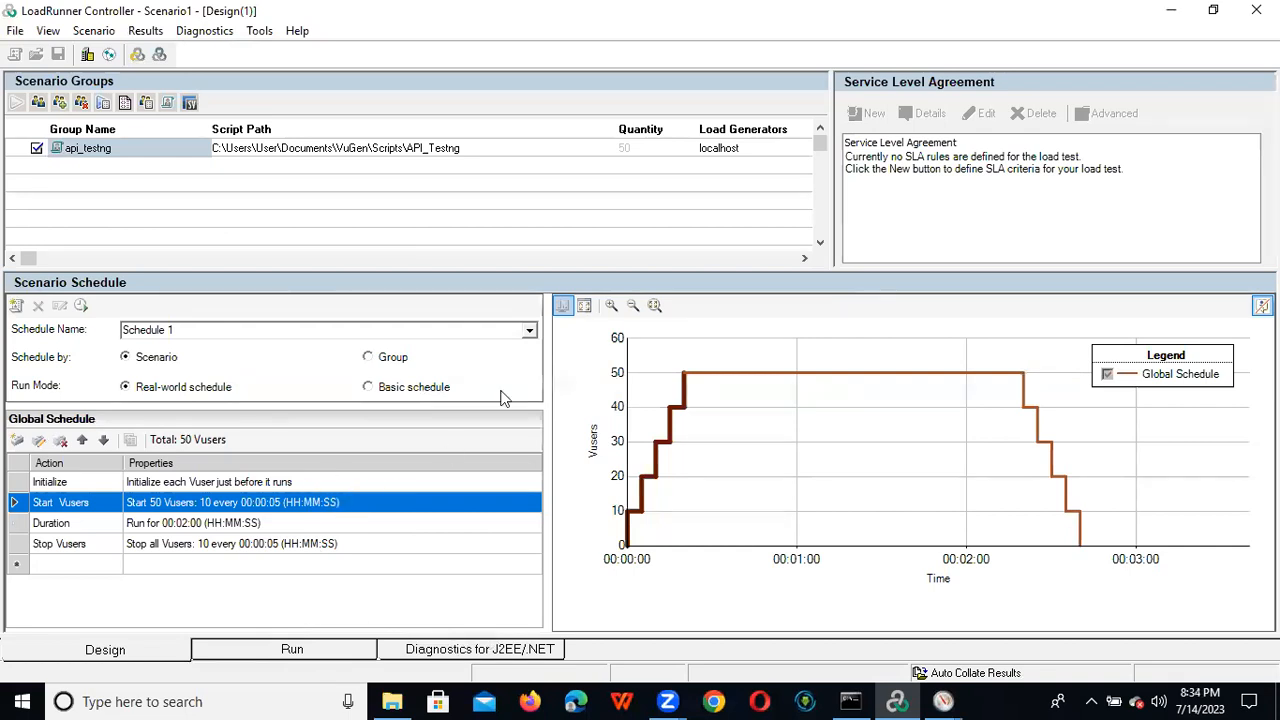
{"action": "left_click", "coordinate": [230, 483]}
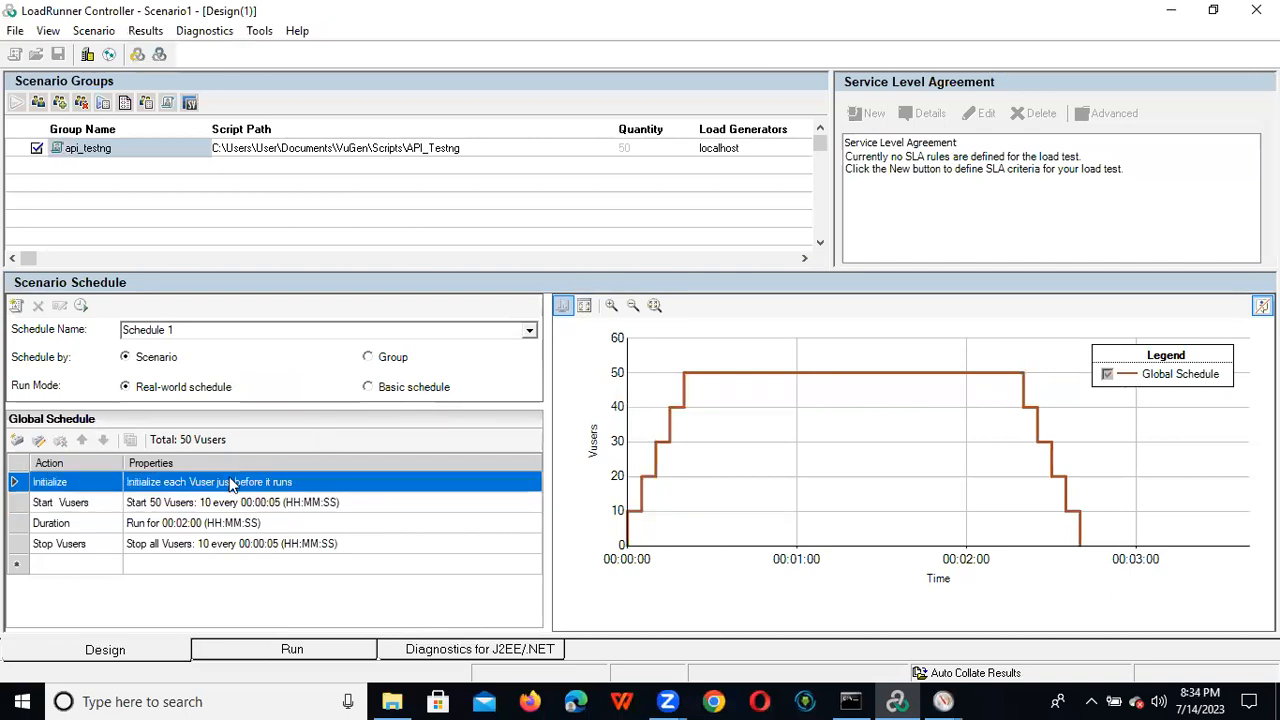
{"action": "double_click", "coordinate": [233, 484]}
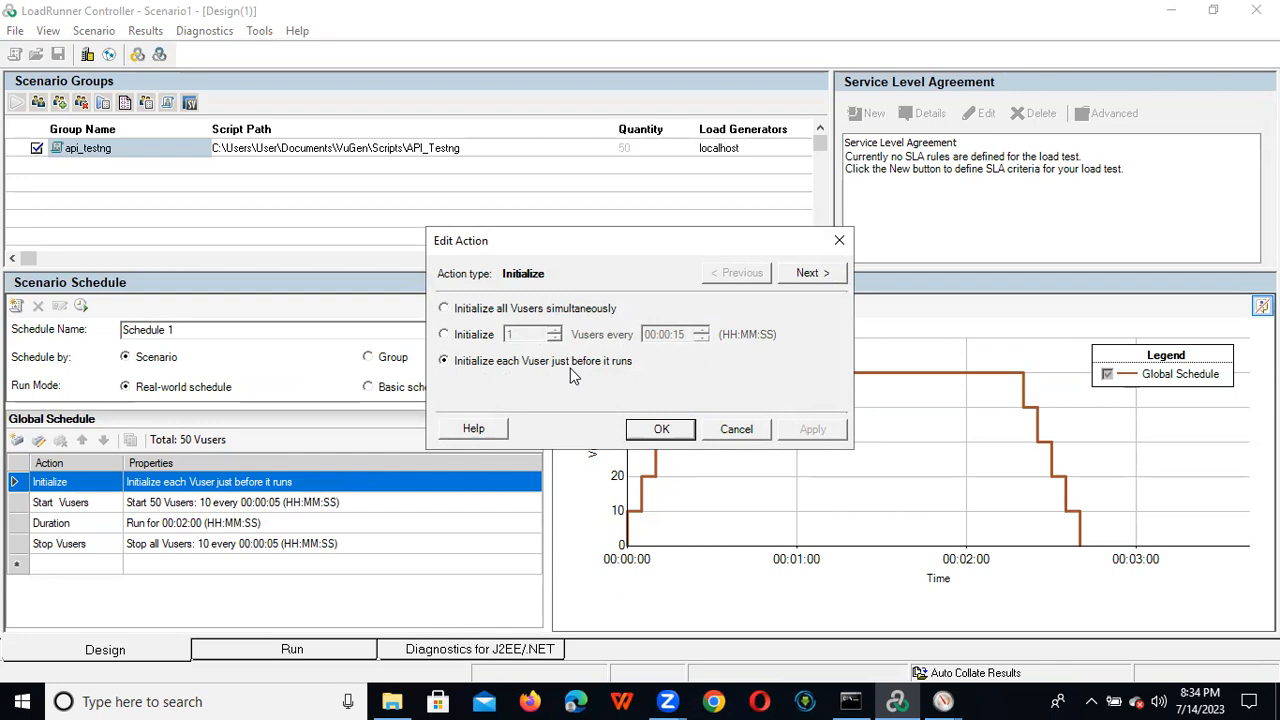
{"action": "left_click", "coordinate": [842, 241]}
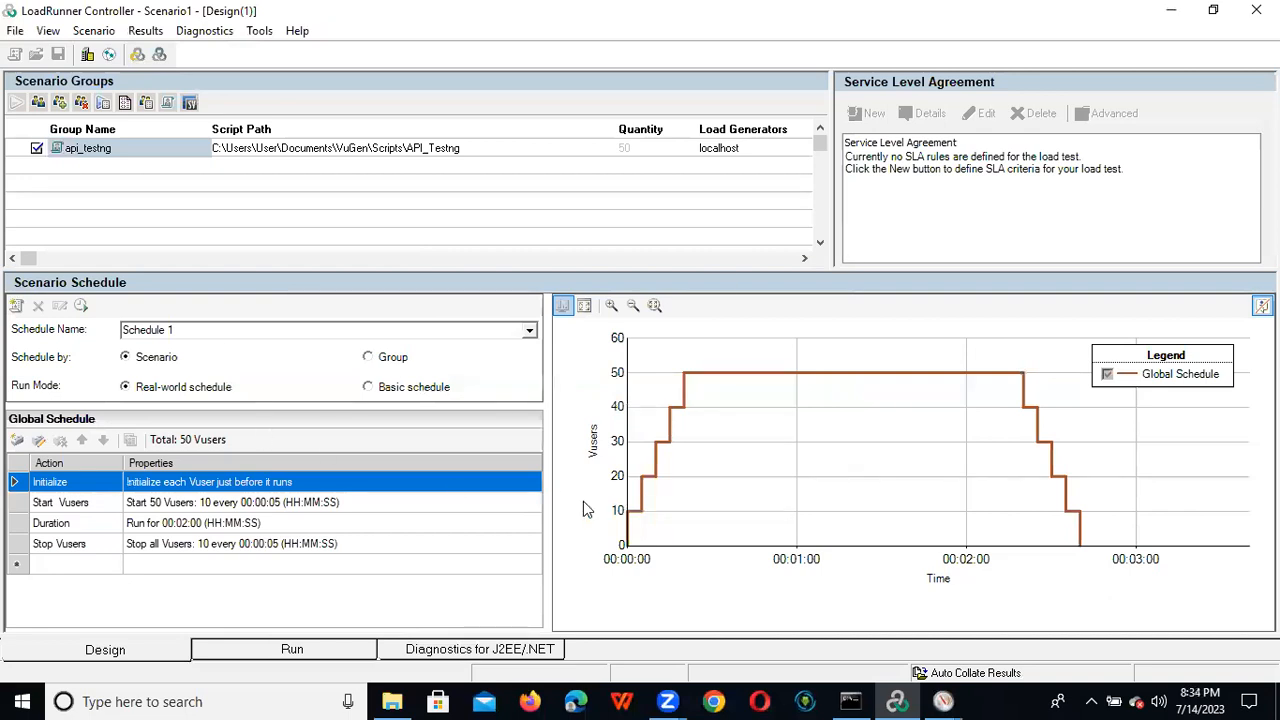
Step: Stop the running scenario and confirm stopping it
{"action": "left_click", "coordinate": [250, 661]}
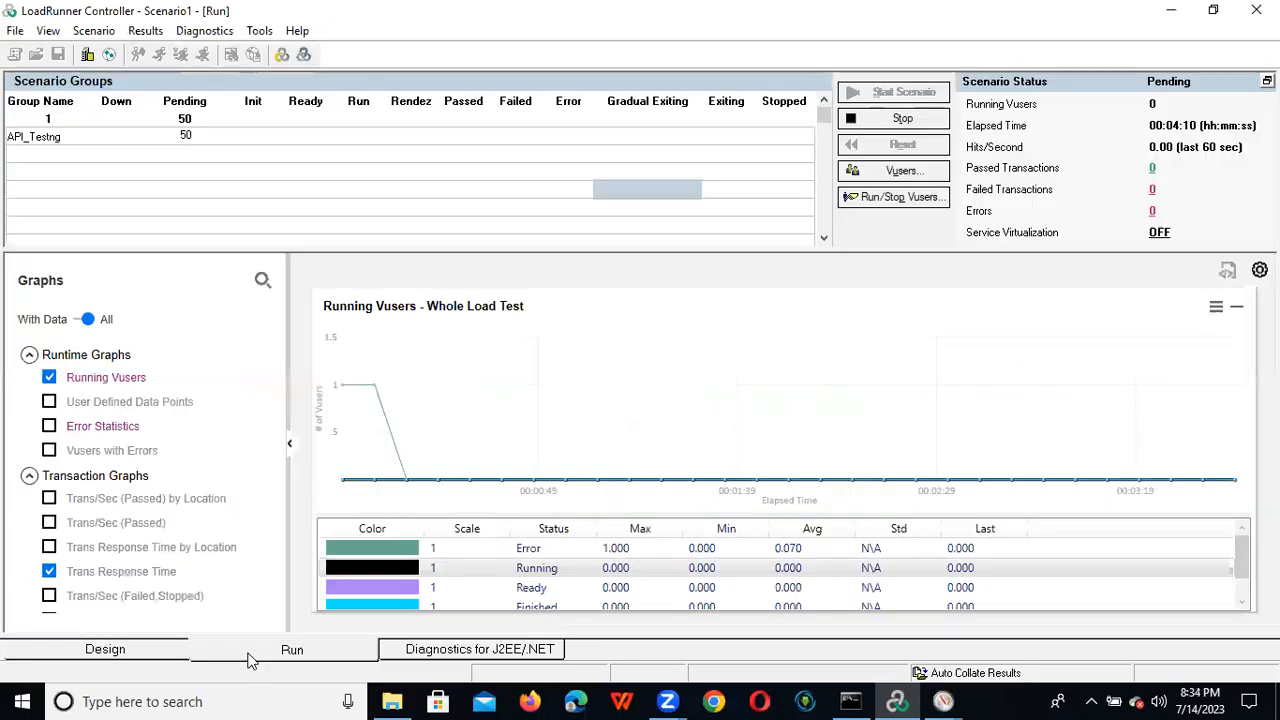
{"action": "left_click", "coordinate": [903, 119]}
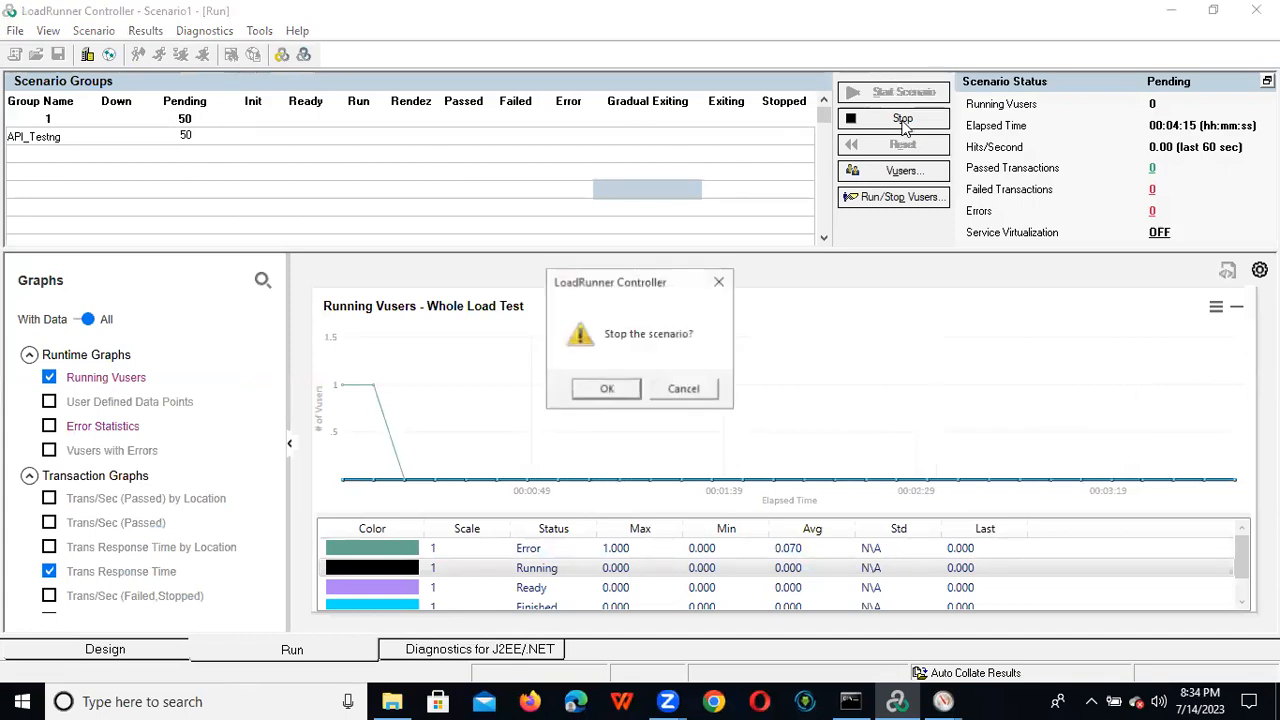
{"action": "left_click", "coordinate": [607, 390]}
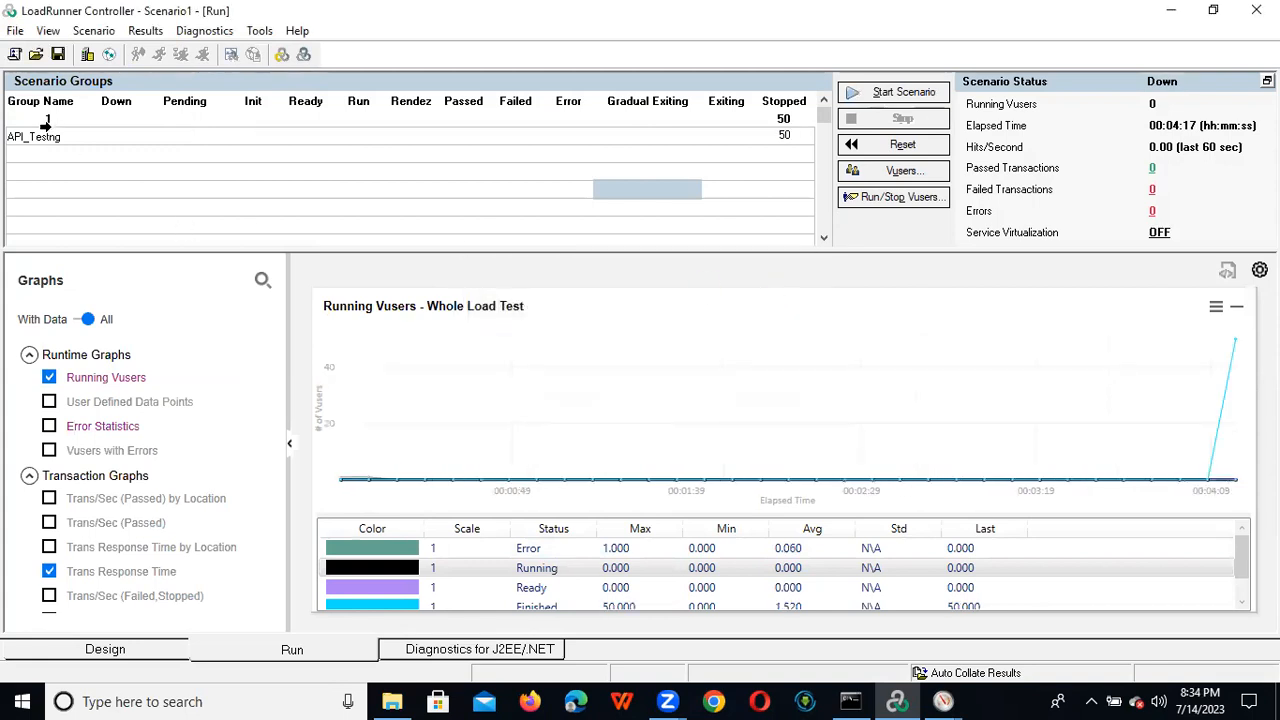
Step: Disconnect the localhost load generator in the scenario's load generators list and close the list
{"action": "left_click", "coordinate": [57, 137]}
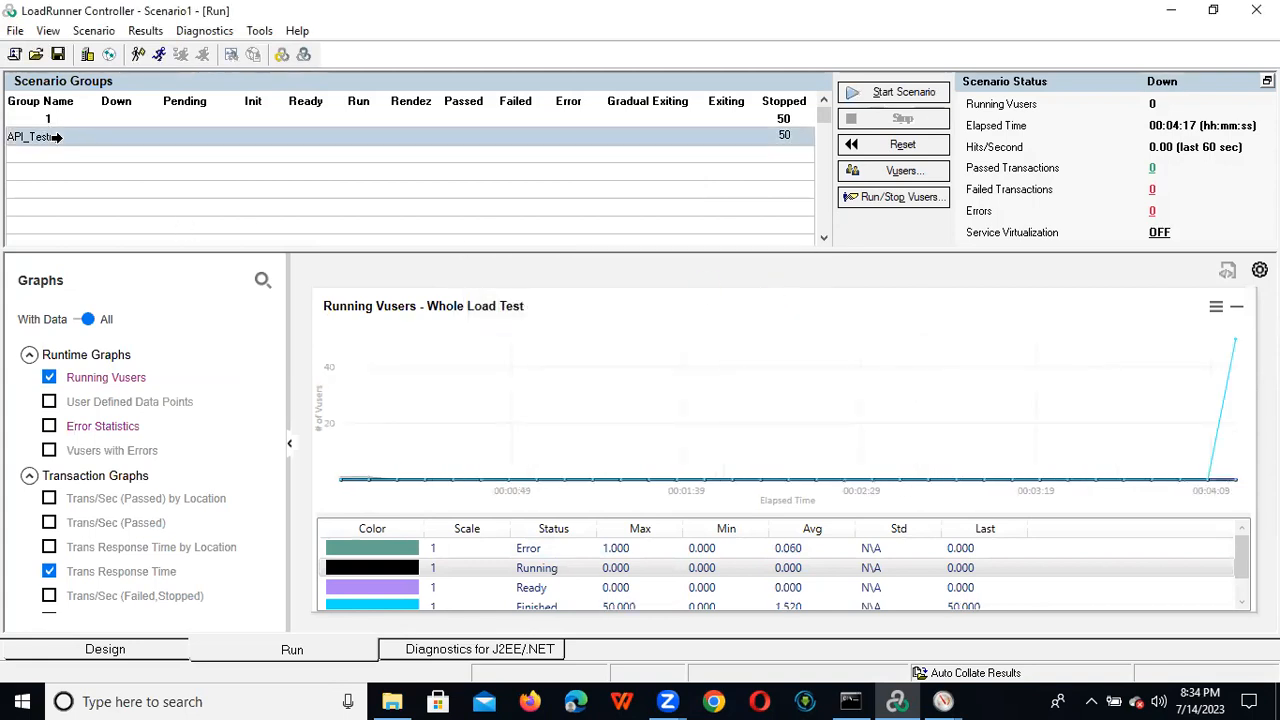
{"action": "left_click", "coordinate": [104, 649]}
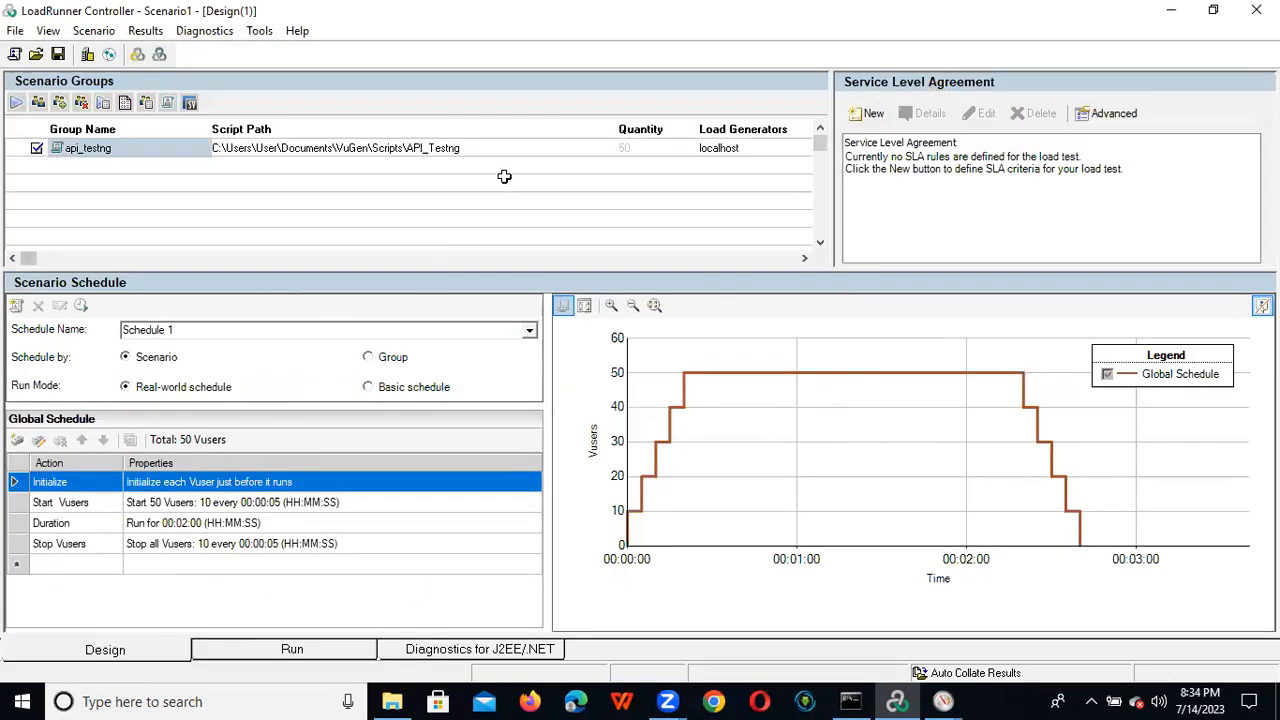
{"action": "left_click", "coordinate": [480, 149]}
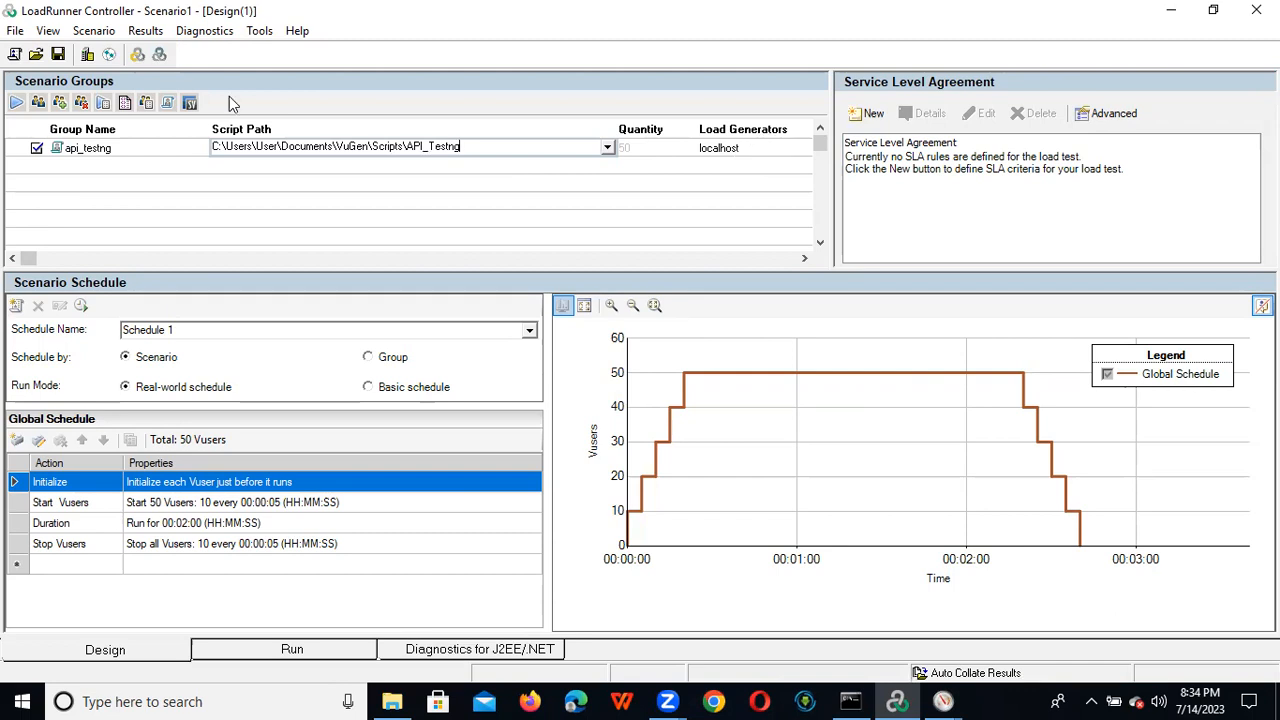
{"action": "left_click", "coordinate": [88, 56]}
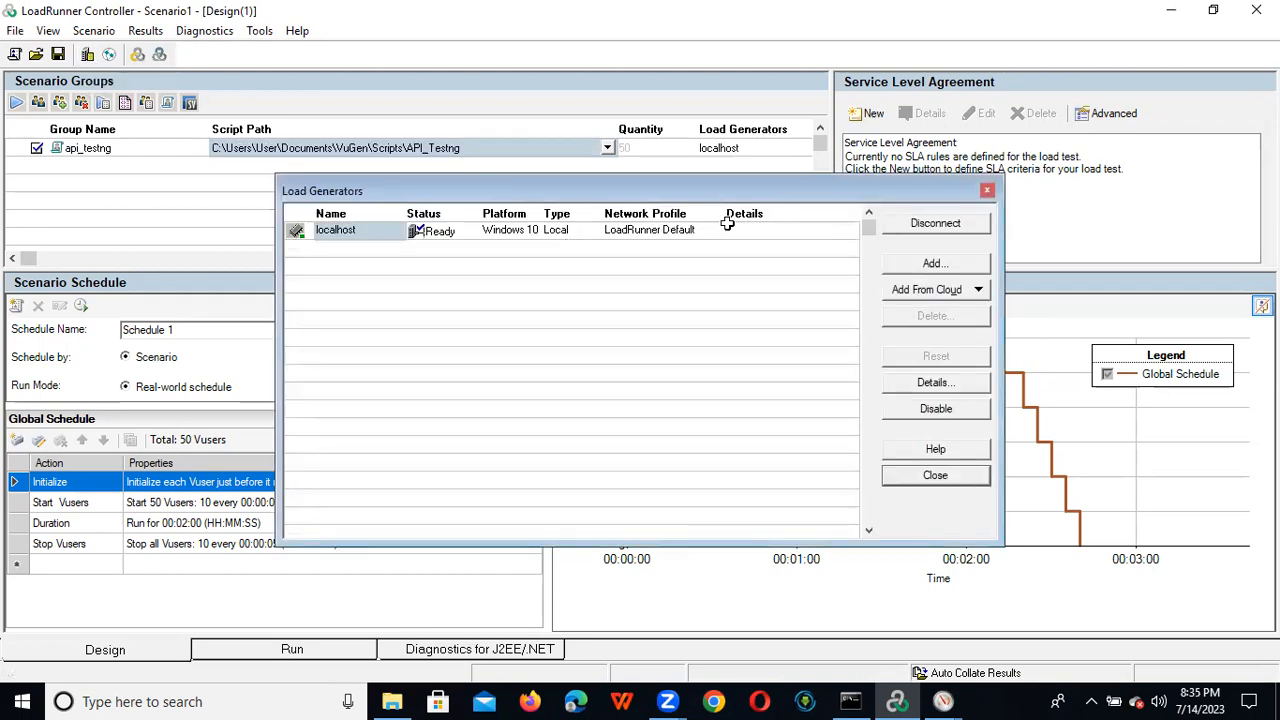
{"action": "left_click", "coordinate": [704, 231]}
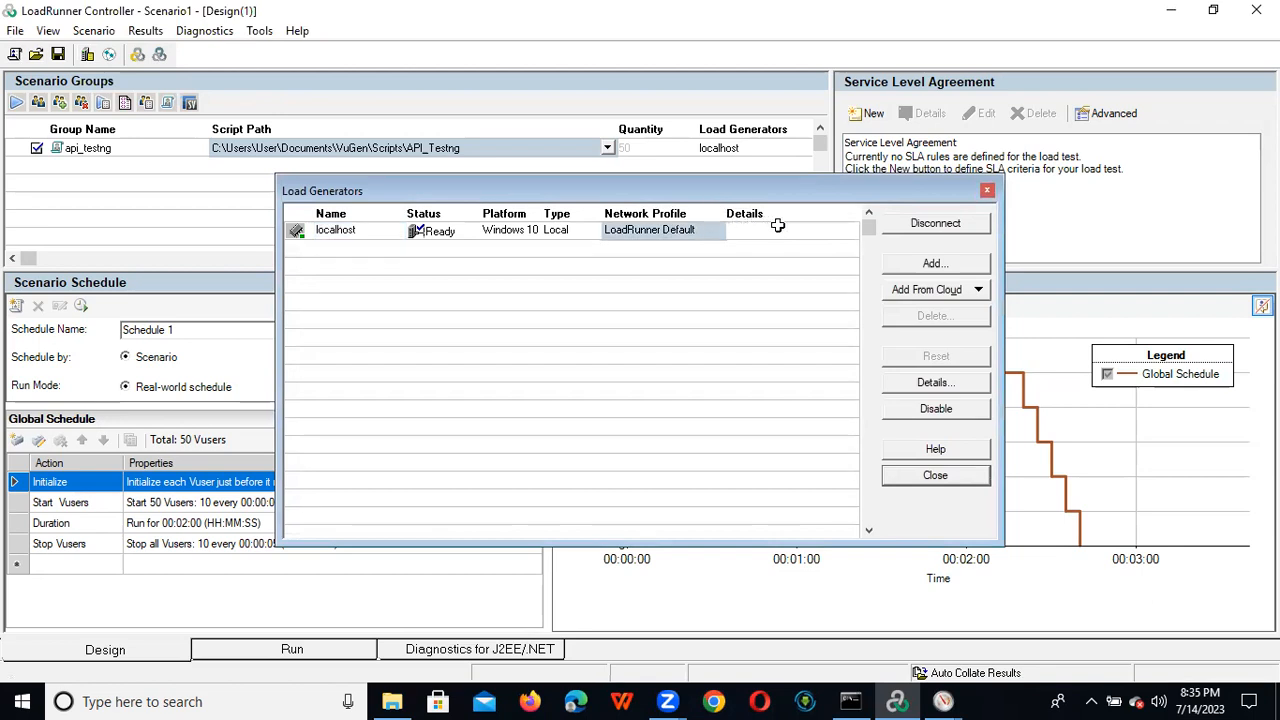
{"action": "left_click", "coordinate": [924, 225]}
{"action": "left_click", "coordinate": [923, 225]}
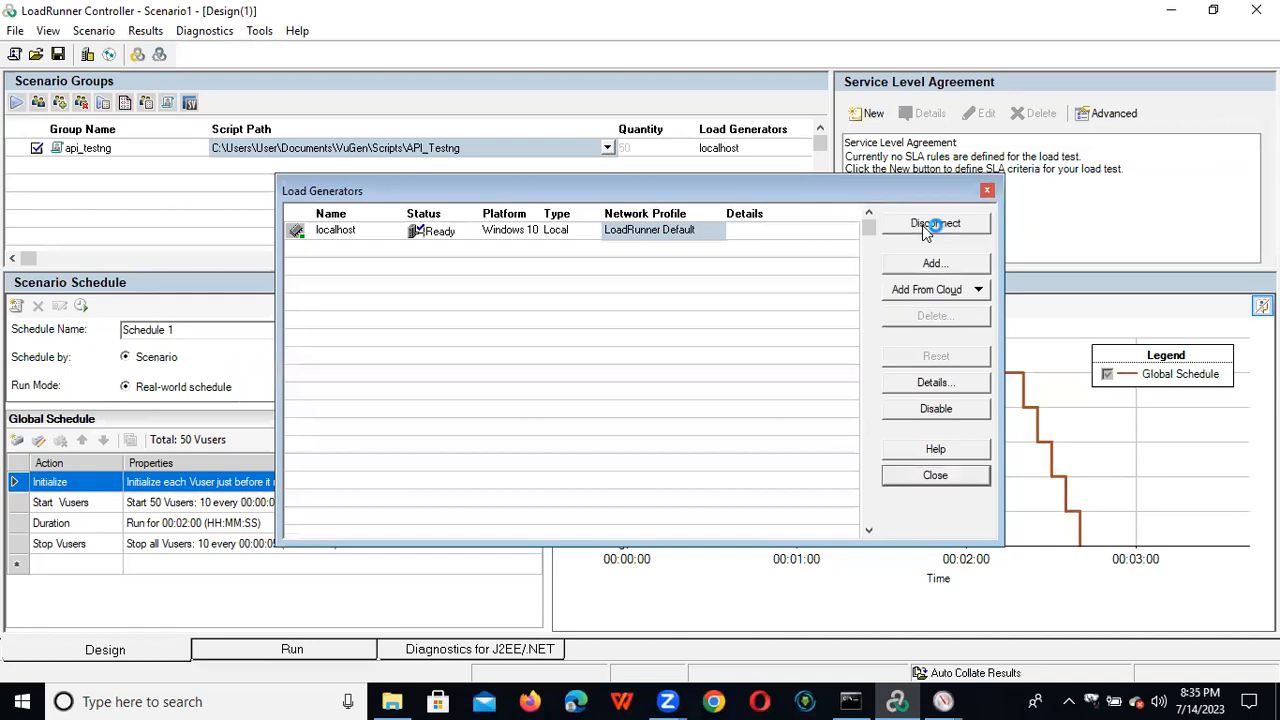
{"action": "left_click", "coordinate": [987, 190]}
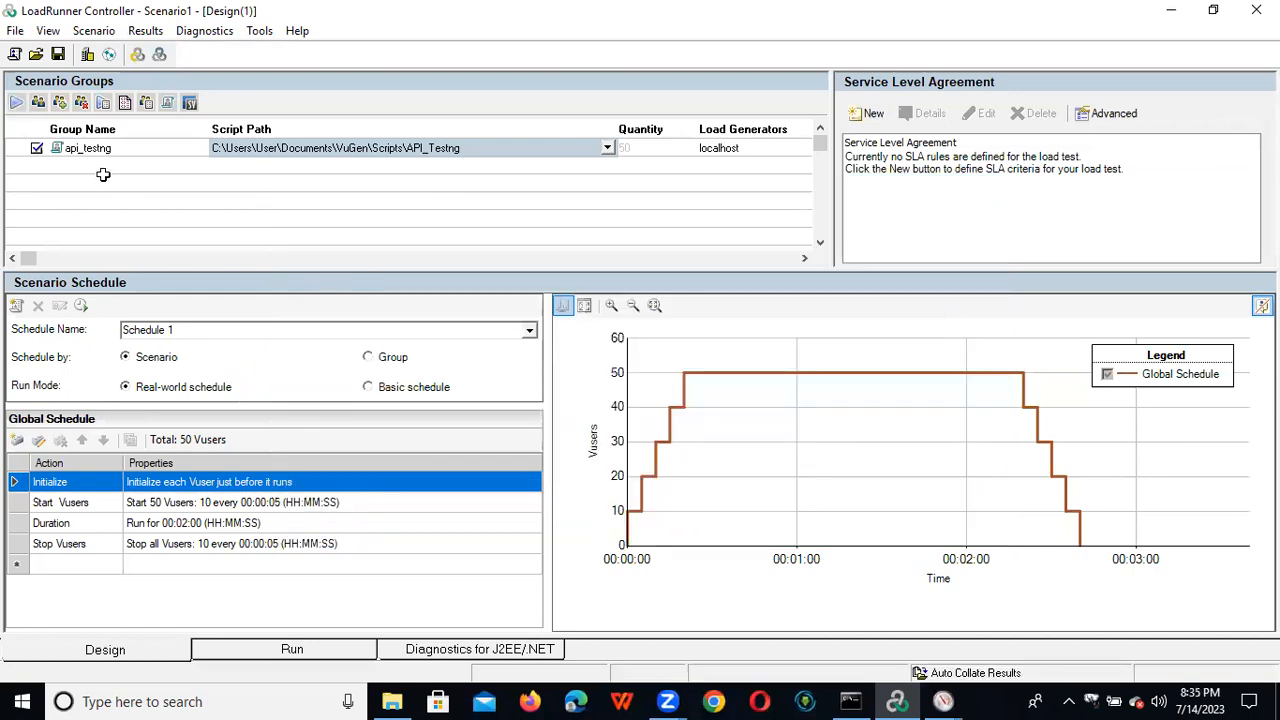
Step: Delete the api_testng group from the scenario design and add a group using the Petstore_Book_Pet_25122022 script
{"action": "left_click", "coordinate": [83, 108]}
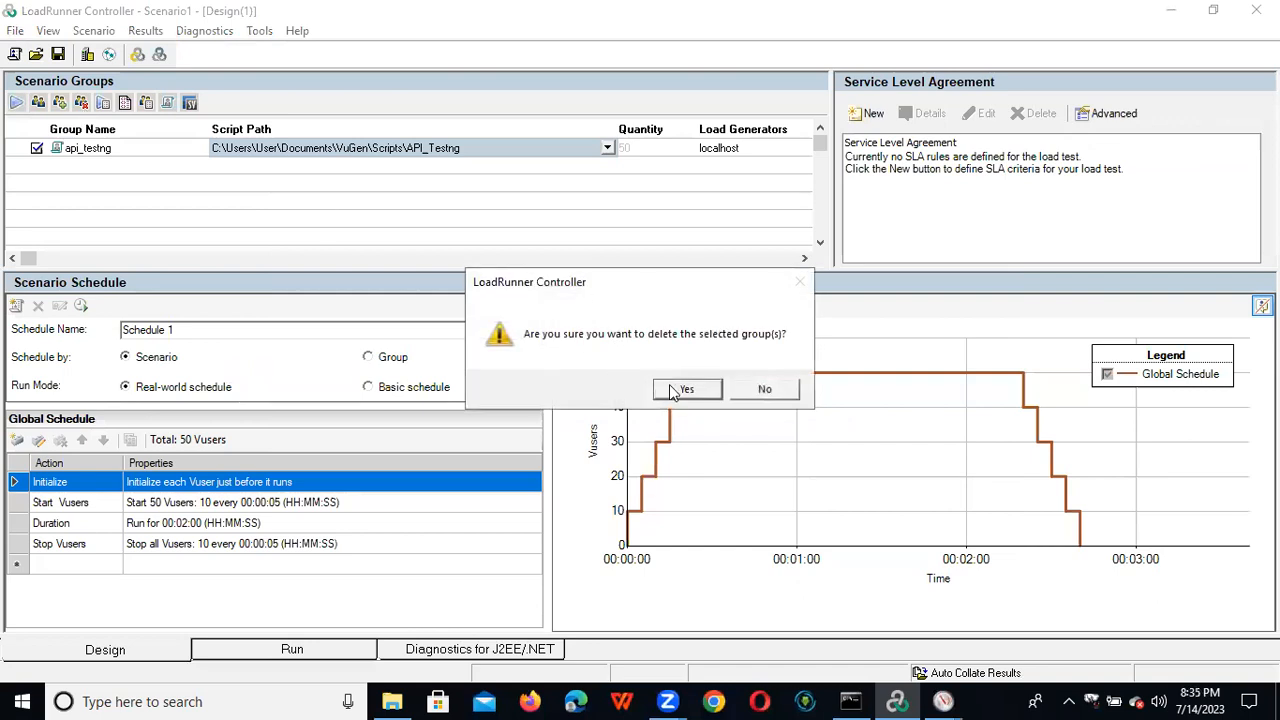
{"action": "left_click", "coordinate": [680, 388]}
{"action": "left_click", "coordinate": [152, 146]}
{"action": "left_click", "coordinate": [201, 147]}
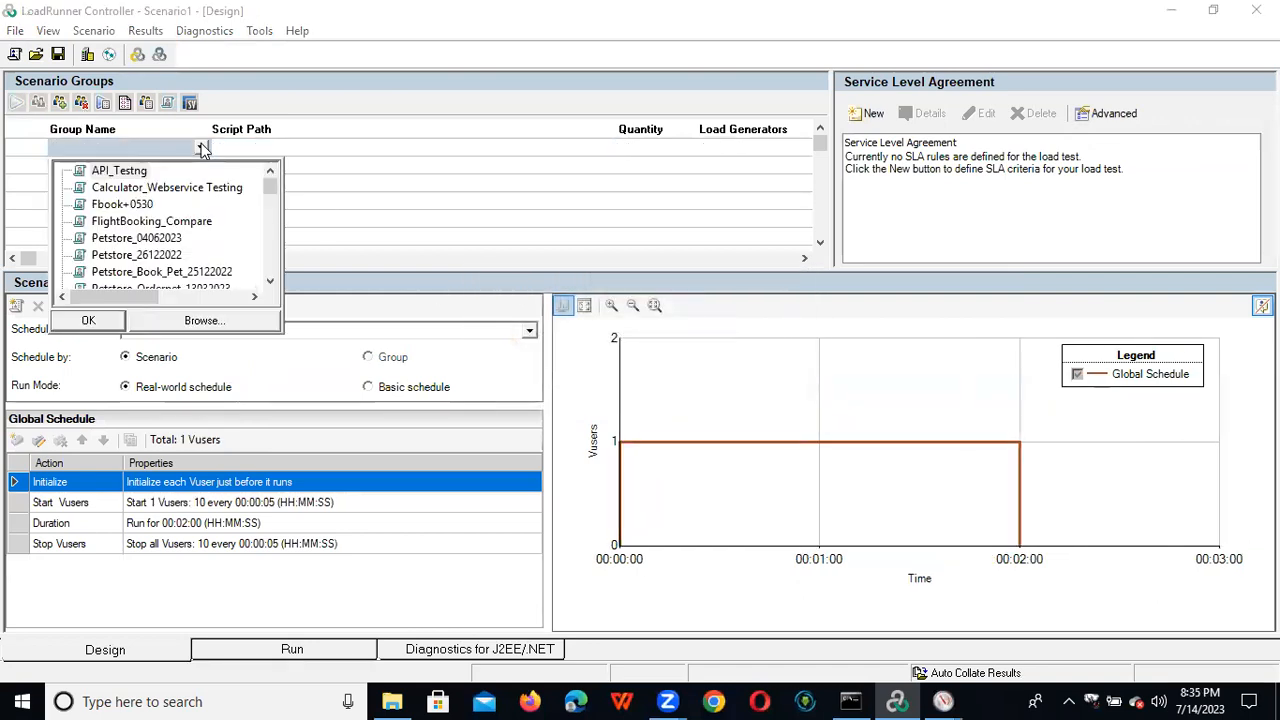
{"action": "left_click", "coordinate": [202, 273]}
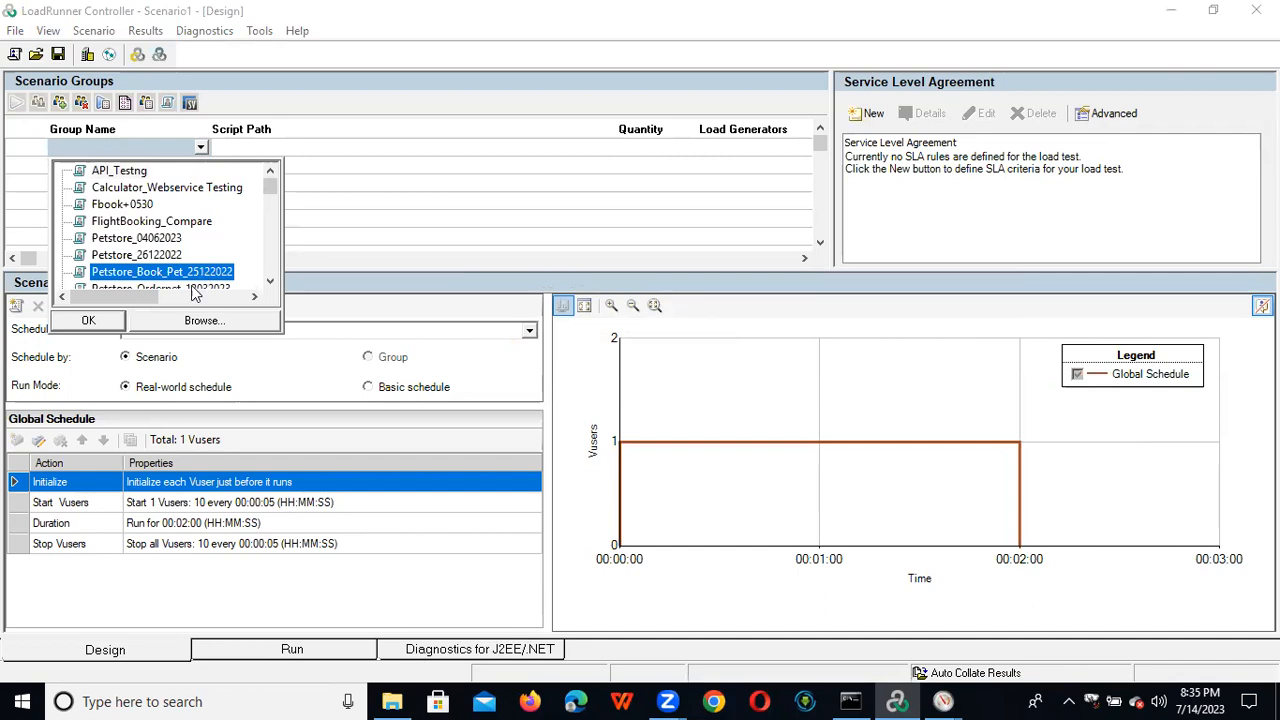
{"action": "left_click", "coordinate": [98, 322]}
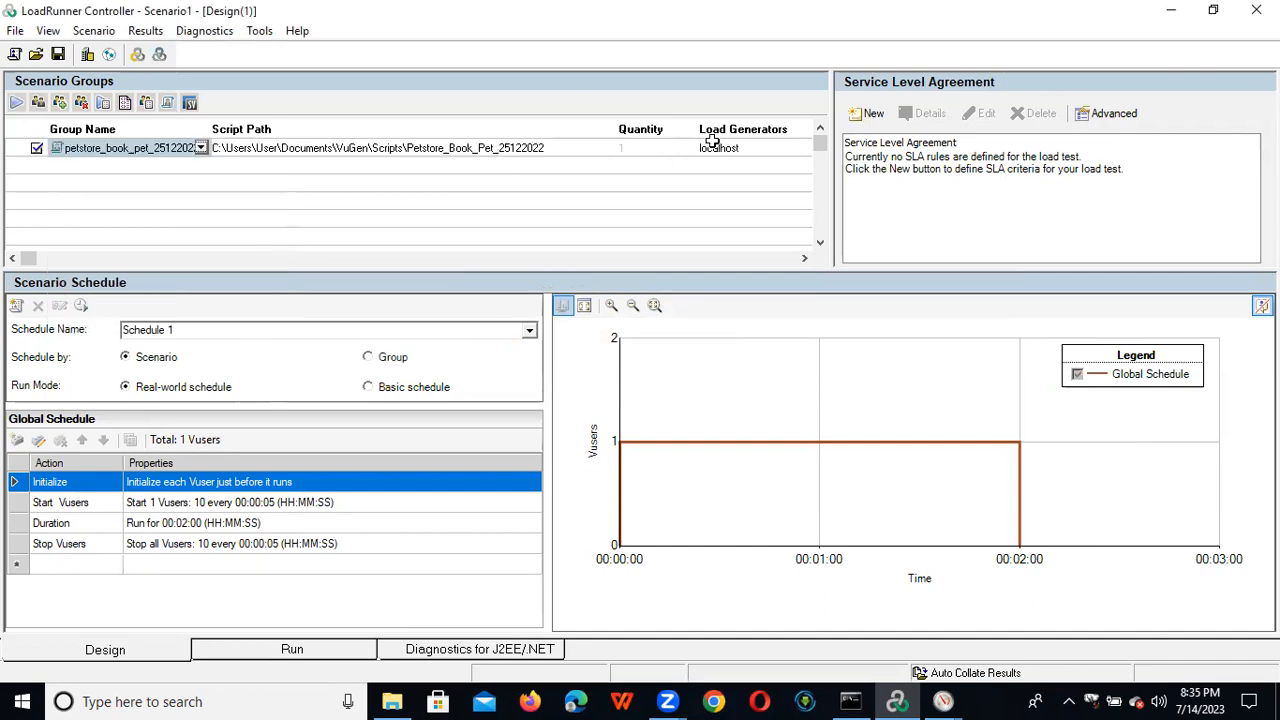
Step: Set the Start Vusers action of the global schedule to start 50 Vusers
{"action": "left_click", "coordinate": [268, 510]}
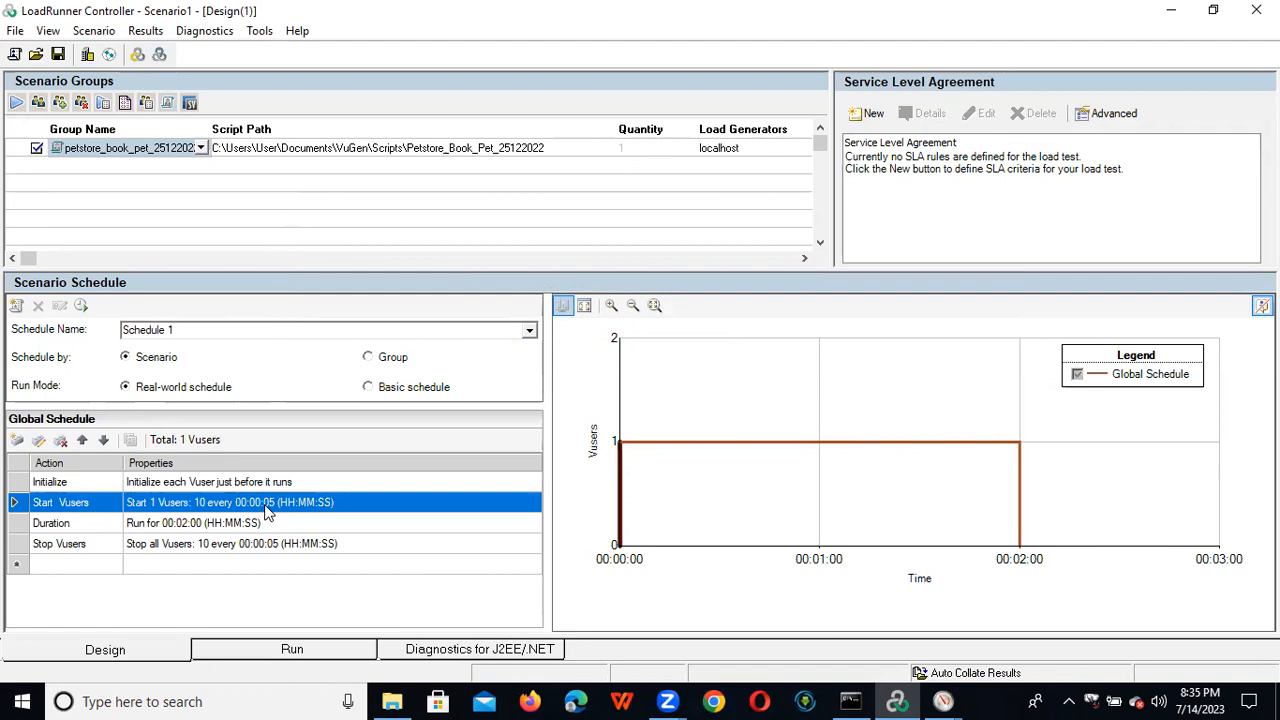
{"action": "left_click", "coordinate": [15, 31]}
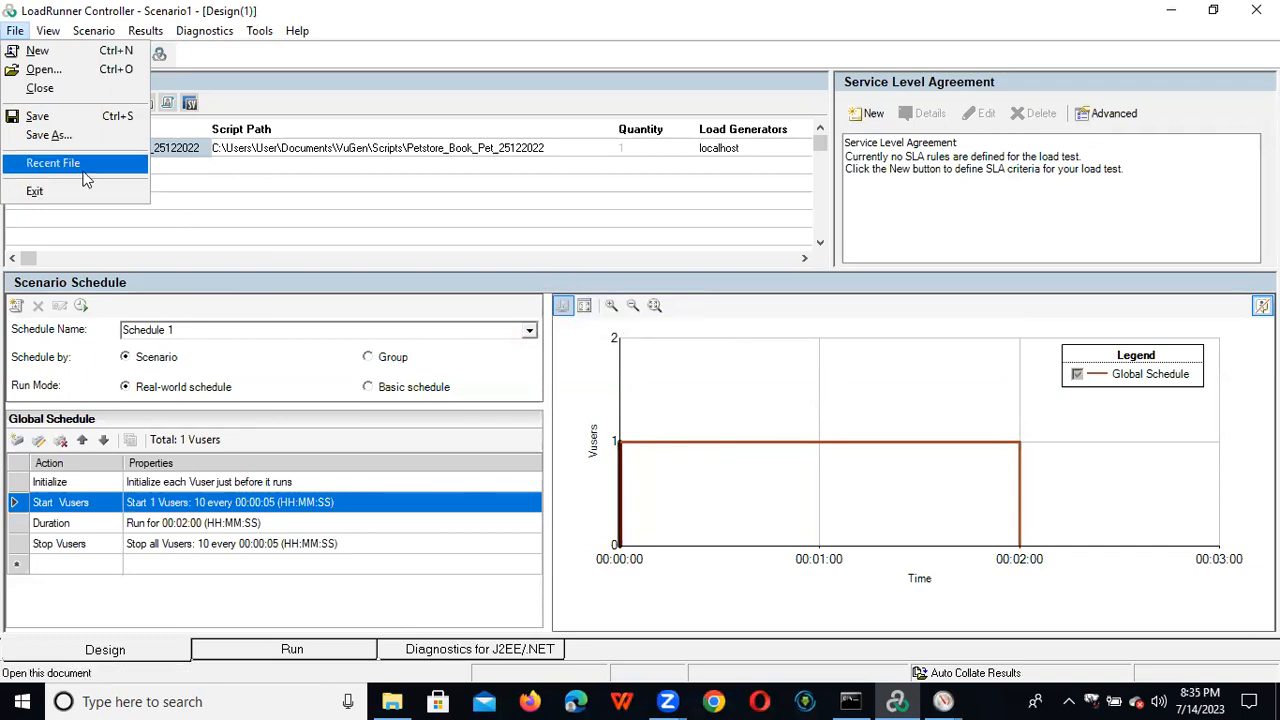
{"action": "left_click", "coordinate": [853, 195]}
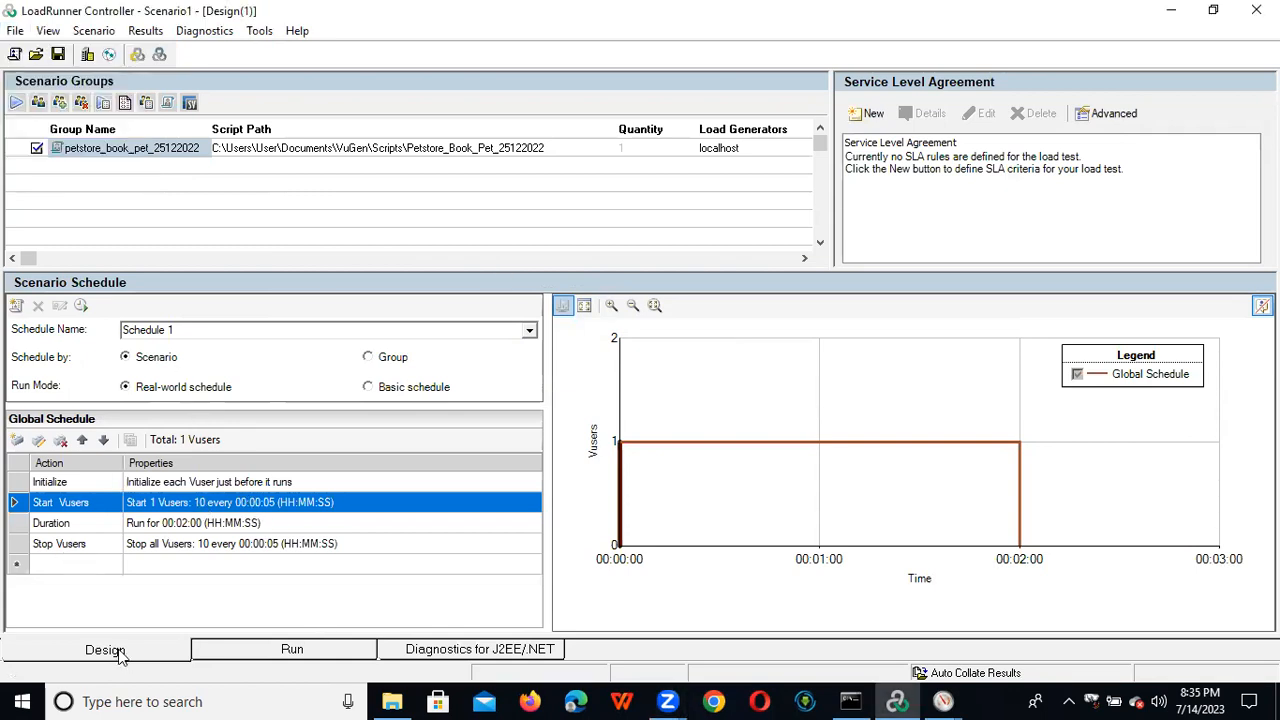
{"action": "double_click", "coordinate": [235, 510]}
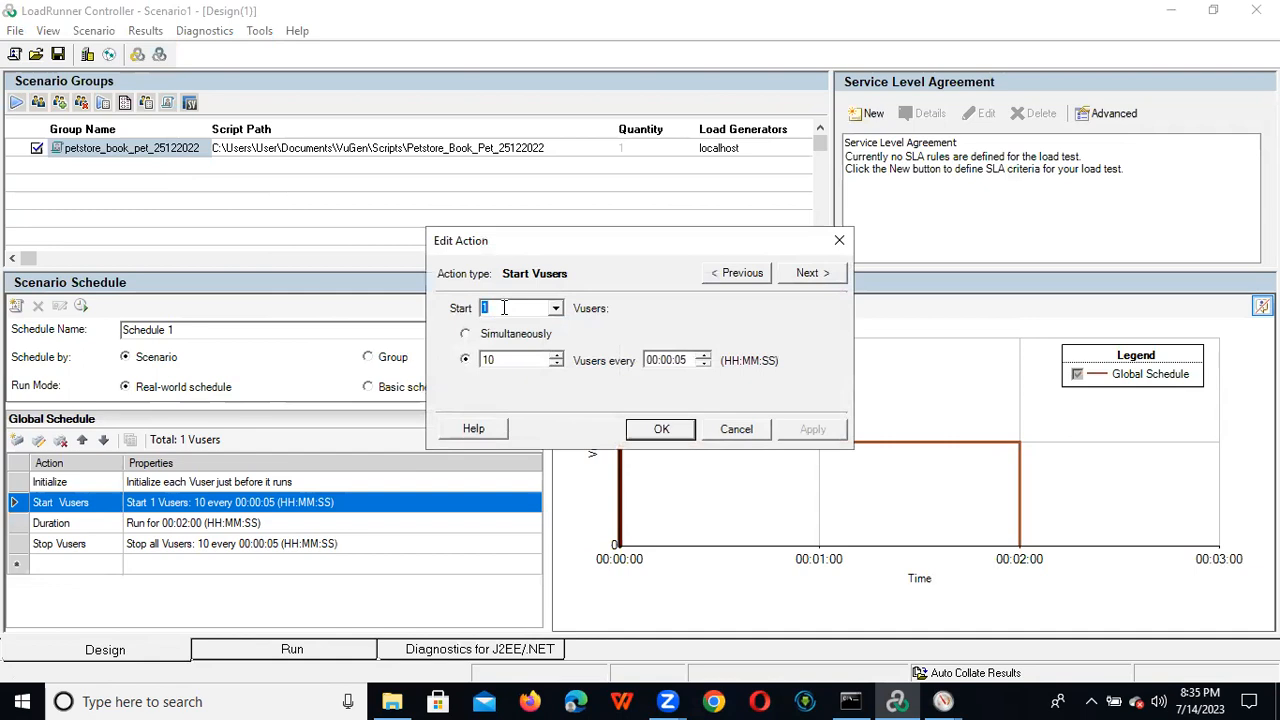
{"action": "type", "text": "50"}
{"action": "left_click", "coordinate": [681, 429]}
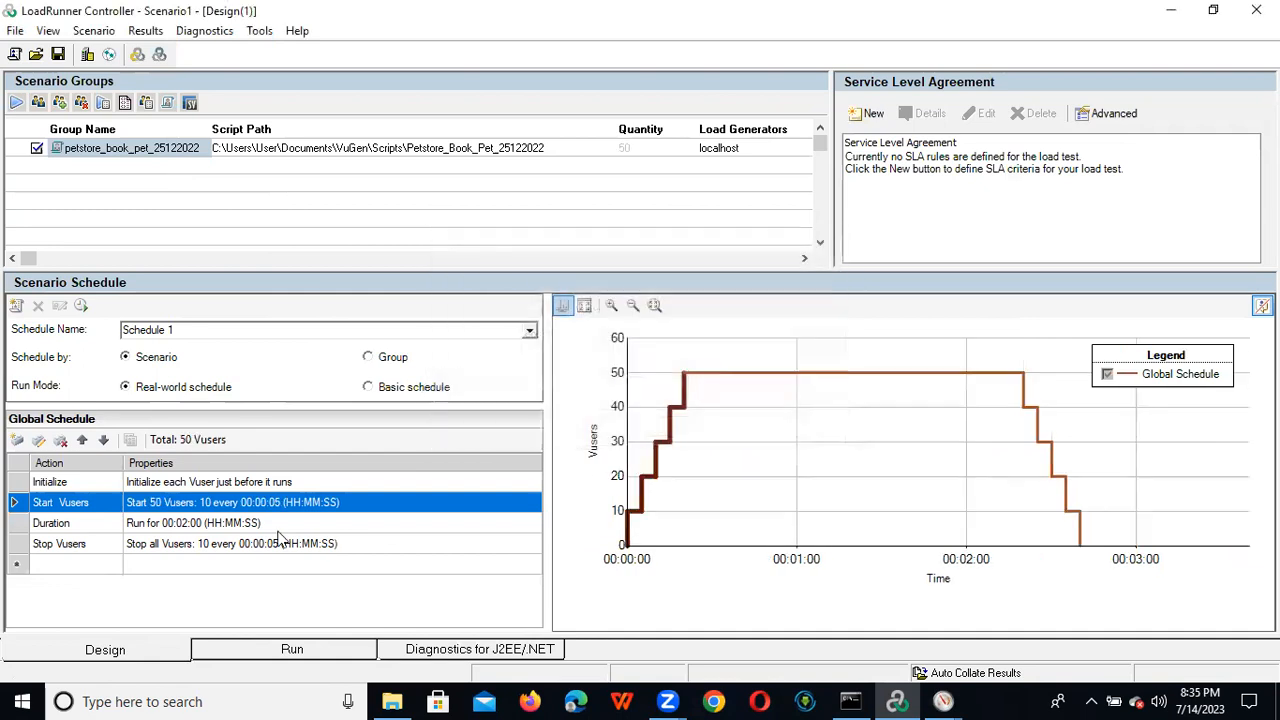
Step: Review the Duration and Stop Vusers actions of the global schedule and accept them as they are
{"action": "left_click", "coordinate": [203, 527]}
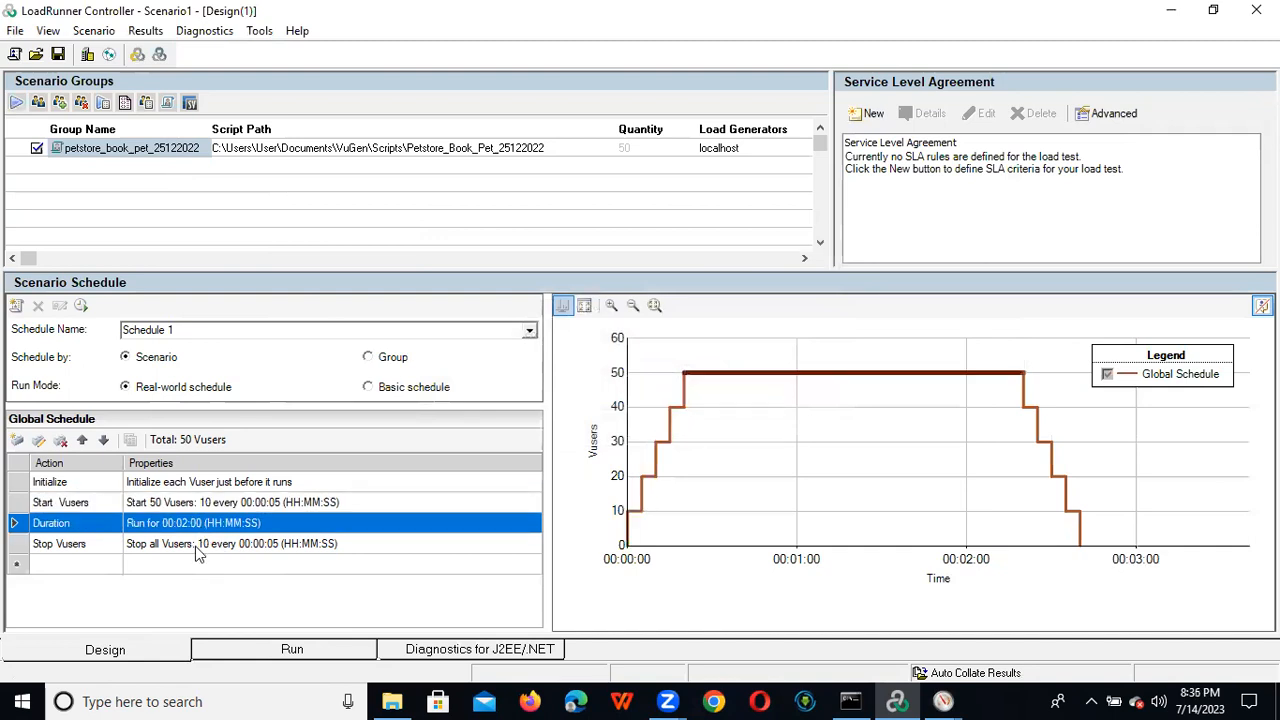
{"action": "double_click", "coordinate": [196, 548]}
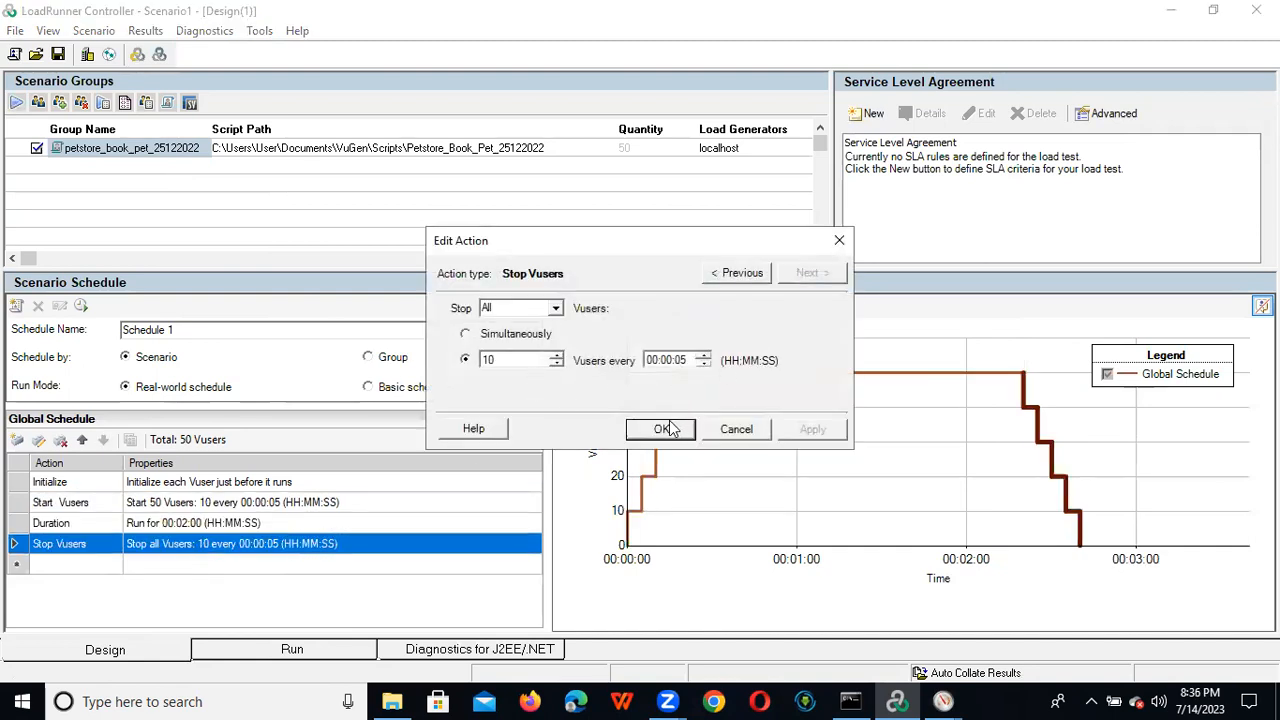
{"action": "left_click", "coordinate": [668, 428]}
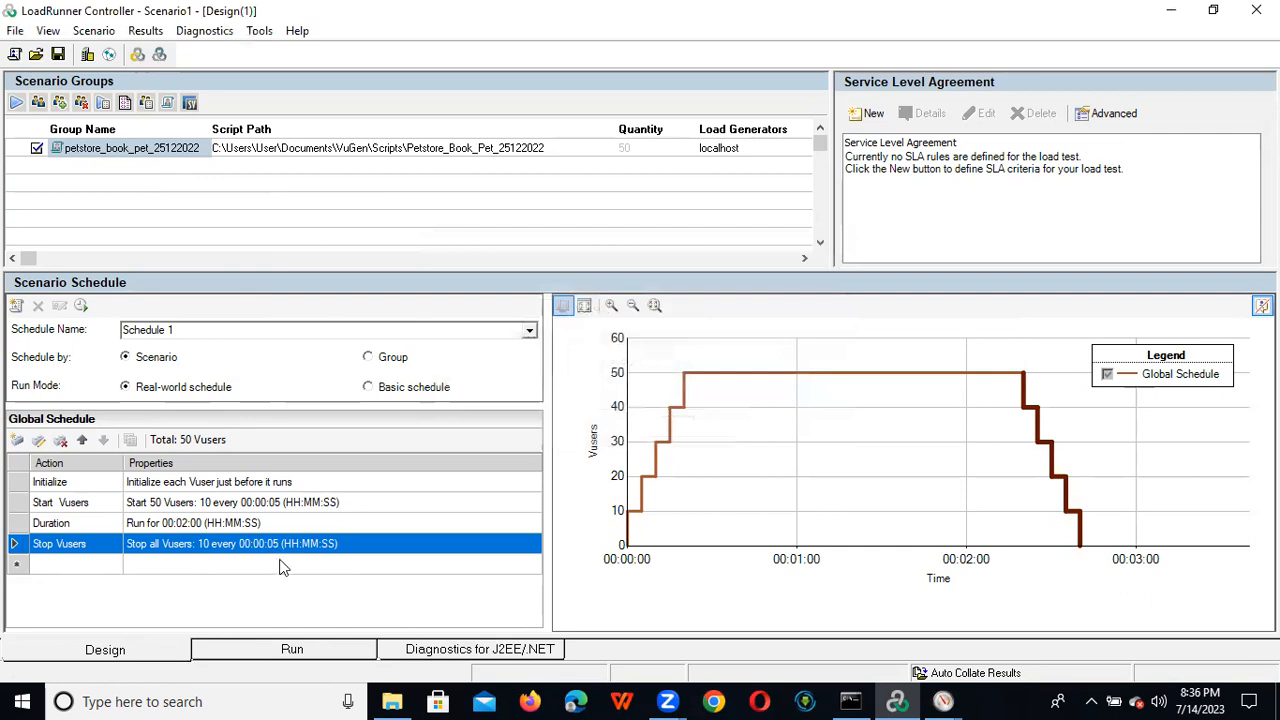
Step: Restore the multi-graph run view, start the scenario, and agree to overwrite the existing results directory
{"action": "left_click", "coordinate": [258, 649]}
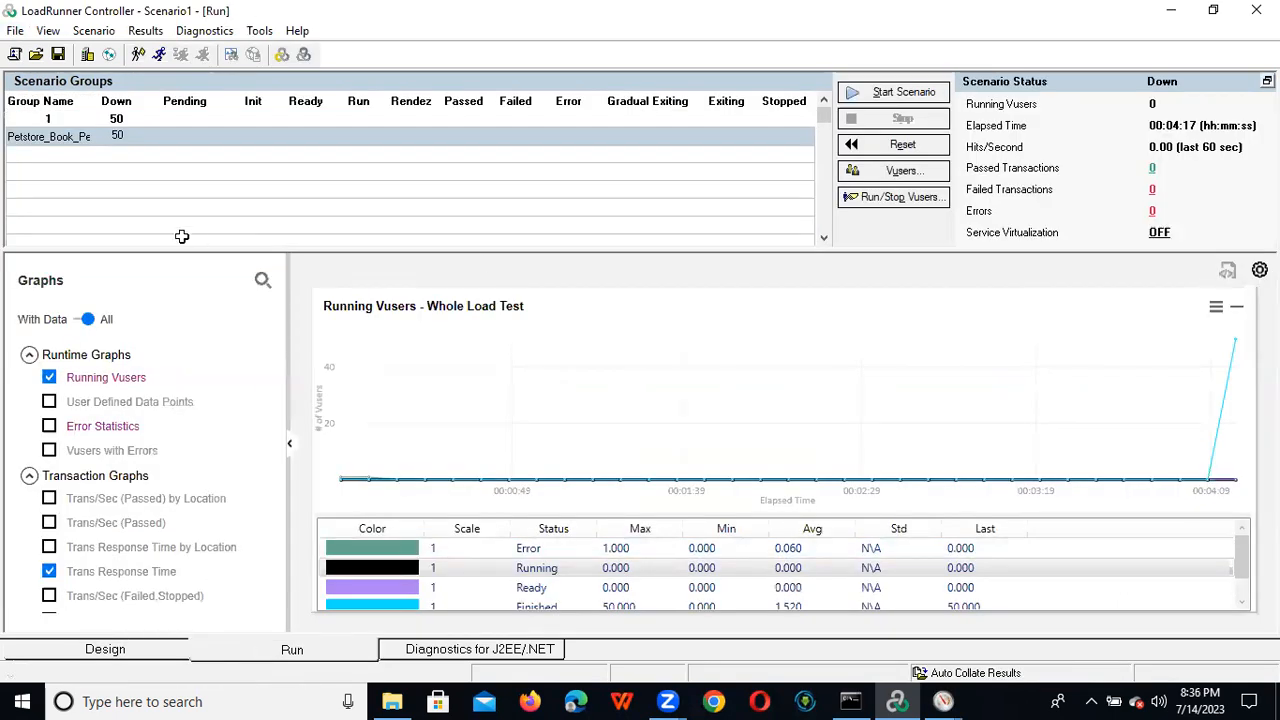
{"action": "double_click", "coordinate": [740, 378]}
{"action": "left_click", "coordinate": [908, 94]}
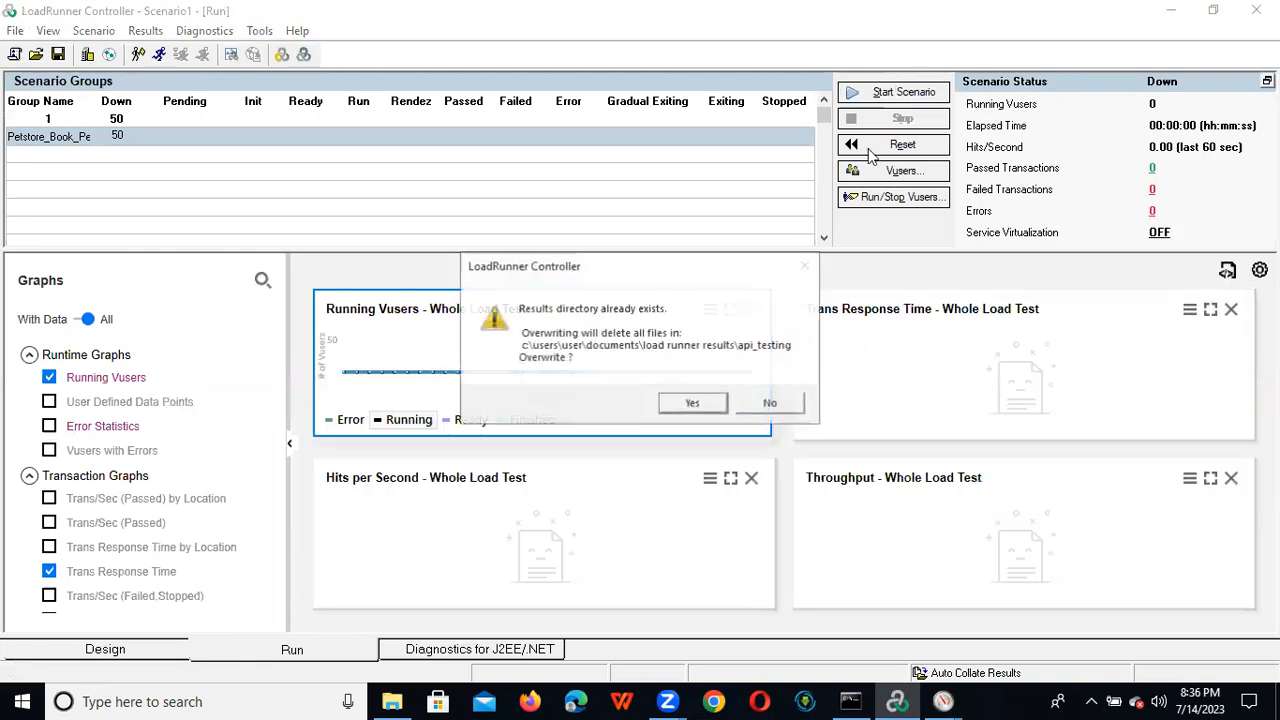
{"action": "left_click", "coordinate": [694, 404]}
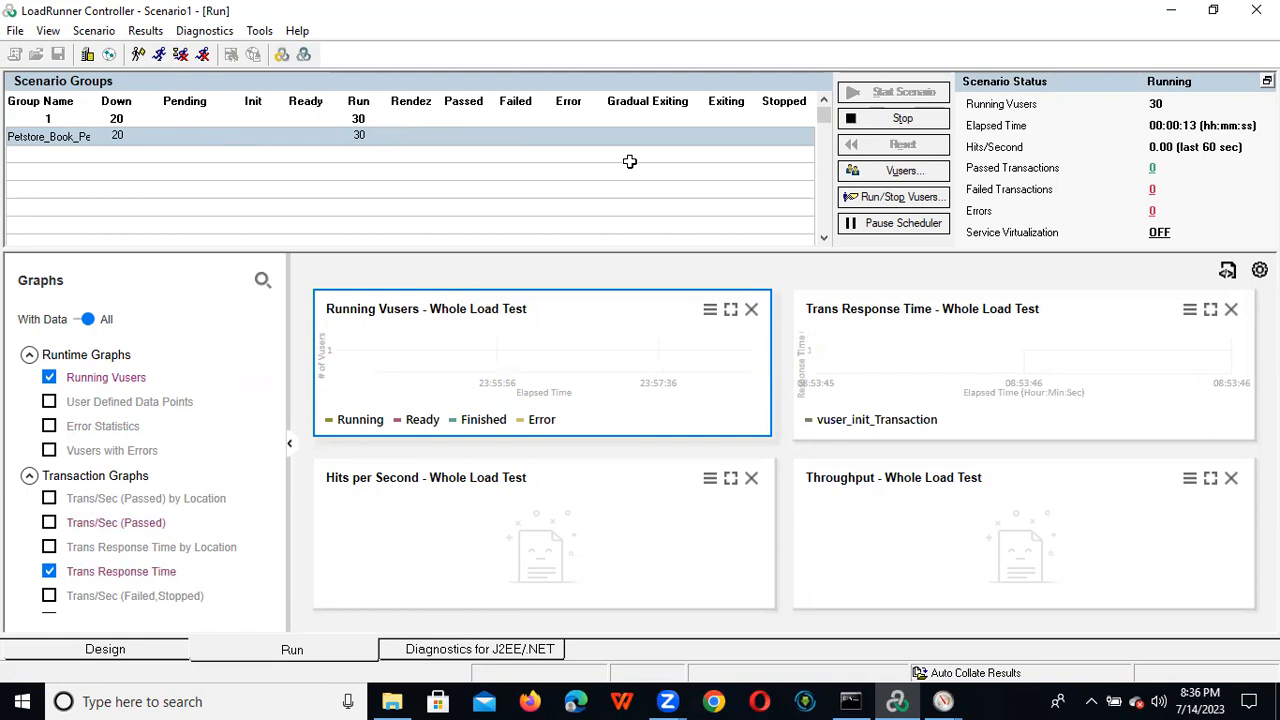
Step: Examine the Running Vusers, Trans Response Time and Hits per Second graphs enlarged one after another, restoring the multi-graph view each time
{"action": "left_click", "coordinate": [910, 390]}
{"action": "left_click", "coordinate": [531, 379]}
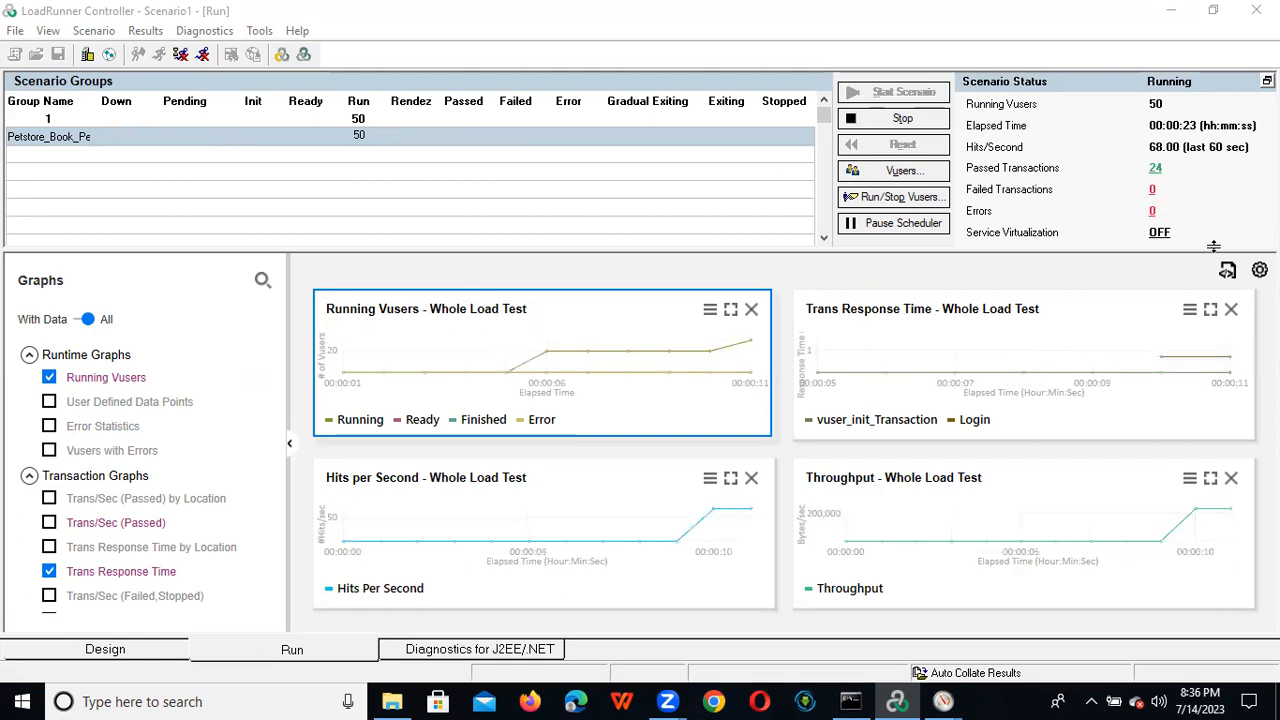
{"action": "double_click", "coordinate": [461, 360]}
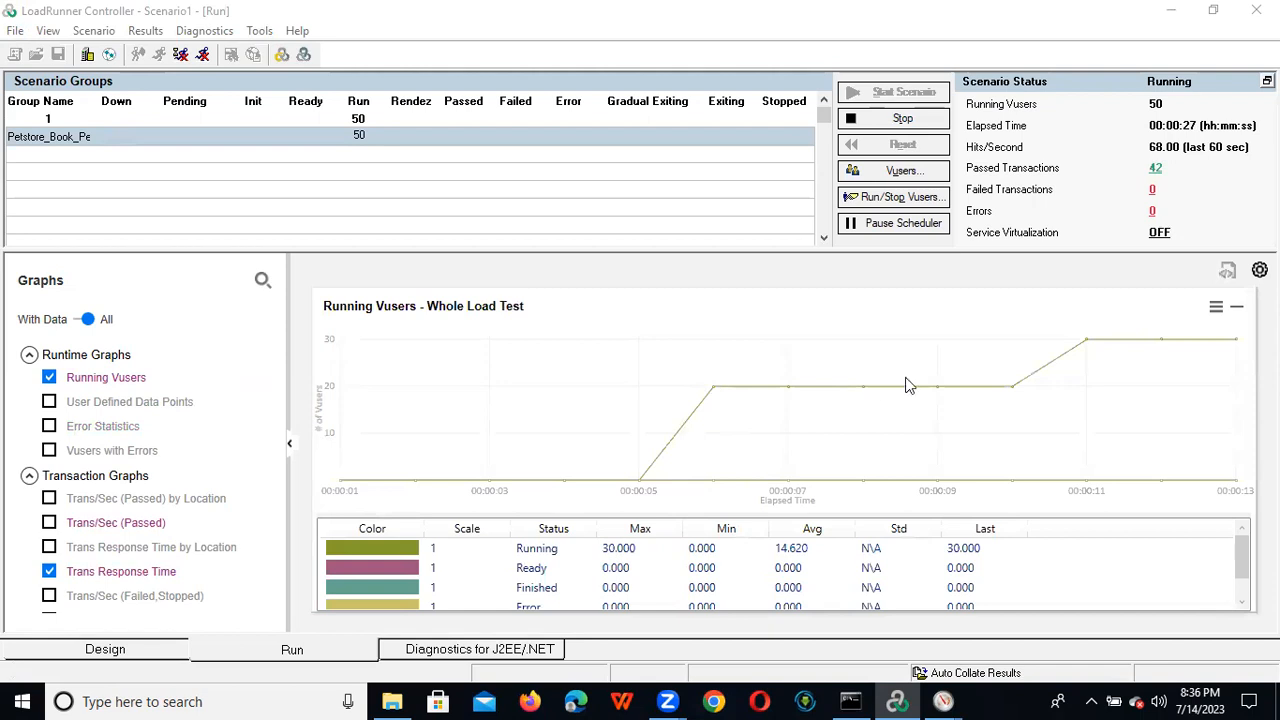
{"action": "double_click", "coordinate": [667, 338]}
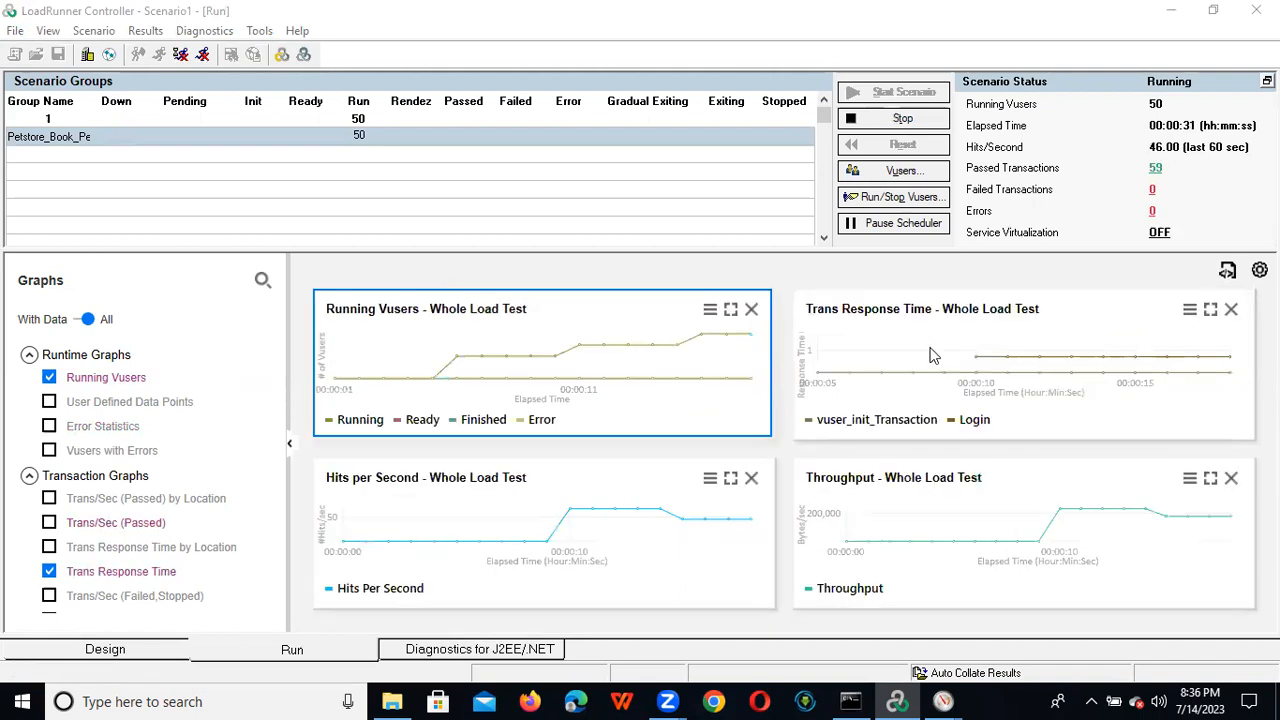
{"action": "double_click", "coordinate": [930, 355]}
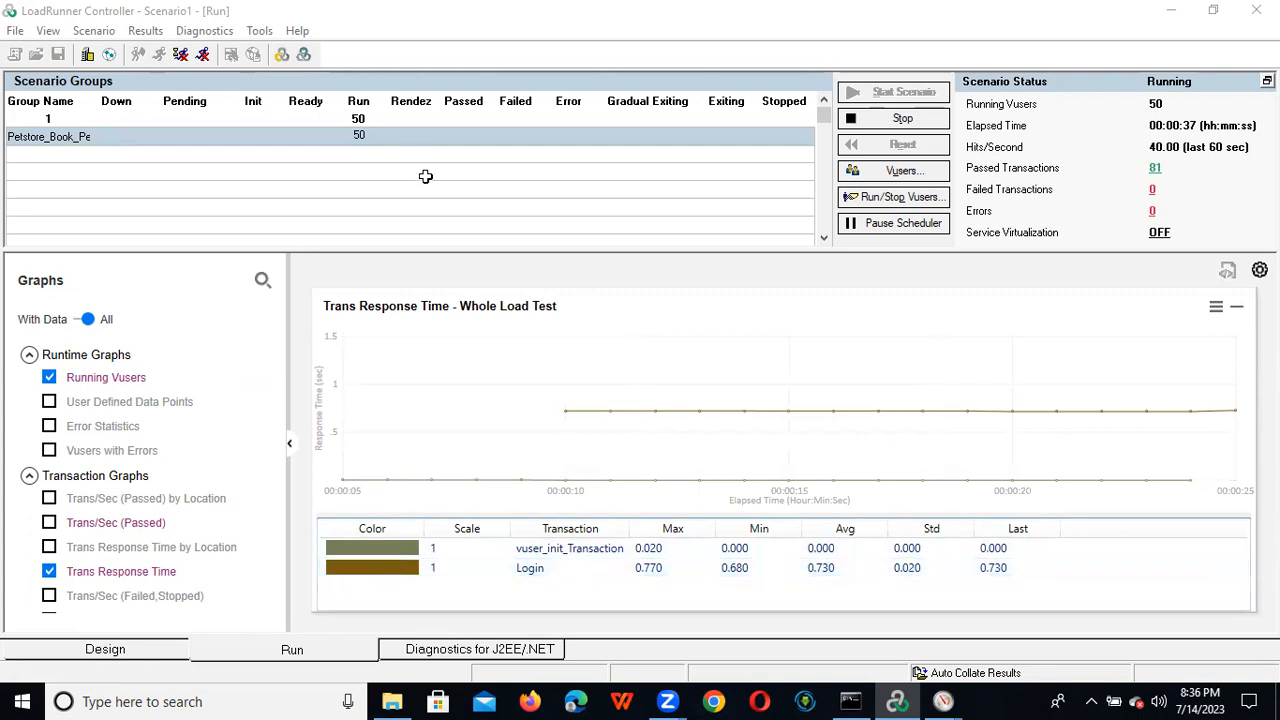
{"action": "double_click", "coordinate": [628, 378]}
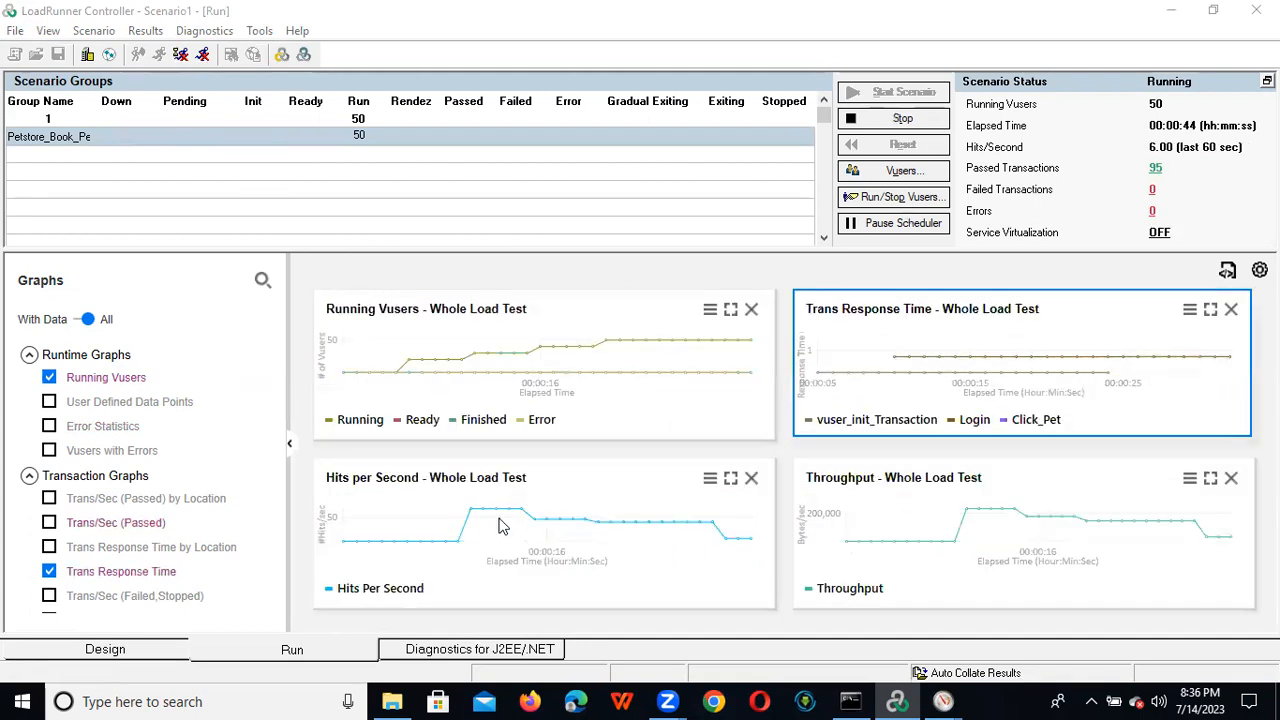
{"action": "double_click", "coordinate": [502, 527]}
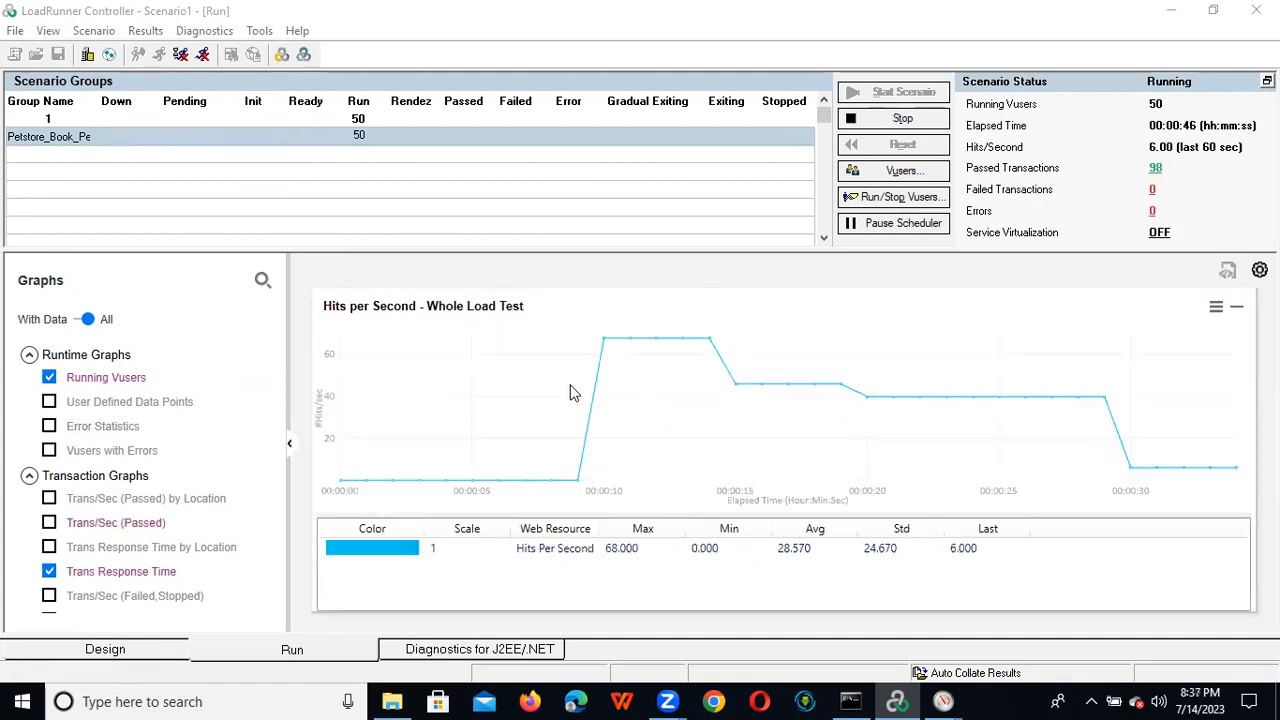
{"action": "double_click", "coordinate": [570, 393]}
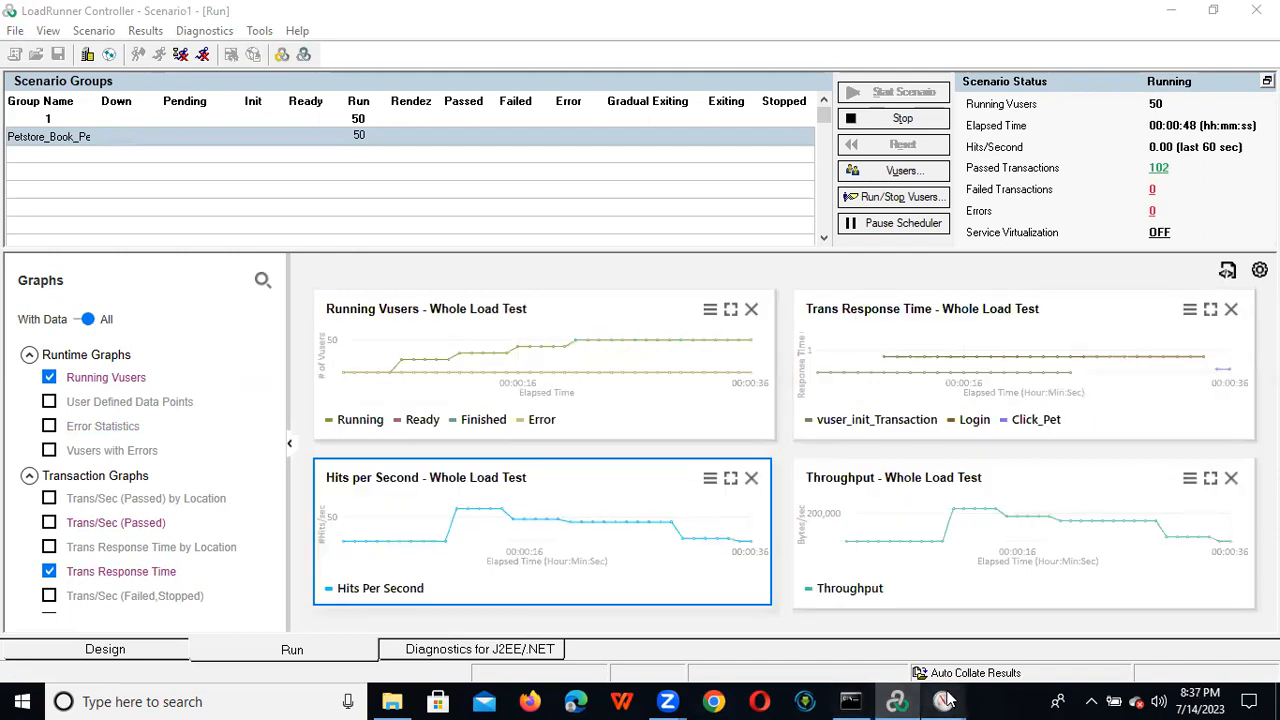
Step: Switch to Performance Monitor to examine the % Processor Time counter during the run, and minimize its window
{"action": "mouse_move", "coordinate": [945, 701]}
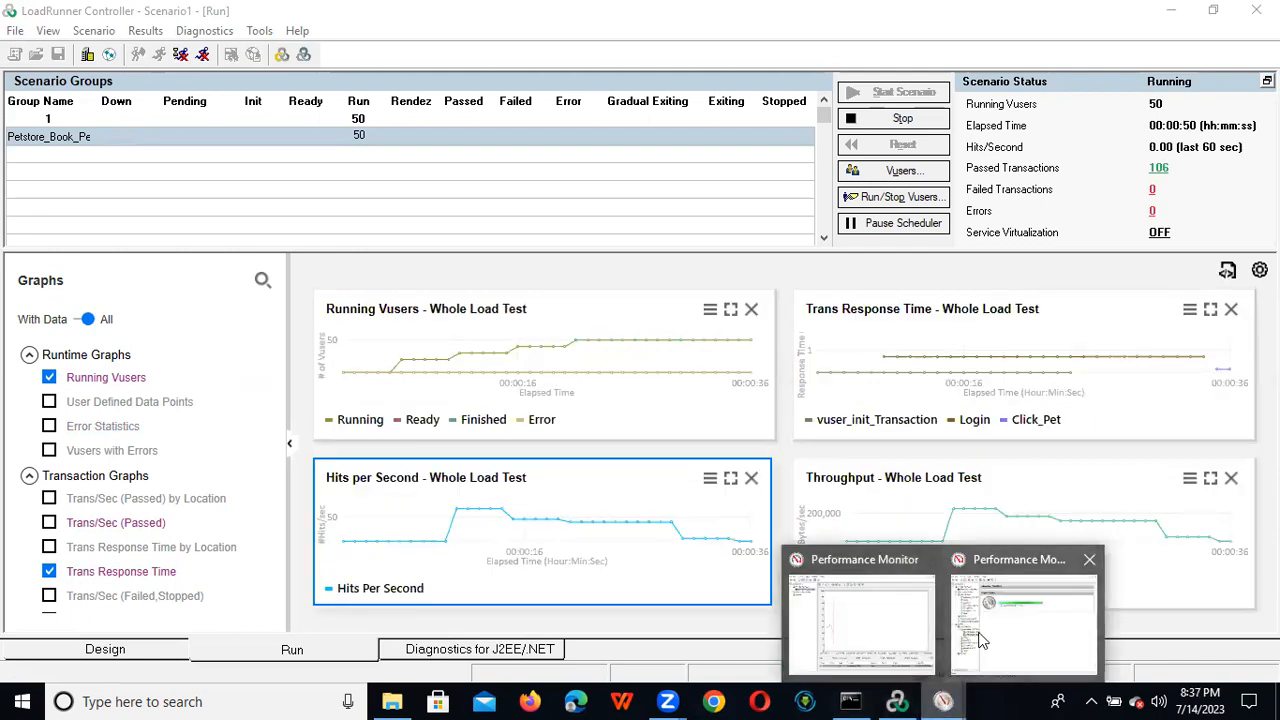
{"action": "left_click", "coordinate": [877, 615]}
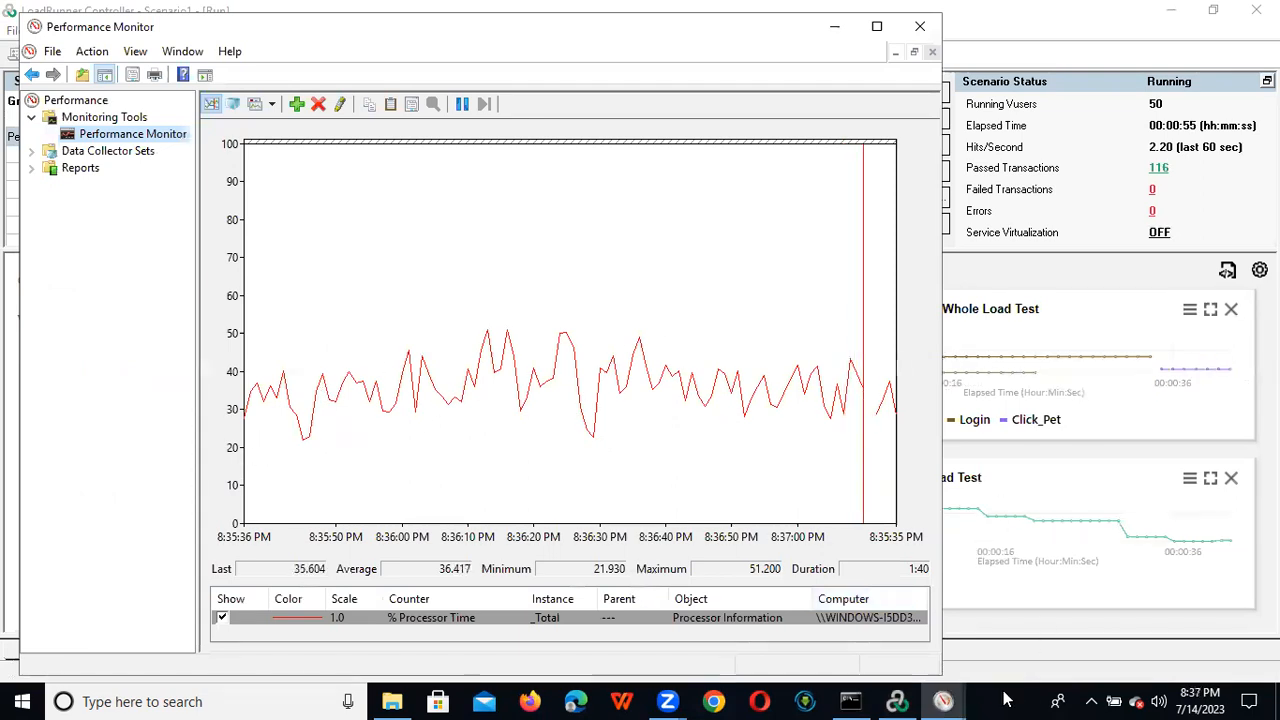
{"action": "left_click", "coordinate": [832, 28]}
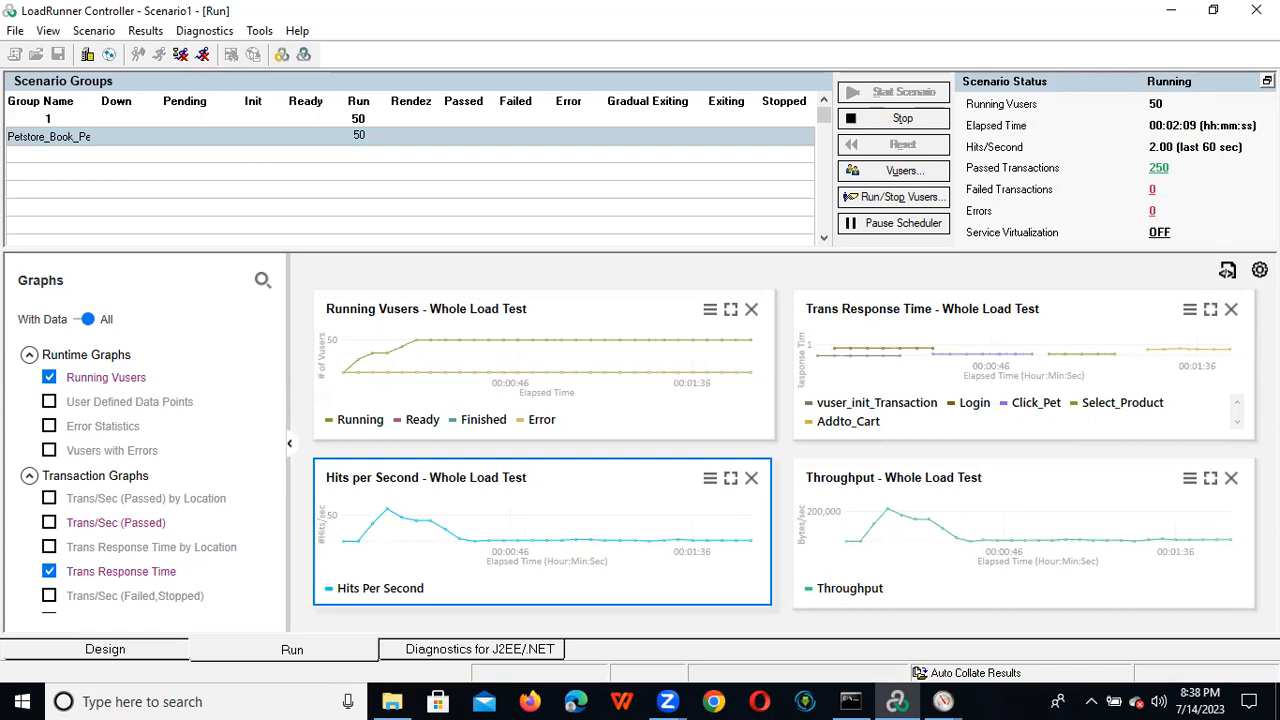
Step: Check the run's progress on the global schedule graph in the scenario design and return to the run view
{"action": "left_click", "coordinate": [118, 656]}
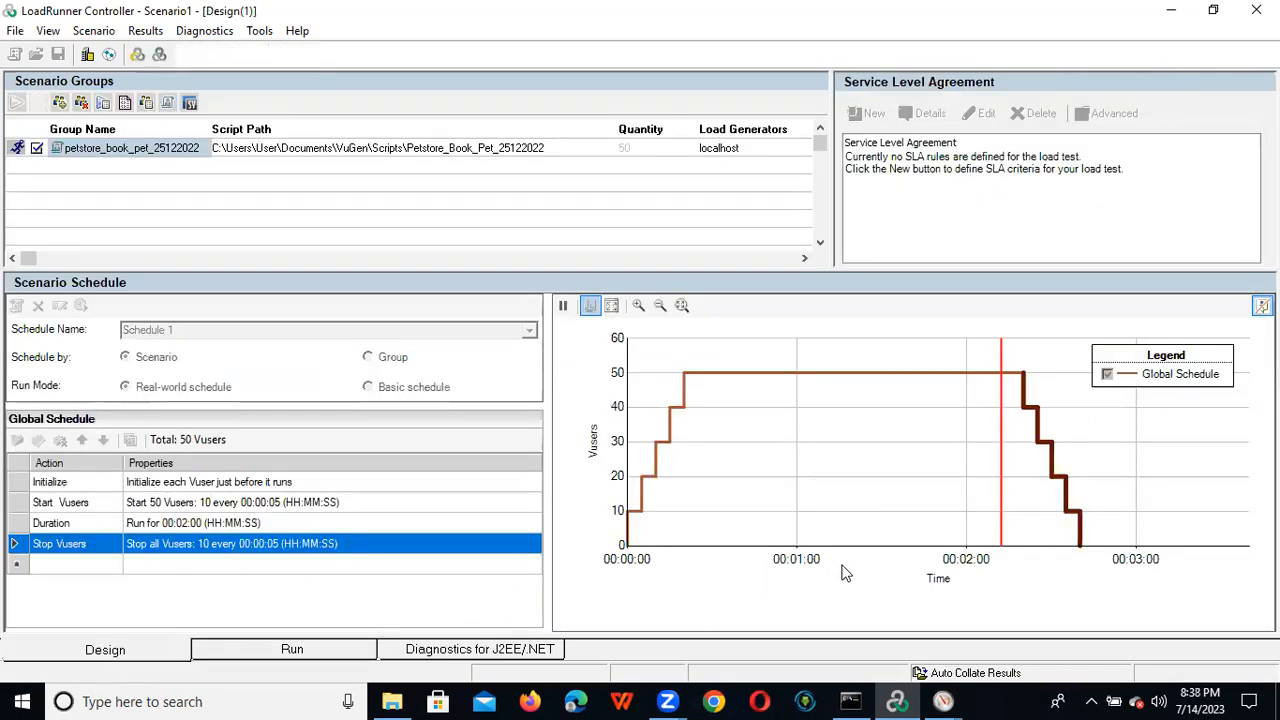
{"action": "mouse_move", "coordinate": [1082, 550]}
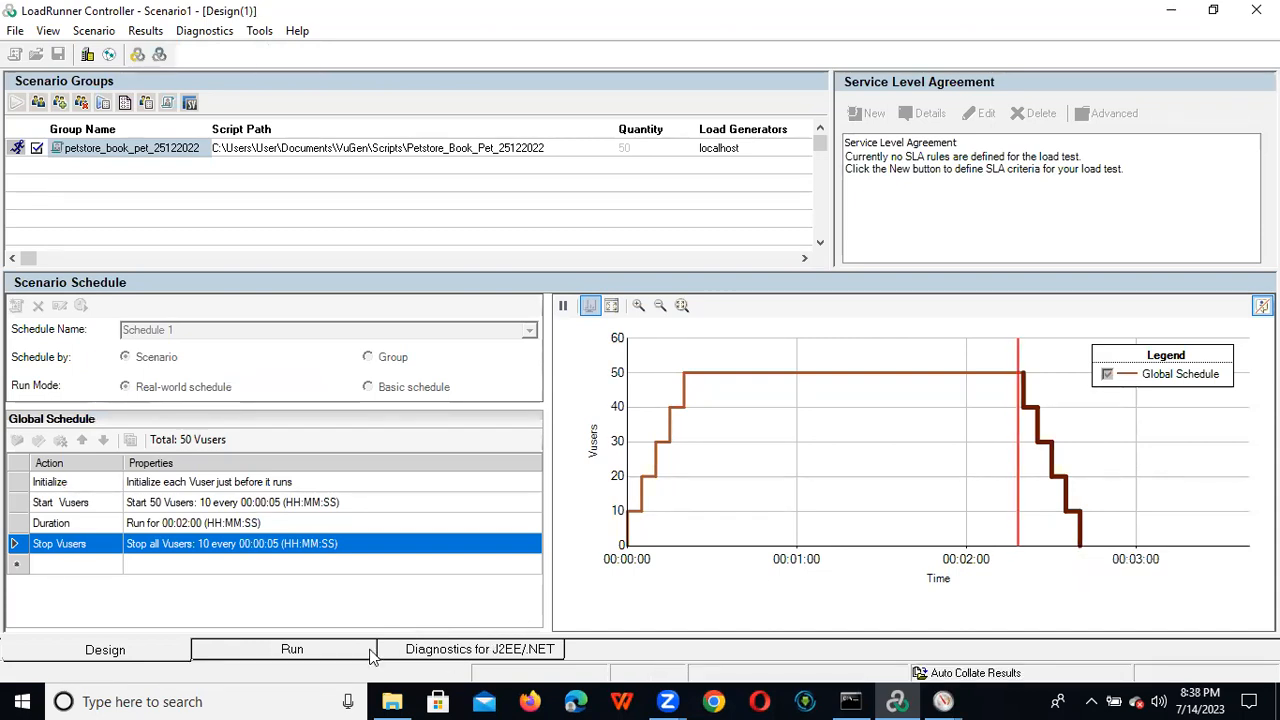
{"action": "left_click", "coordinate": [330, 652]}
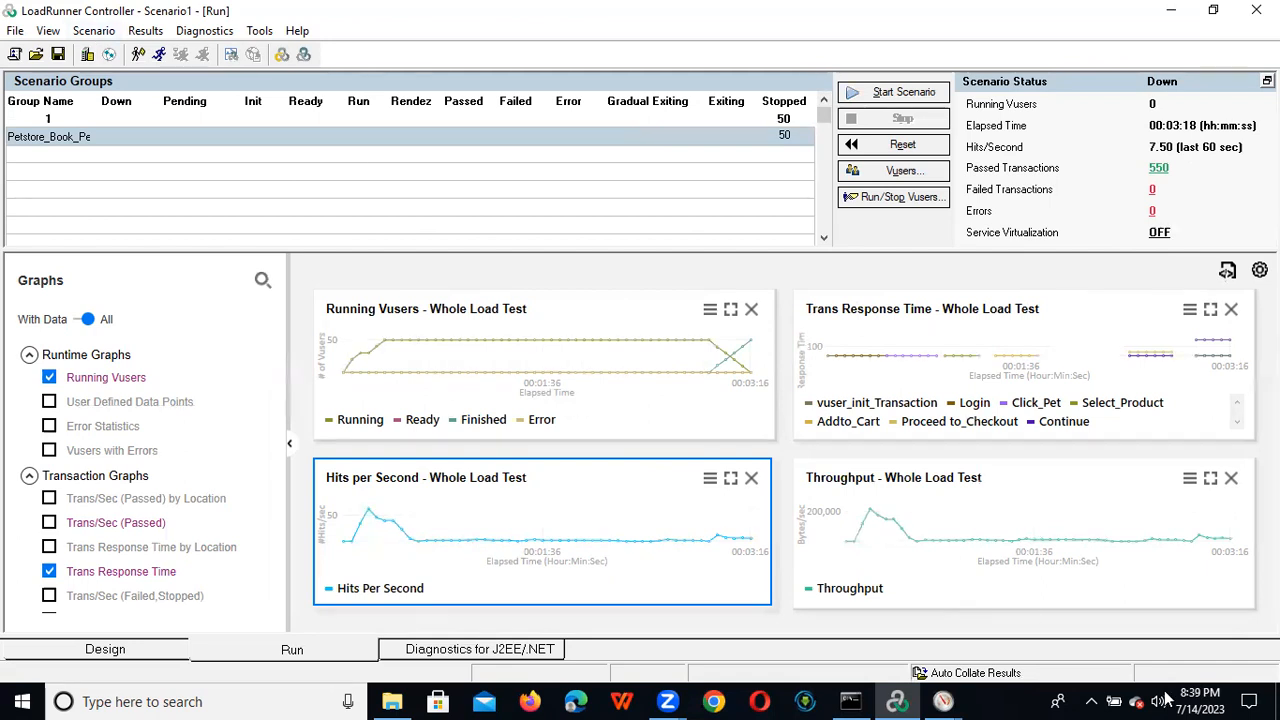
Step: Start LoadRunner Analysis from the desktop and bring up the dialog for opening an existing analysis session
{"action": "left_click", "coordinate": [1278, 703]}
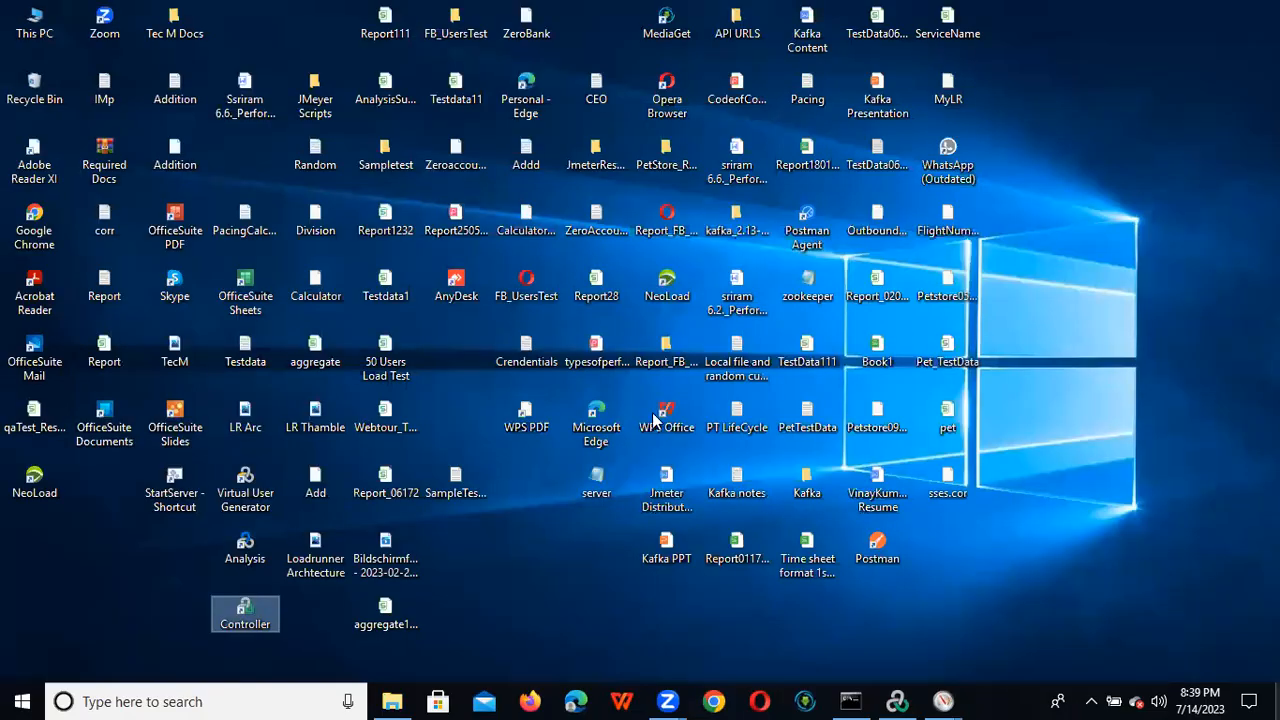
{"action": "double_click", "coordinate": [243, 561]}
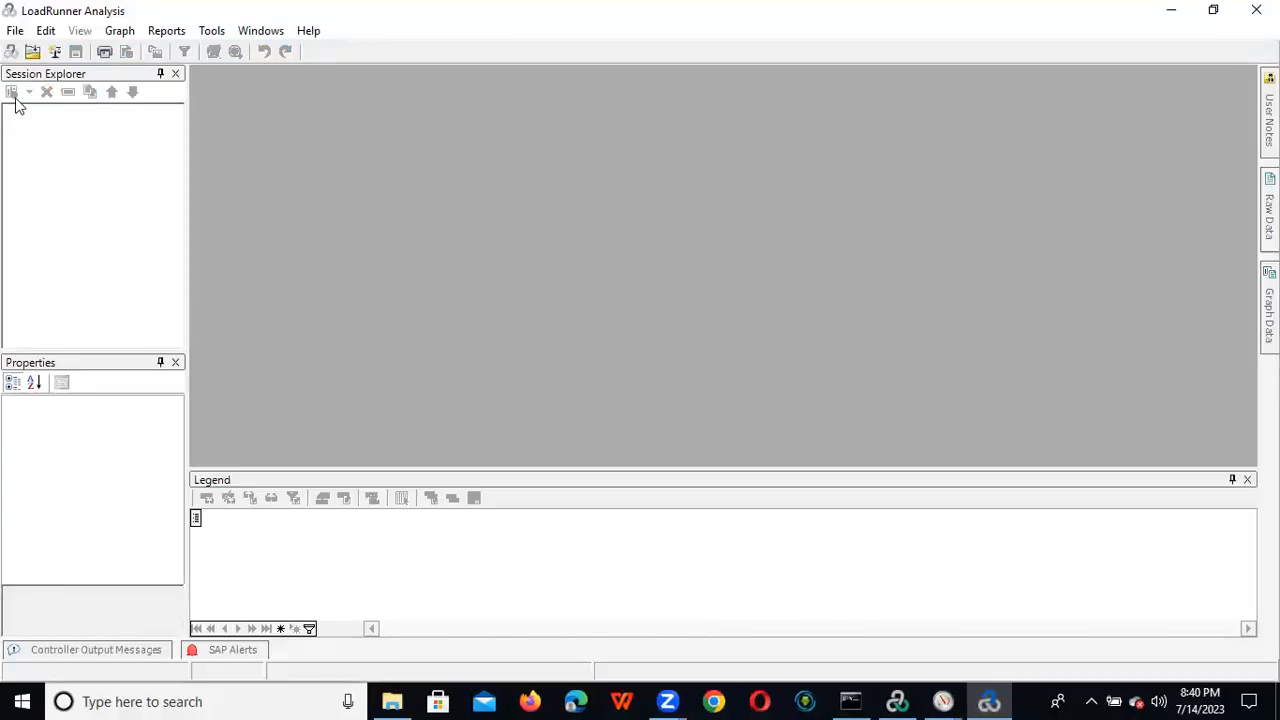
{"action": "left_click", "coordinate": [15, 30]}
{"action": "mouse_move", "coordinate": [46, 30]}
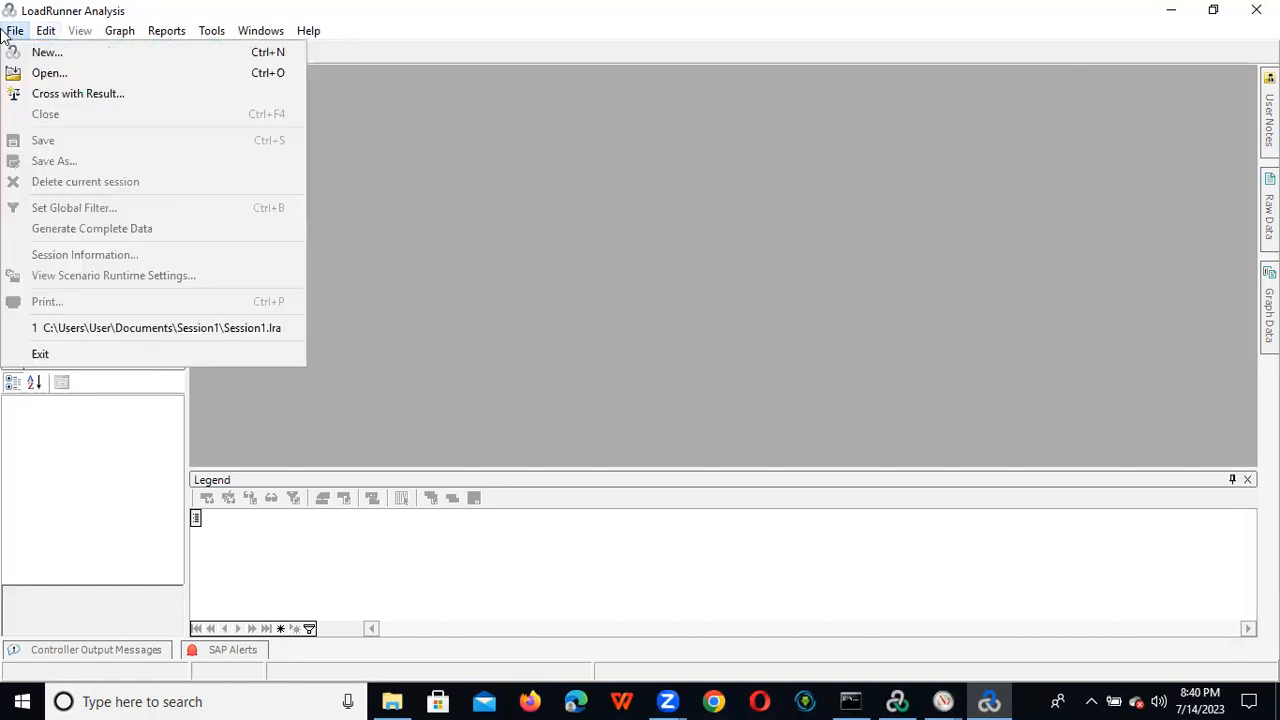
{"action": "left_click", "coordinate": [47, 73]}
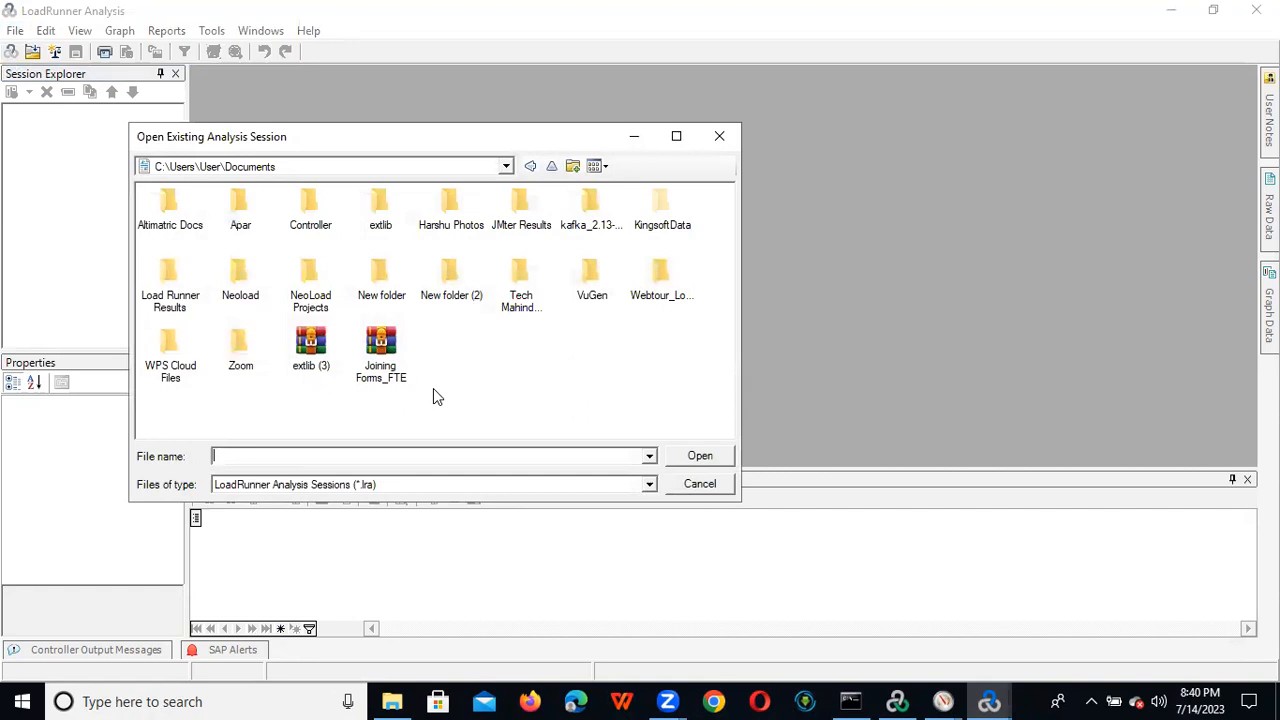
Step: Look for an analysis session in the log and sum_data folders of Load Runner Results\api_testing
{"action": "double_click", "coordinate": [169, 287]}
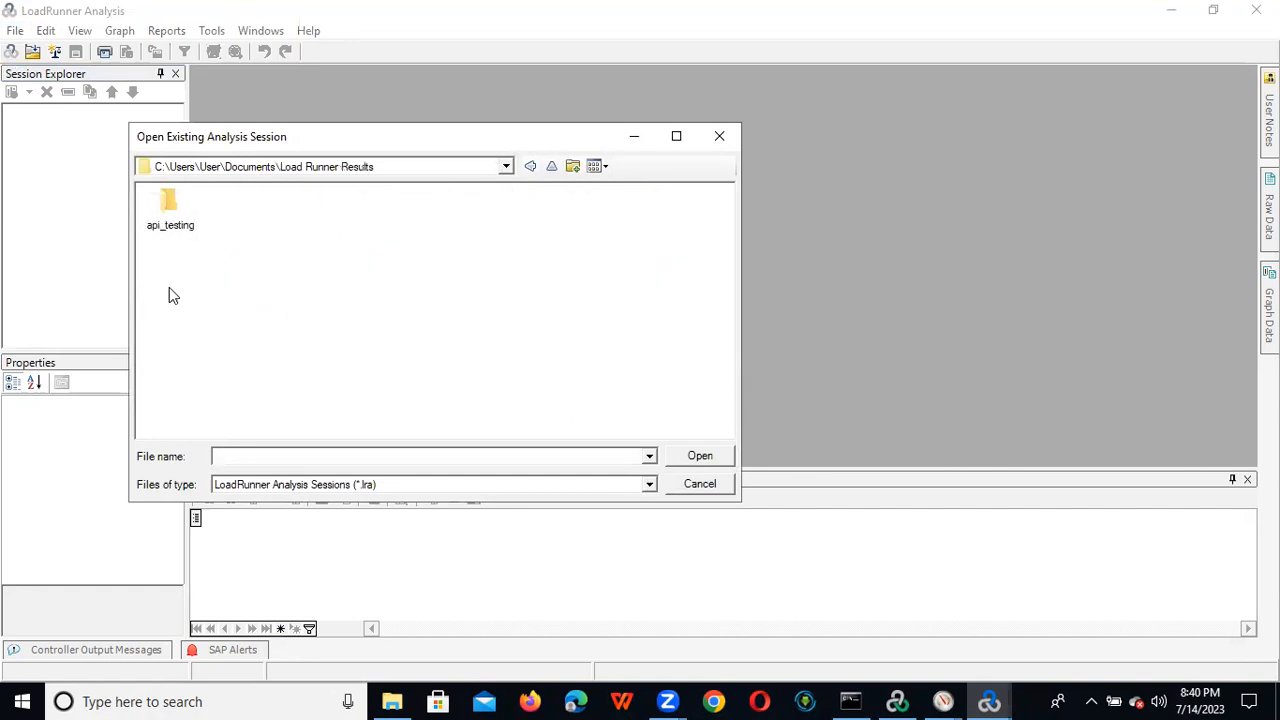
{"action": "double_click", "coordinate": [172, 228]}
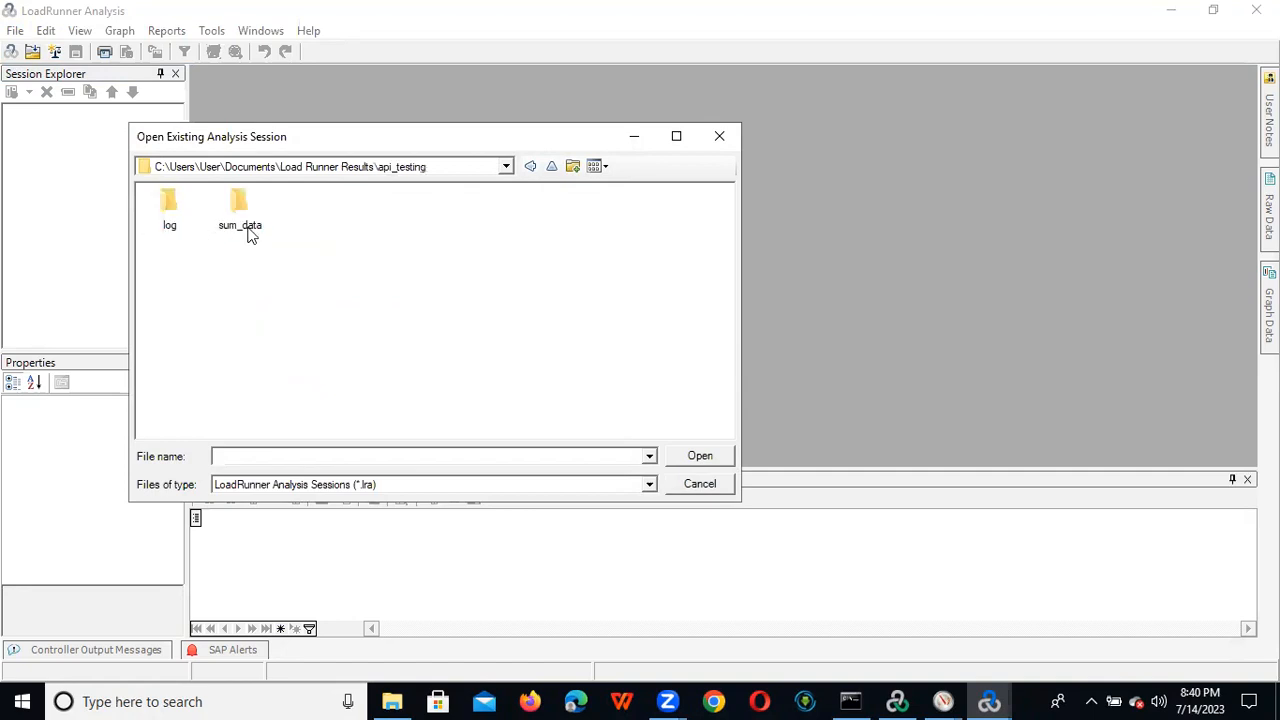
{"action": "double_click", "coordinate": [170, 229]}
{"action": "left_click", "coordinate": [506, 166]}
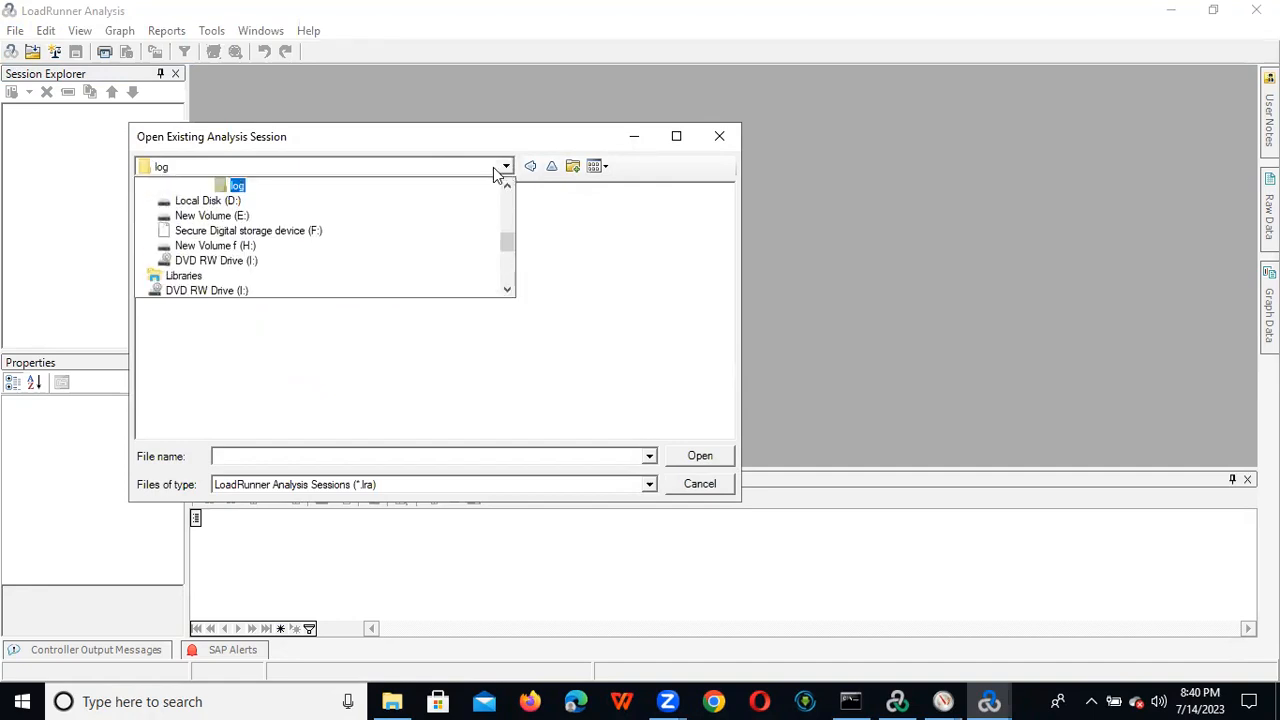
{"action": "left_click", "coordinate": [507, 185]}
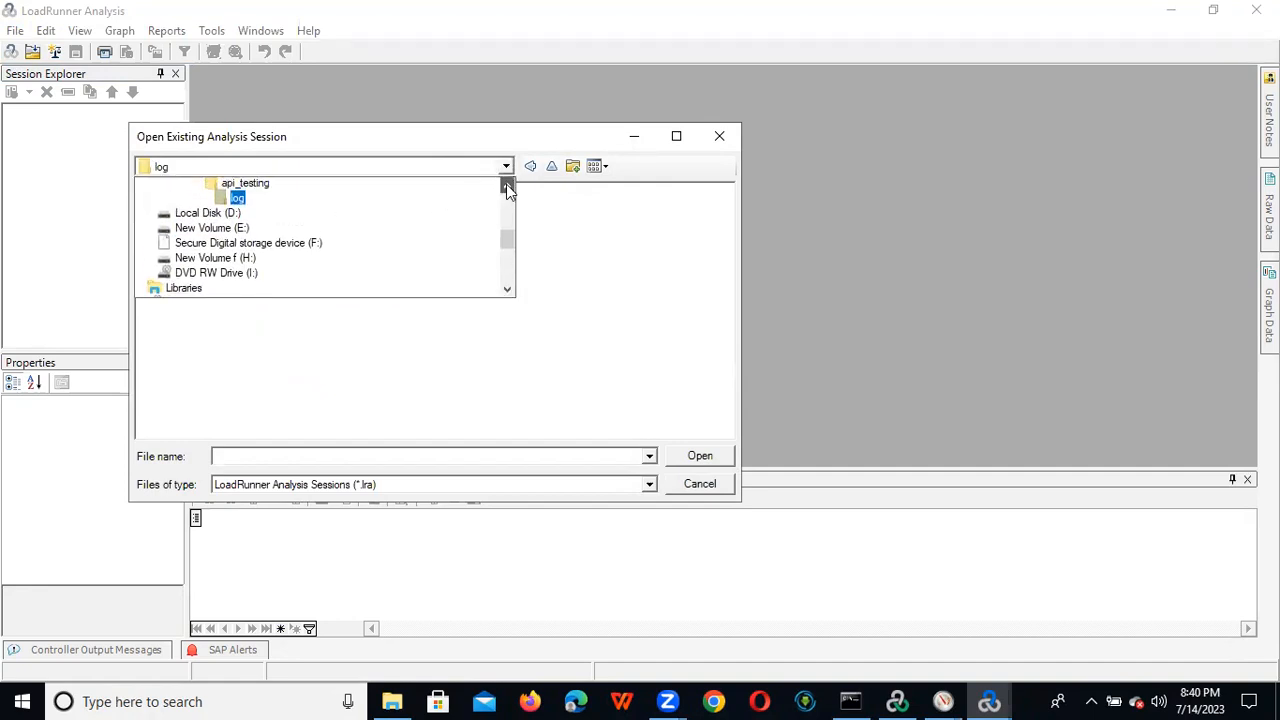
{"action": "left_click", "coordinate": [342, 188]}
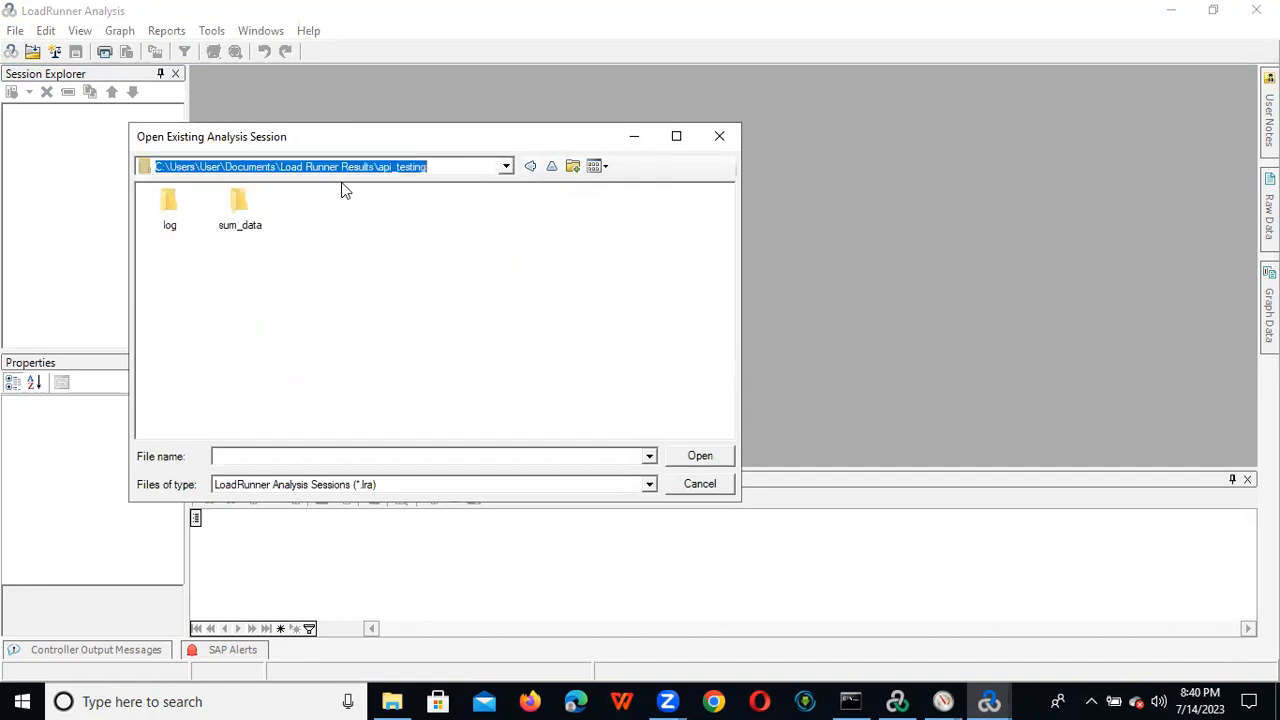
{"action": "double_click", "coordinate": [242, 214]}
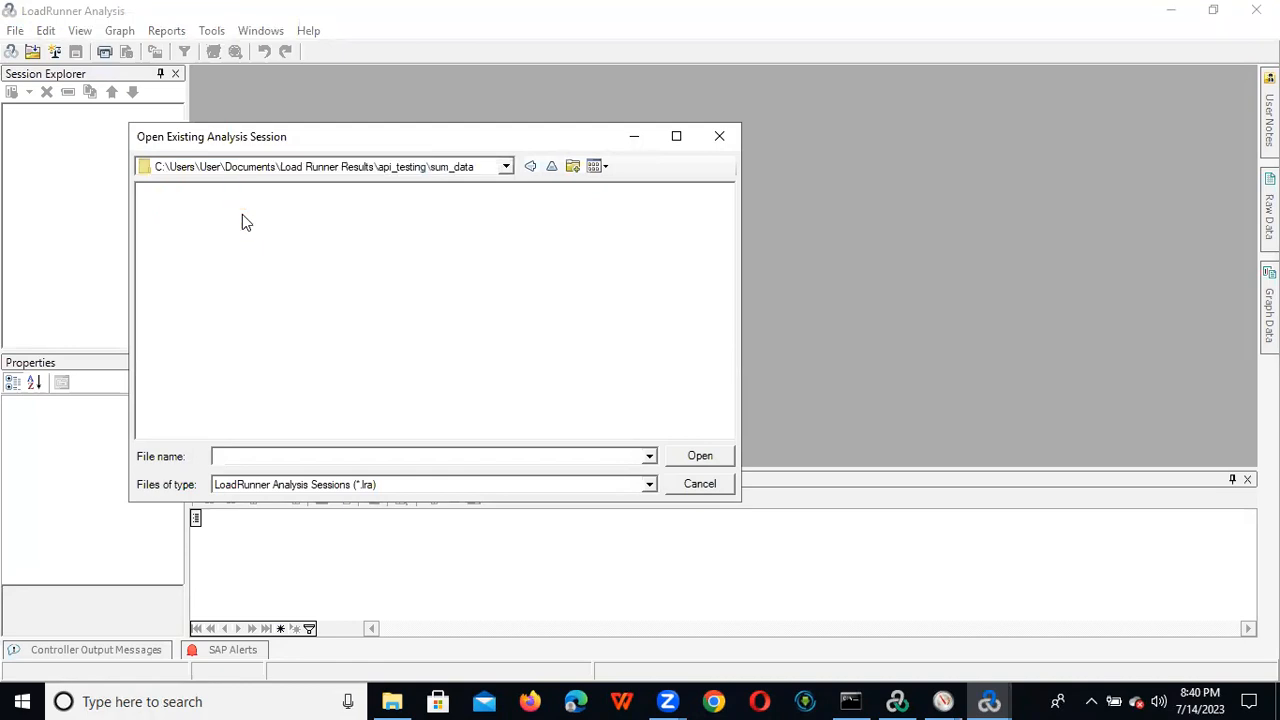
{"action": "left_click", "coordinate": [505, 168]}
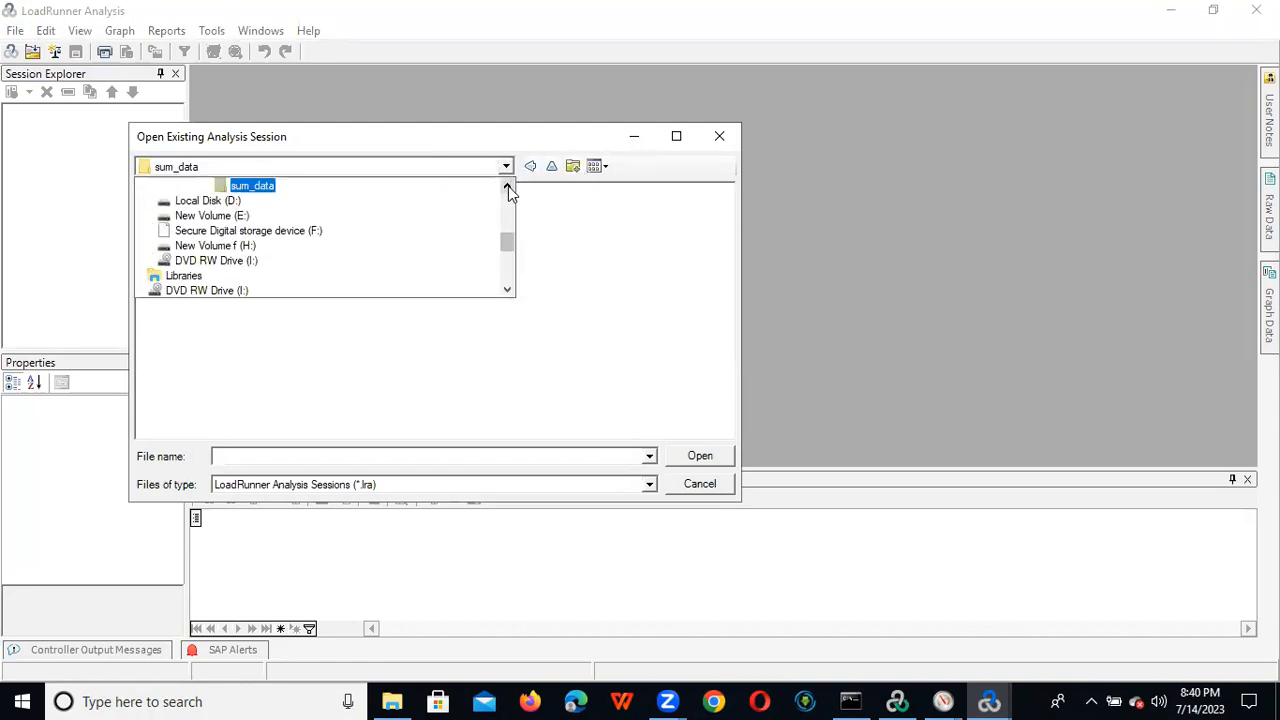
{"action": "left_click", "coordinate": [507, 188]}
{"action": "left_click", "coordinate": [507, 188]}
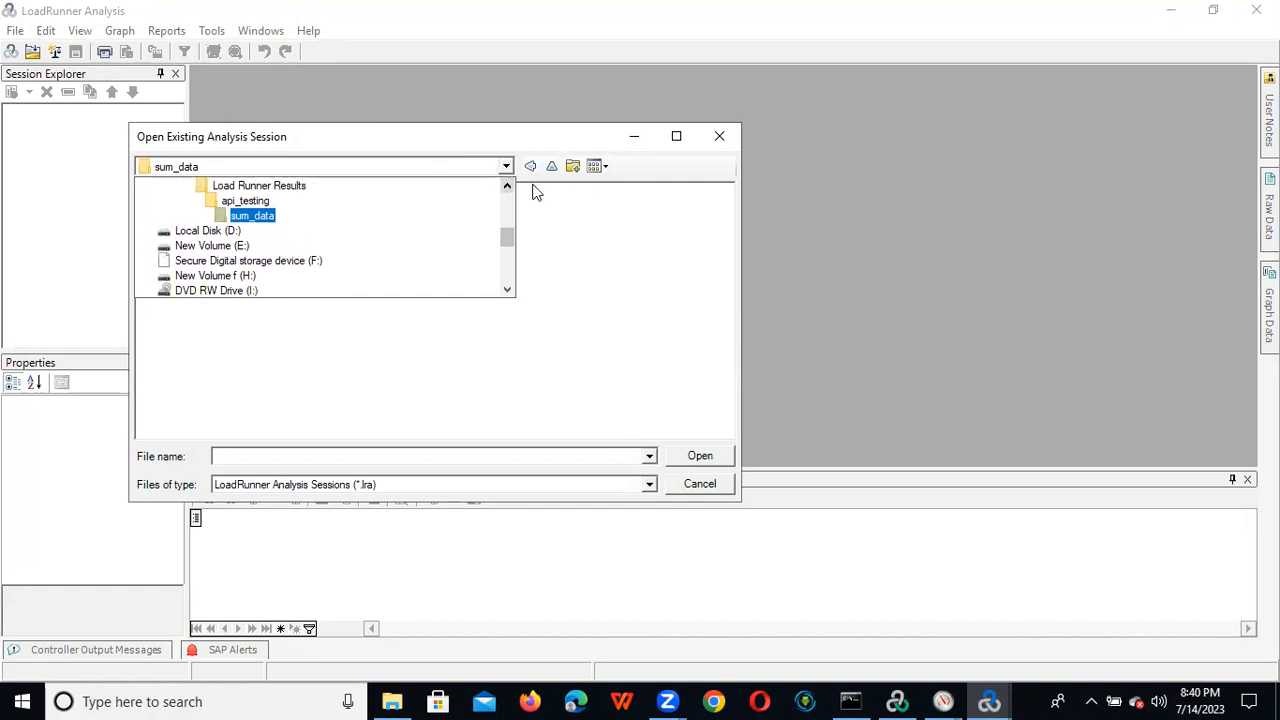
Step: Switch to File Explorer and open the api_testing LoadRunner result file from Documents\Load Runner Results\api_testing
{"action": "left_click", "coordinate": [393, 701]}
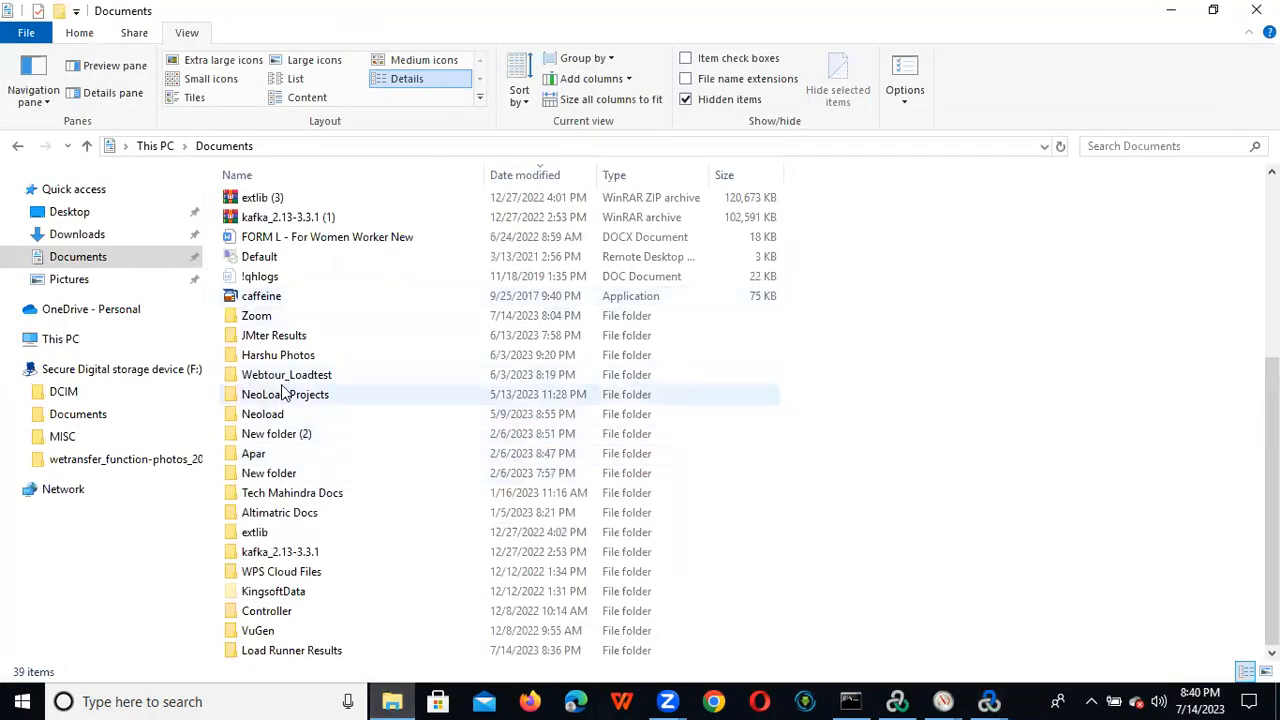
{"action": "left_click", "coordinate": [284, 394]}
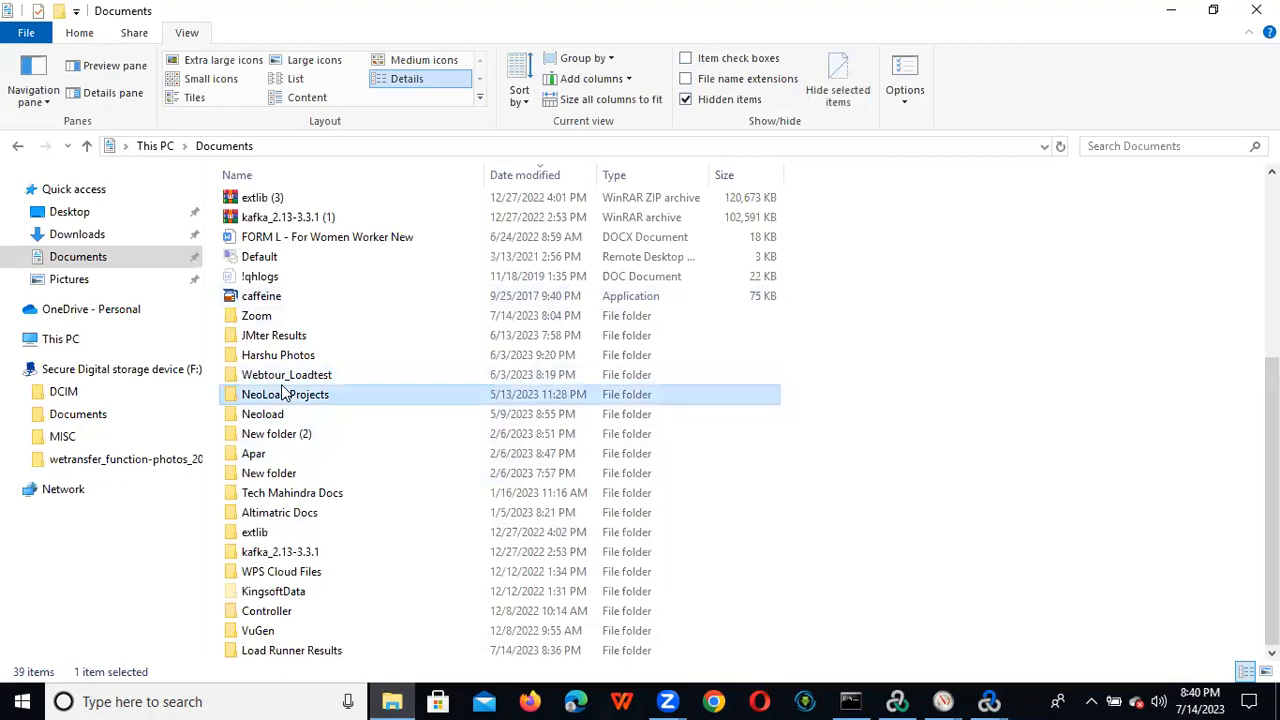
{"action": "double_click", "coordinate": [292, 651]}
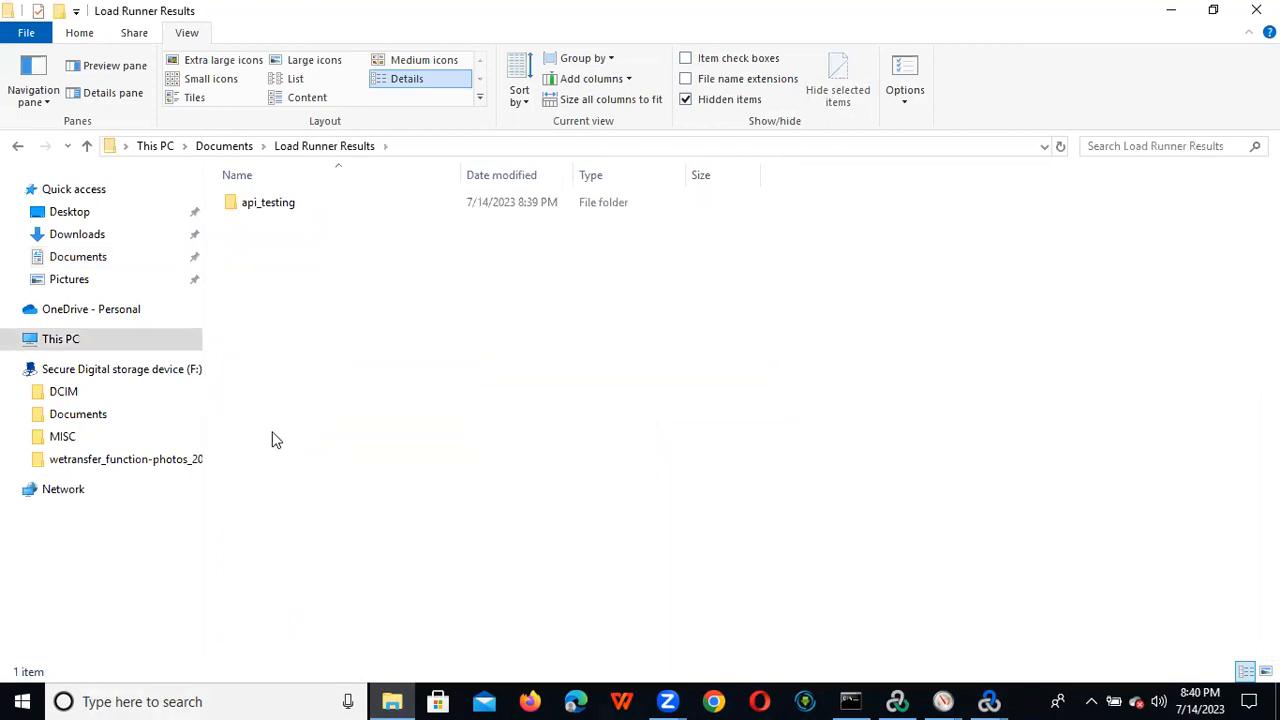
{"action": "left_click", "coordinate": [287, 208]}
{"action": "double_click", "coordinate": [287, 208]}
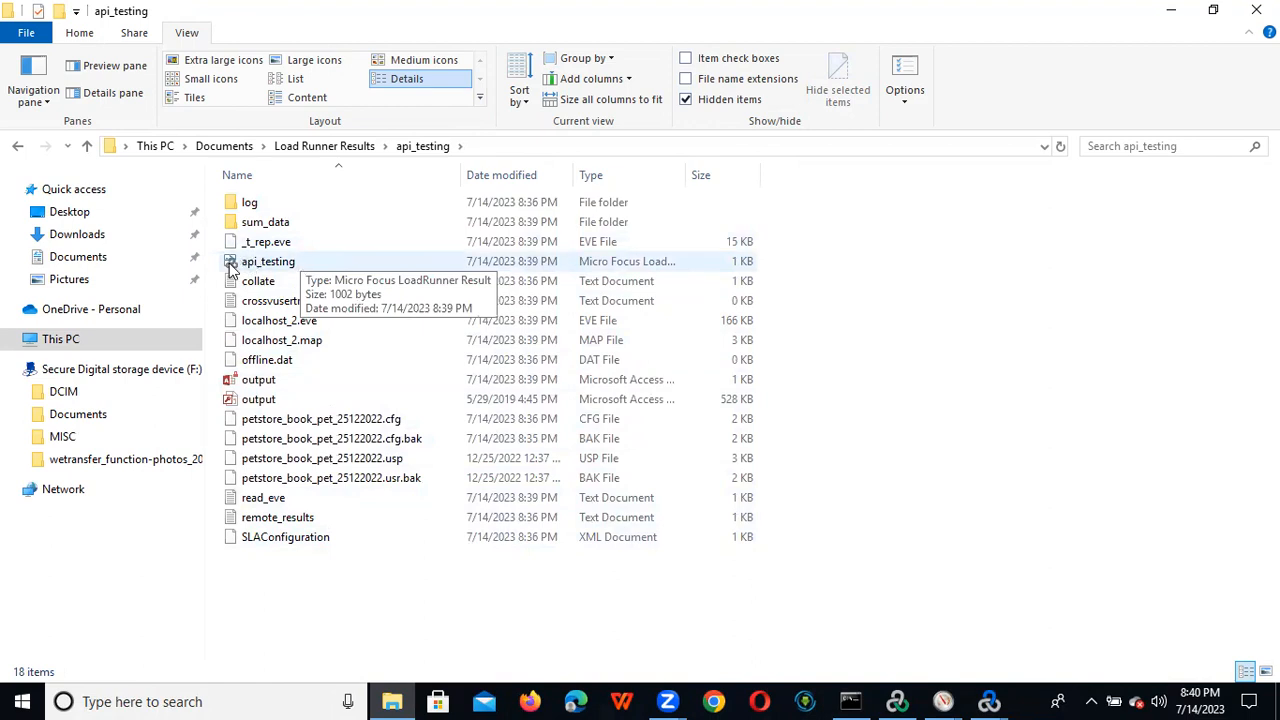
{"action": "double_click", "coordinate": [293, 262]}
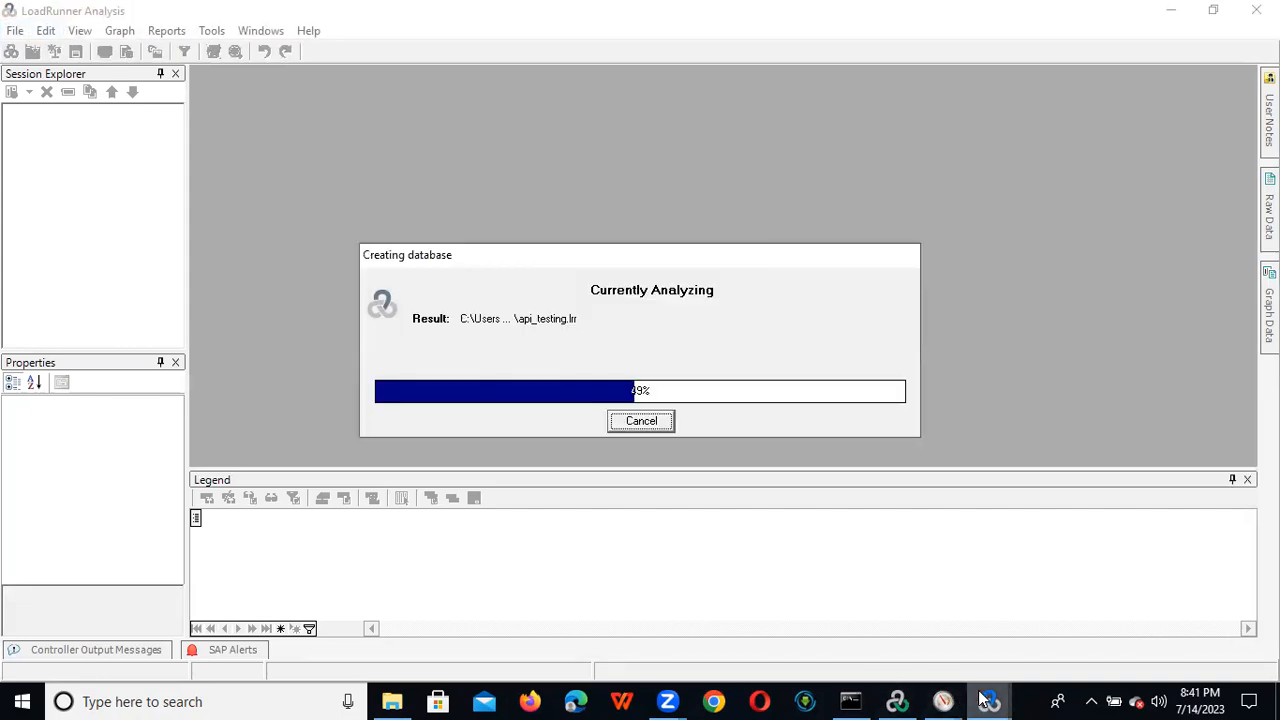
Step: Return to the Open Existing Analysis Session dialog, go up to the Load Runner Results folder, and check the available file types
{"action": "mouse_move", "coordinate": [988, 700]}
{"action": "left_click", "coordinate": [966, 614]}
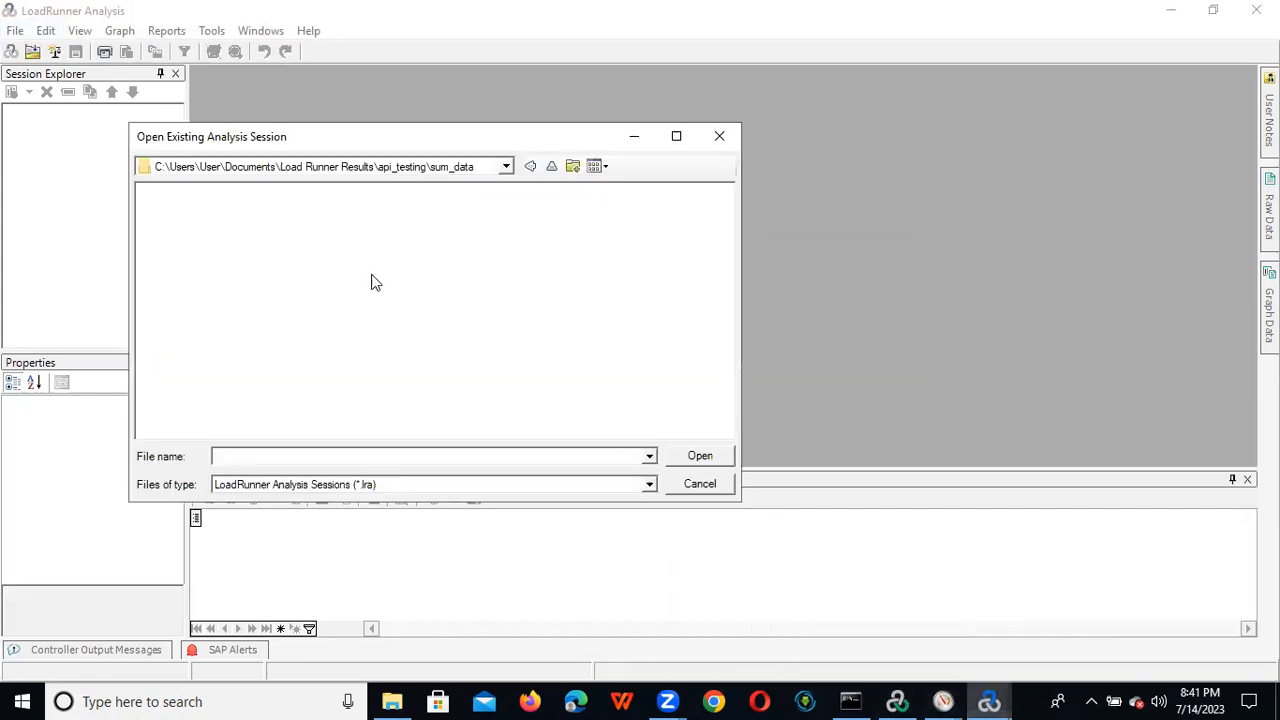
{"action": "left_click", "coordinate": [507, 167]}
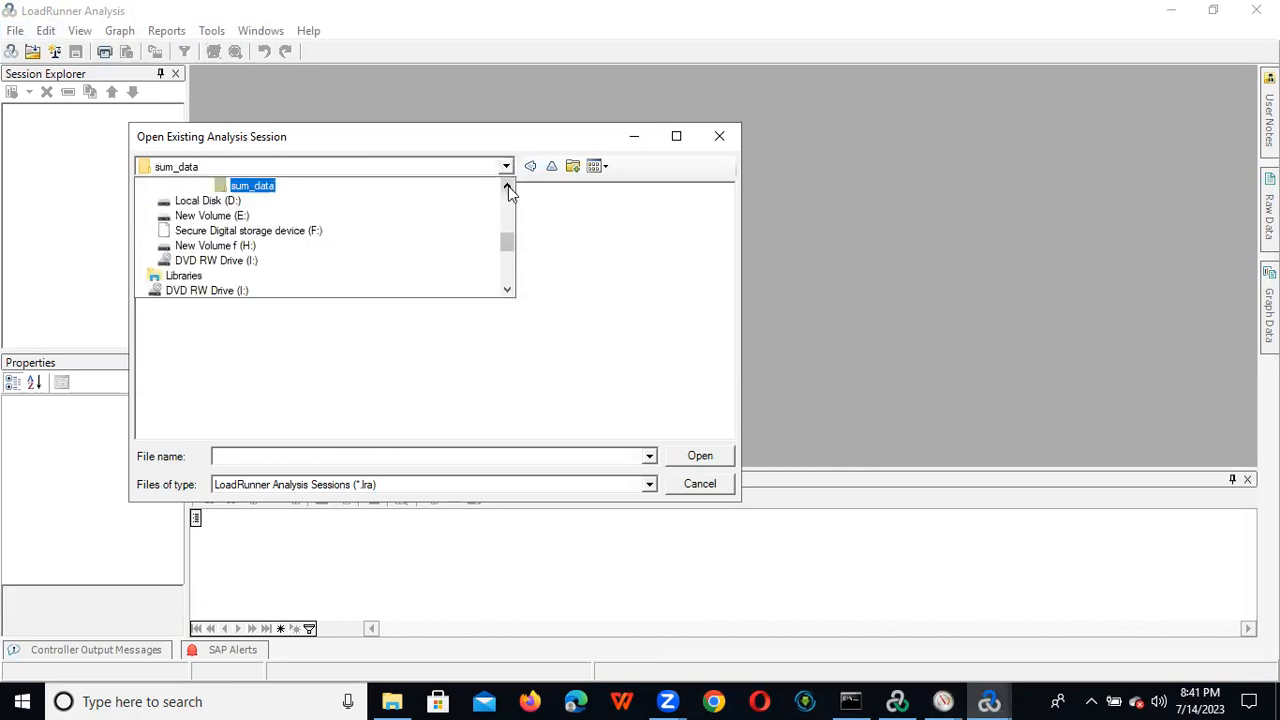
{"action": "left_click", "coordinate": [508, 187]}
{"action": "left_click", "coordinate": [508, 187]}
{"action": "left_click", "coordinate": [508, 187]}
{"action": "left_click", "coordinate": [508, 187]}
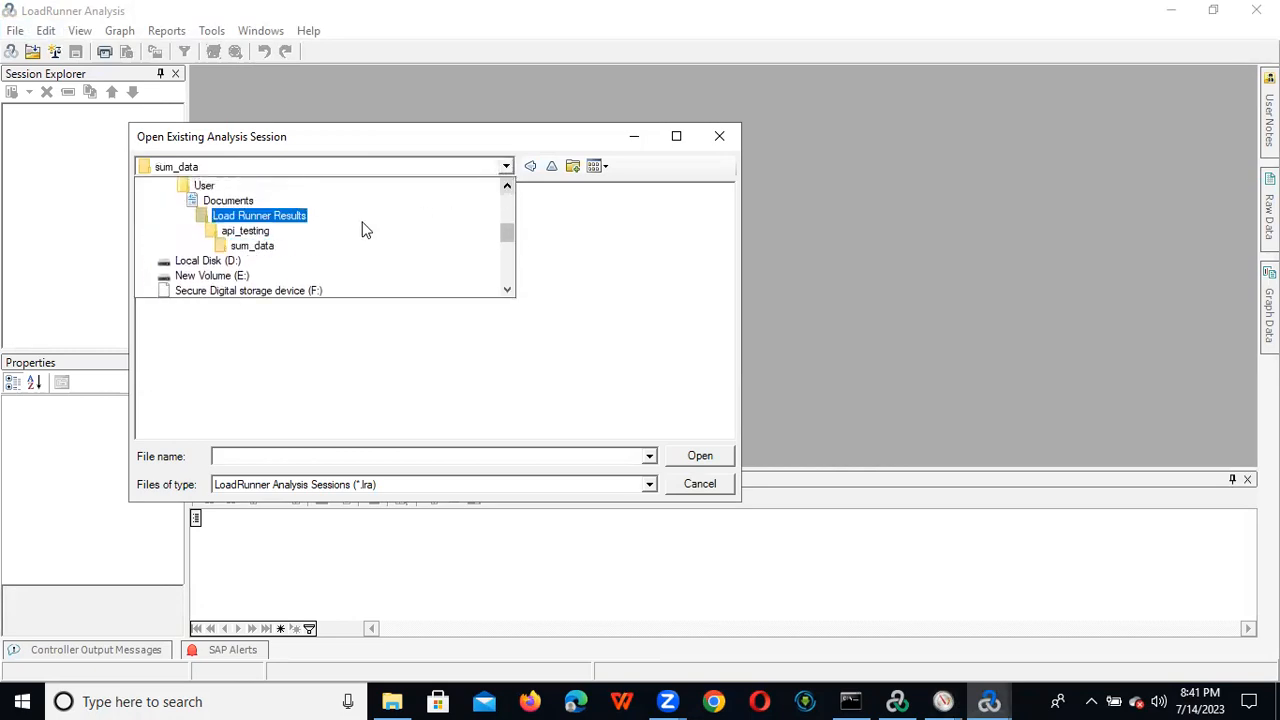
{"action": "left_click", "coordinate": [357, 220]}
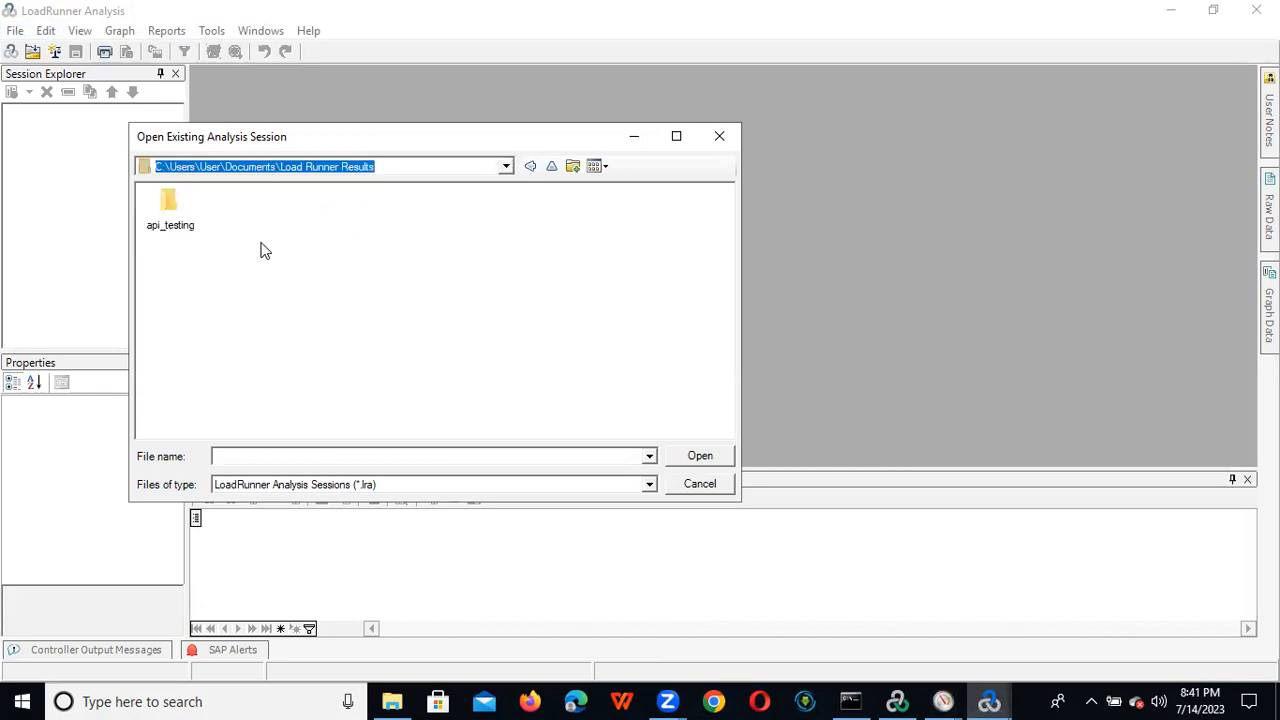
{"action": "left_click", "coordinate": [649, 486]}
{"action": "left_click", "coordinate": [650, 493]}
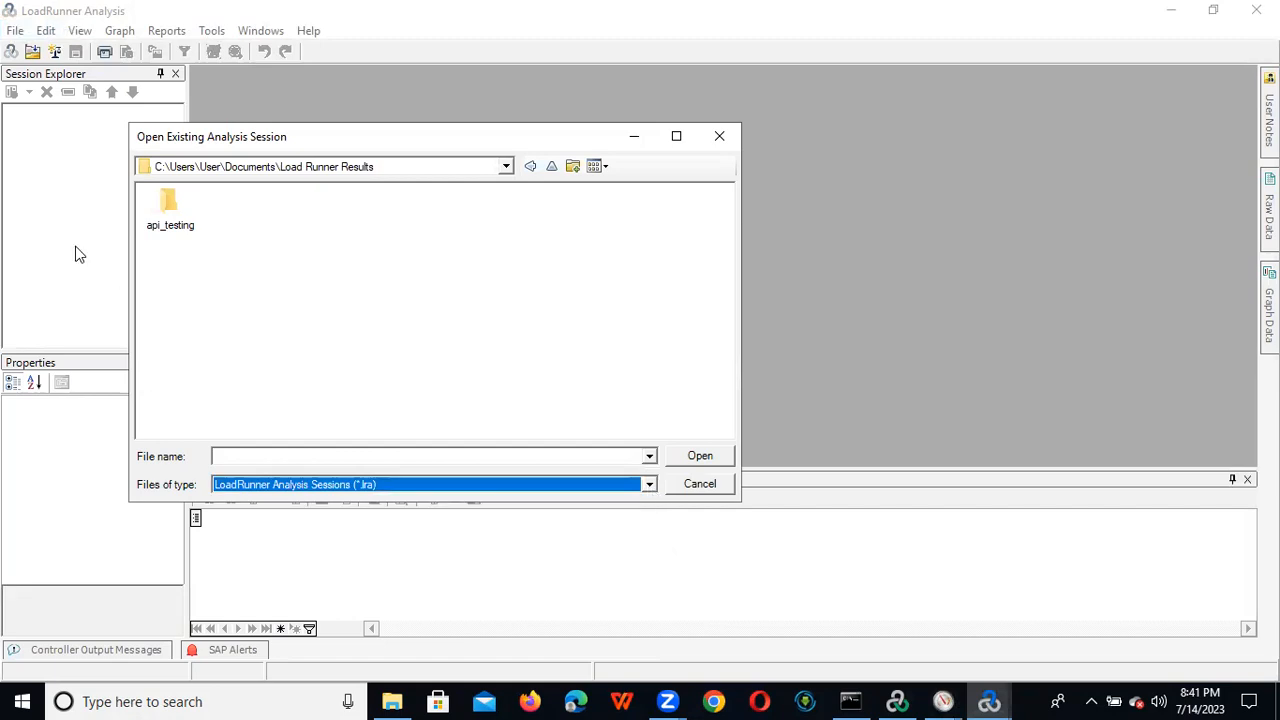
Step: Look for a session file in the Data folder of api_testing and close the session-opening dialog
{"action": "double_click", "coordinate": [178, 219]}
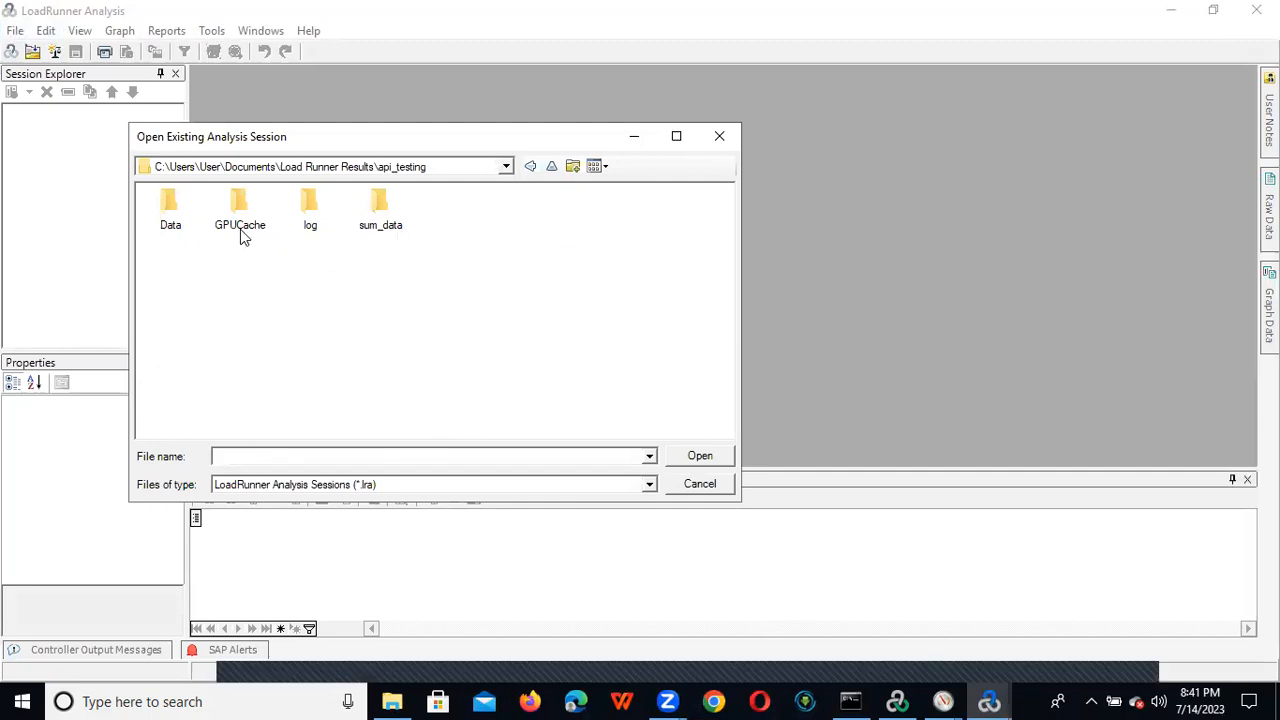
{"action": "double_click", "coordinate": [178, 228]}
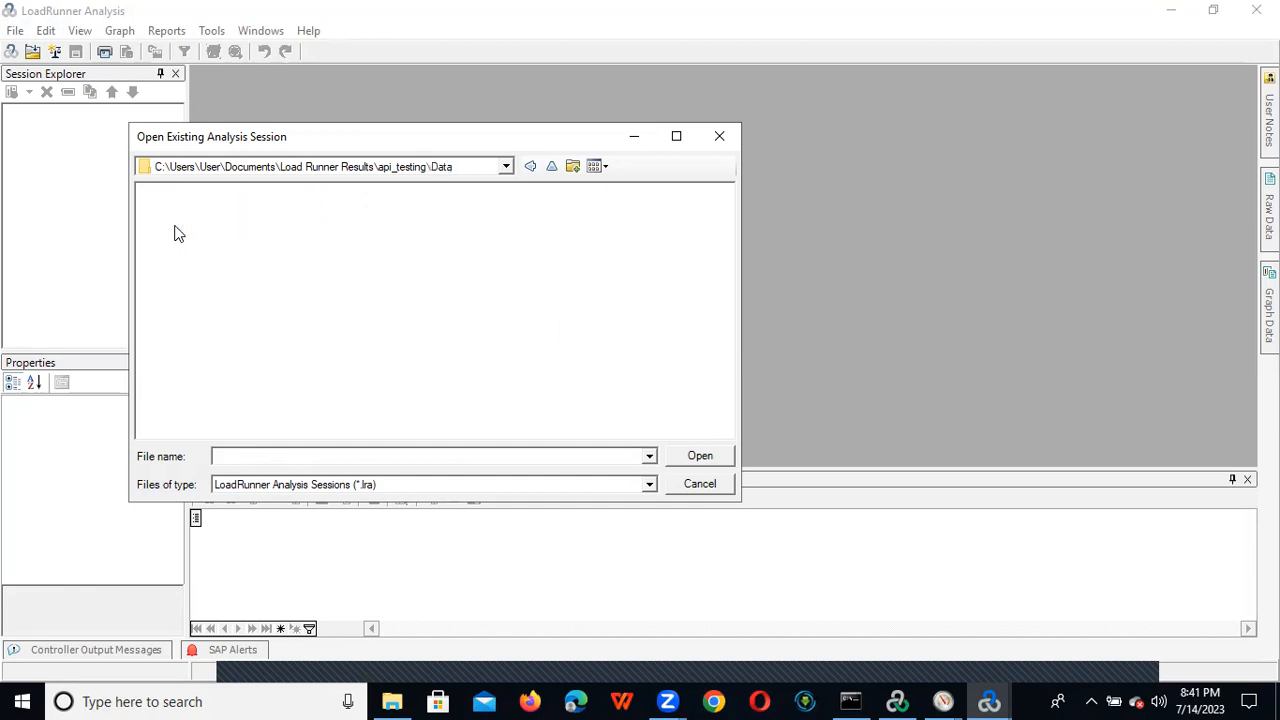
{"action": "left_click", "coordinate": [506, 166]}
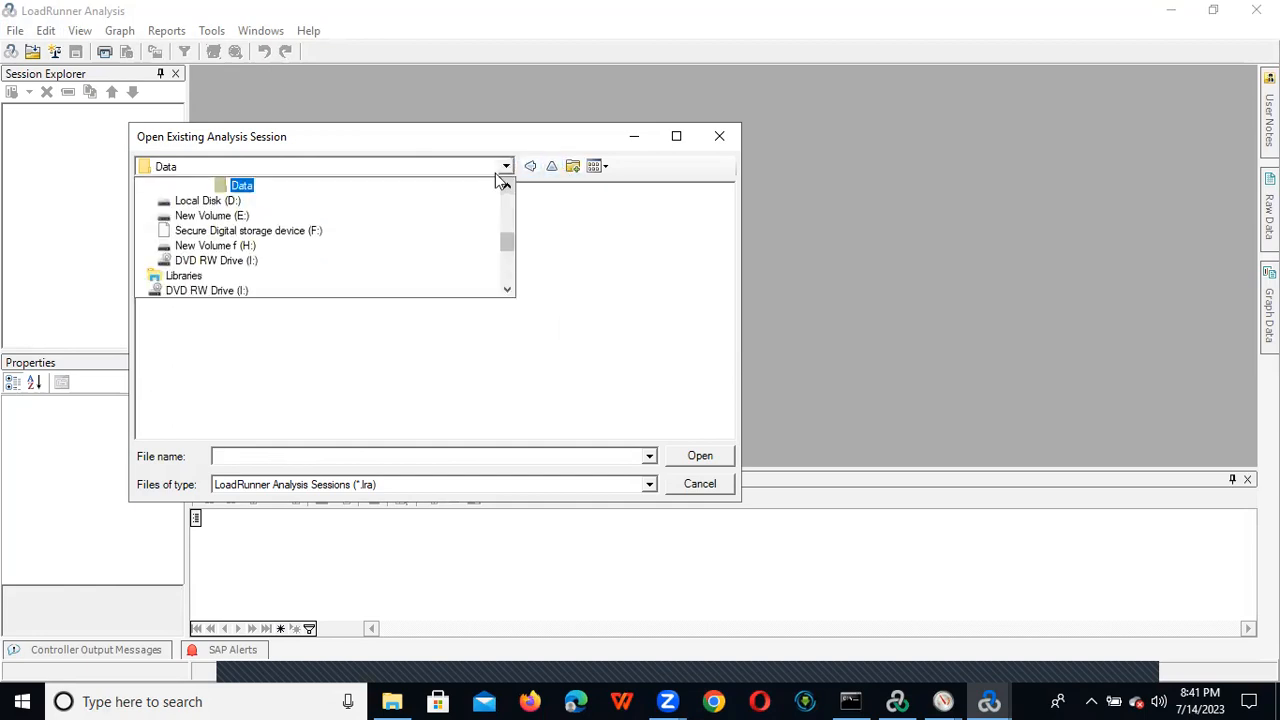
{"action": "left_click", "coordinate": [724, 140]}
{"action": "left_click", "coordinate": [722, 140]}
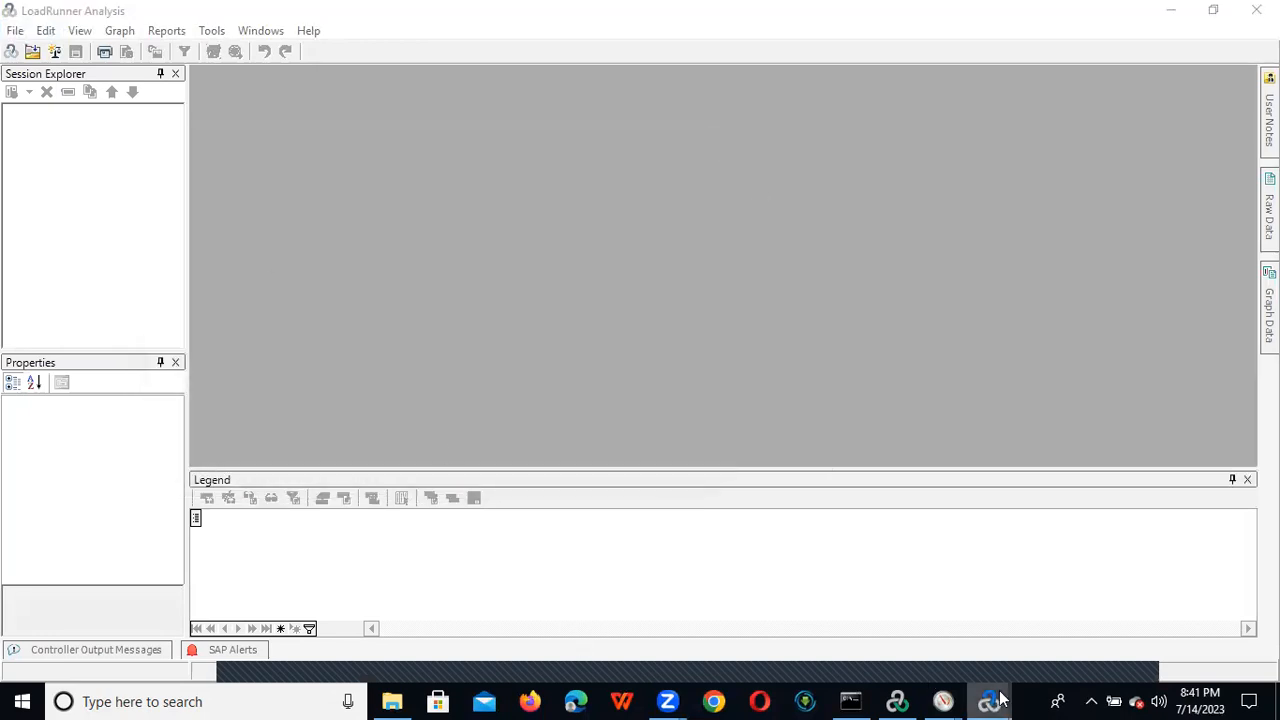
Step: Switch to the Session1.lra analysis window and examine its Summary Report down to the transaction response time table
{"action": "mouse_move", "coordinate": [1003, 700]}
{"action": "left_click", "coordinate": [1105, 627]}
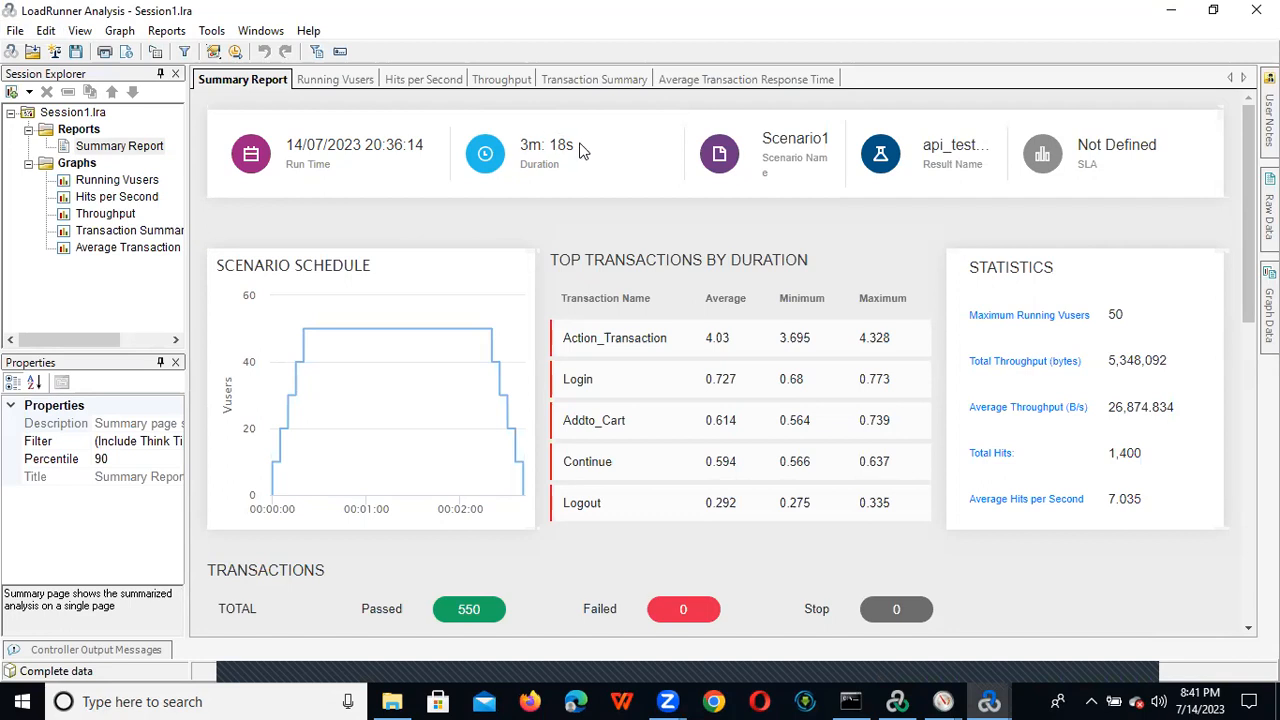
{"action": "mouse_move", "coordinate": [305, 340]}
{"action": "scroll", "coordinate": [1246, 220], "scroll_direction": "down", "scroll_amount": 1}
{"action": "left_click_drag", "start_coordinate": [1247, 267], "coordinate": [1237, 415]}
{"action": "scroll", "coordinate": [1230, 440], "scroll_direction": "down", "scroll_amount": 1}
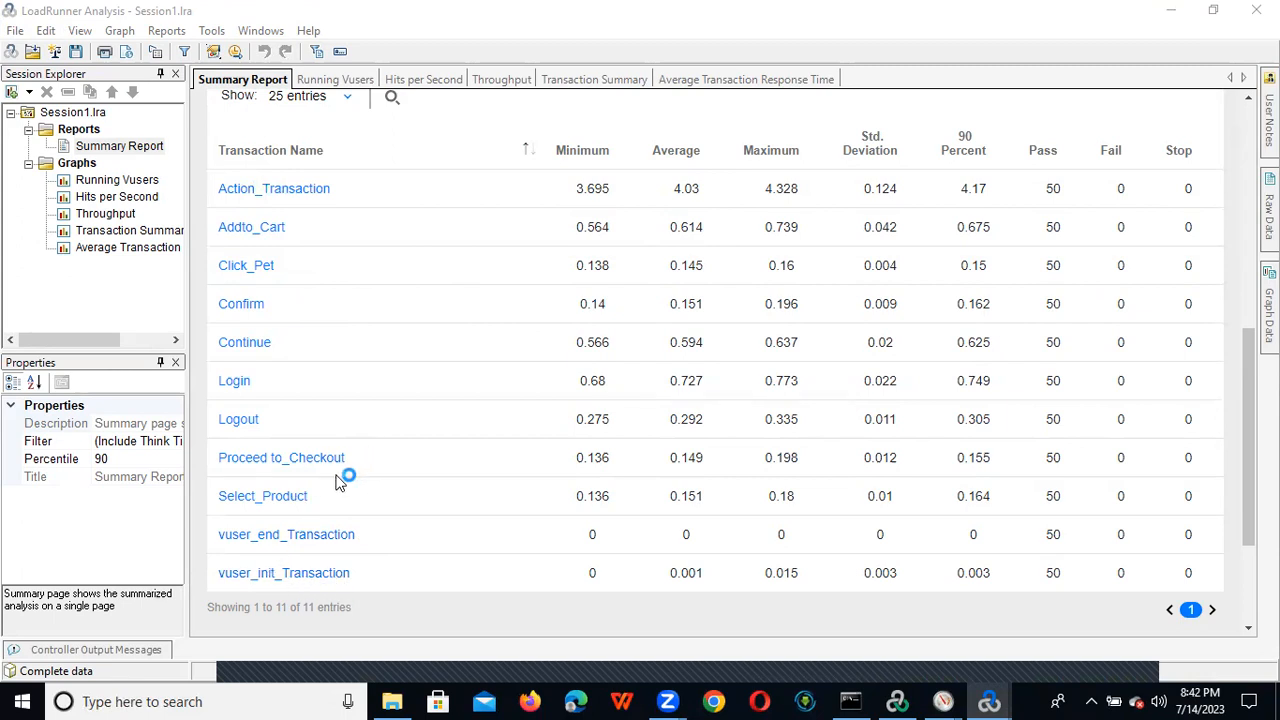
Step: In the global filter, choose Action_Transaction, vuser_end_Transaction and vuser_init_Transaction as the Transaction Name values
{"action": "left_click", "coordinate": [185, 53]}
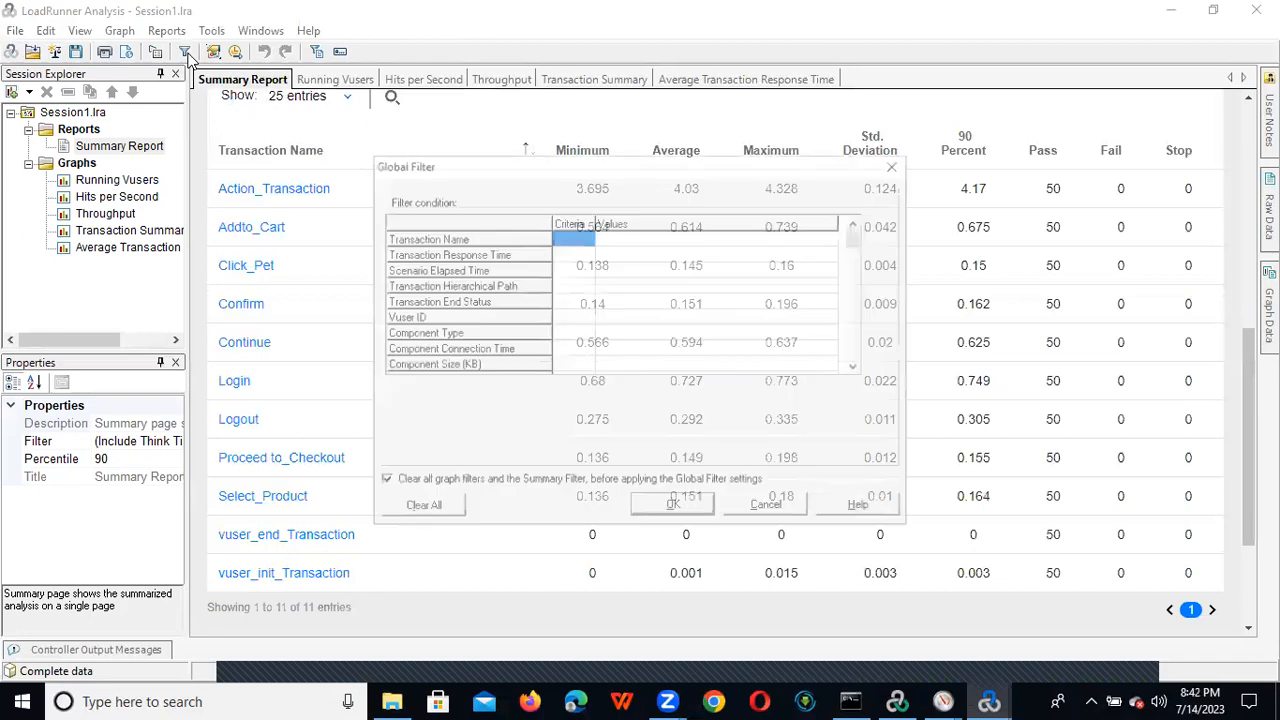
{"action": "left_click", "coordinate": [668, 238]}
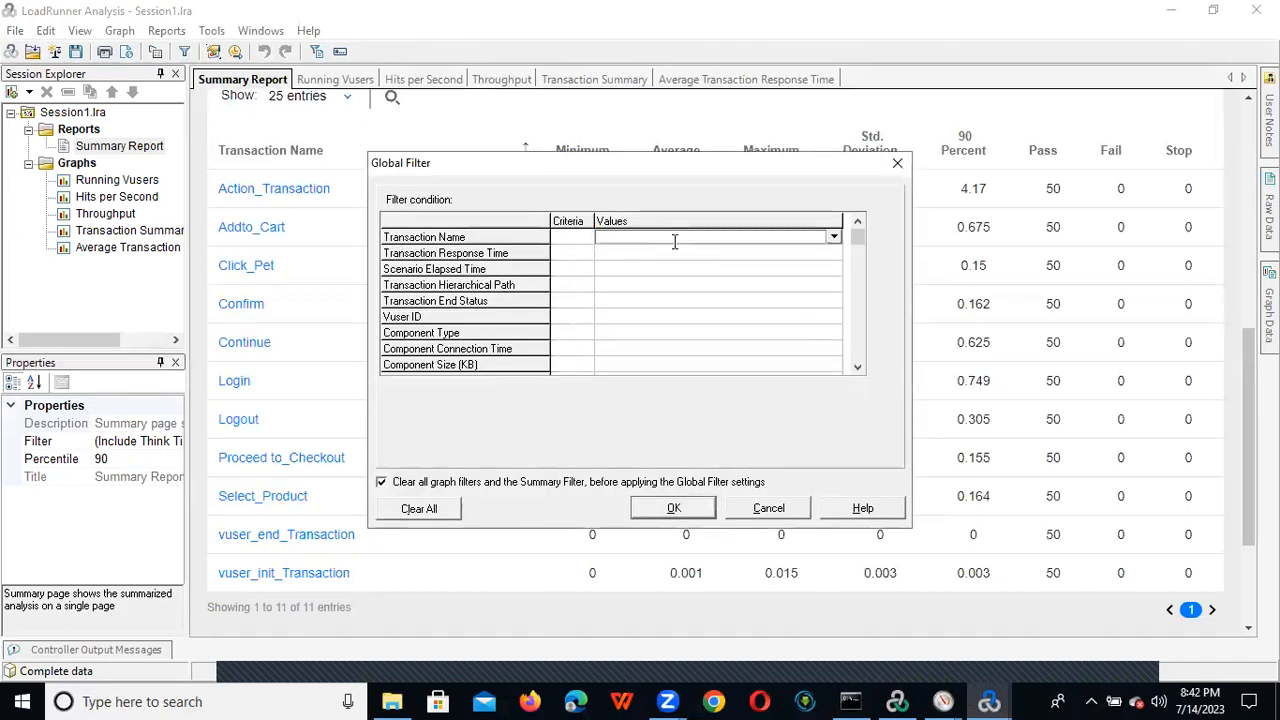
{"action": "left_click", "coordinate": [833, 237]}
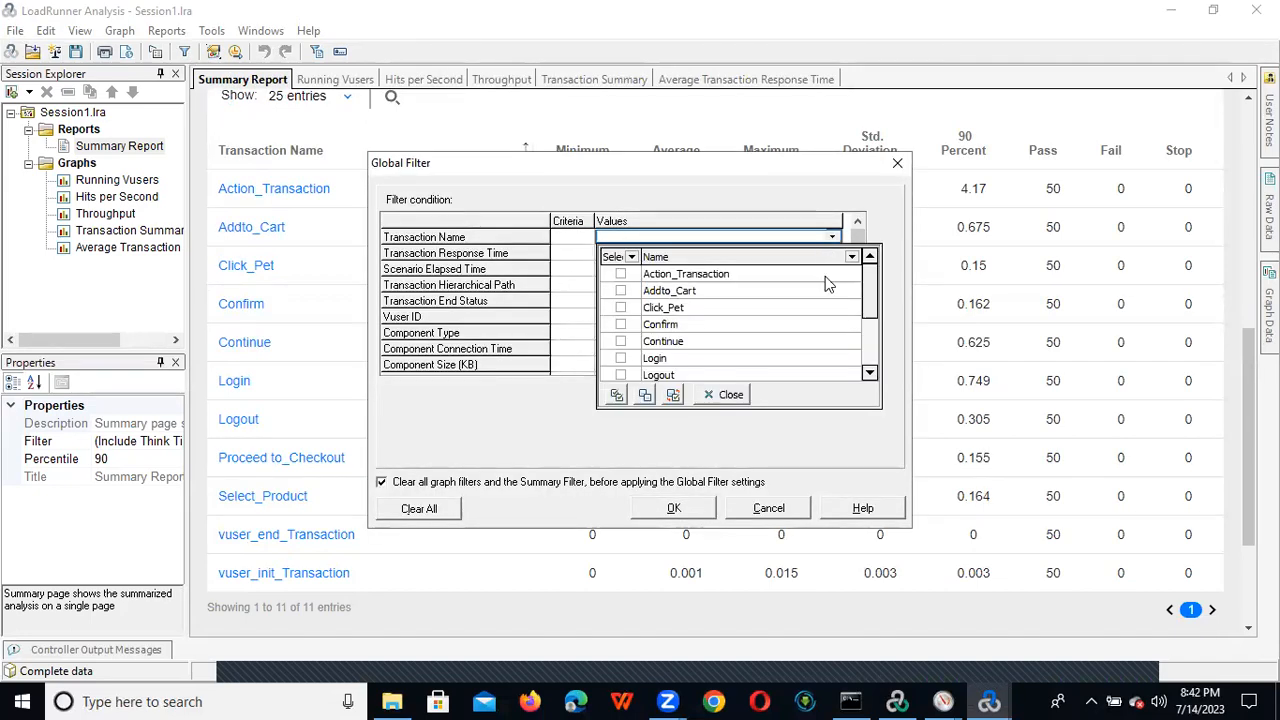
{"action": "left_click", "coordinate": [620, 274]}
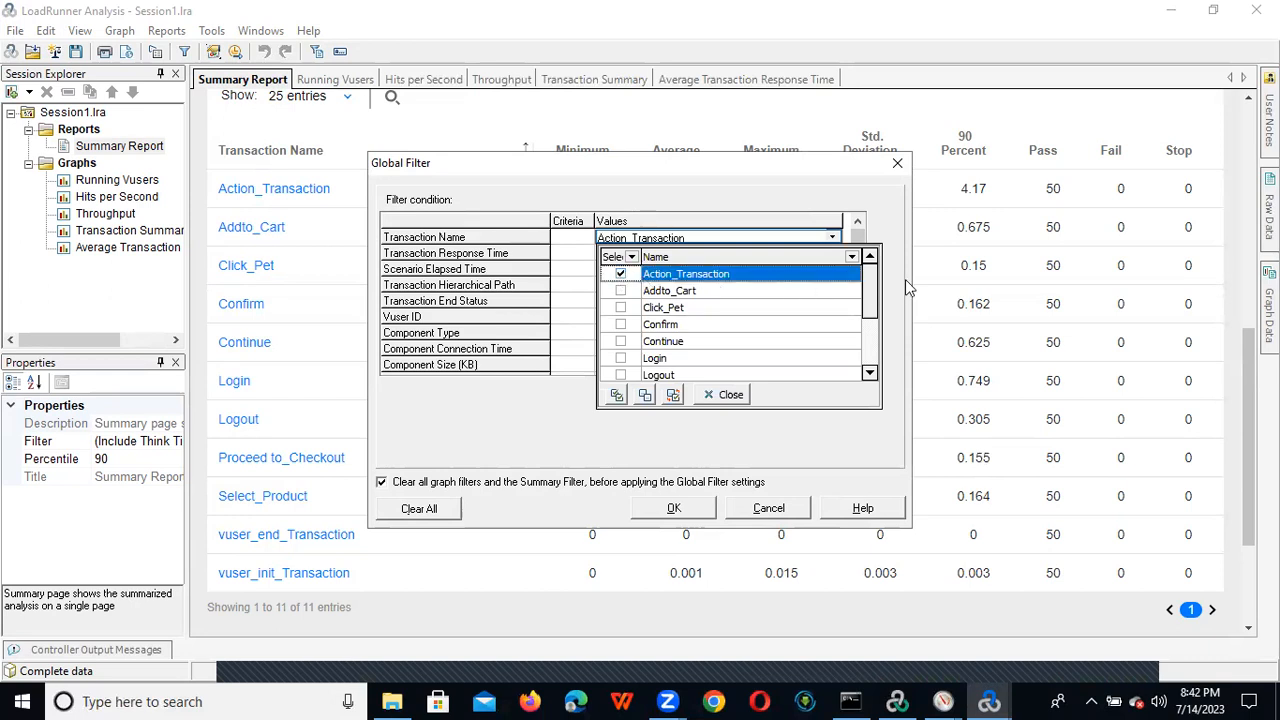
{"action": "left_click_drag", "start_coordinate": [871, 279], "coordinate": [870, 321]}
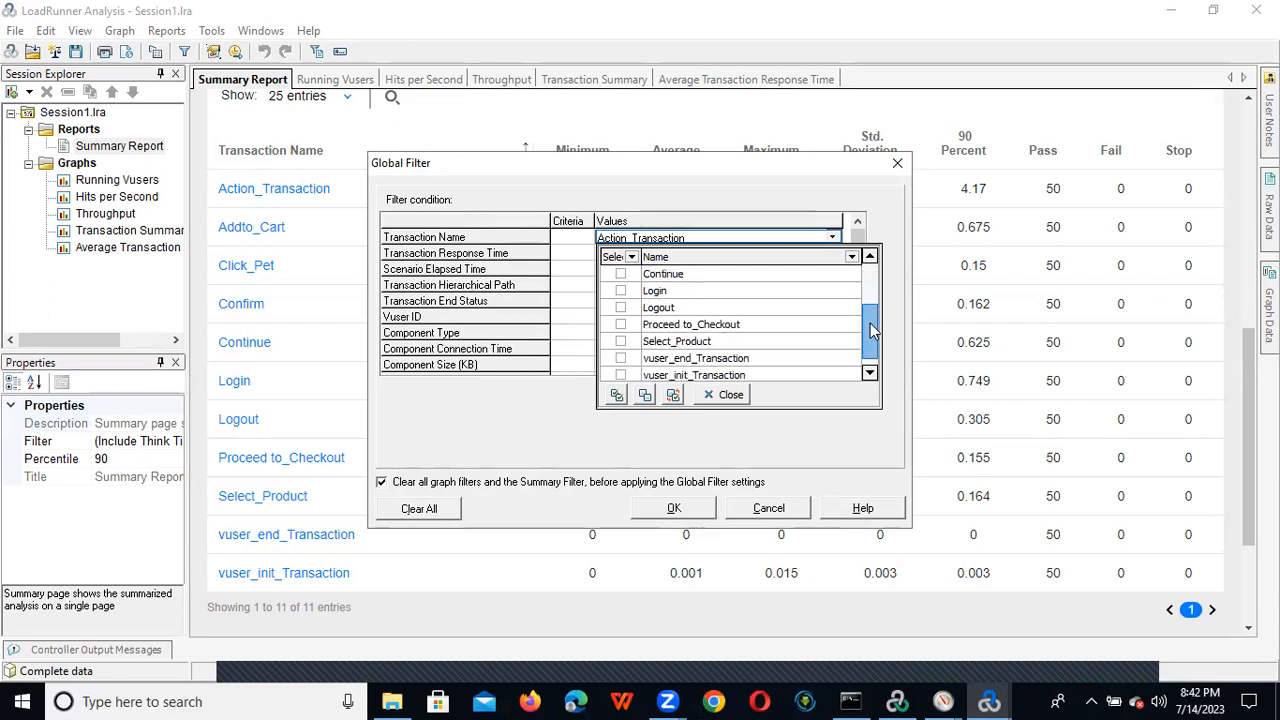
{"action": "left_click", "coordinate": [620, 358]}
{"action": "left_click", "coordinate": [620, 374]}
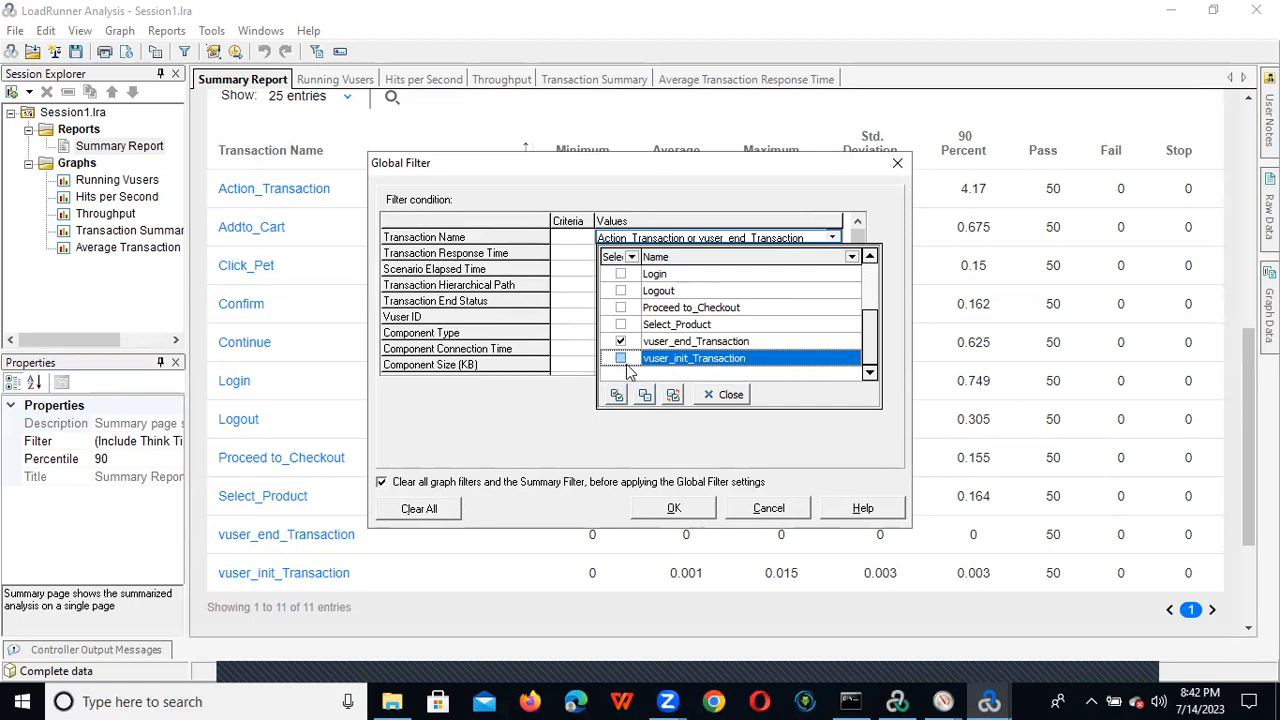
{"action": "left_click", "coordinate": [620, 358]}
{"action": "left_click", "coordinate": [558, 405]}
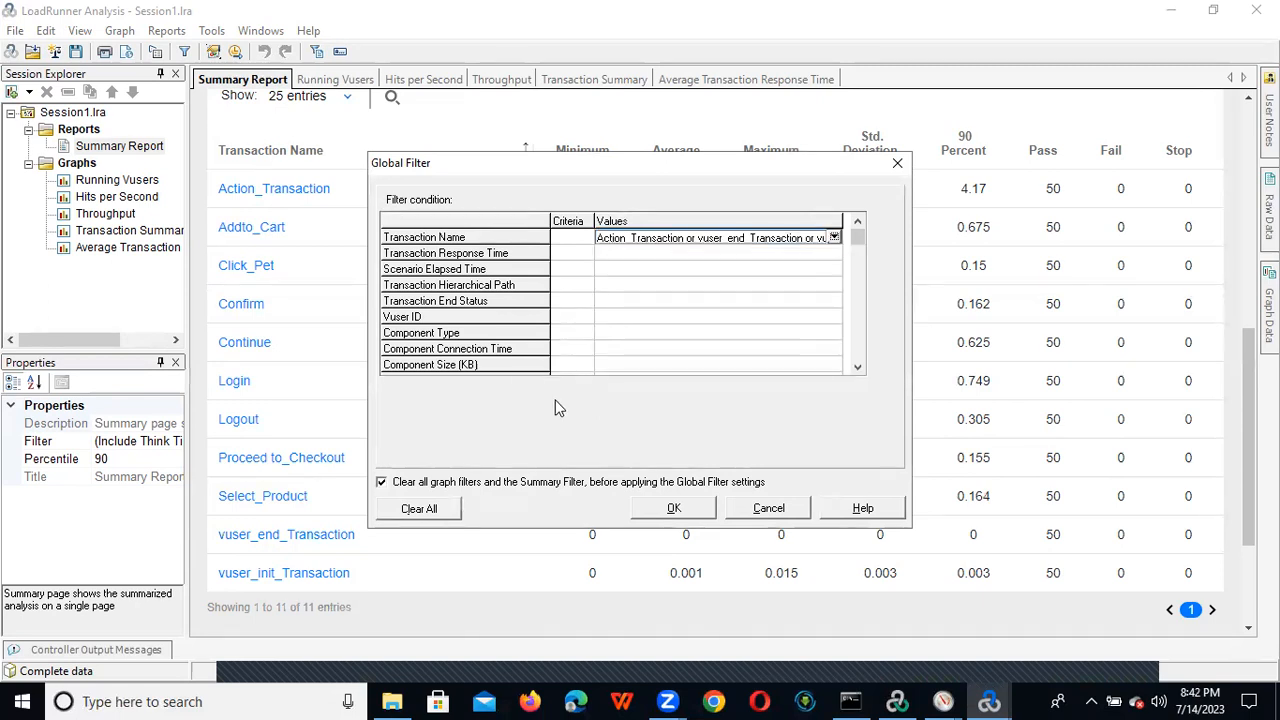
Step: Set the Transaction Name criterion to <> so the chosen transactions are excluded, and apply the global filter
{"action": "left_click", "coordinate": [578, 236]}
{"action": "left_click", "coordinate": [578, 238]}
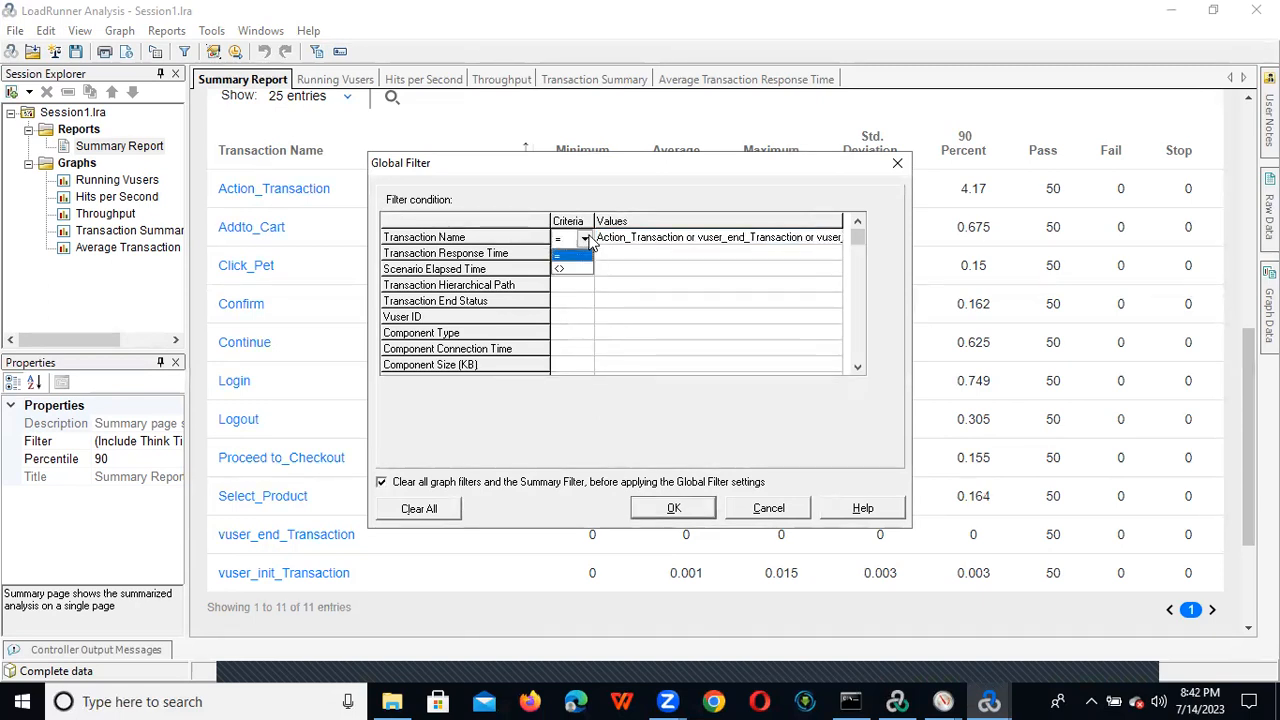
{"action": "left_click", "coordinate": [574, 270]}
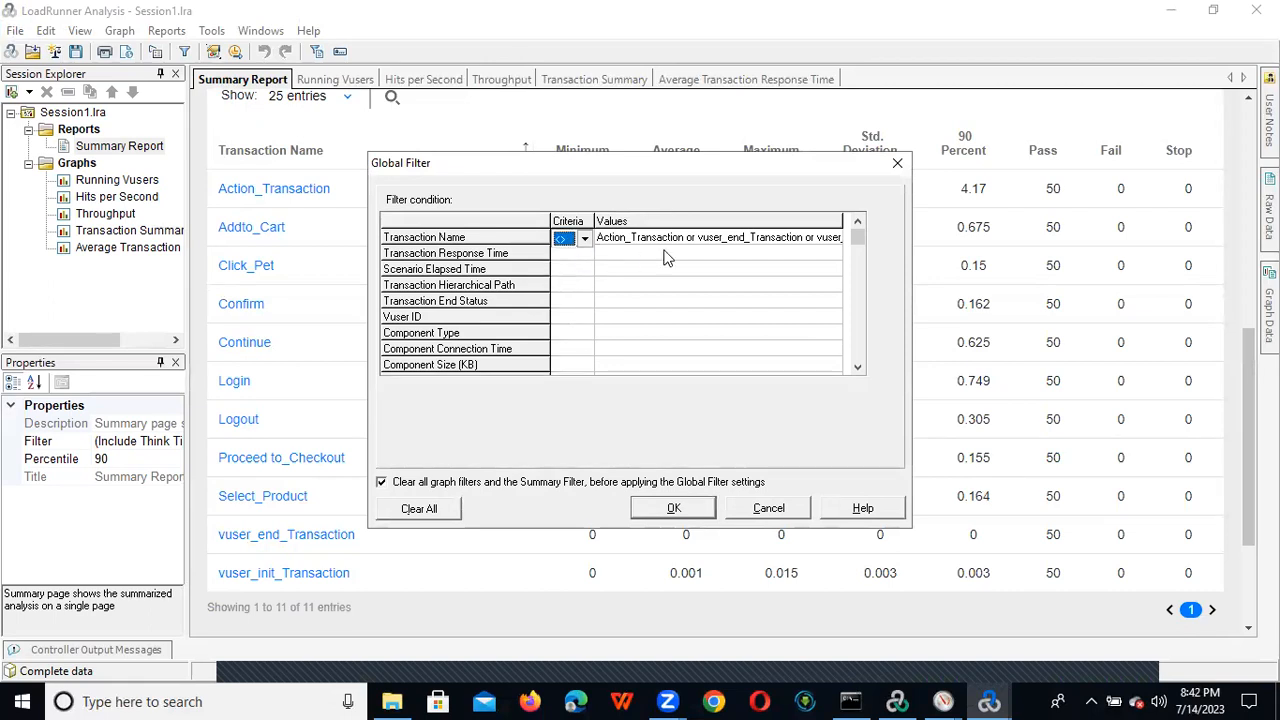
{"action": "left_click", "coordinate": [673, 510]}
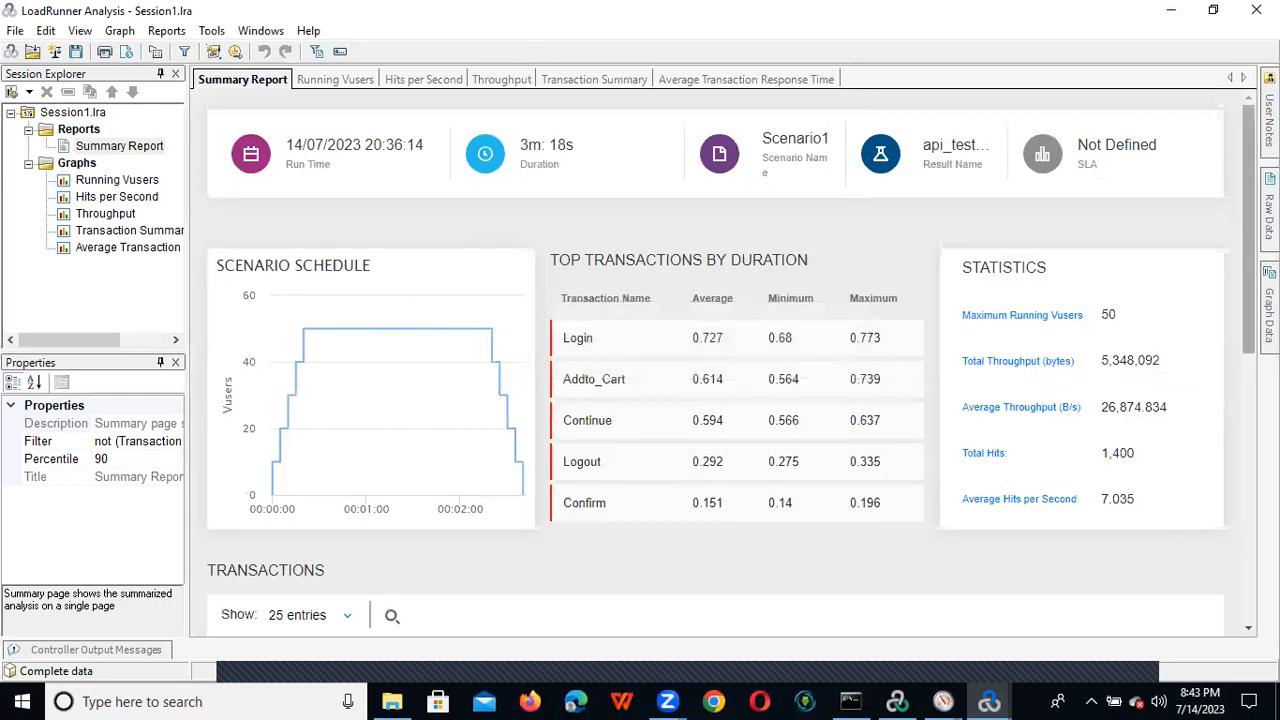
Step: Sort the Summary Report's Transactions table by Transaction Name in descending order and review the HTTP Responses section
{"action": "scroll", "coordinate": [1231, 442], "scroll_direction": "down", "scroll_amount": 5}
{"action": "scroll", "coordinate": [1231, 442], "scroll_direction": "down", "scroll_amount": 1}
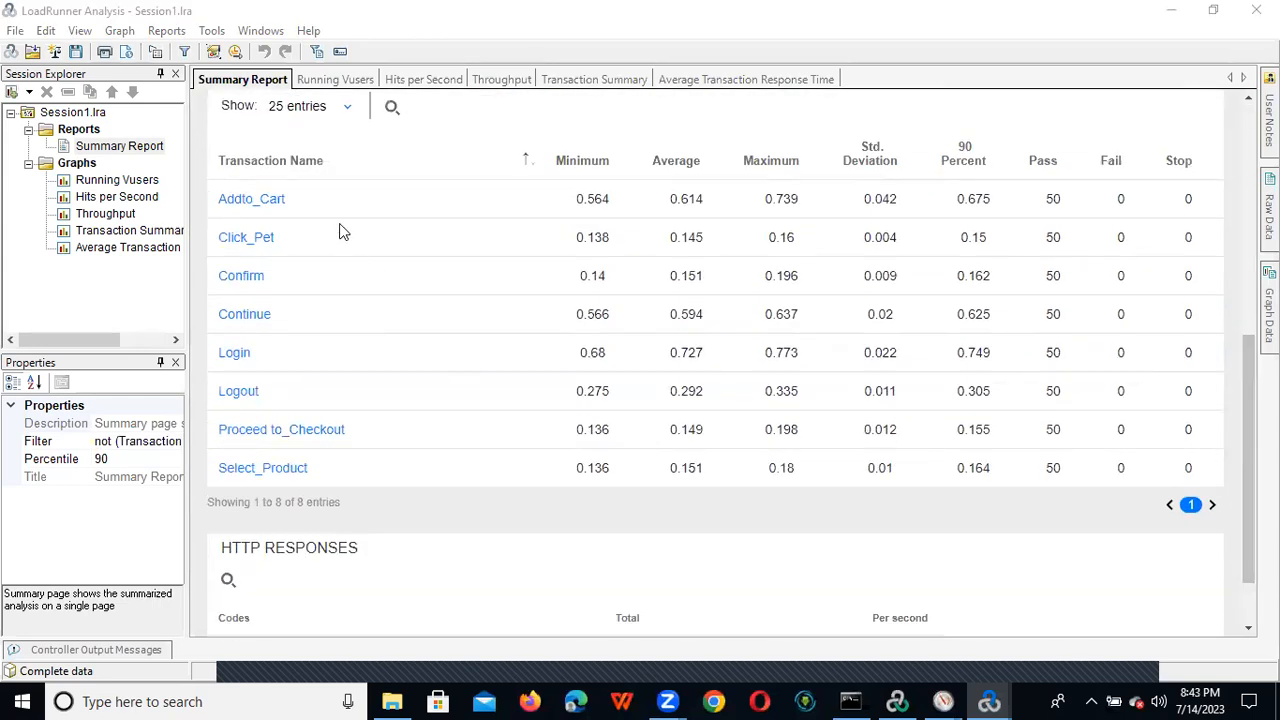
{"action": "left_click", "coordinate": [284, 166]}
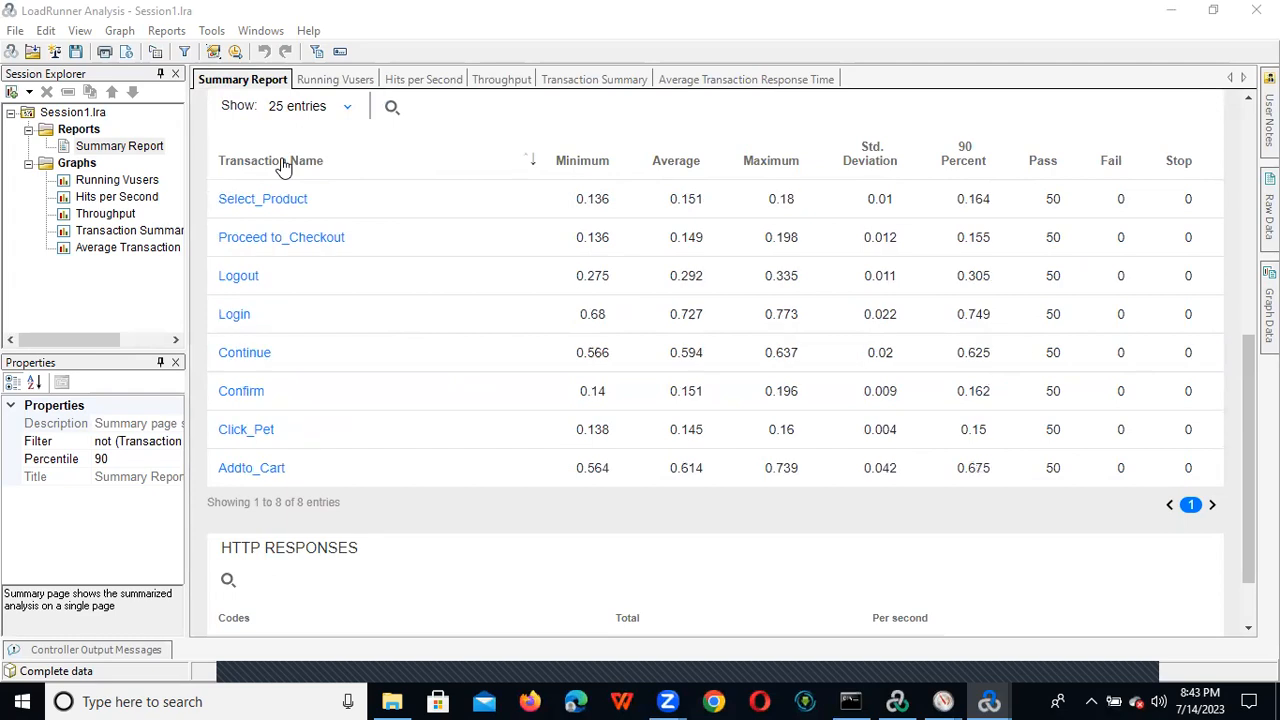
{"action": "left_click", "coordinate": [284, 166]}
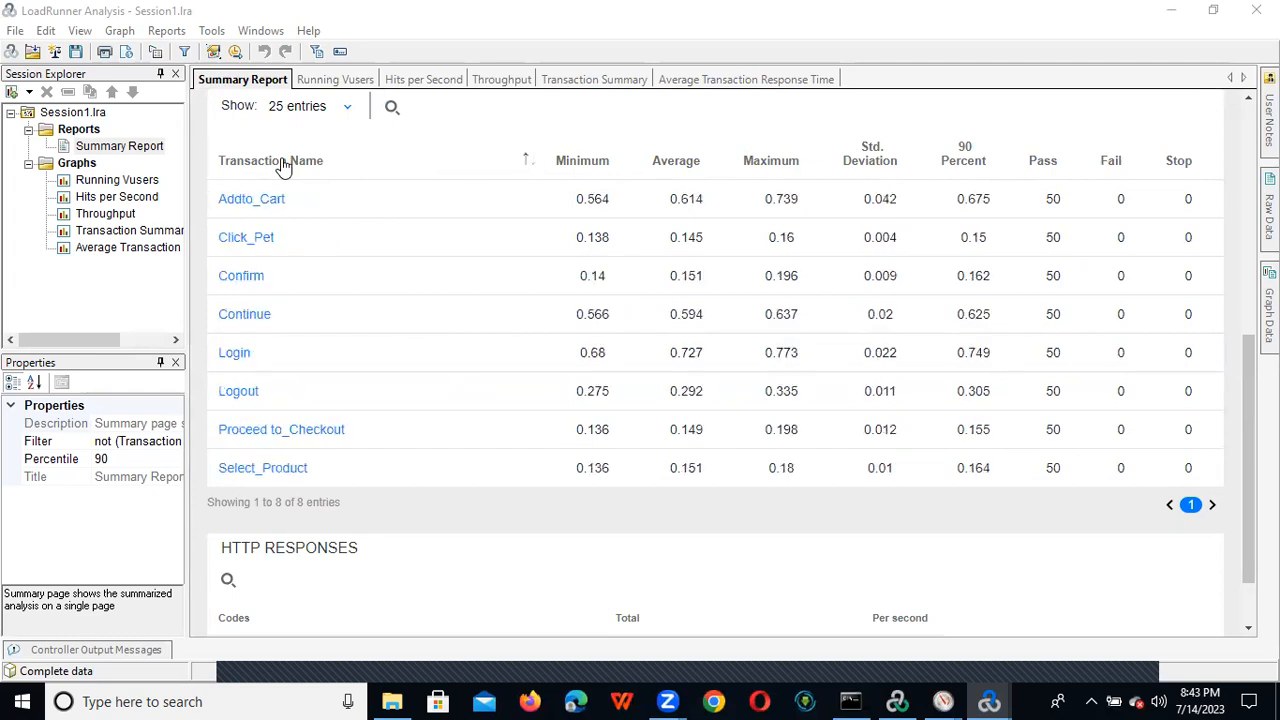
{"action": "left_click", "coordinate": [284, 166]}
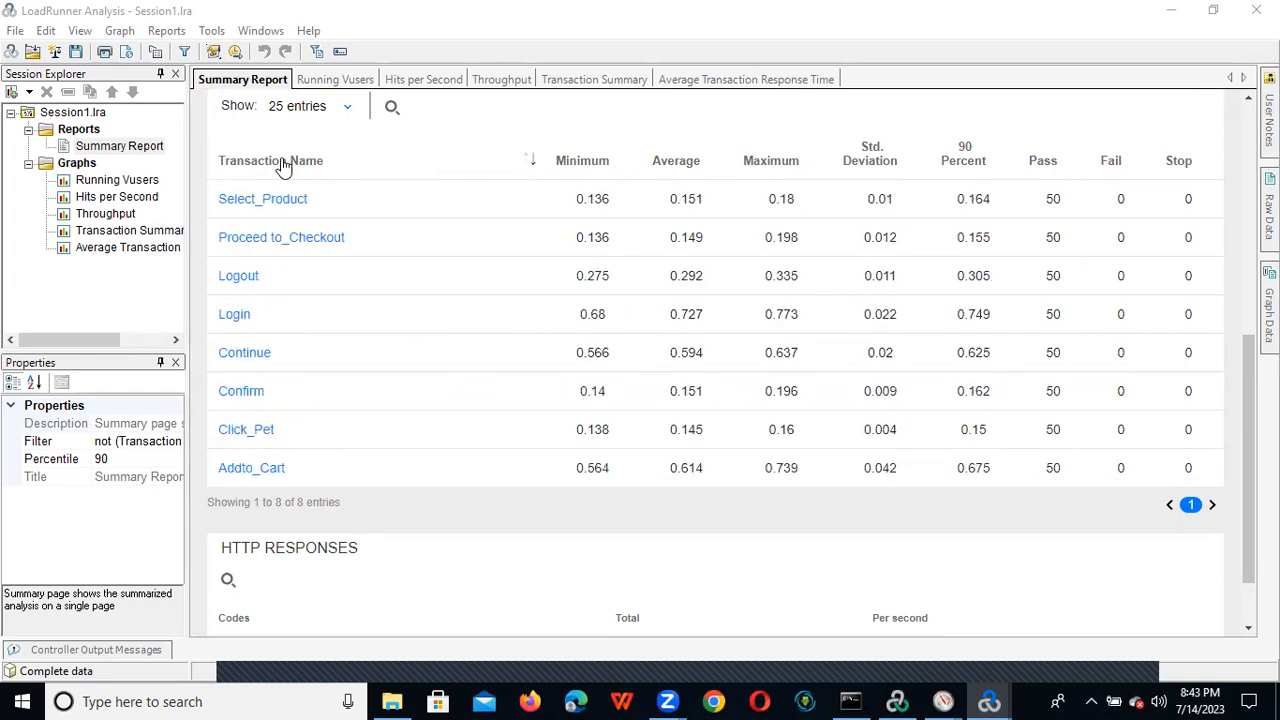
{"action": "left_click", "coordinate": [284, 166]}
{"action": "left_click", "coordinate": [284, 166]}
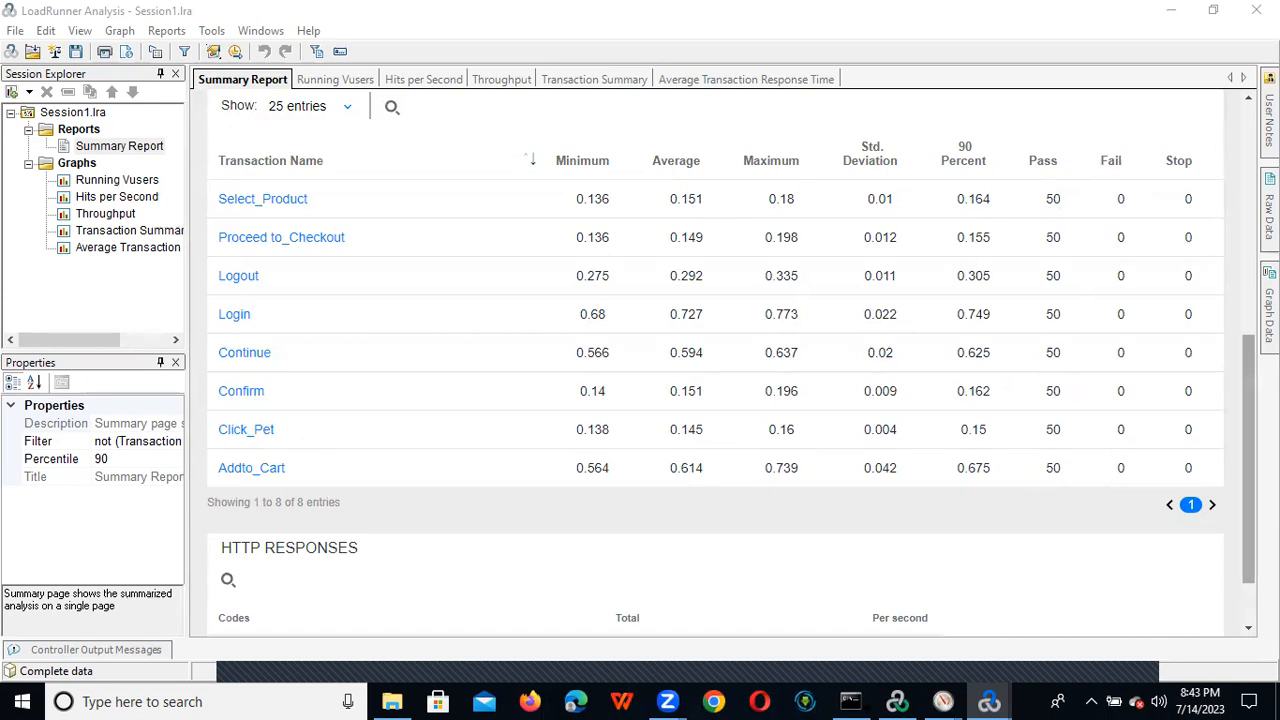
{"action": "scroll", "coordinate": [1048, 490], "scroll_direction": "down", "scroll_amount": 1}
{"action": "scroll", "coordinate": [675, 516], "scroll_direction": "down", "scroll_amount": 2}
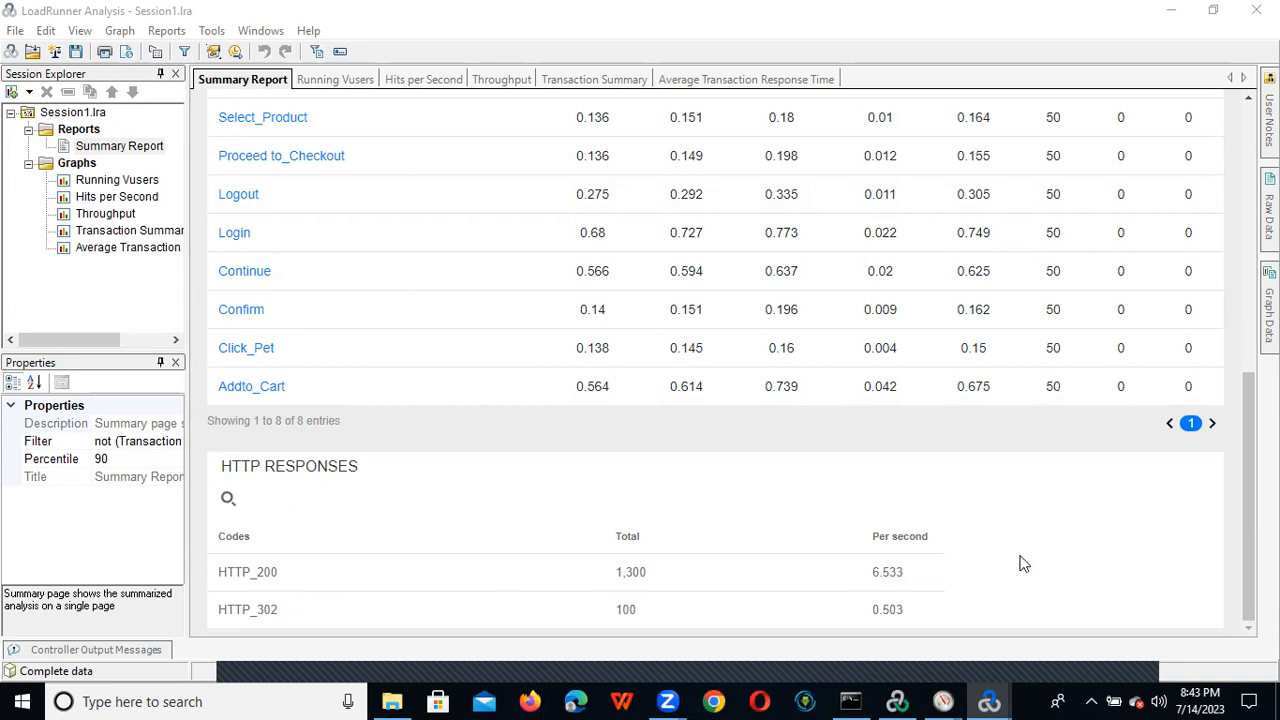
{"action": "left_click_drag", "start_coordinate": [1248, 430], "coordinate": [1226, 364]}
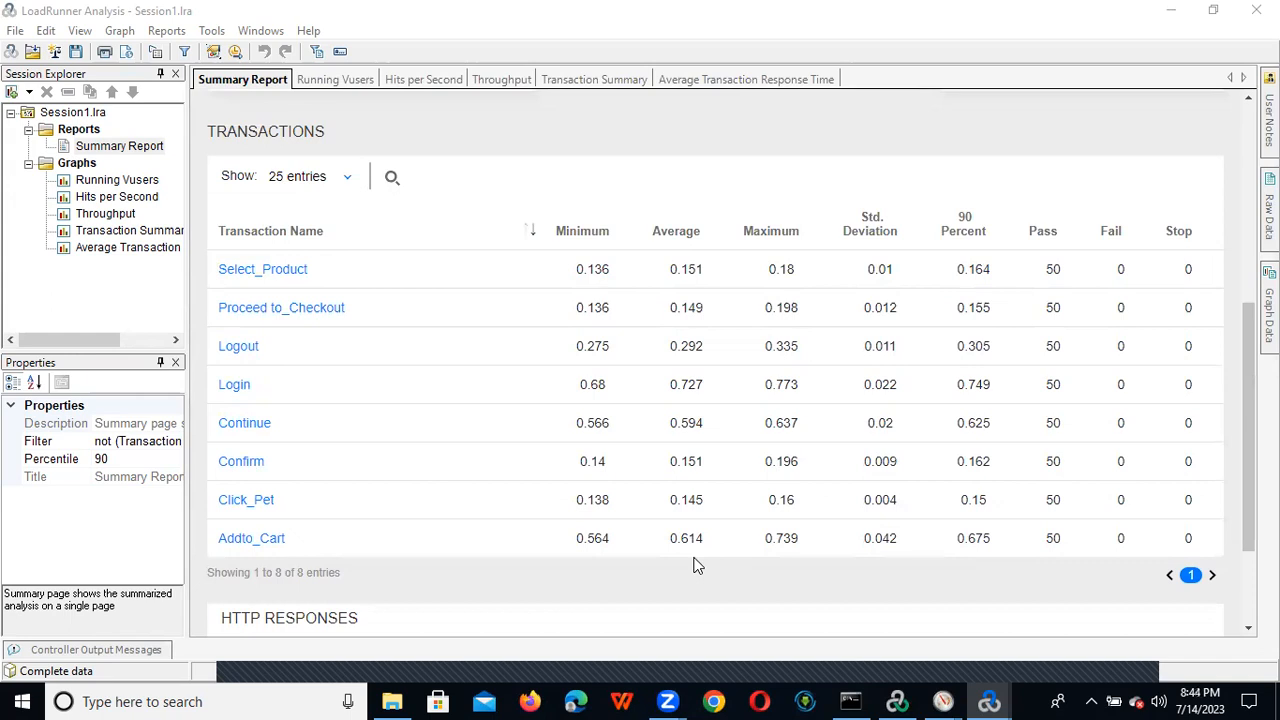
{"action": "left_click_drag", "start_coordinate": [1241, 336], "coordinate": [1243, 120]}
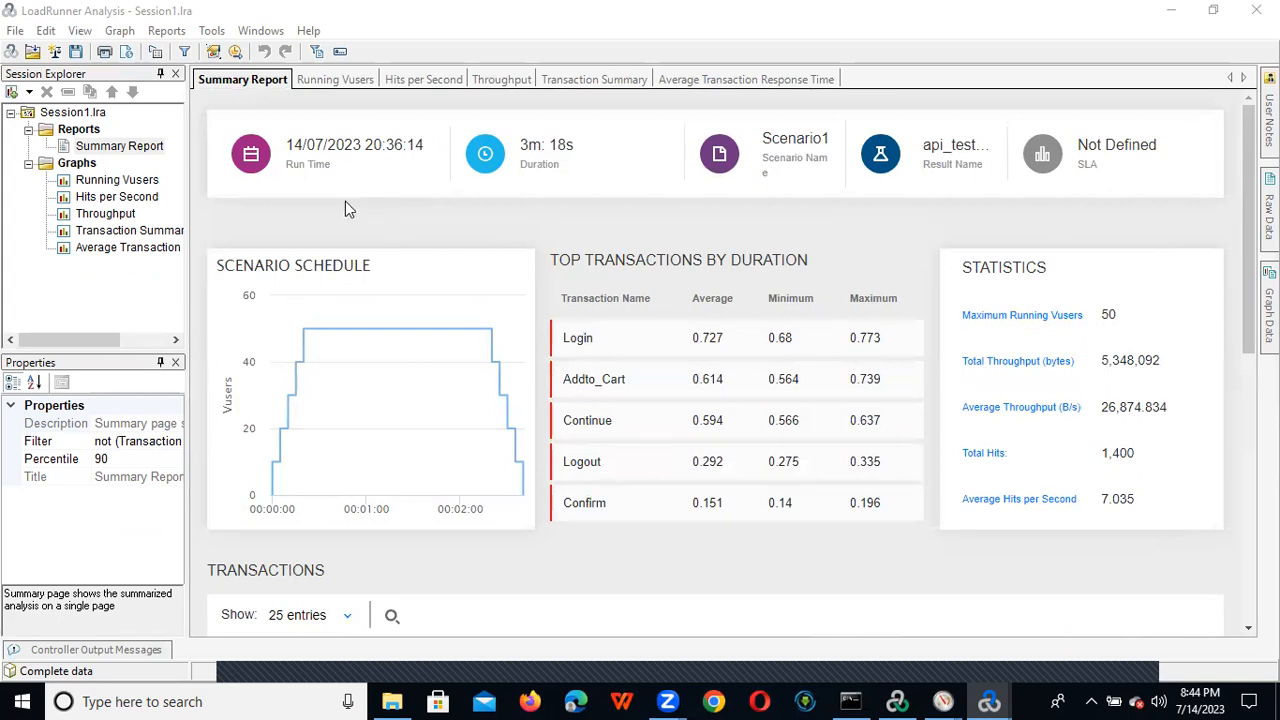
Step: Start an HTML report of the session and choose the Load Runner Results folder in Documents as its destination
{"action": "left_click", "coordinate": [159, 36]}
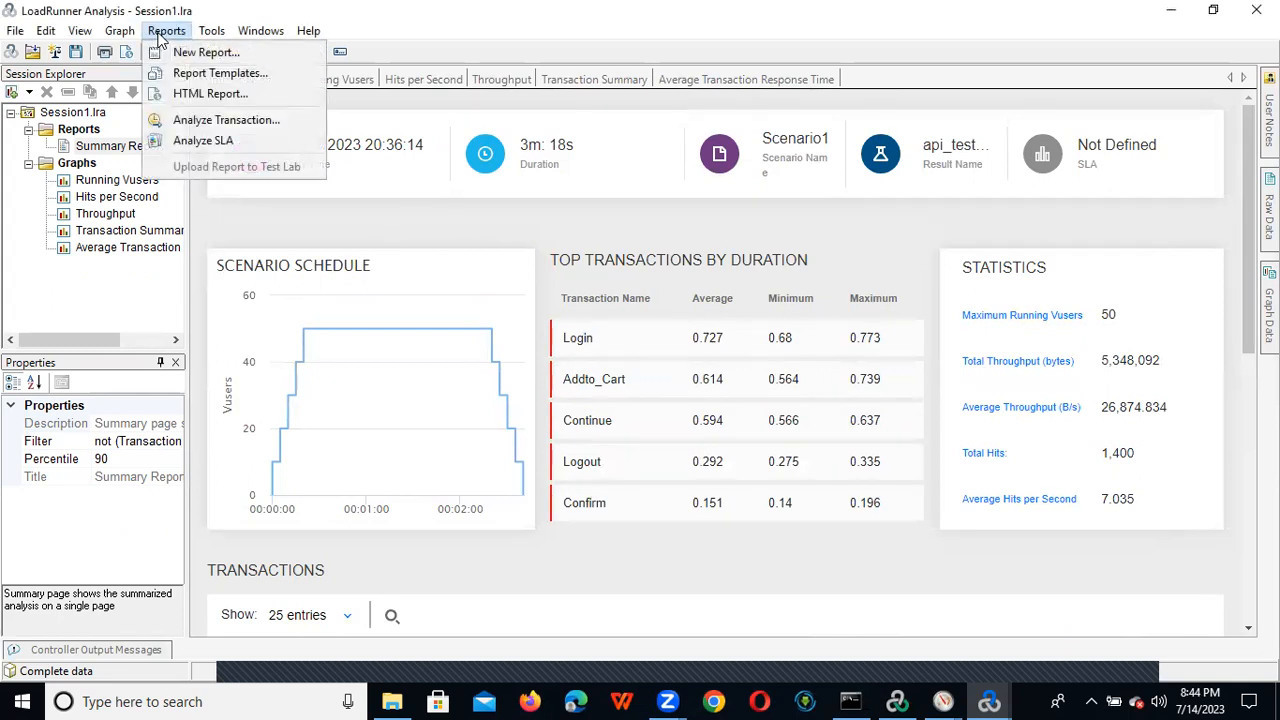
{"action": "left_click", "coordinate": [223, 99]}
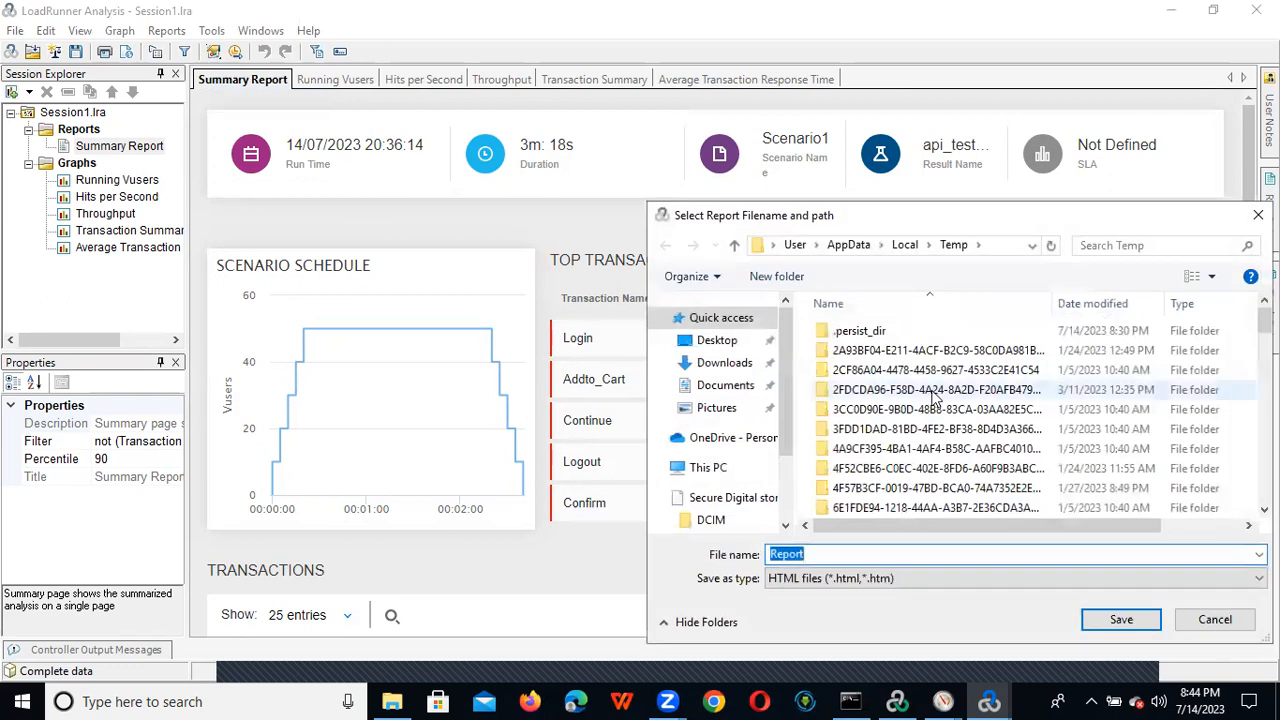
{"action": "left_click", "coordinate": [821, 555]}
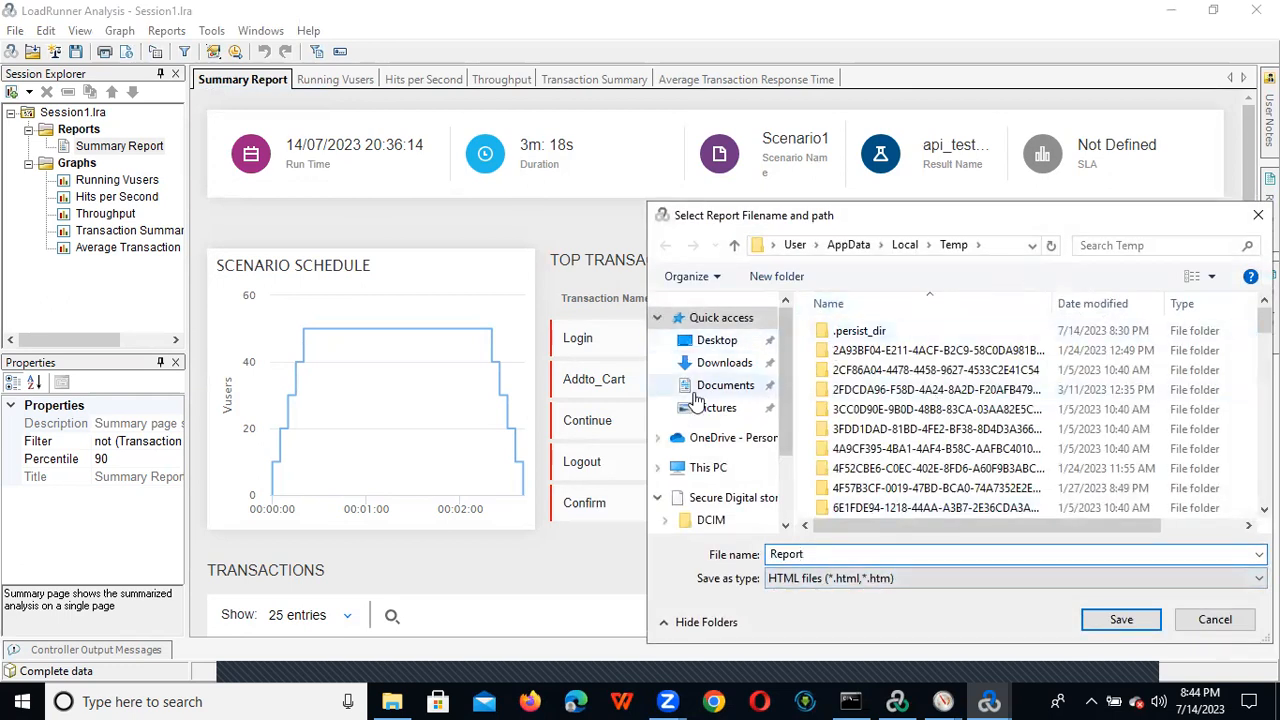
{"action": "left_click", "coordinate": [720, 385]}
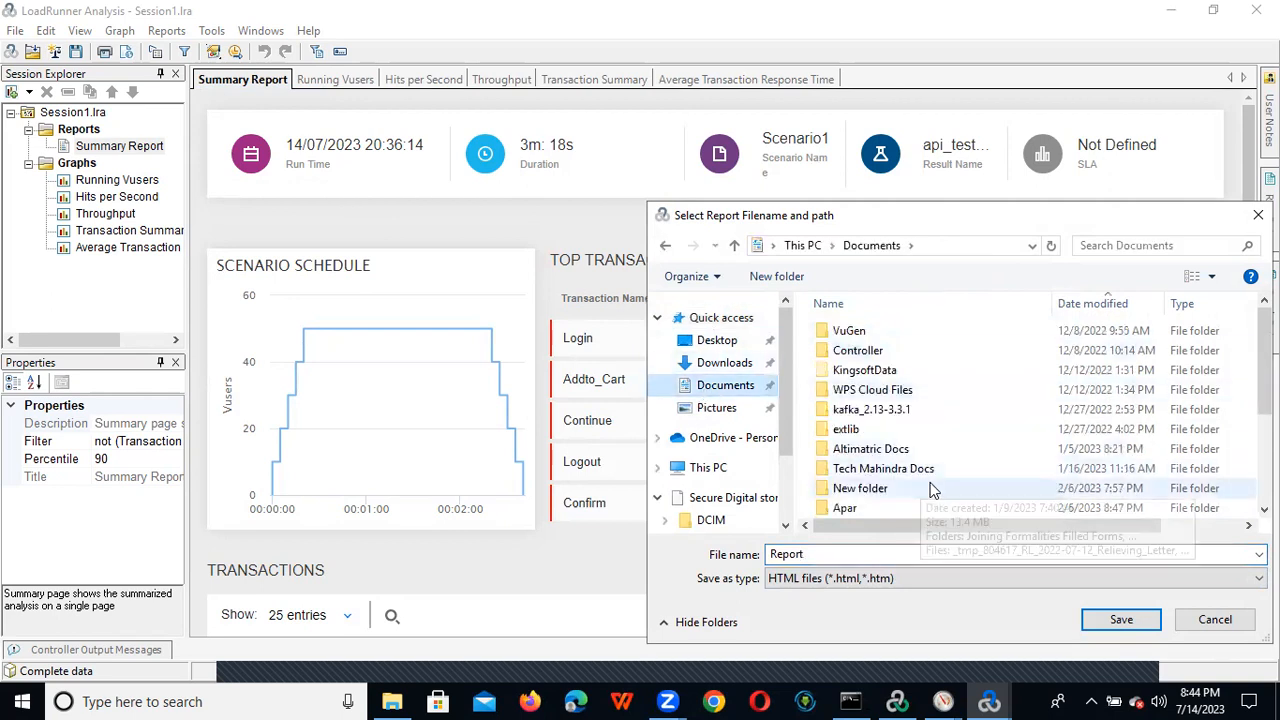
{"action": "left_click_drag", "start_coordinate": [1265, 386], "coordinate": [1265, 474]}
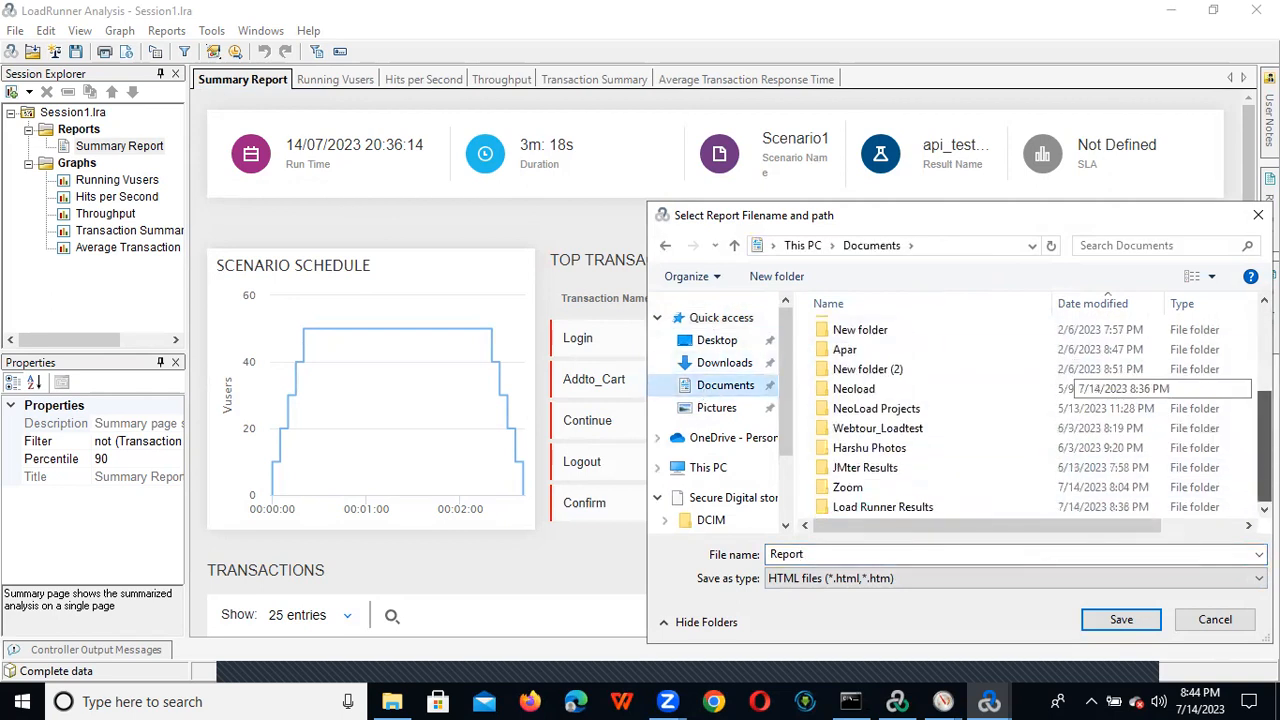
{"action": "double_click", "coordinate": [930, 505]}
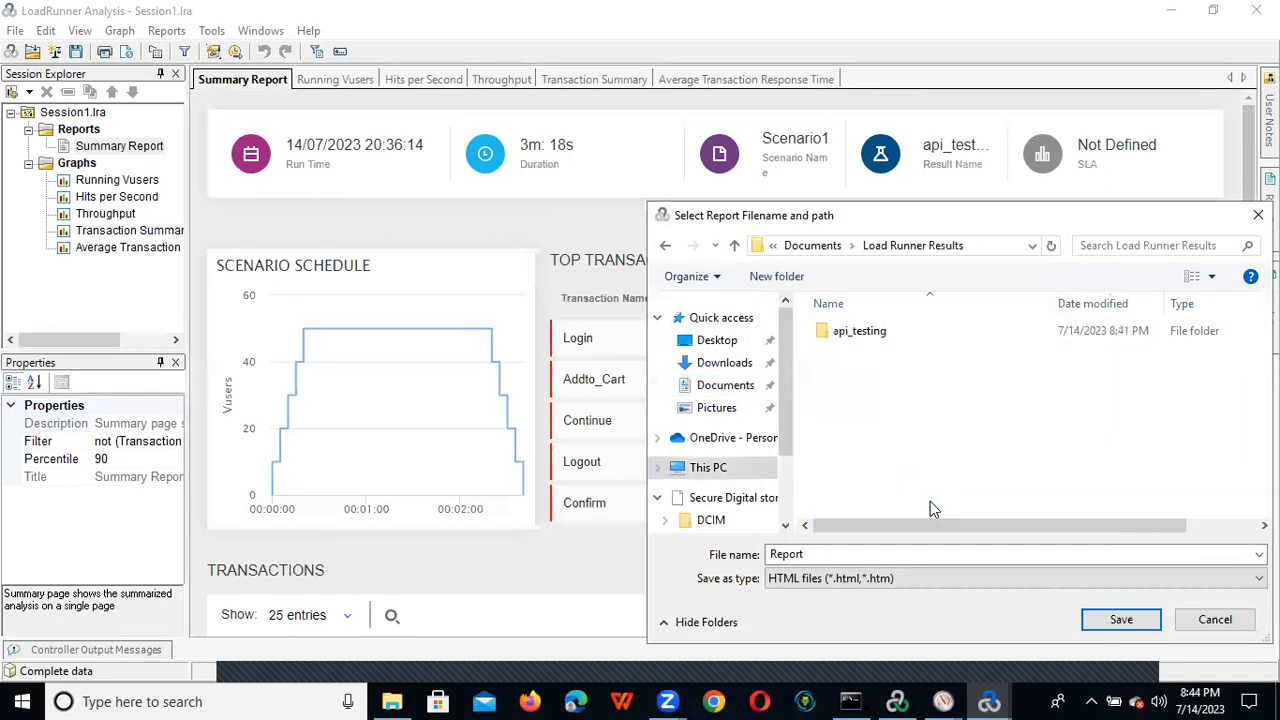
Step: Name the HTML report Report_14072023 and save it
{"action": "left_click", "coordinate": [819, 558]}
{"action": "left_click", "coordinate": [817, 554]}
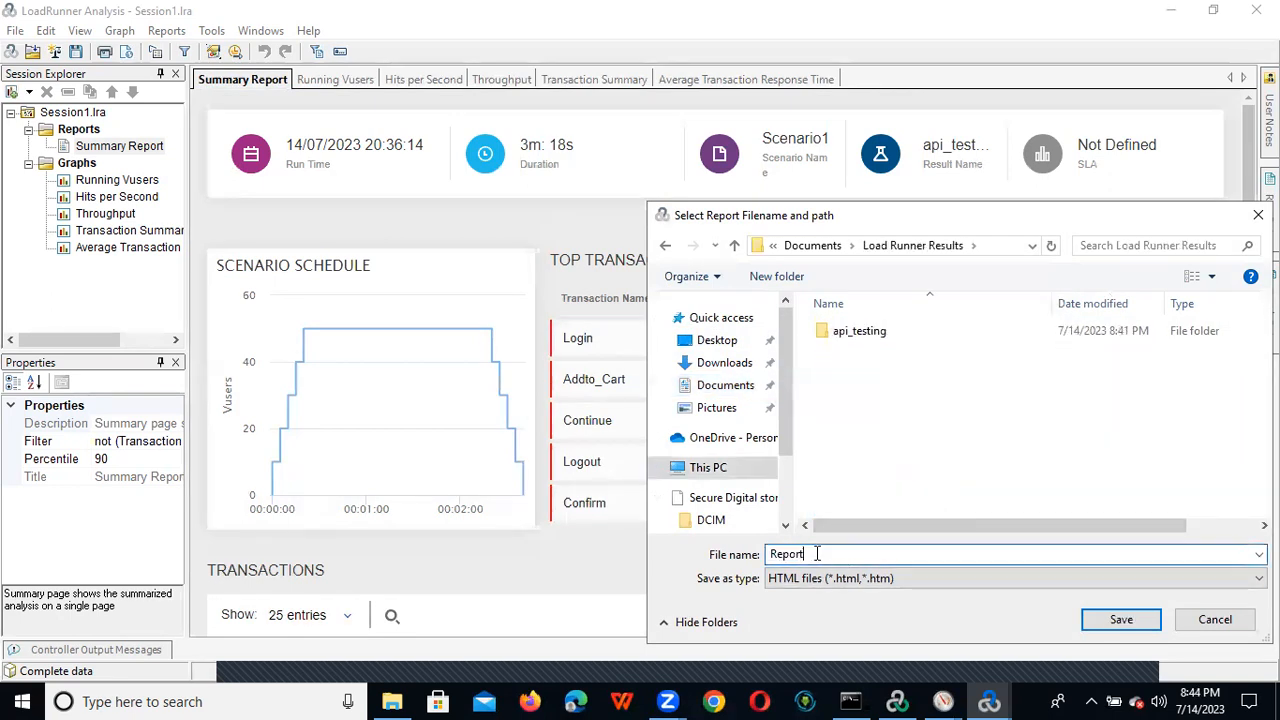
{"action": "type", "text": "_14072023"}
{"action": "left_click", "coordinate": [1102, 620]}
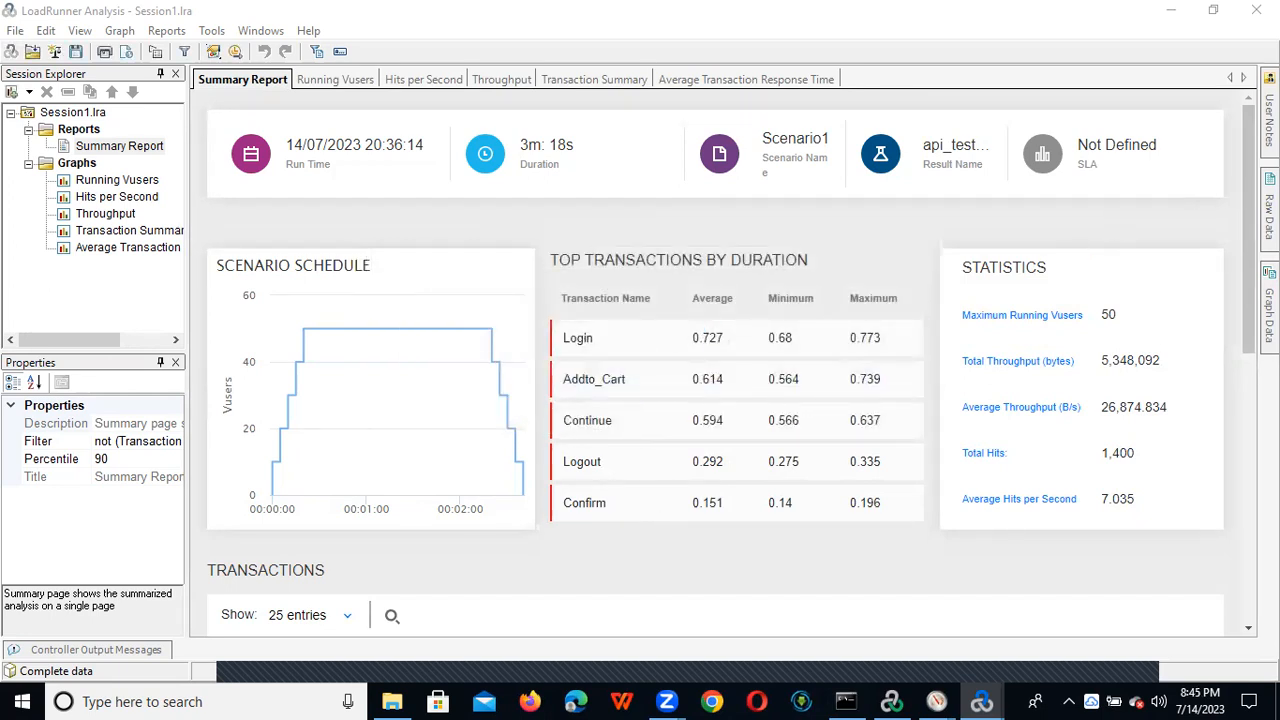
Step: Switch to File Explorer, go up to the Load Runner Results folder, and check the Report_14072023 HTML file and its companion folder
{"action": "scroll", "coordinate": [1229, 337], "scroll_direction": "down", "scroll_amount": 5}
{"action": "scroll", "coordinate": [1229, 337], "scroll_direction": "up", "scroll_amount": 5}
{"action": "left_click", "coordinate": [393, 701]}
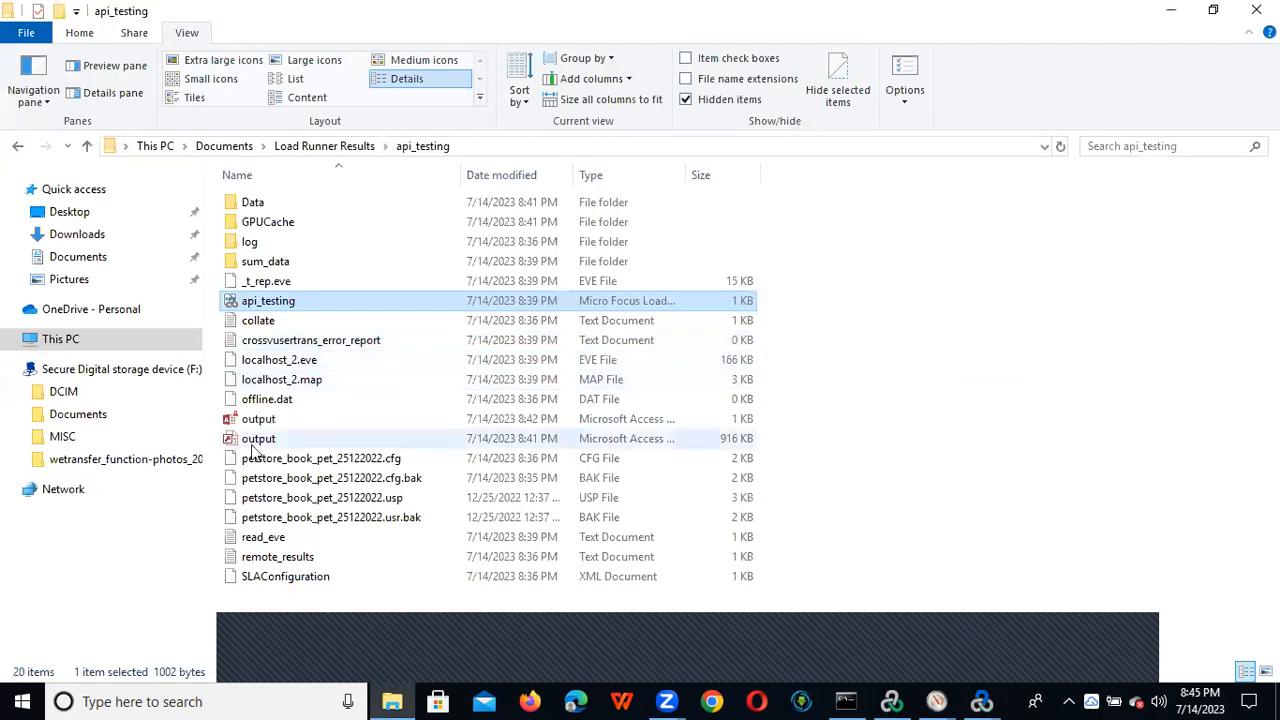
{"action": "left_click", "coordinate": [310, 146]}
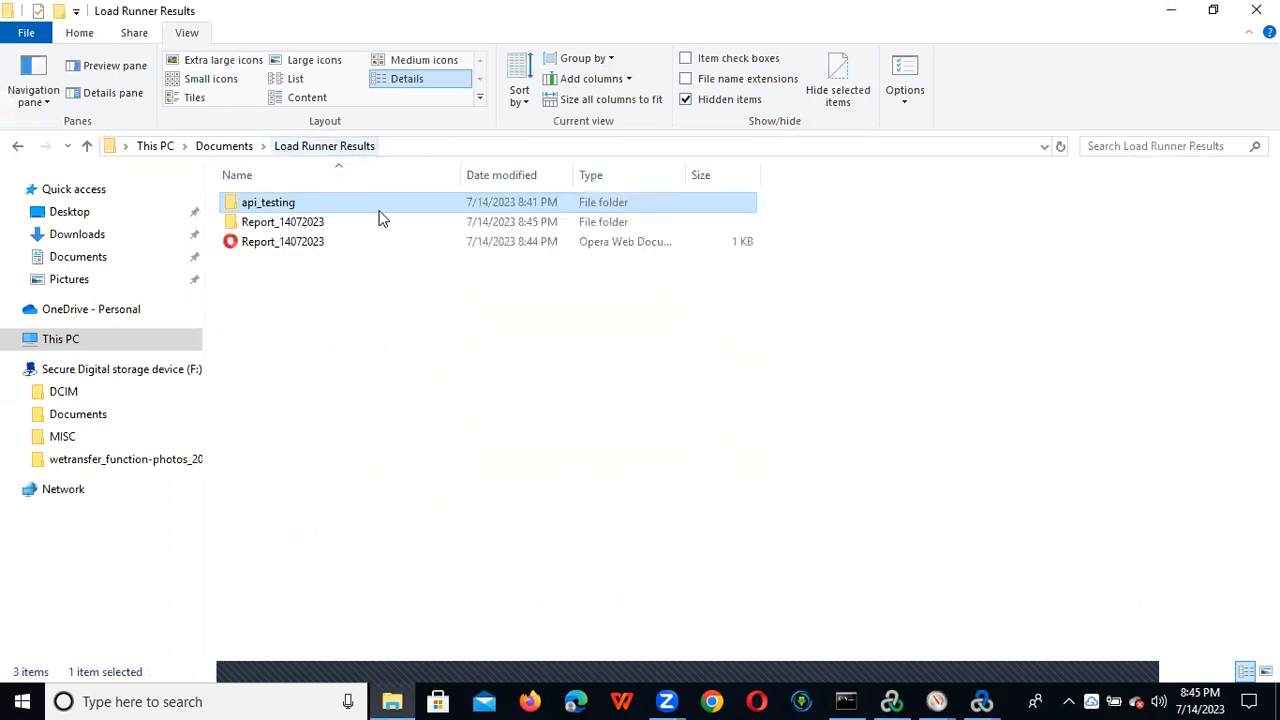
{"action": "left_click", "coordinate": [297, 252]}
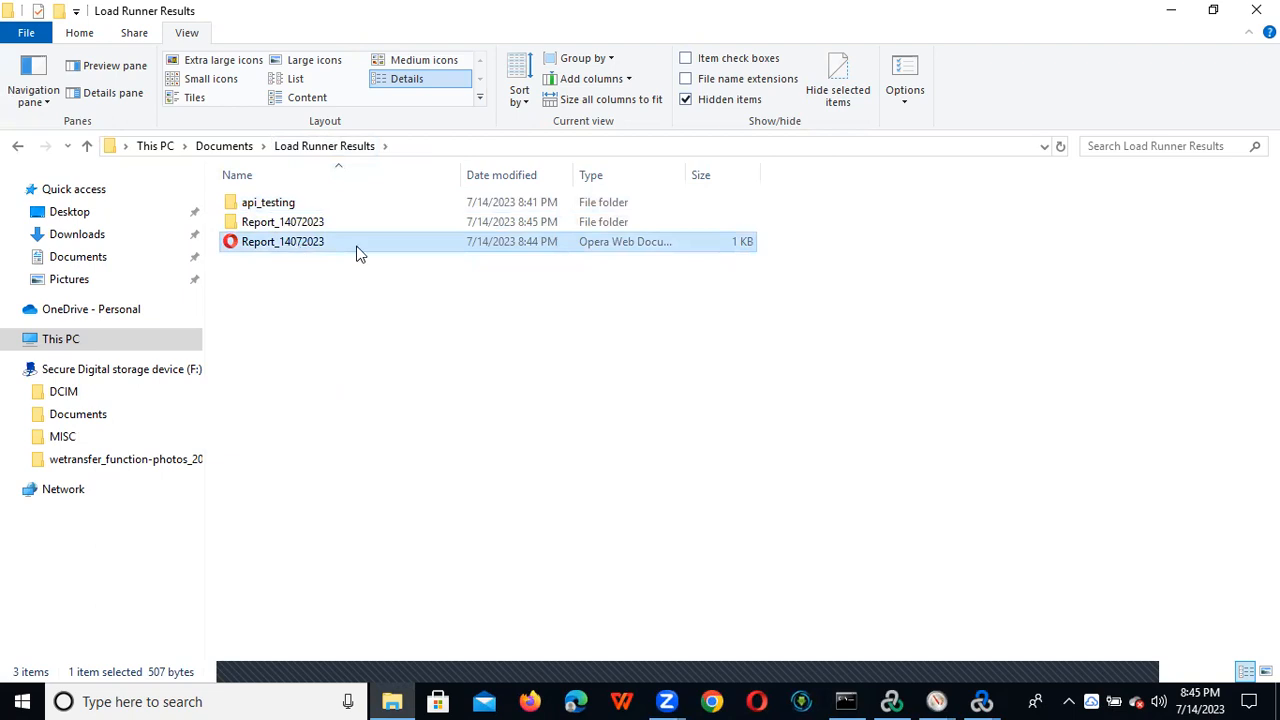
{"action": "left_click", "coordinate": [362, 229], "text": "ctrl"}
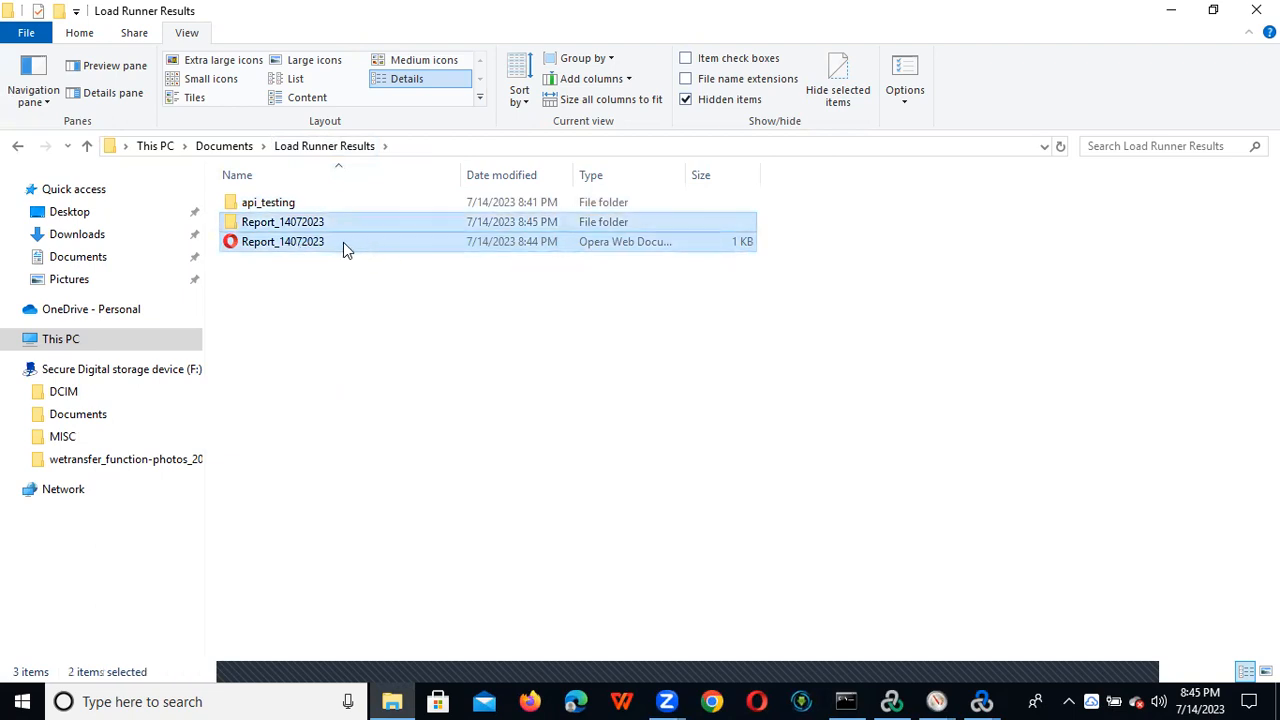
{"action": "left_click", "coordinate": [344, 242]}
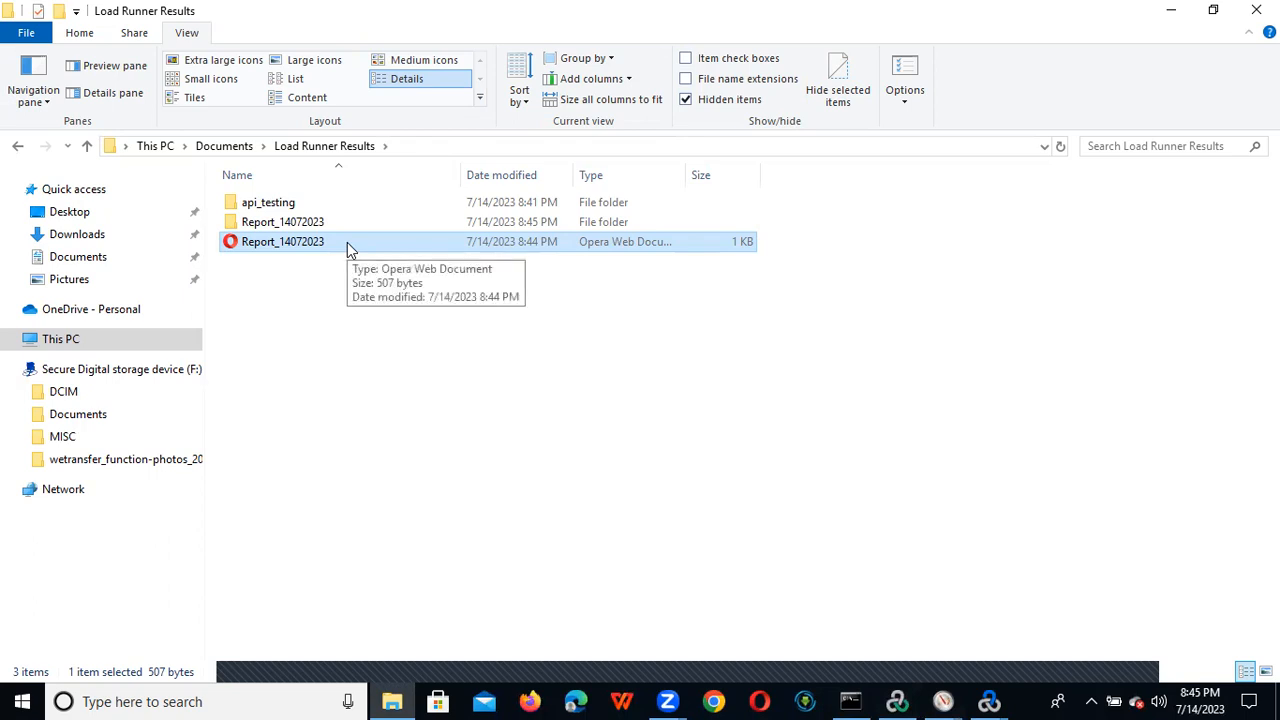
{"action": "left_click", "coordinate": [757, 703]}
{"action": "left_click", "coordinate": [295, 250]}
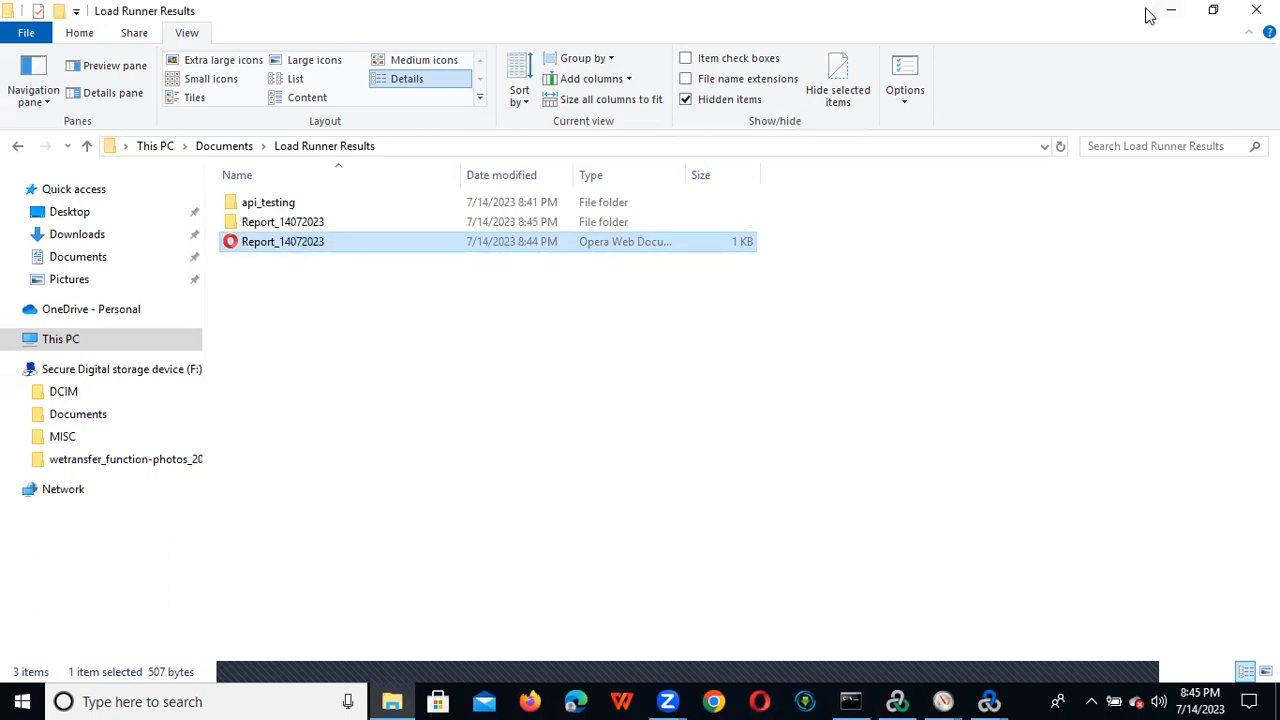